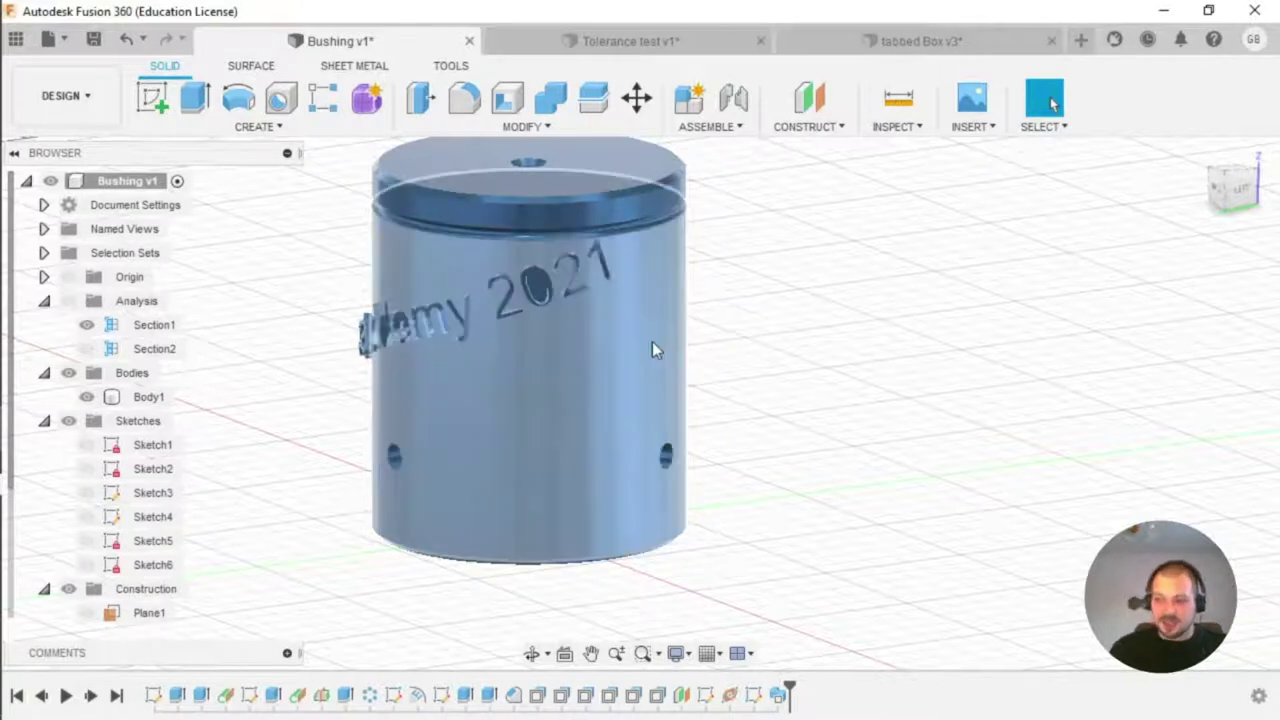
Step: Roll the timeline back to its start and forward to its end, and examine the finished bushing from outside
left_click_drag(790, 688, 143, 690)
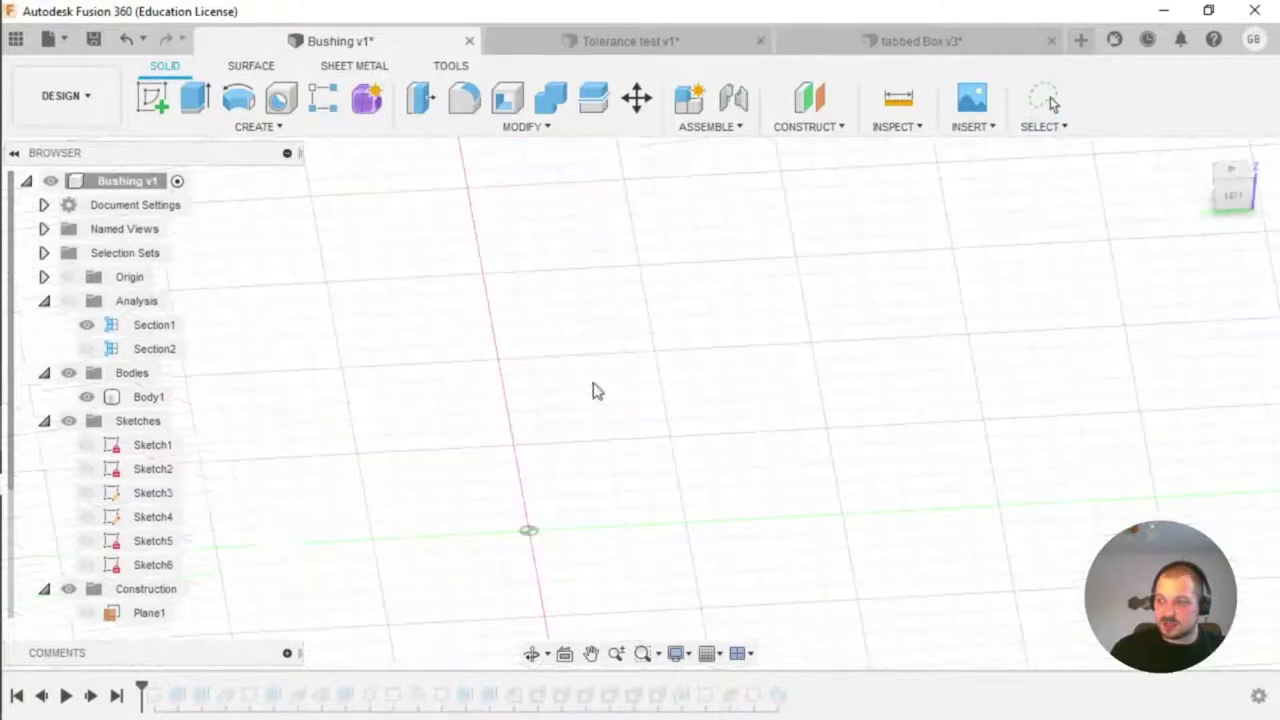
left_click_drag(143, 690, 873, 703)
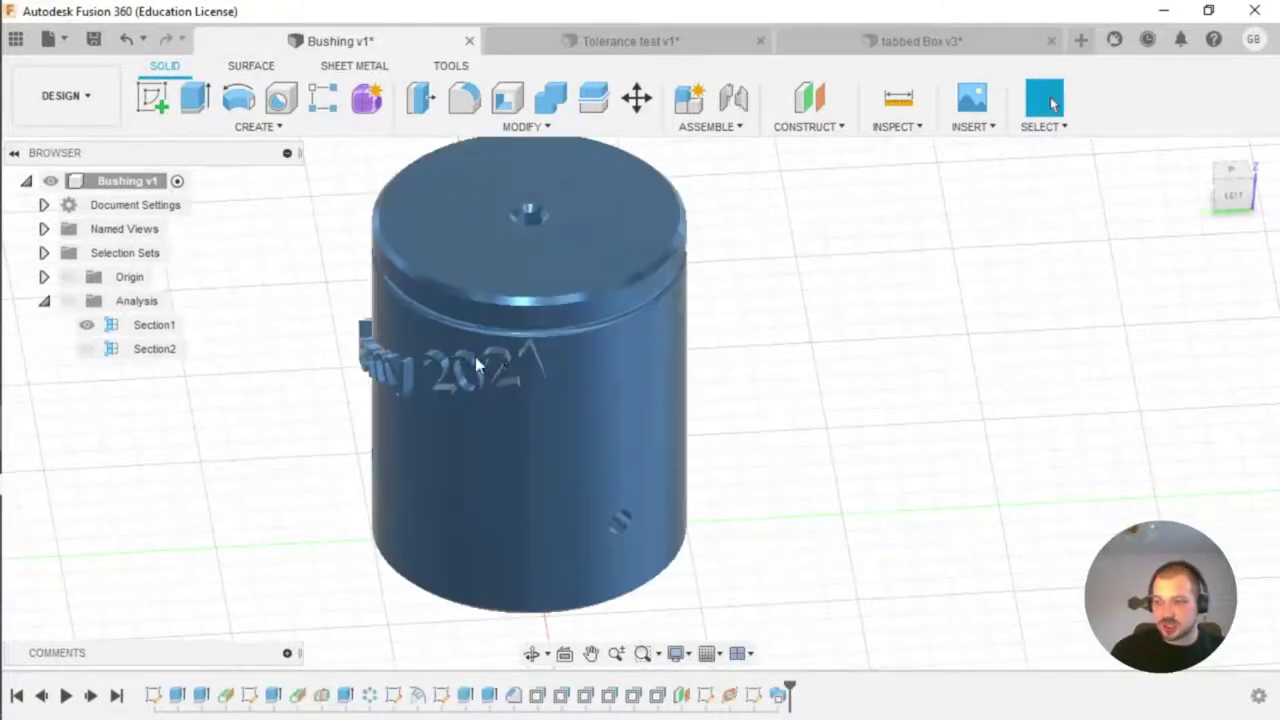
scroll(287, 441, "down", 1)
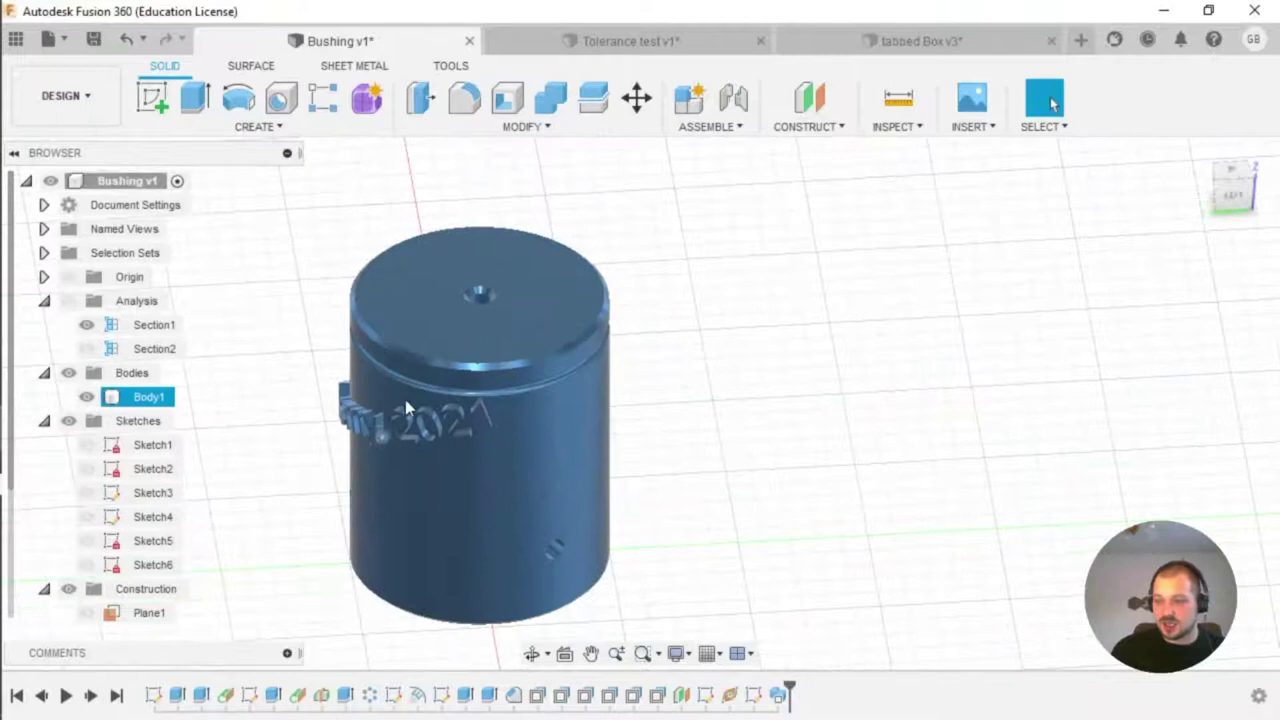
middle_click_drag(405, 399, 428, 335)
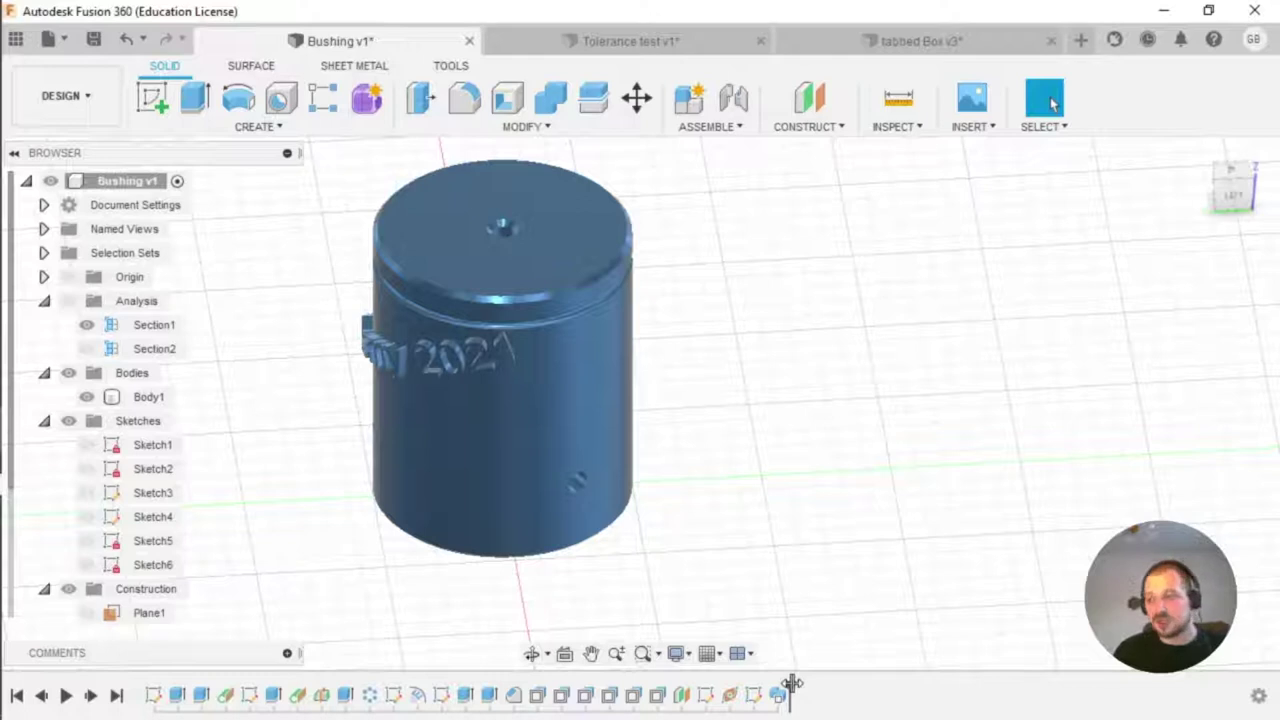
left_click(518, 450)
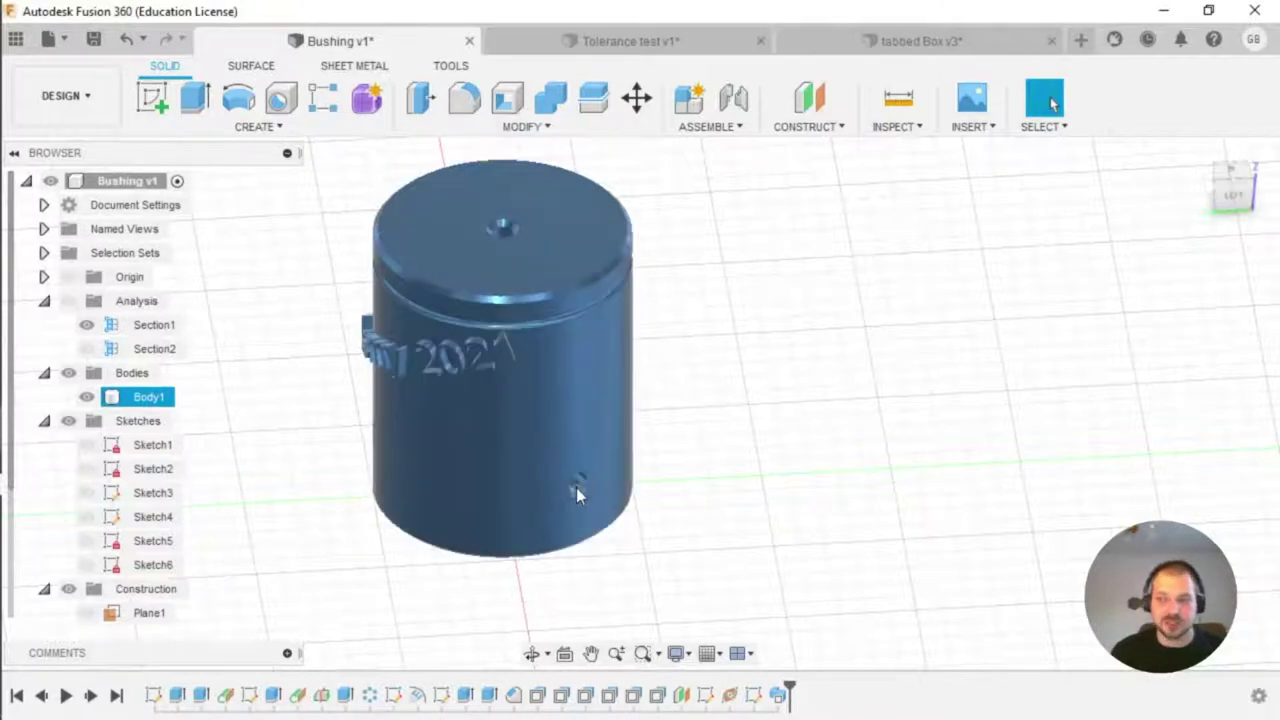
key("Escape")
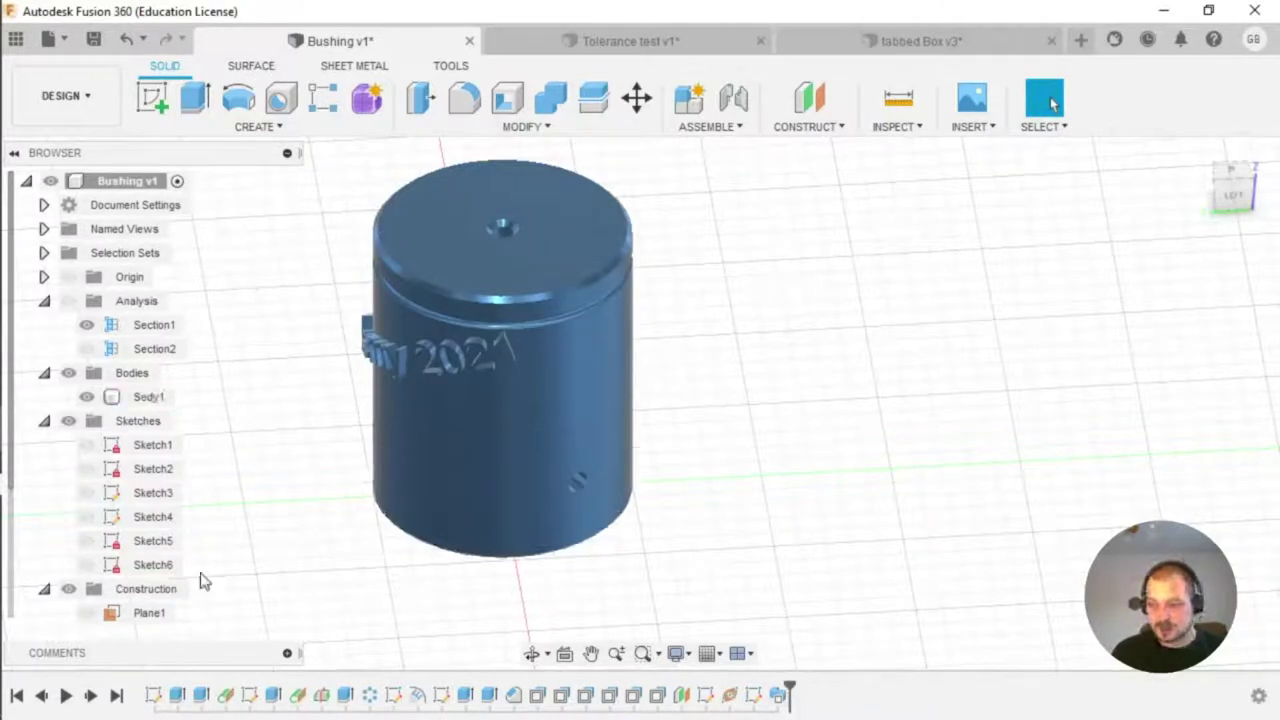
Step: Switch the section analysis from Section1 to Section2 and examine the radial channels in the bushing's cross-section
left_click(86, 325)
left_click(86, 349)
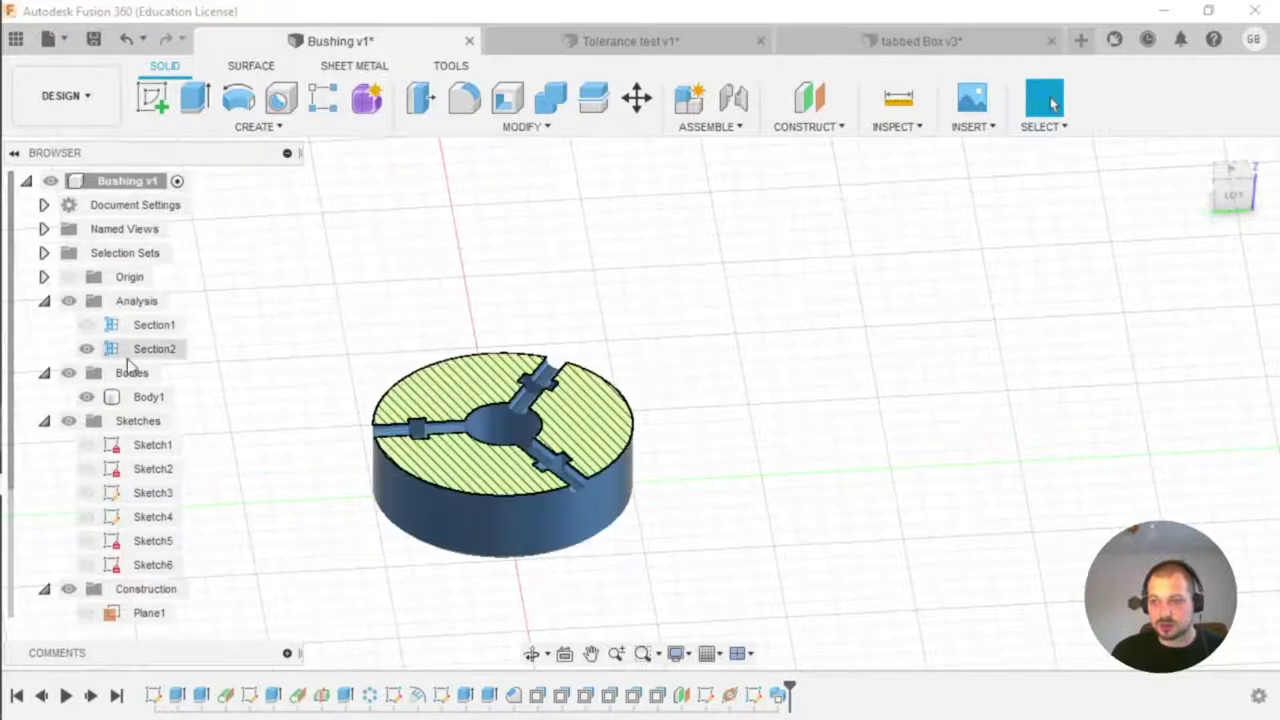
left_click(545, 440)
middle_click_drag(545, 440, 498, 384, "shift")
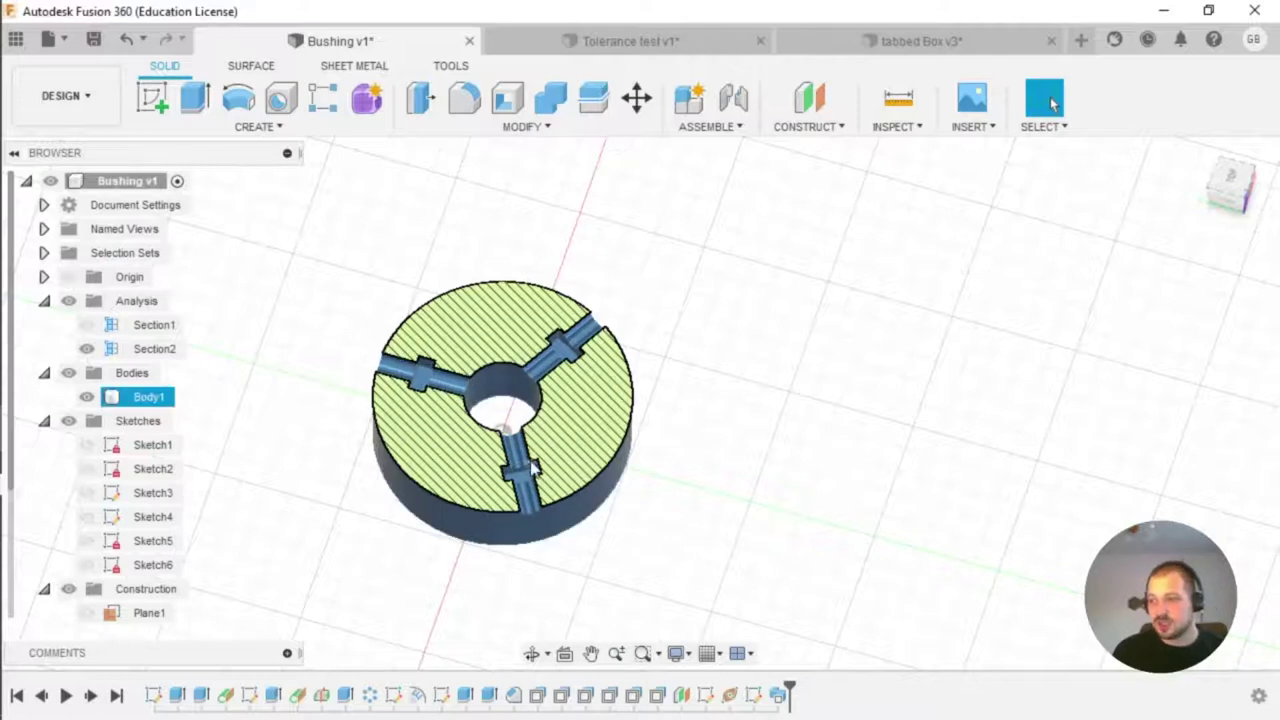
middle_click_drag(430, 400, 372, 360)
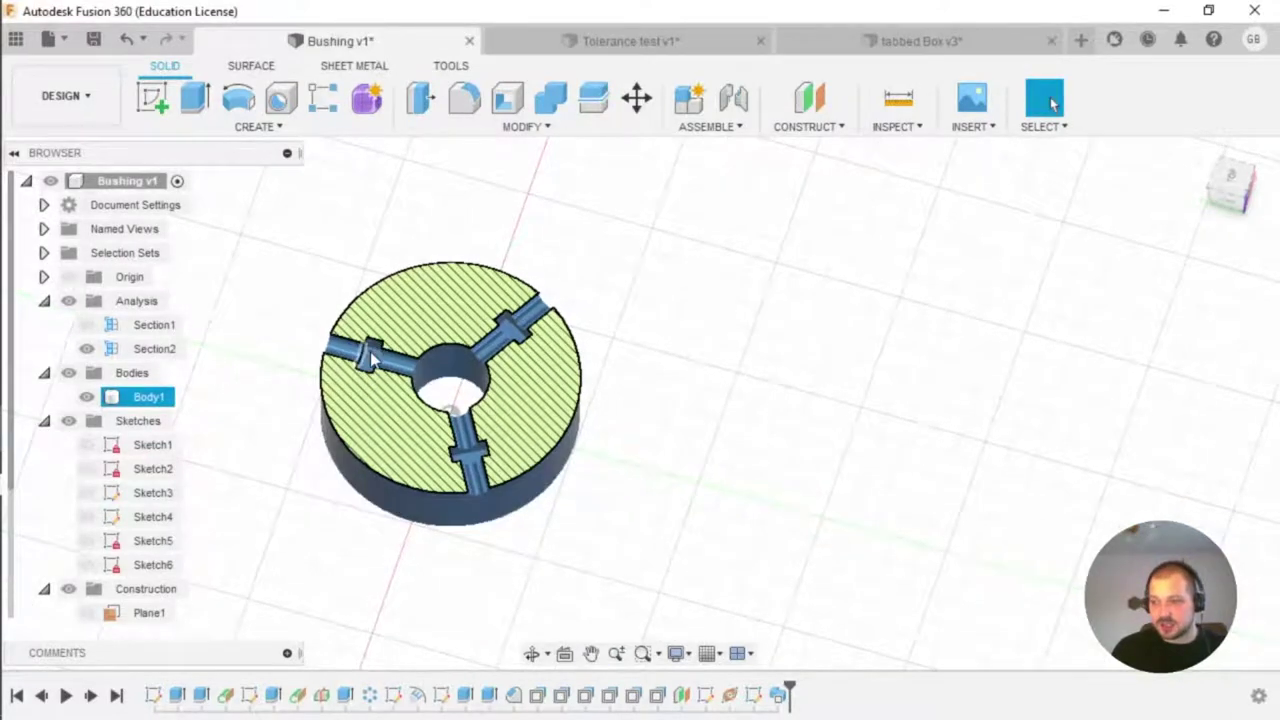
left_click(318, 338)
left_click(321, 343)
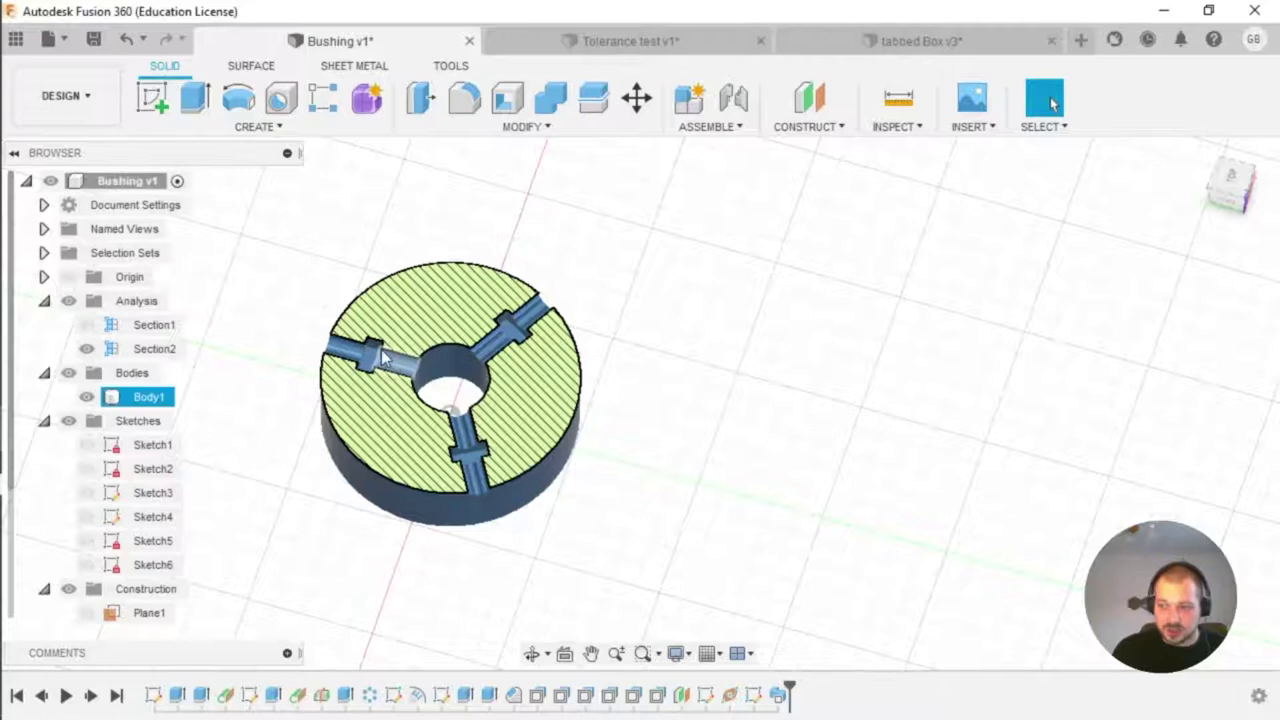
left_click(689, 449)
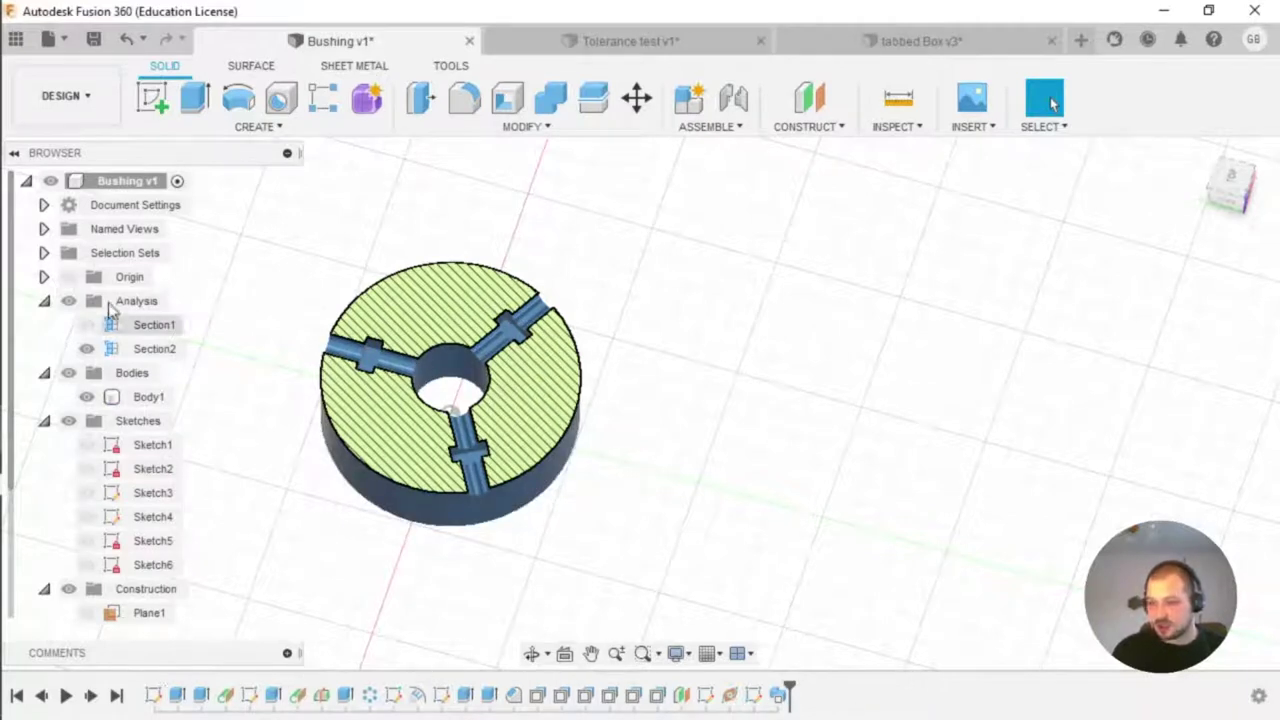
Step: Roll the timeline back to the start and review the user parameters d, d2, d3, h and offset
left_click_drag(786, 688, 142, 690)
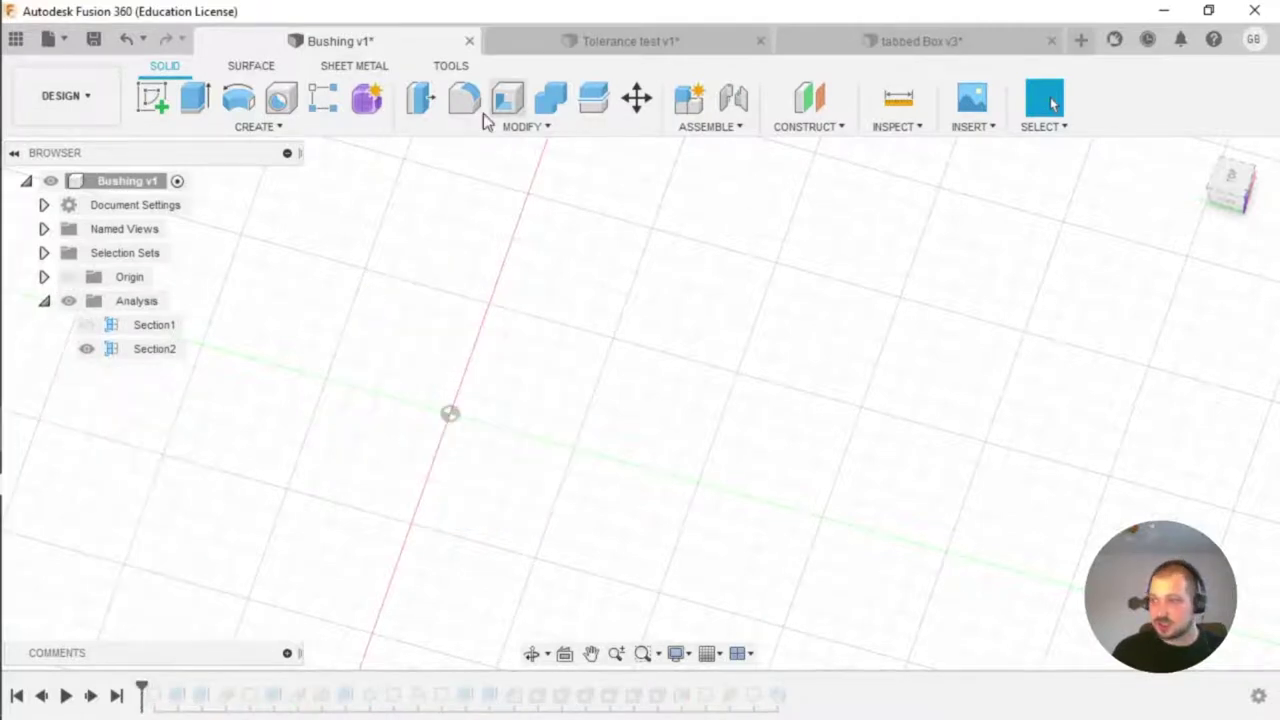
left_click(523, 128)
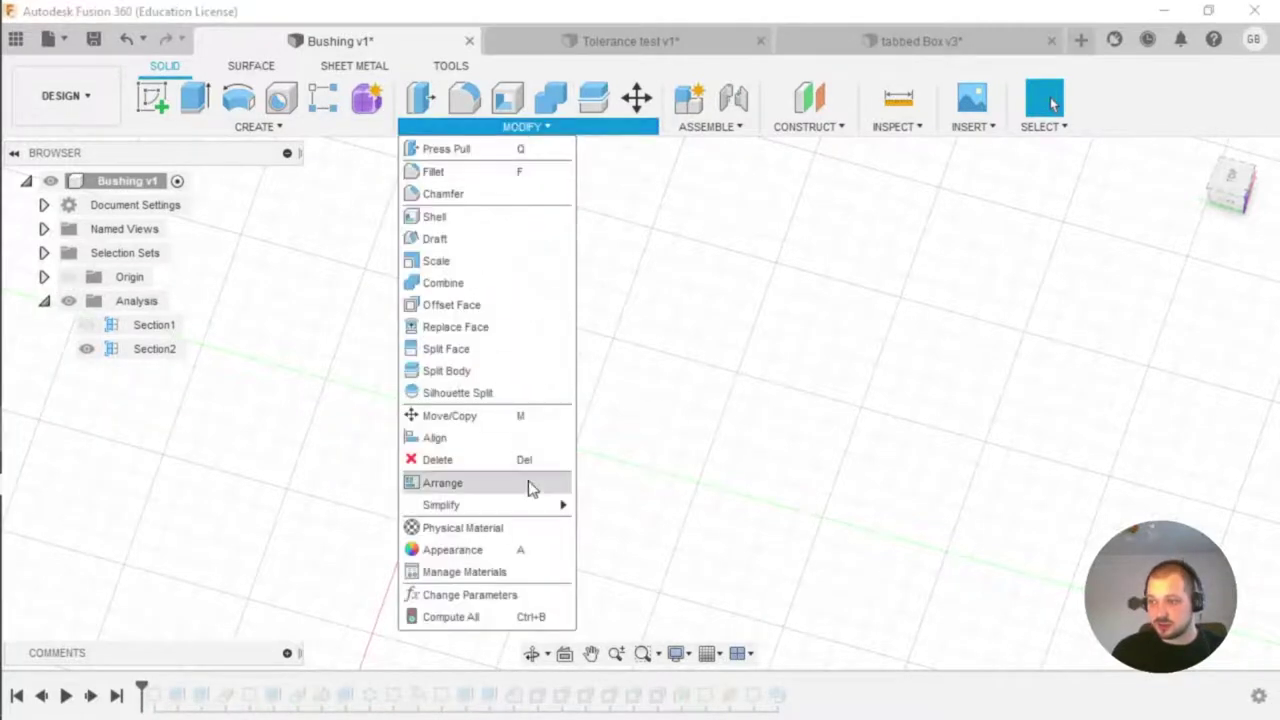
left_click(470, 595)
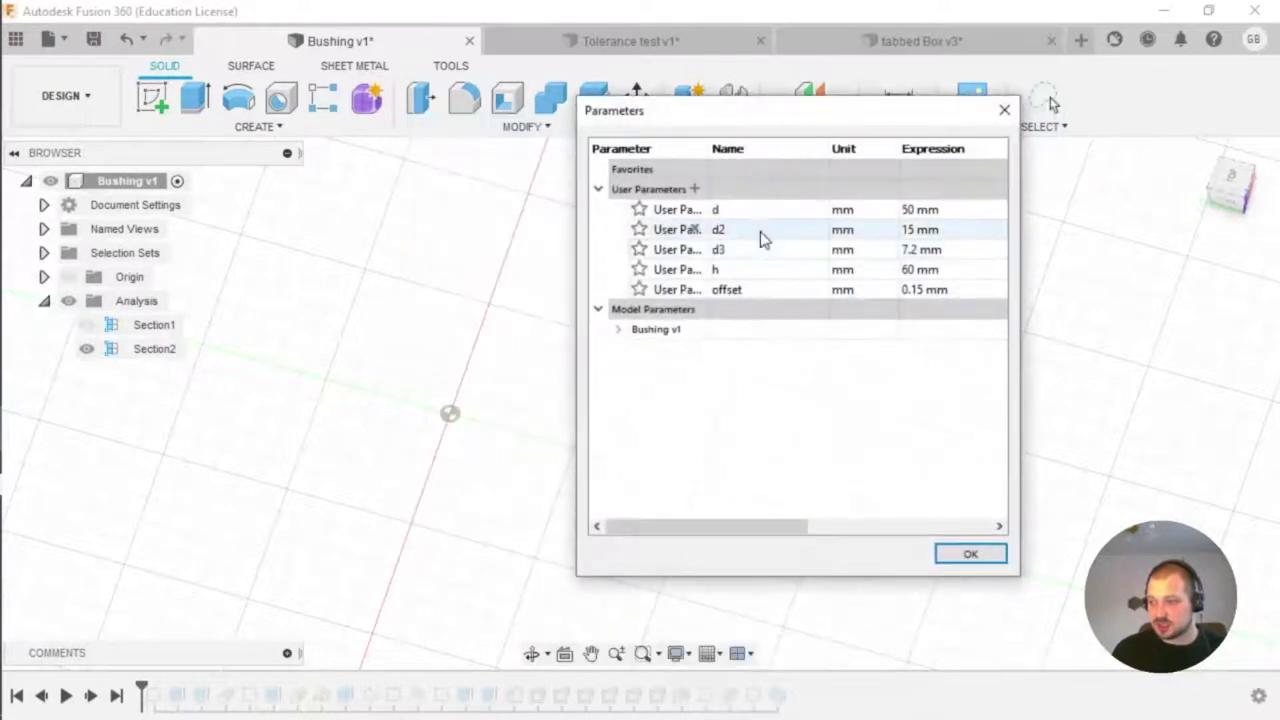
left_click_drag(860, 131, 861, 114)
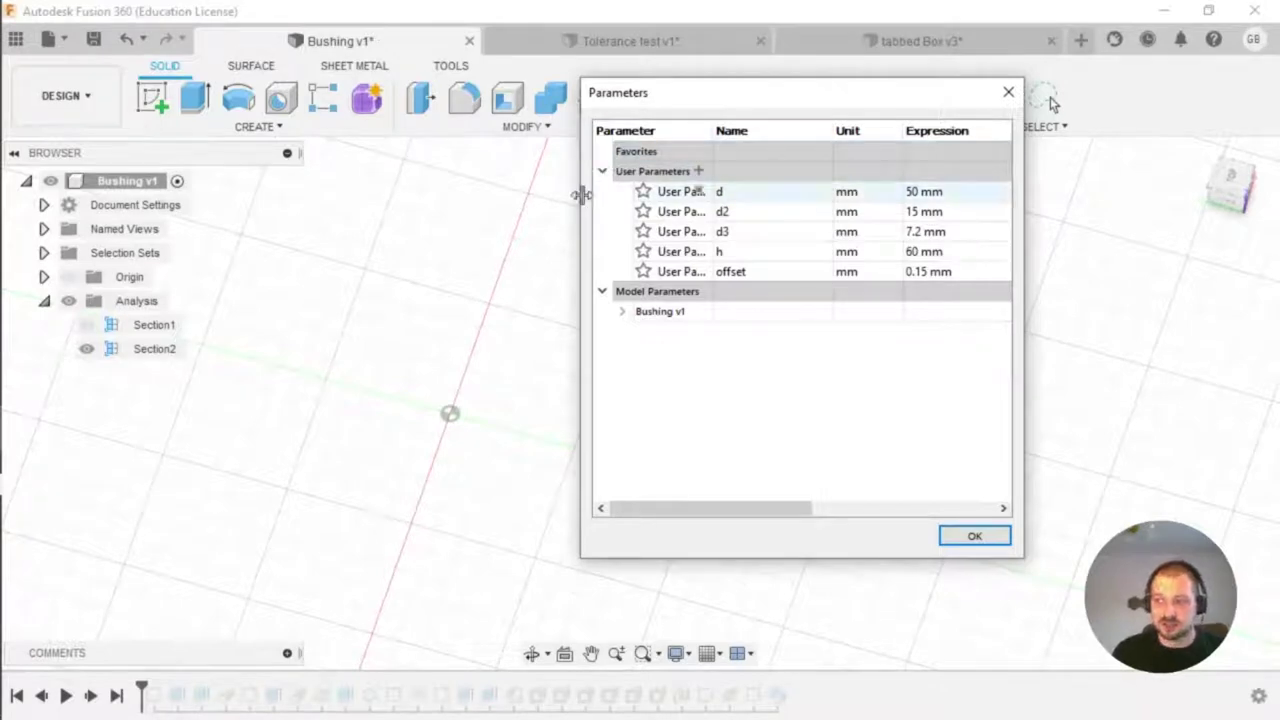
left_click_drag(577, 195, 569, 195)
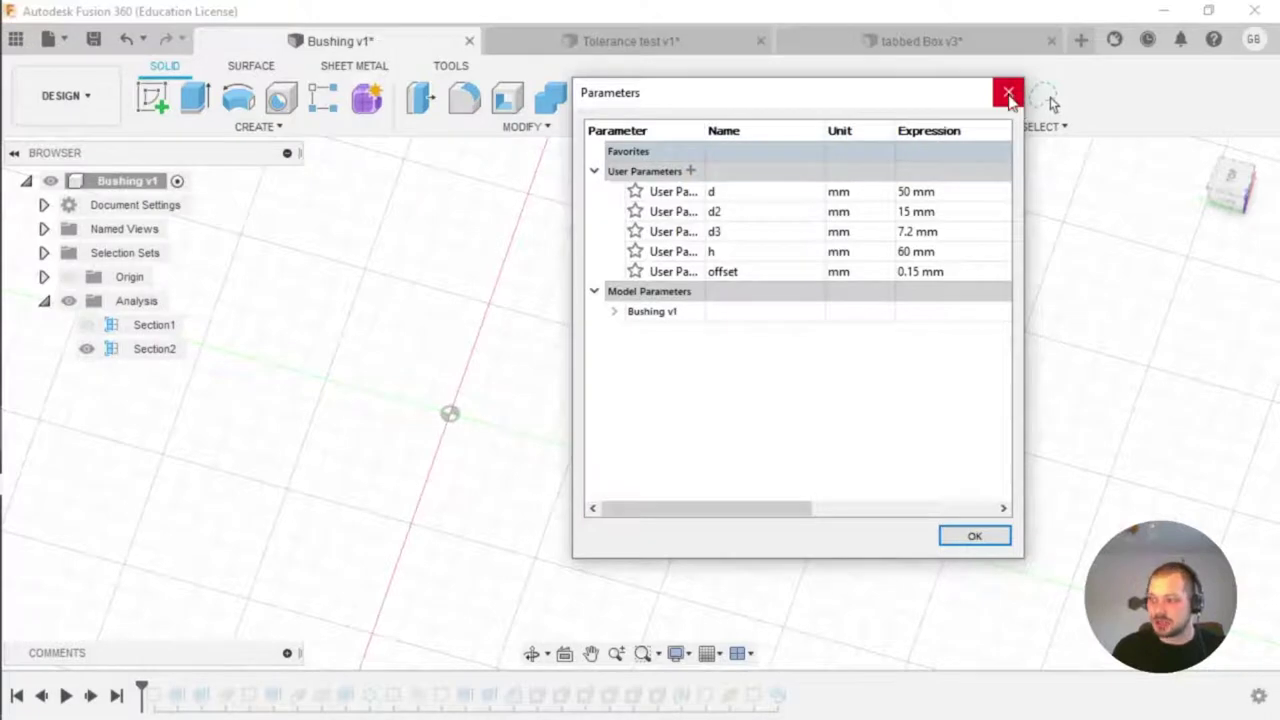
left_click(1008, 93)
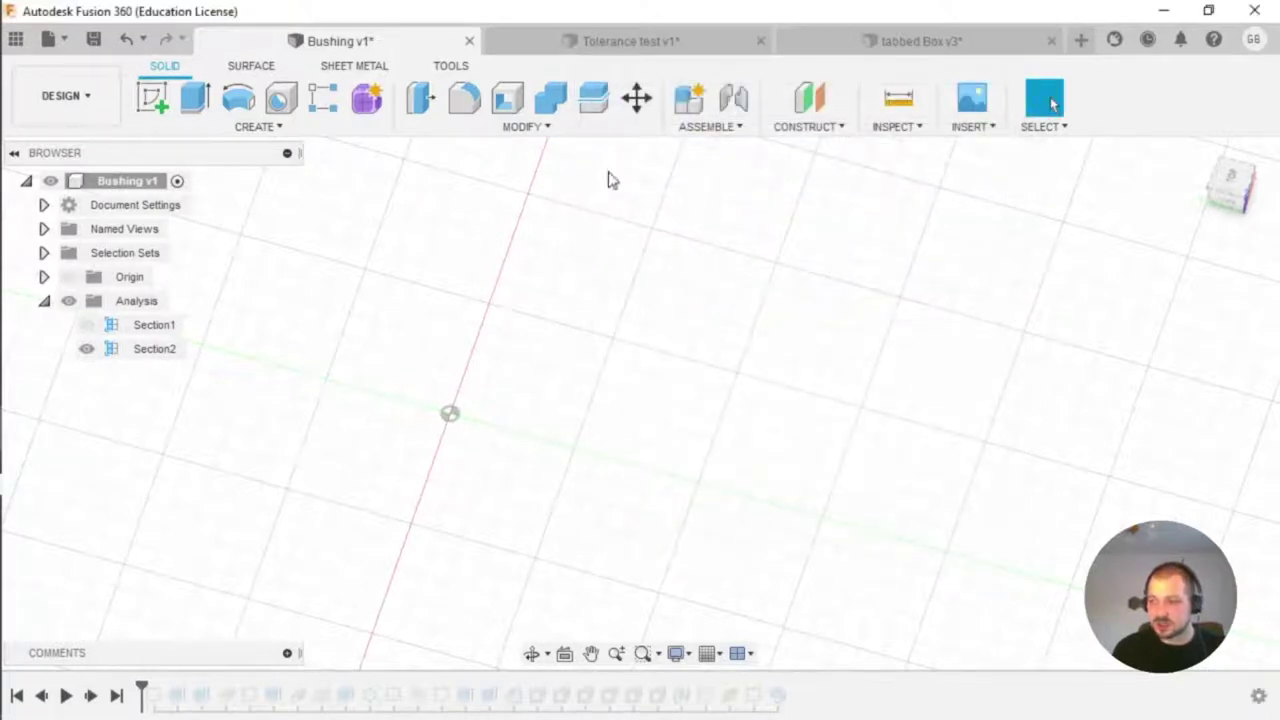
left_click(549, 126)
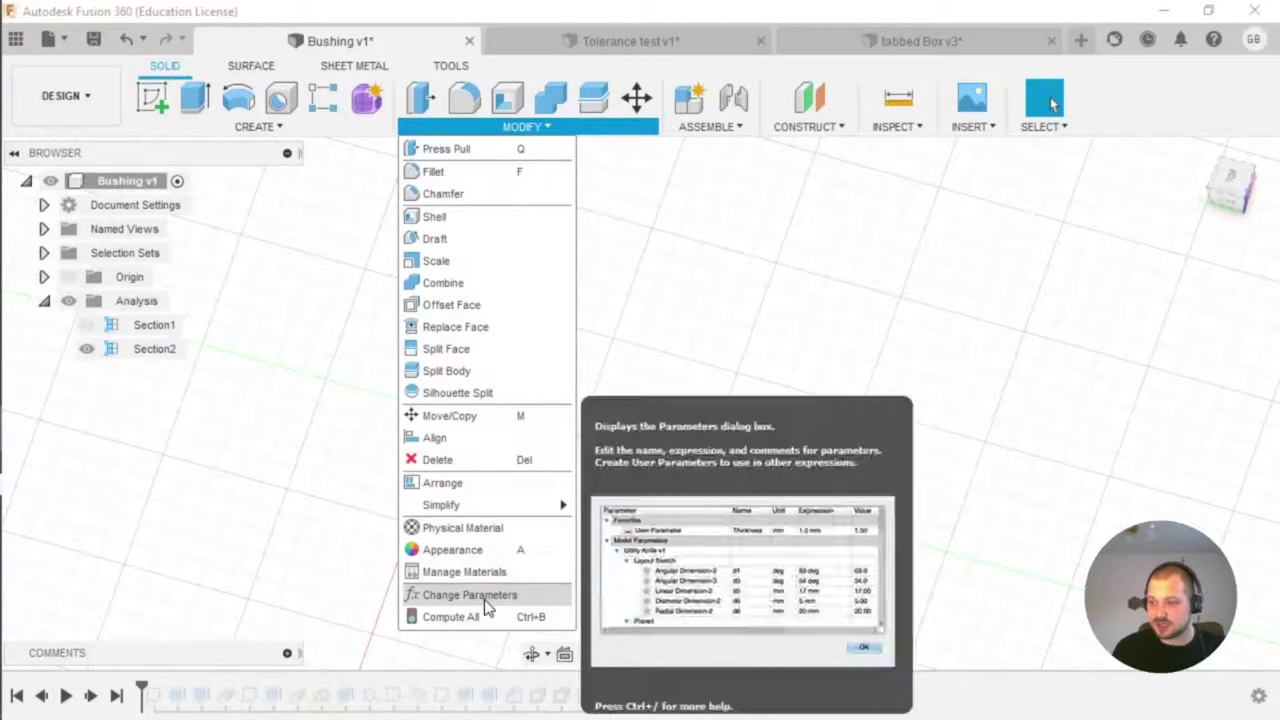
left_click(484, 595)
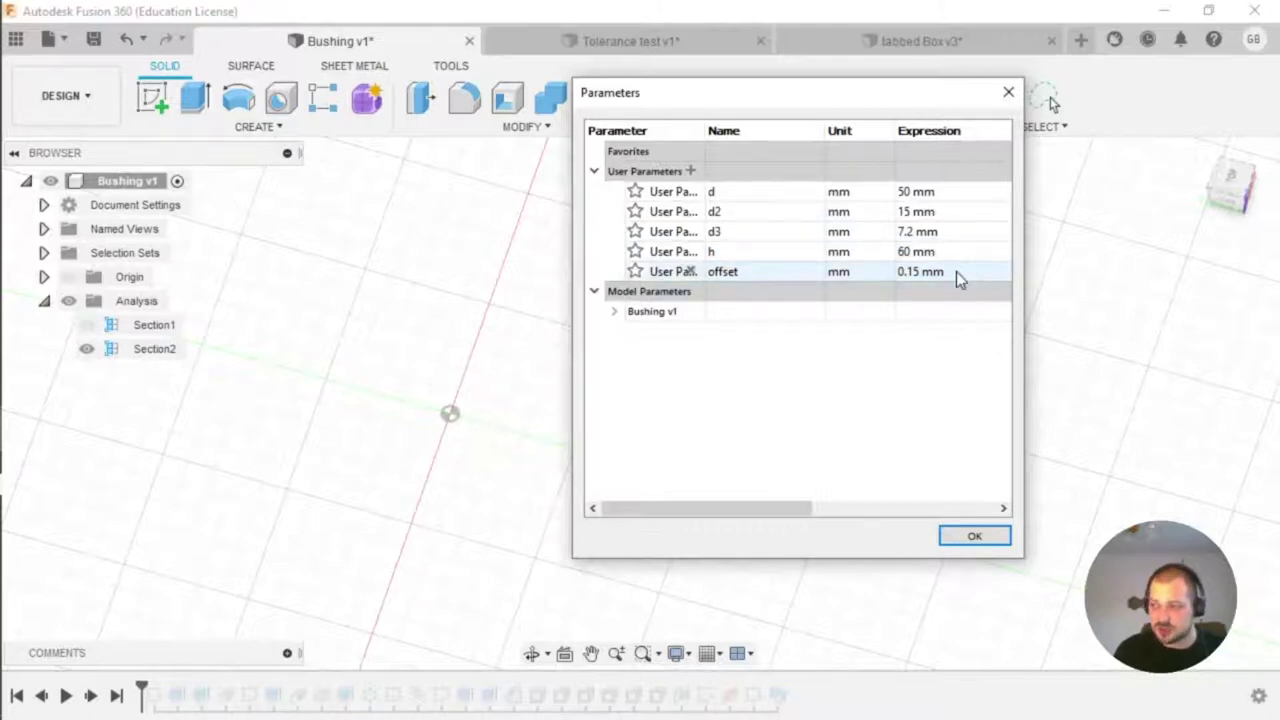
left_click(975, 535)
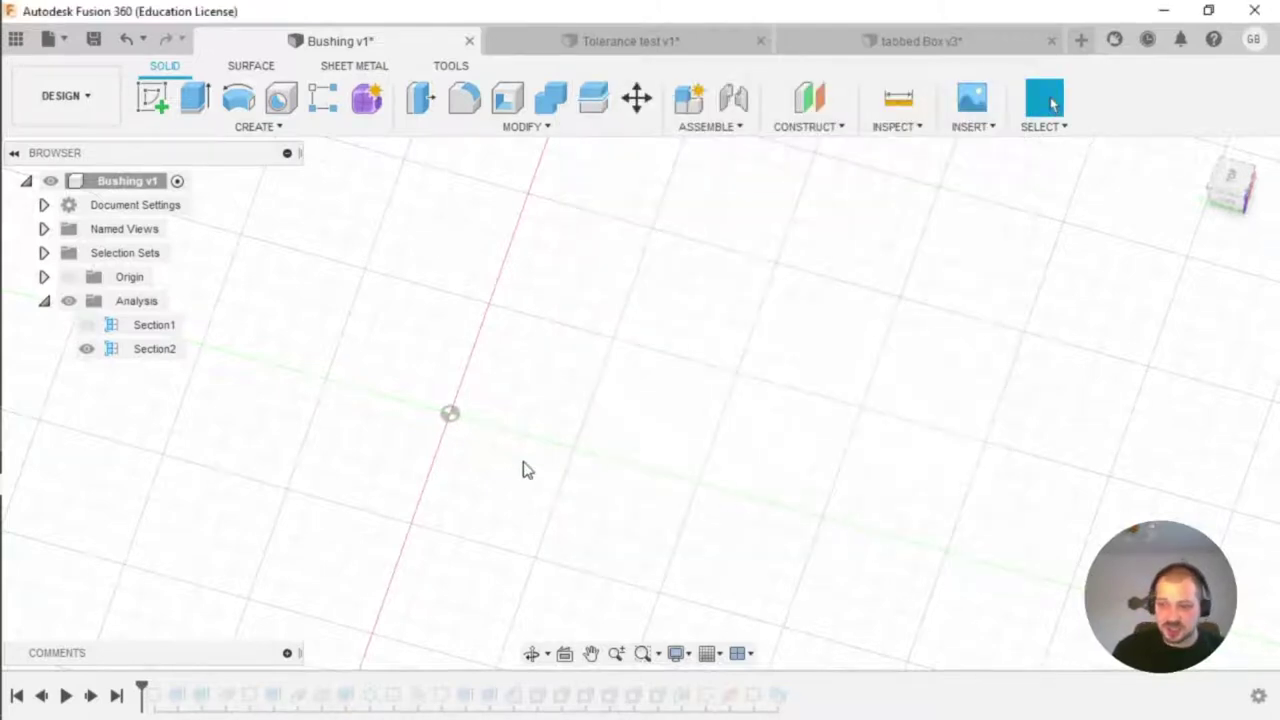
Step: Advance the timeline past the first sketch and show Sketch1 with its two concentric circles
left_click_drag(142, 693, 165, 693)
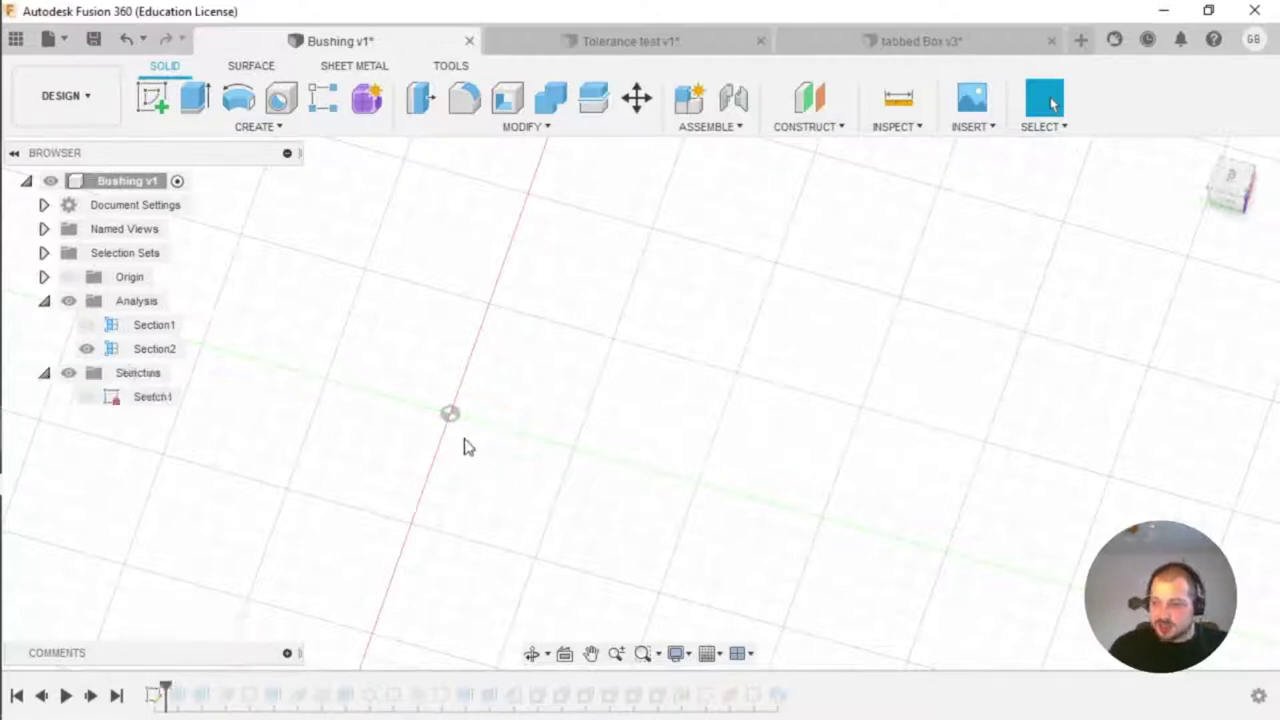
left_click(106, 399)
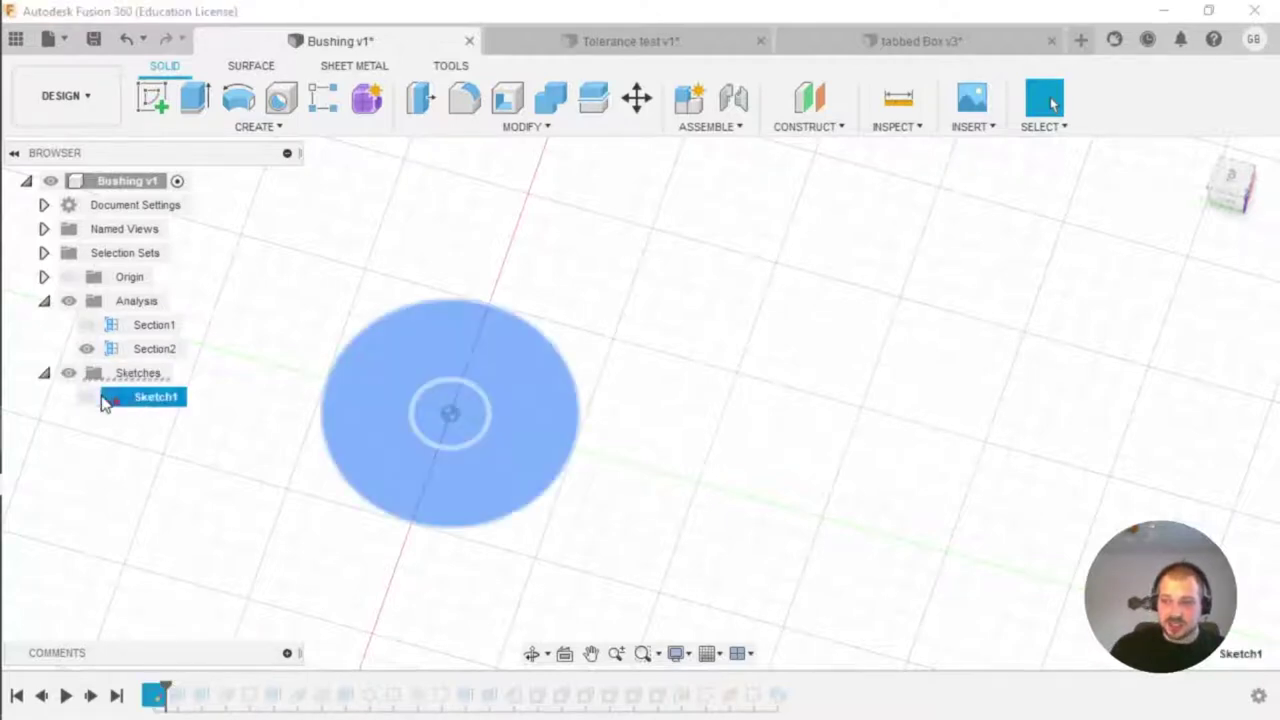
left_click(771, 357)
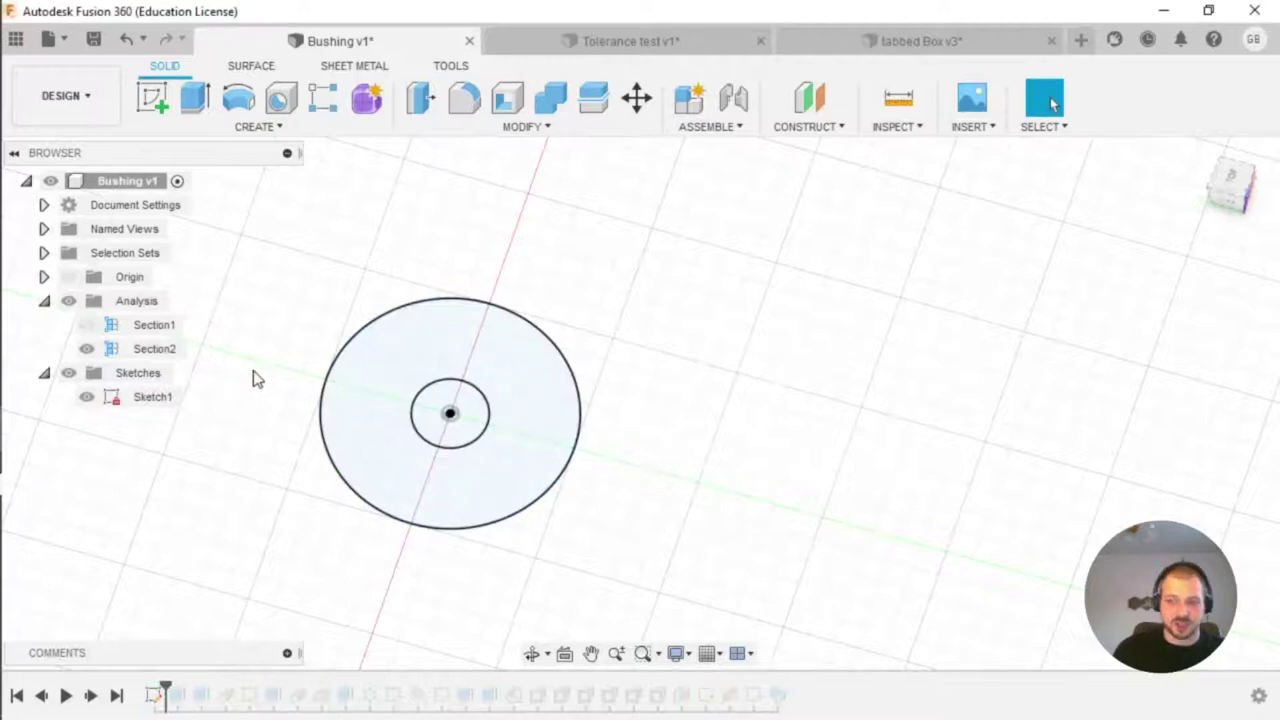
Step: Advance the timeline past the first extrusion and hide the section analyses to show the whole cylinder
left_click_drag(165, 693, 189, 693)
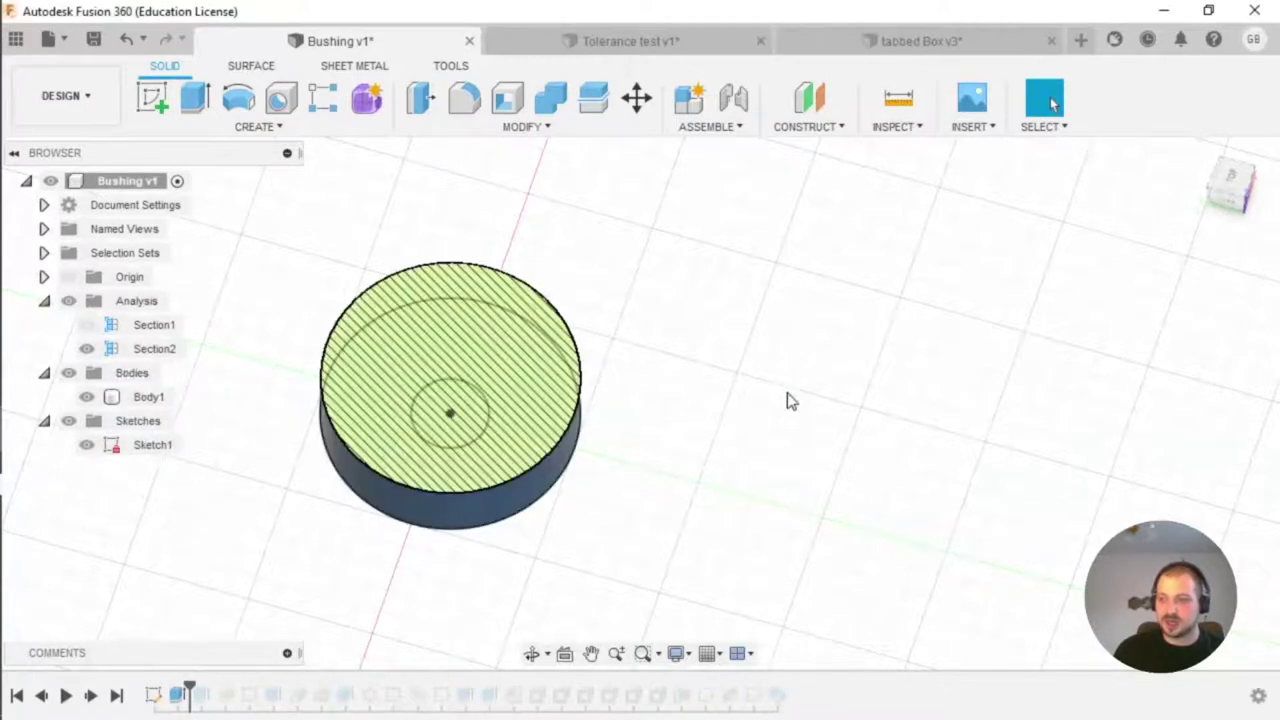
left_click(68, 301)
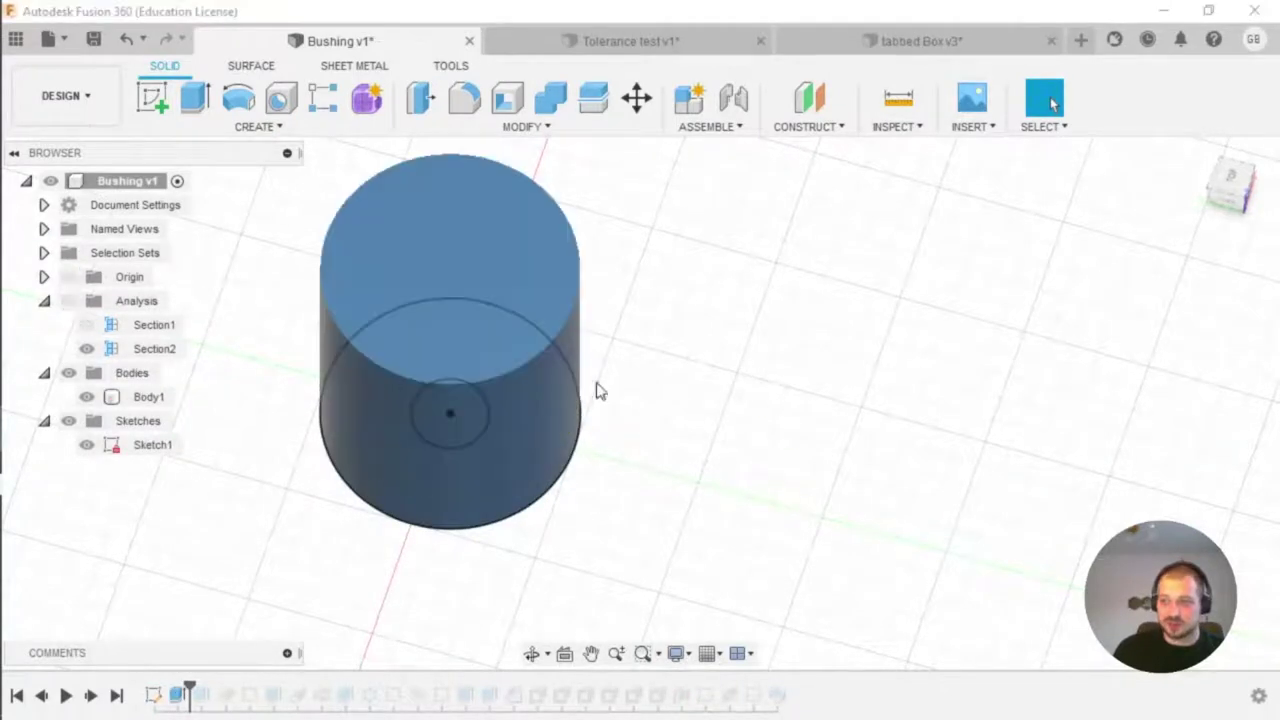
middle_click_drag(737, 377, 682, 322, "shift")
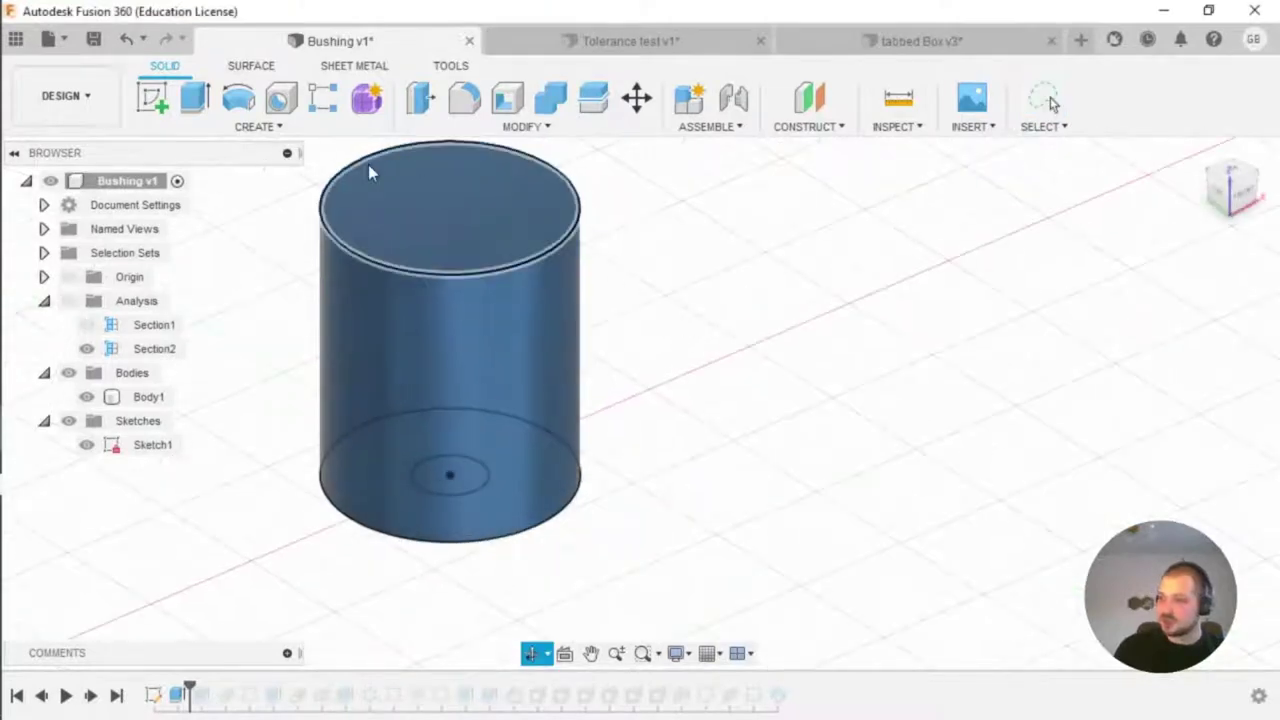
Step: Advance the timeline past the central bore cut and inspect that cut's extrude settings without changing them
left_click_drag(188, 688, 213, 690)
middle_click_drag(546, 553, 462, 473, "shift")
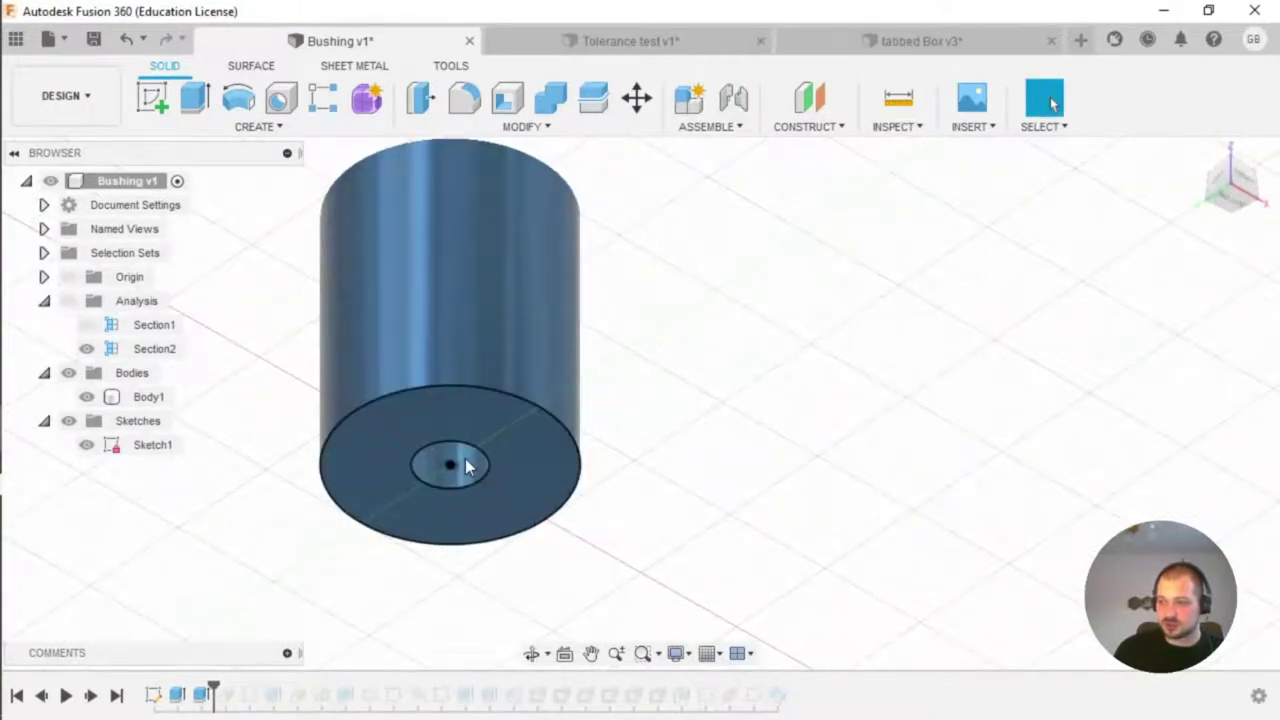
double_click(200, 694)
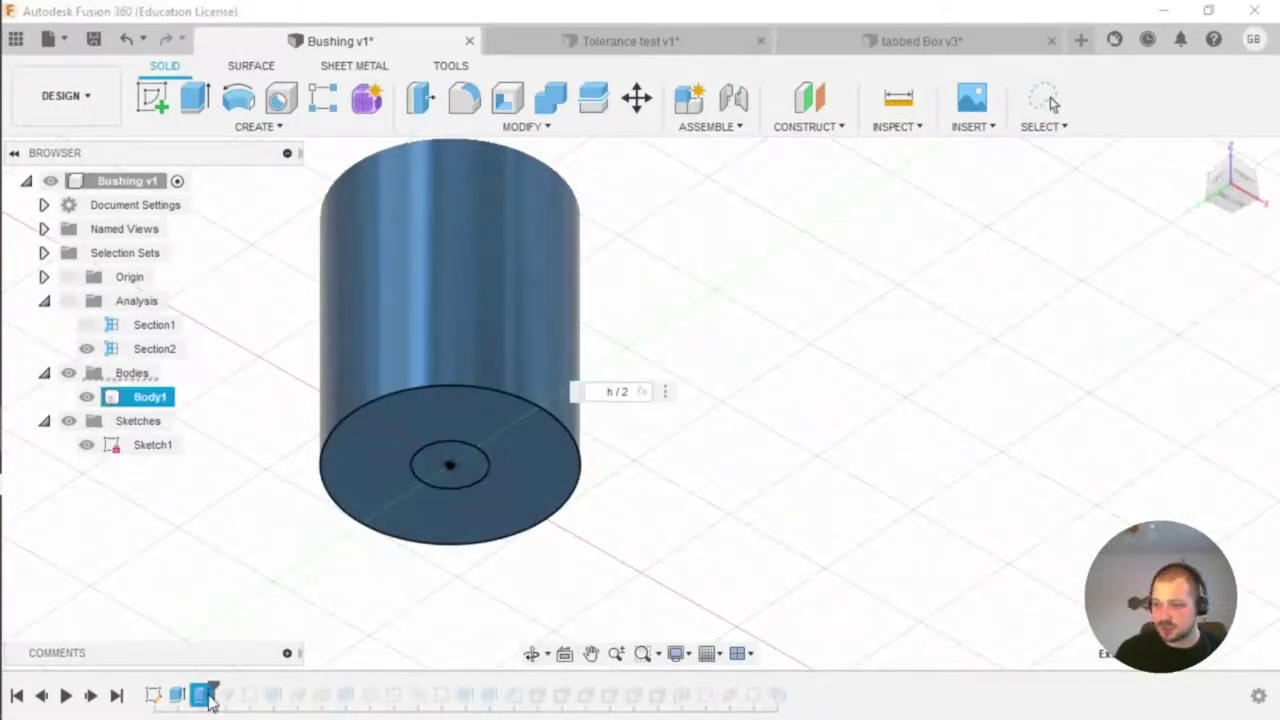
middle_click_drag(712, 435, 621, 485, "shift")
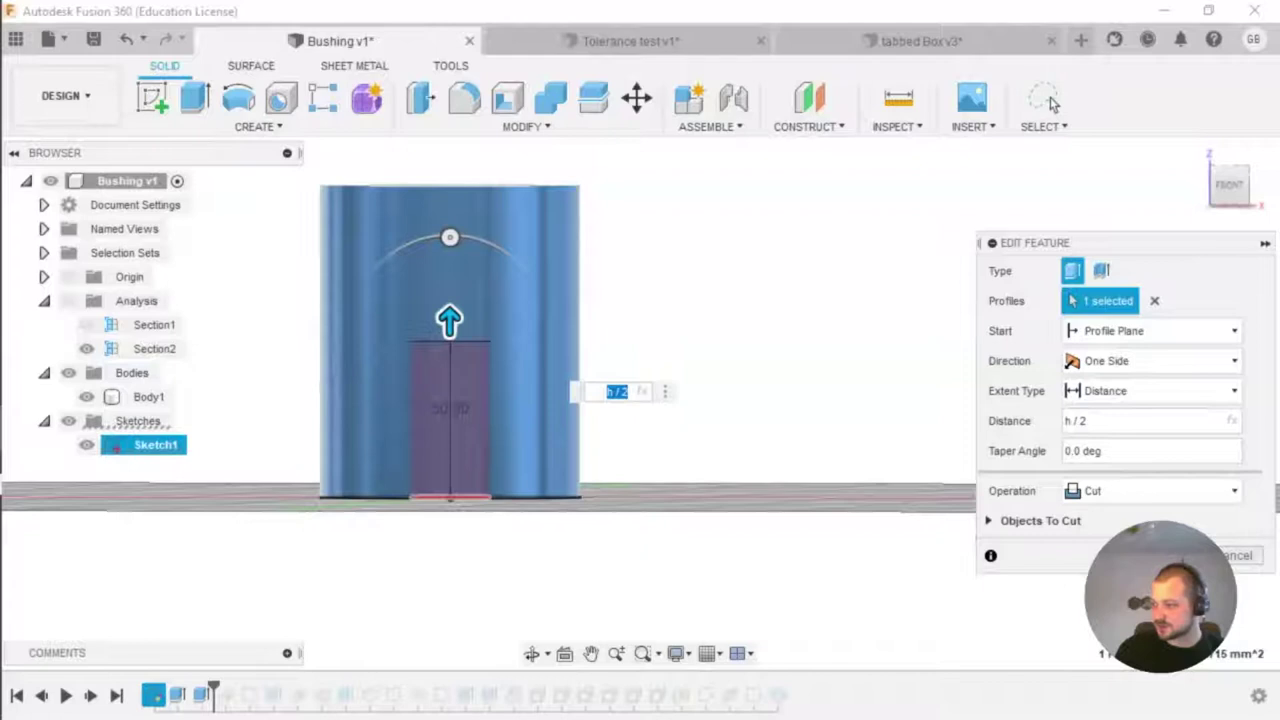
left_click(1050, 103)
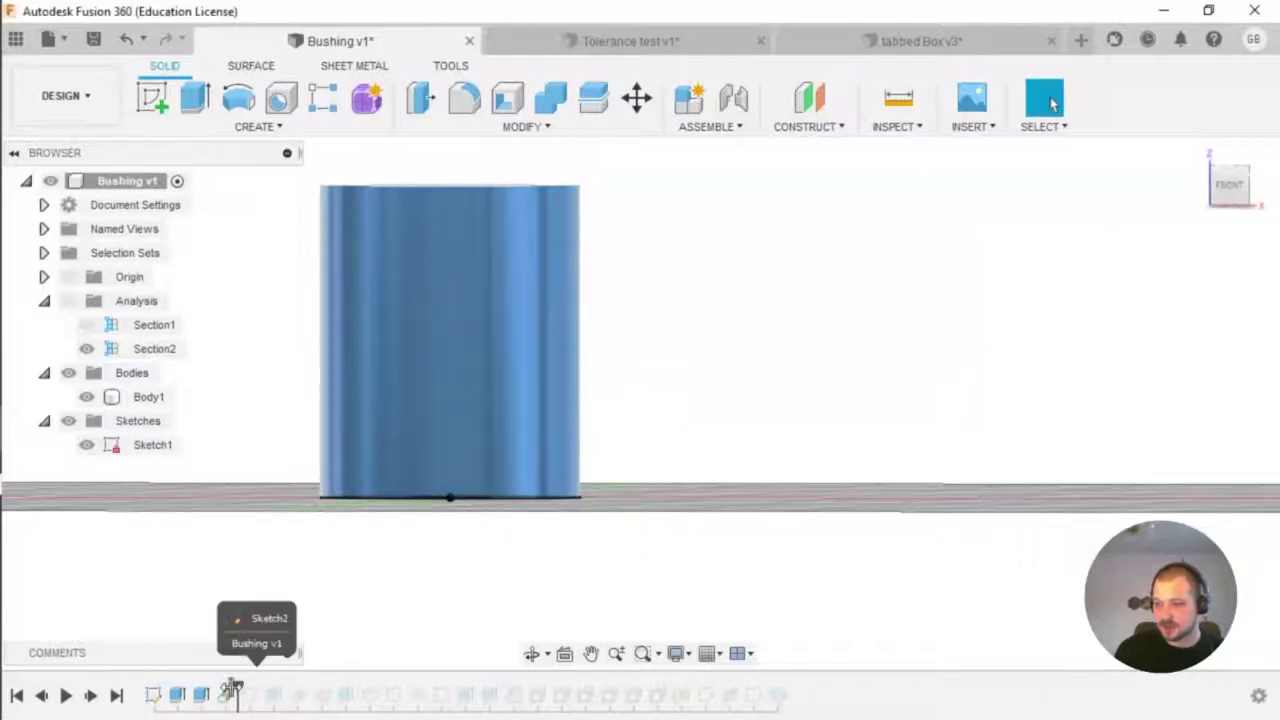
Step: Show construction plane Plane1 beside the cylinder and review the available construction geometry commands
middle_click_drag(666, 357, 560, 390, "shift")
left_click(89, 493)
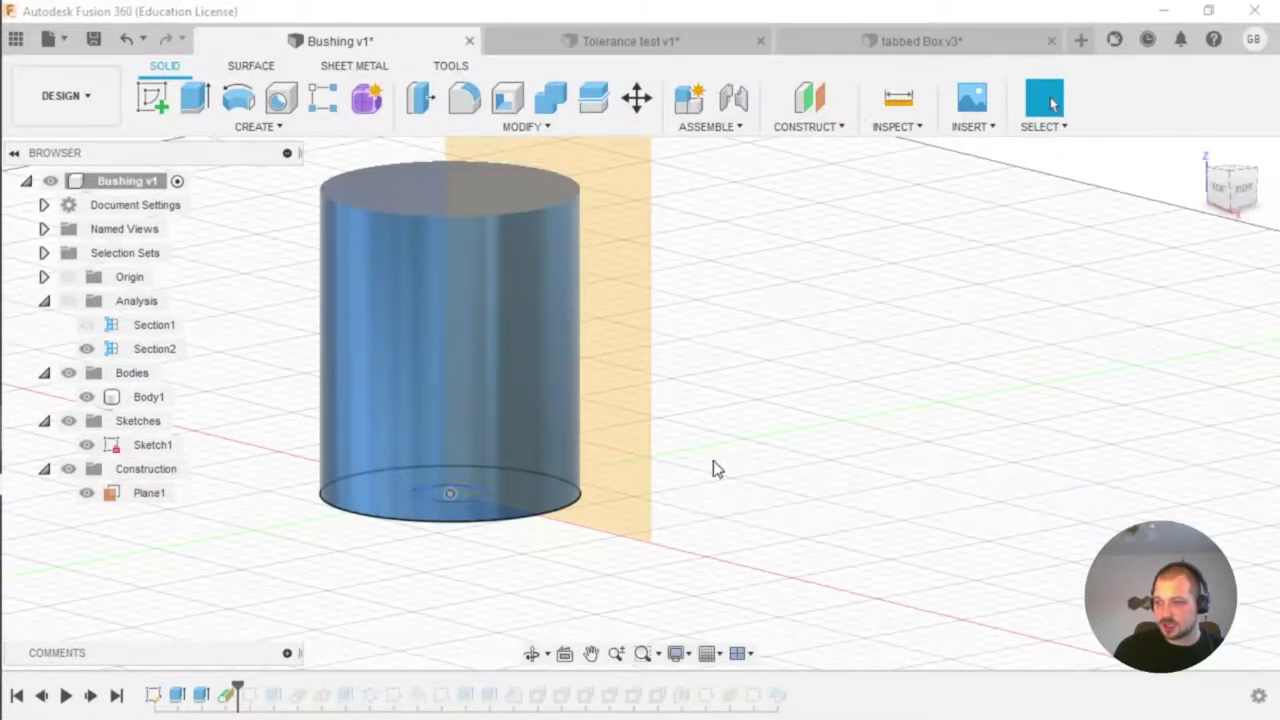
middle_click_drag(809, 383, 471, 409, "shift")
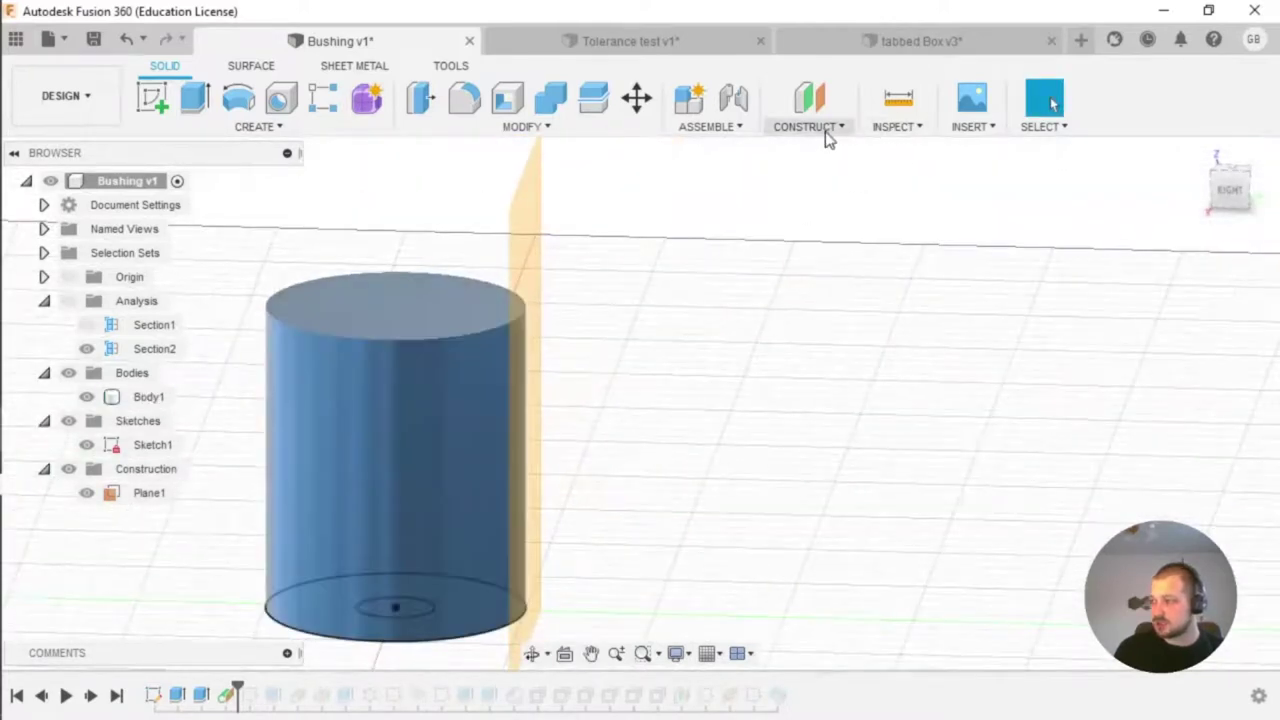
left_click(824, 130)
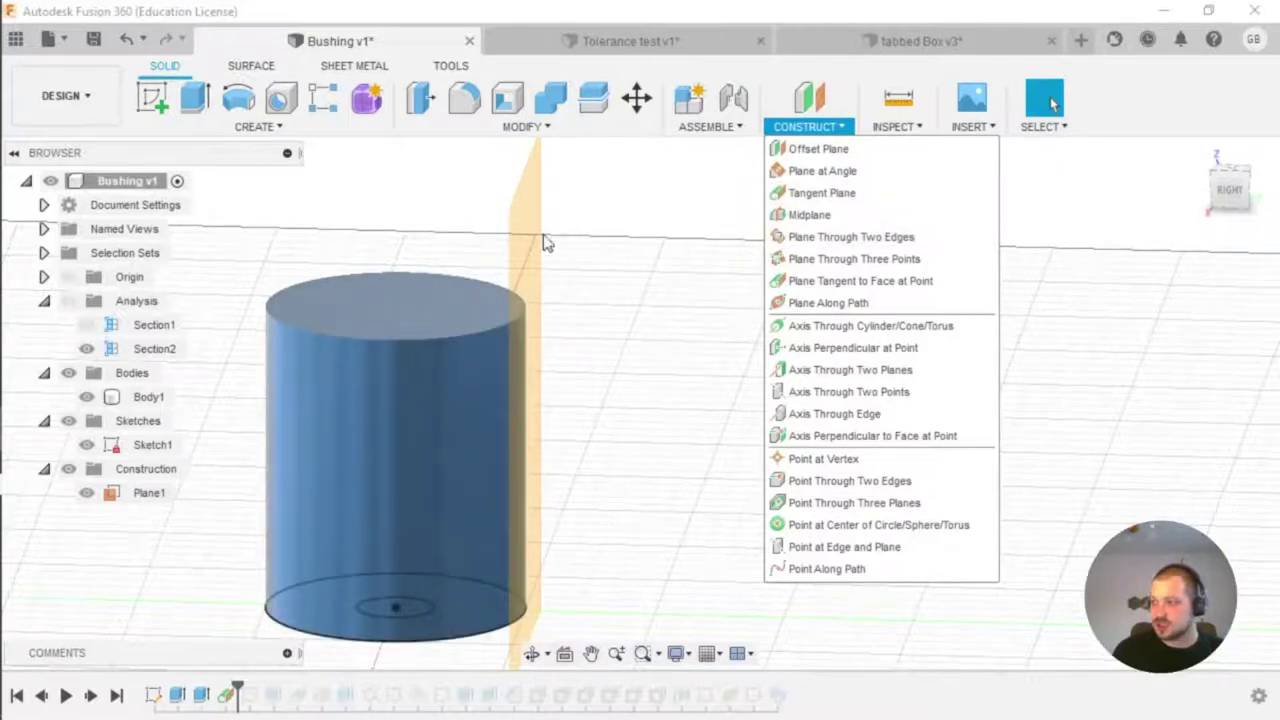
left_click(626, 294)
Step: Advance the timeline past the second sketch and show Sketch2 on the construction plane
left_click_drag(238, 692, 262, 692)
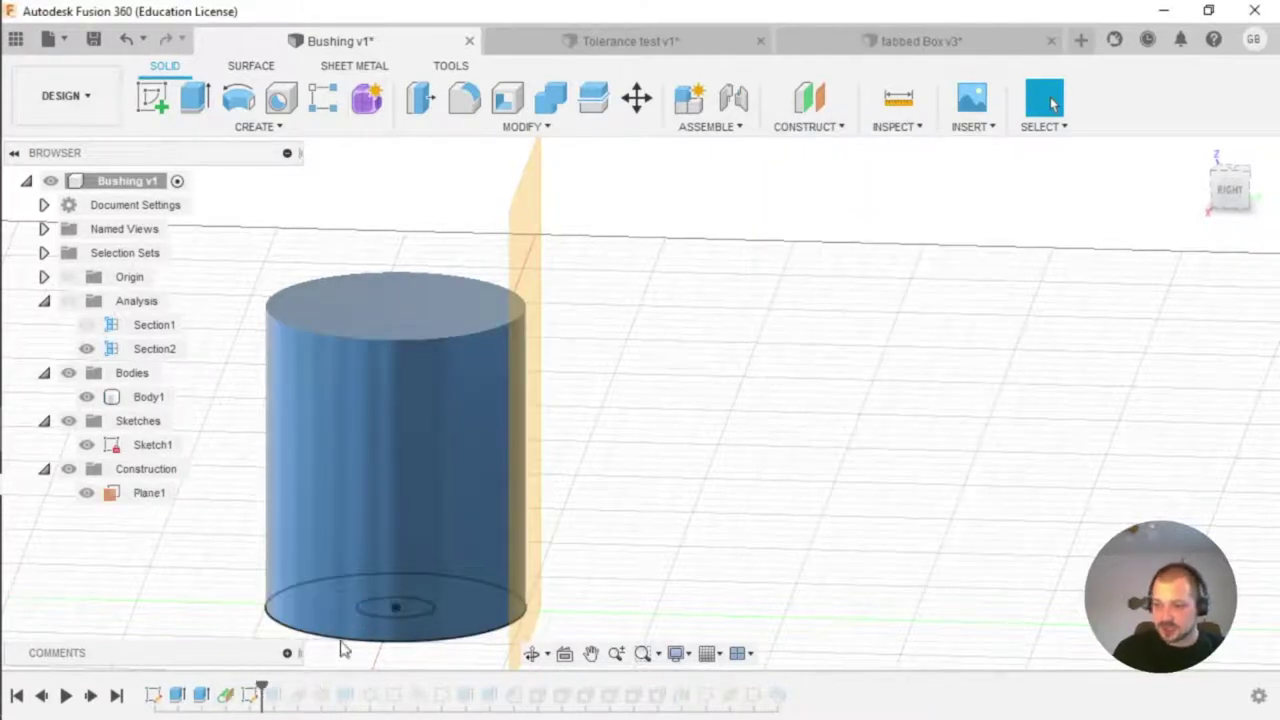
middle_click_drag(675, 497, 654, 491, "shift")
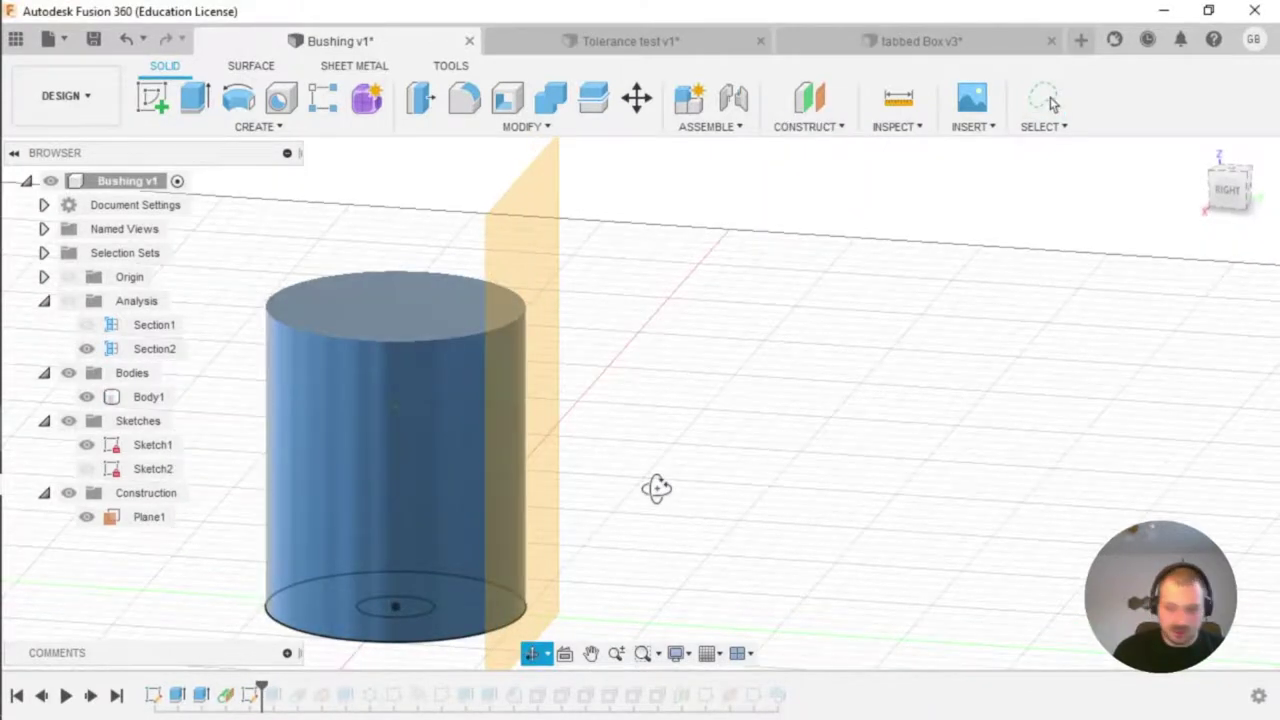
left_click(88, 470)
mouse_move(908, 516)
middle_mouse_down("shift")
mouse_move(840, 471)
mouse_move(737, 554)
mouse_move(674, 434)
middle_mouse_up("shift")
left_click(737, 554)
scroll(439, 460, "up", 3)
scroll(485, 478, "down", 2)
mouse_move(508, 430)
middle_mouse_down()
mouse_move(608, 465)
mouse_move(598, 468)
middle_mouse_up()
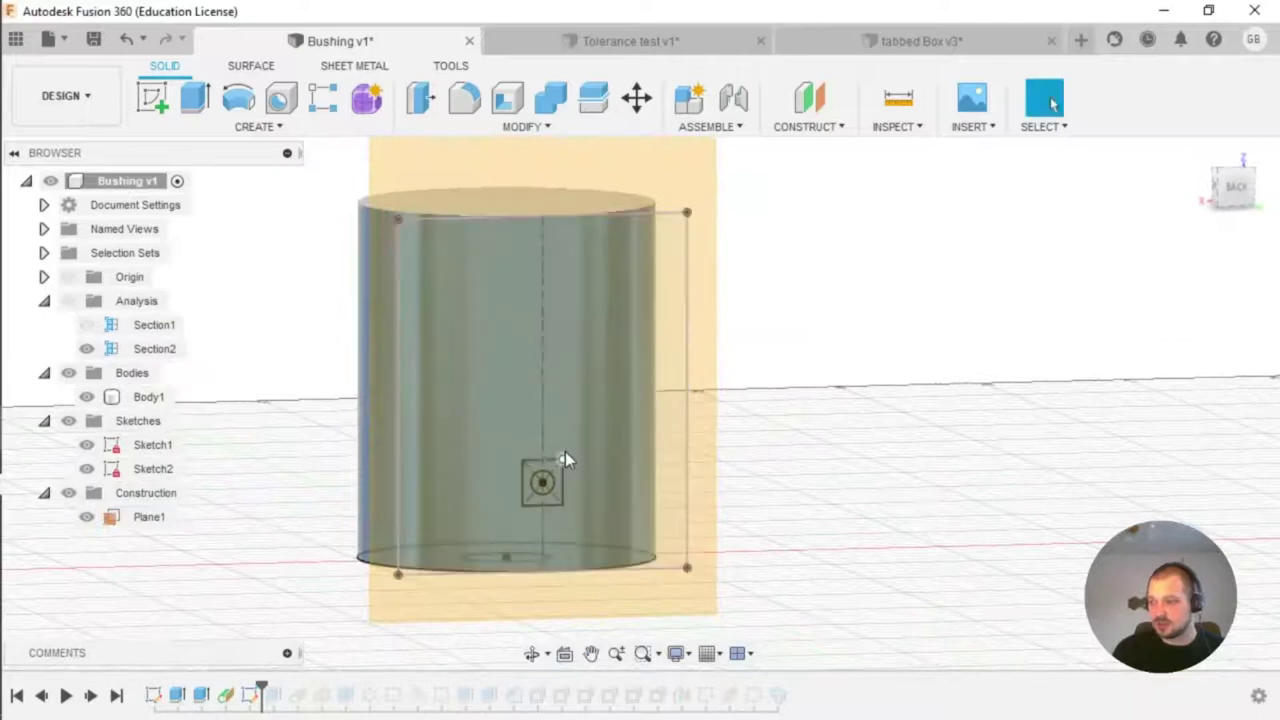
Step: Inspect the small circle inside Sketch2's square and select it to read its diameter
scroll(540, 478, "up", 2)
scroll(553, 482, "up", 3)
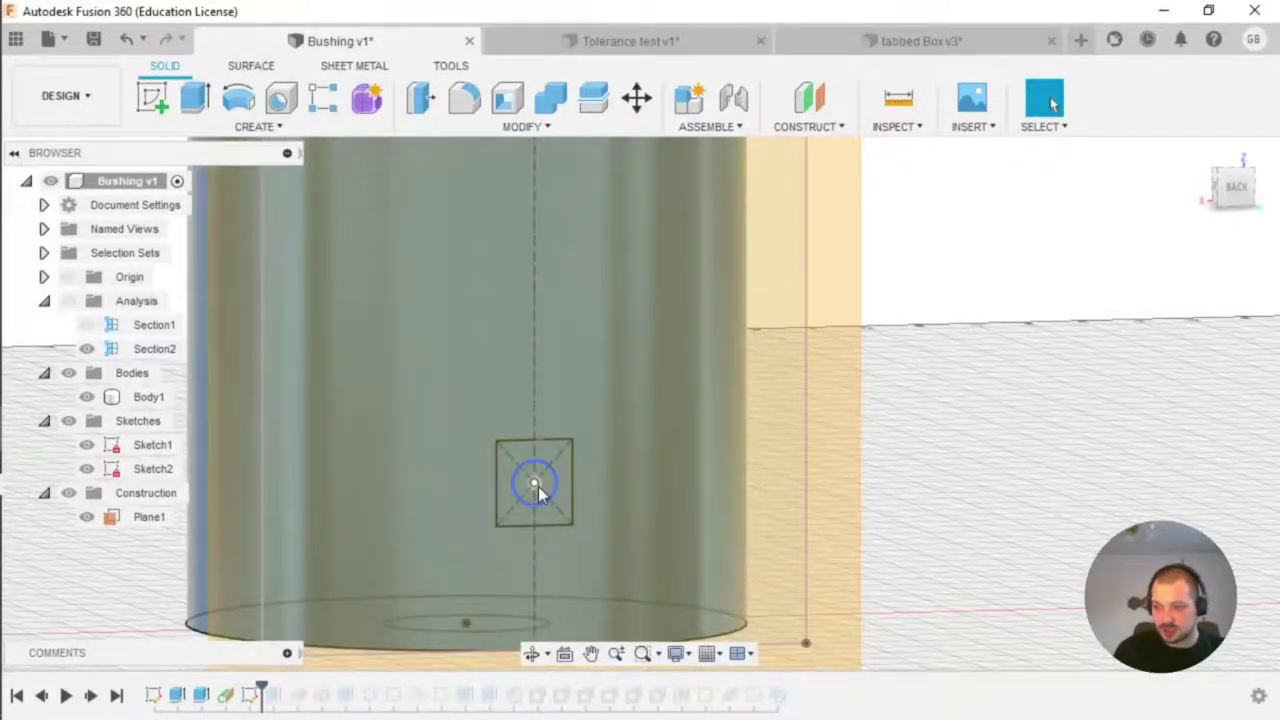
scroll(551, 486, "down", 5)
middle_click_drag(551, 486, 531, 470, "shift")
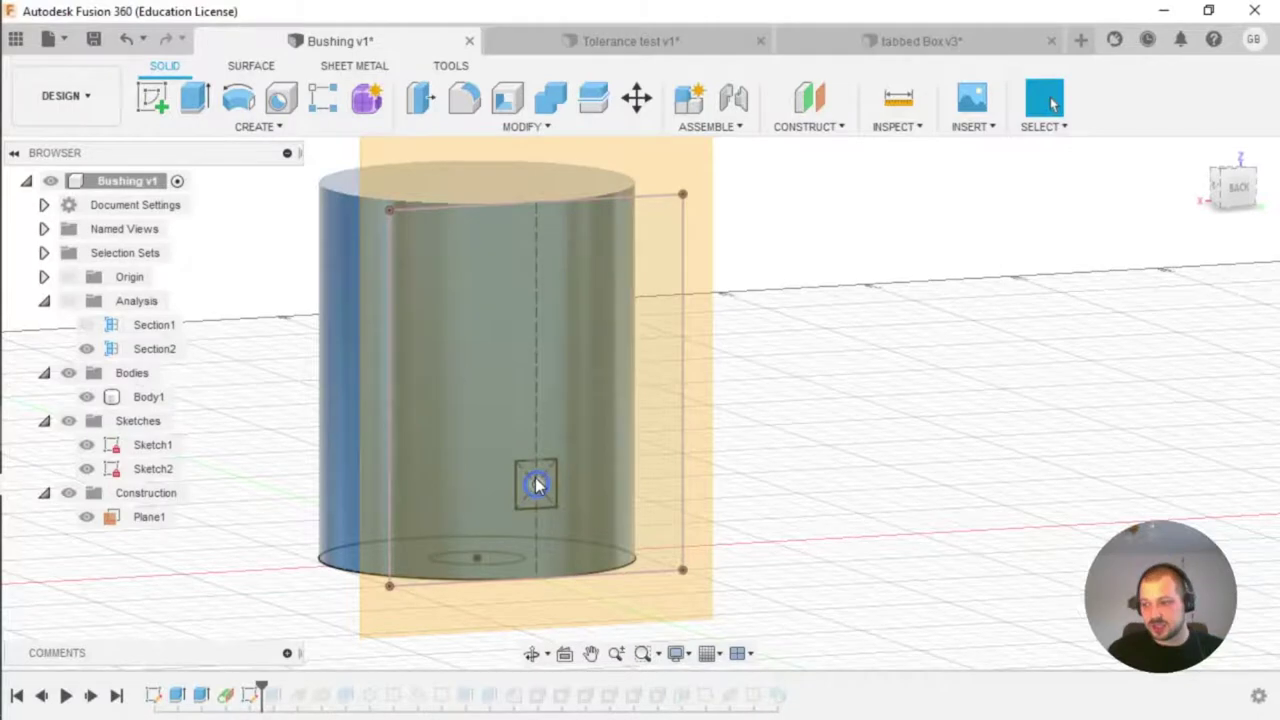
scroll(530, 484, "up", 3)
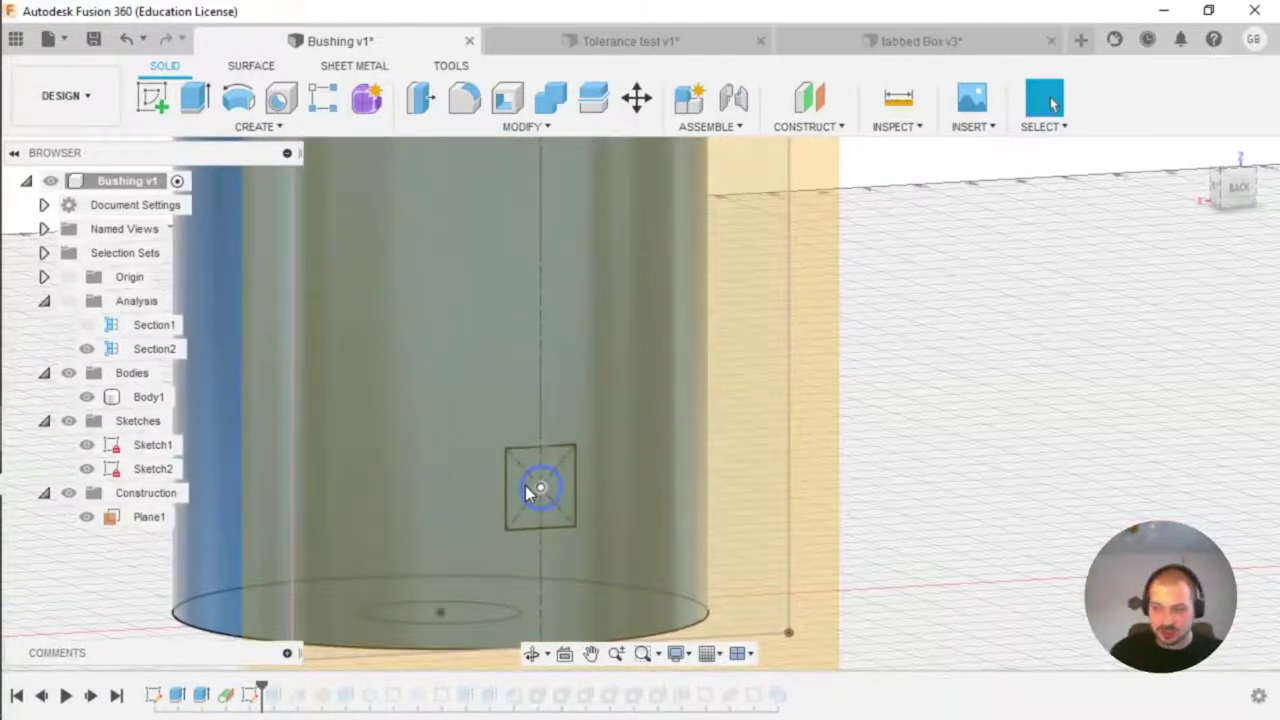
left_click(538, 487)
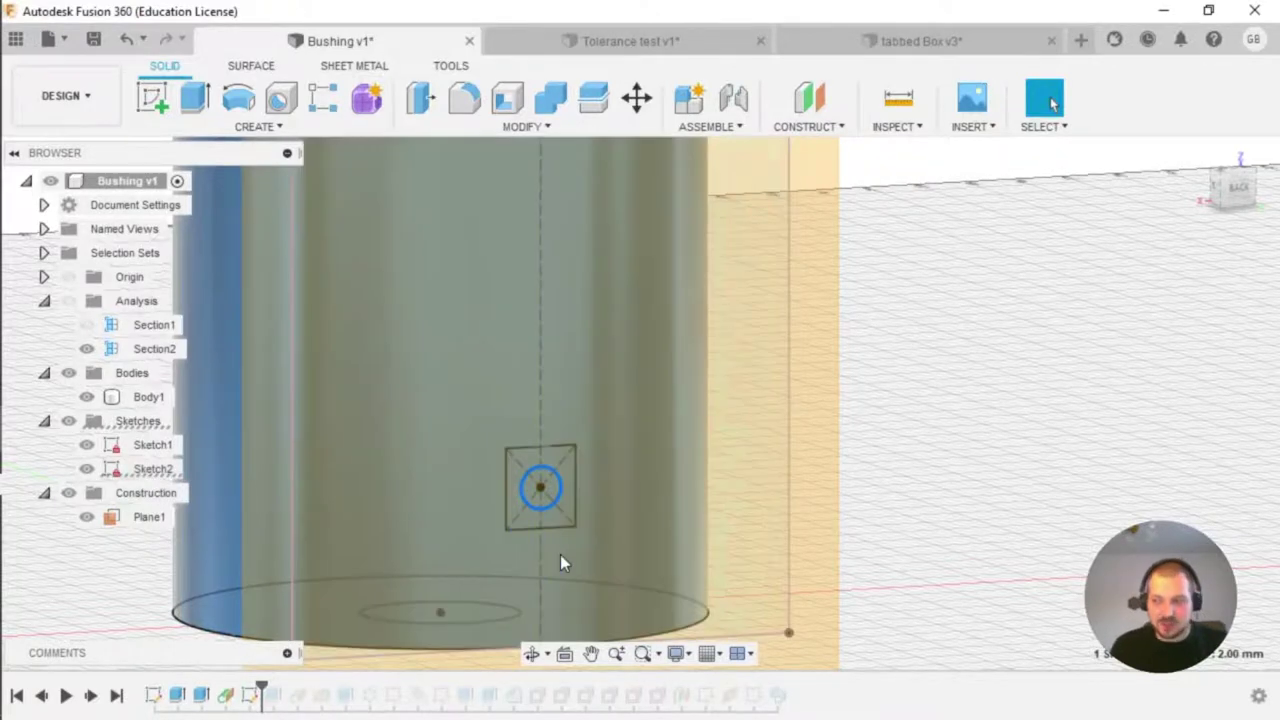
Step: Measure the length of the vertical side of the square in Sketch2
scroll(480, 533, "down", 3)
mouse_move(510, 521)
middle_mouse_down("shift")
mouse_move(530, 490)
mouse_move(577, 486)
mouse_move(525, 477)
mouse_move(527, 490)
middle_mouse_up("shift")
scroll(565, 497, "up", 3)
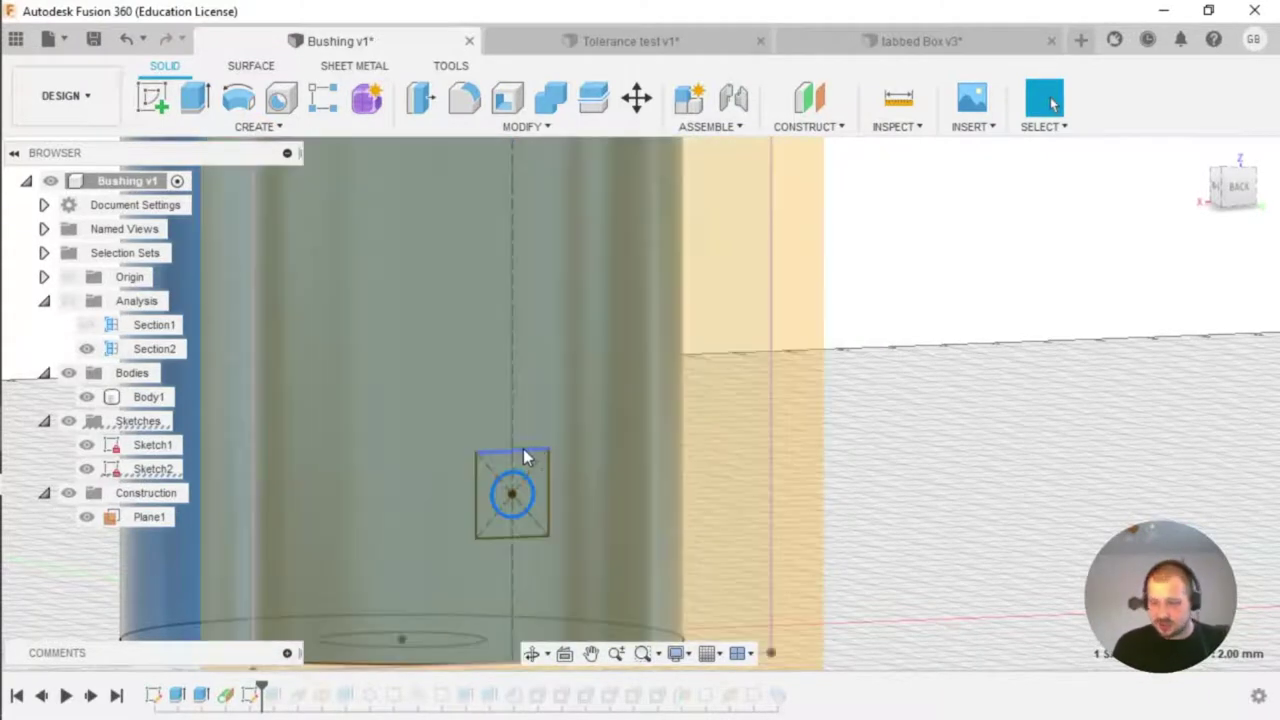
left_click(478, 478)
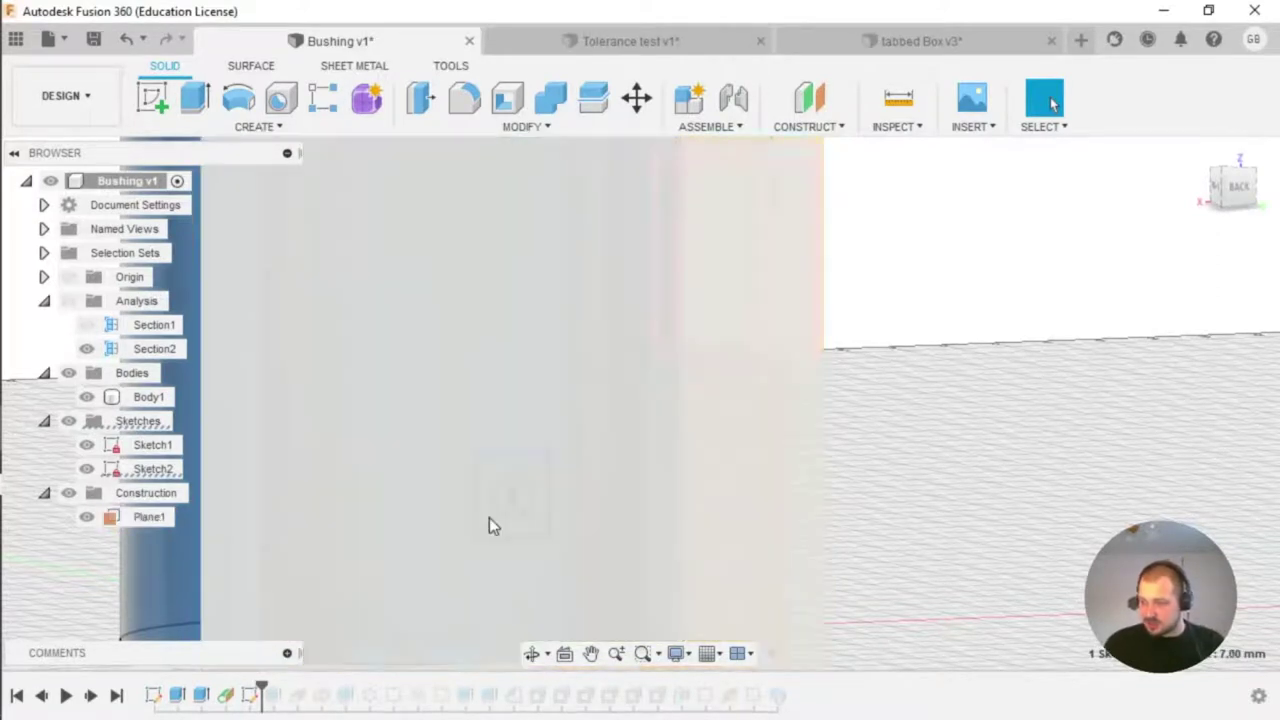
key("i")
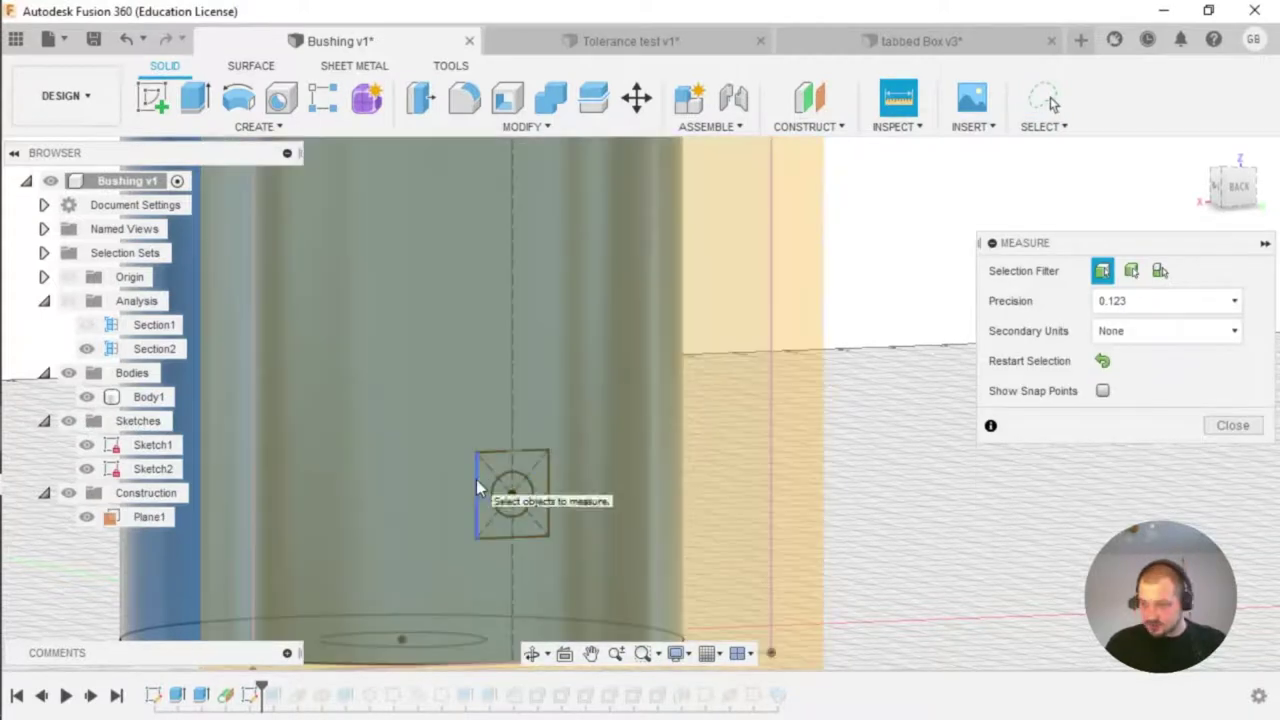
left_click(476, 479)
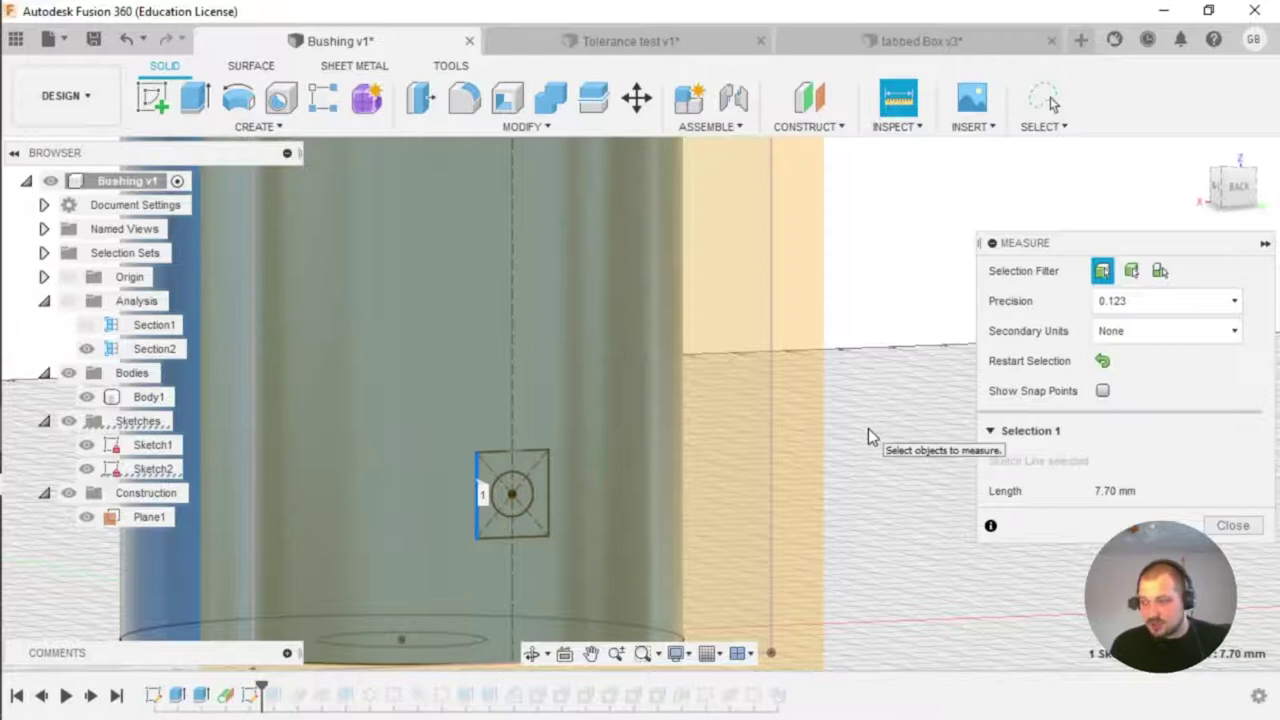
key("Escape")
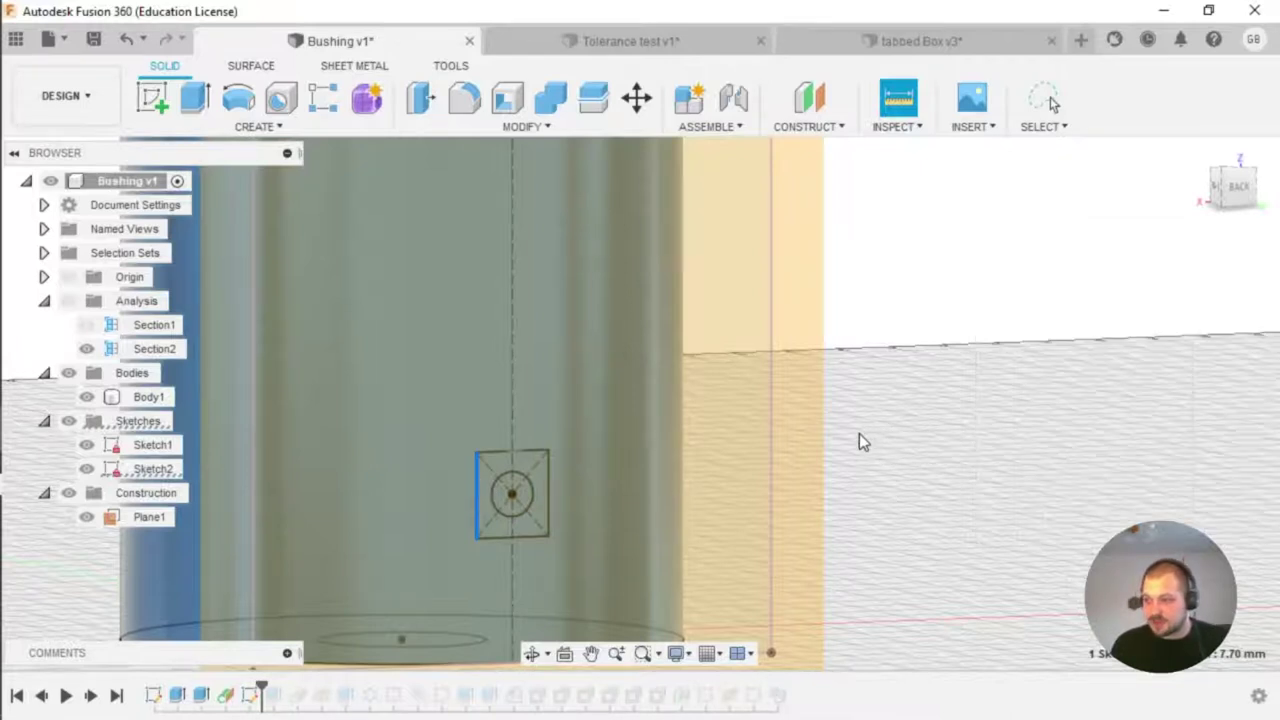
left_click(843, 460)
Step: Advance the timeline past the side-hole cut and open its extrude settings, keeping the extent type To Object
scroll(884, 446, "down", 5)
left_click(391, 427)
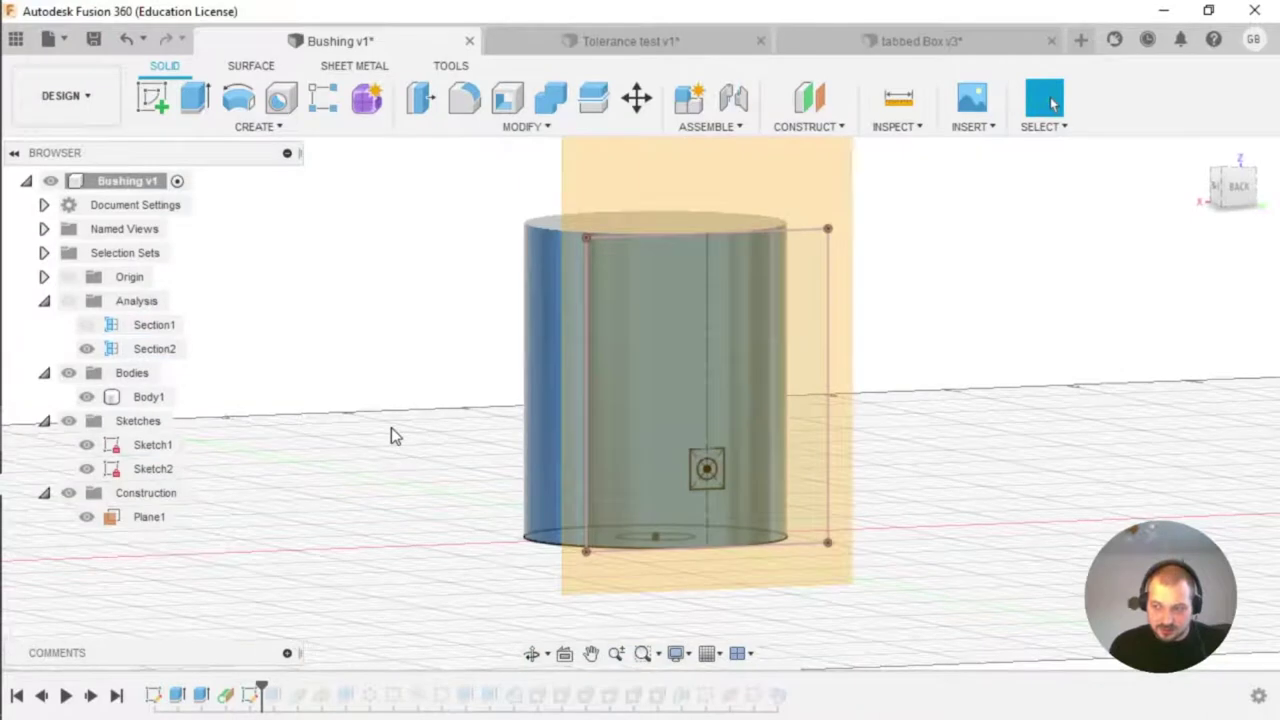
middle_click_drag(1012, 408, 948, 405)
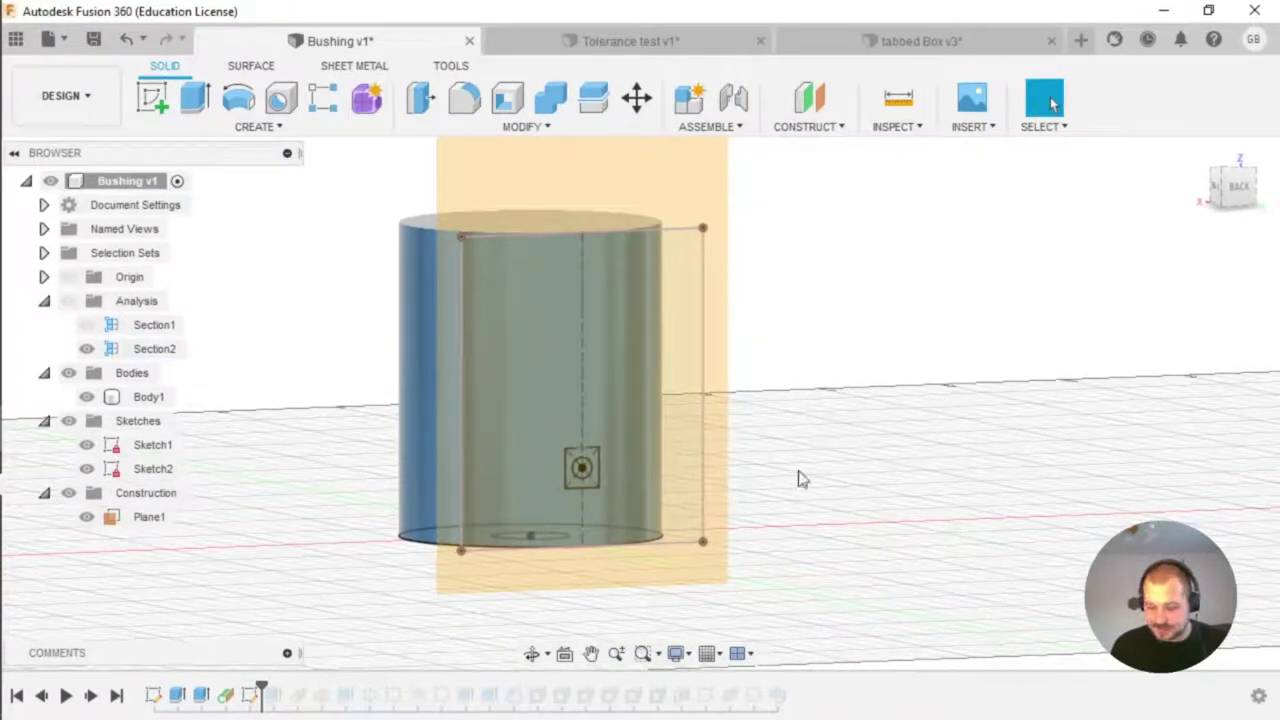
mouse_move(260, 690)
left_mouse_down()
mouse_move(305, 690)
mouse_move(272, 697)
left_mouse_up()
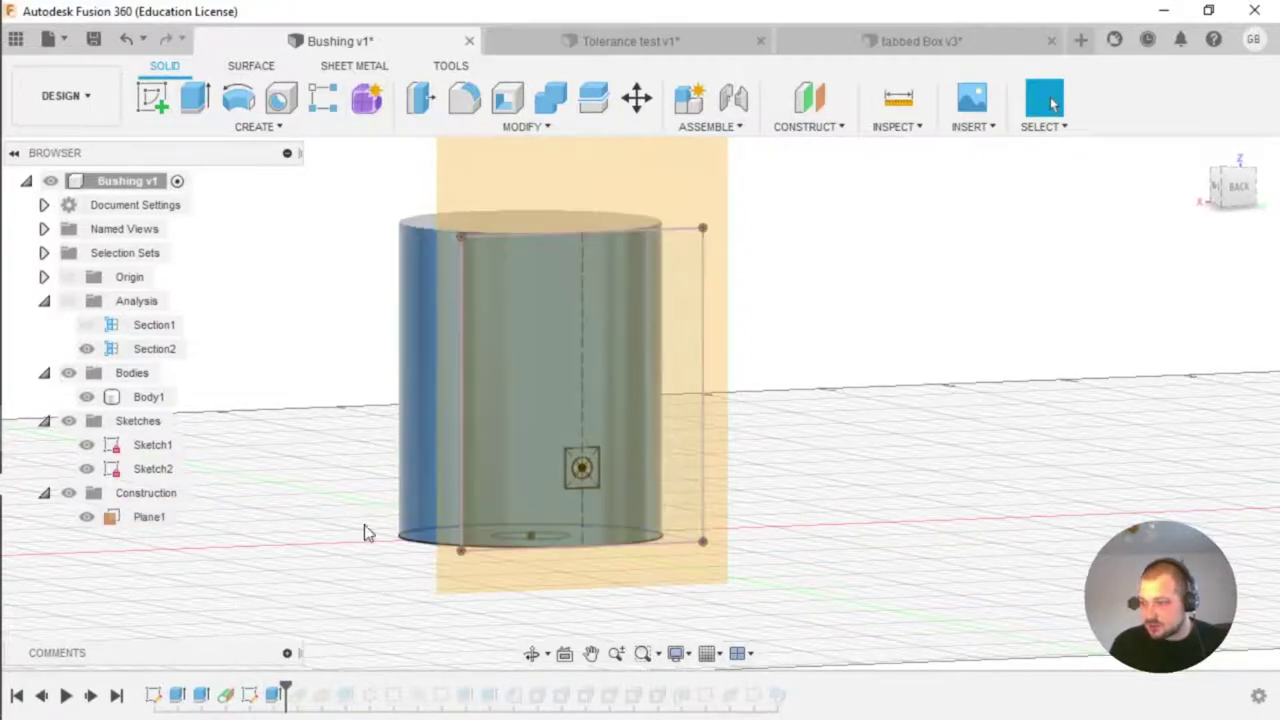
double_click(272, 694)
middle_click_drag(655, 507, 566, 470, "shift")
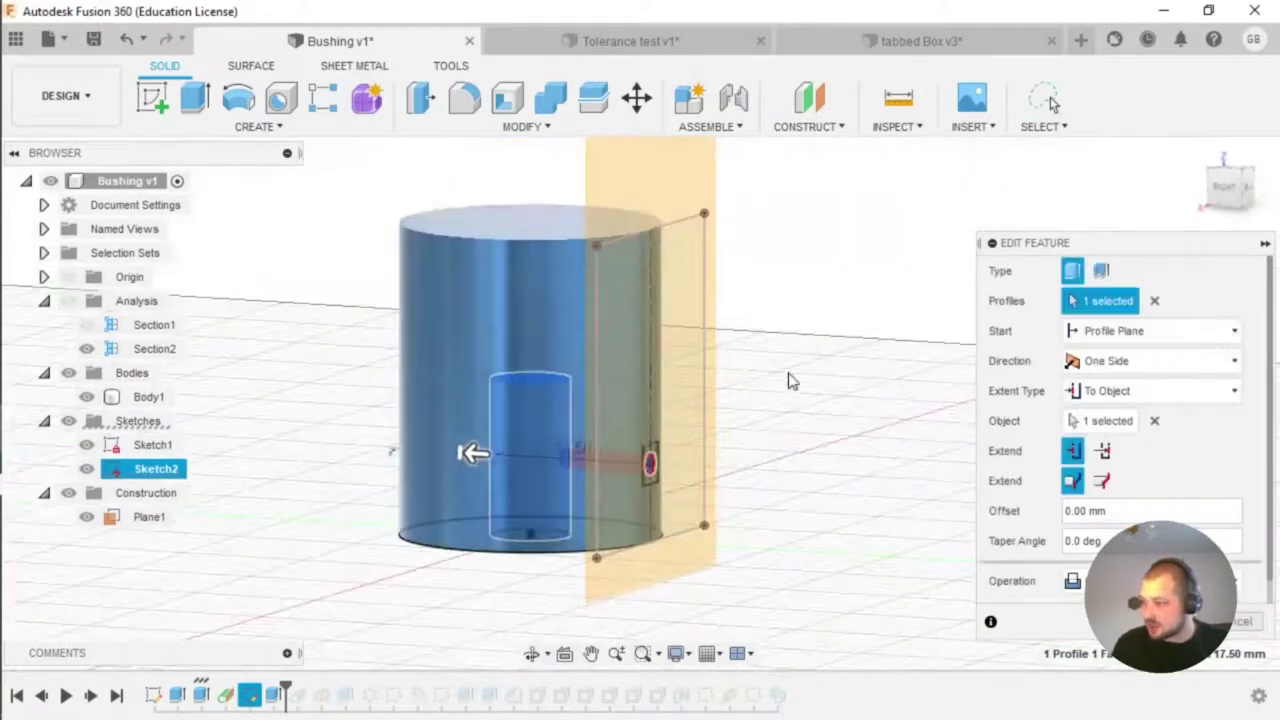
middle_click_drag(776, 378, 752, 349)
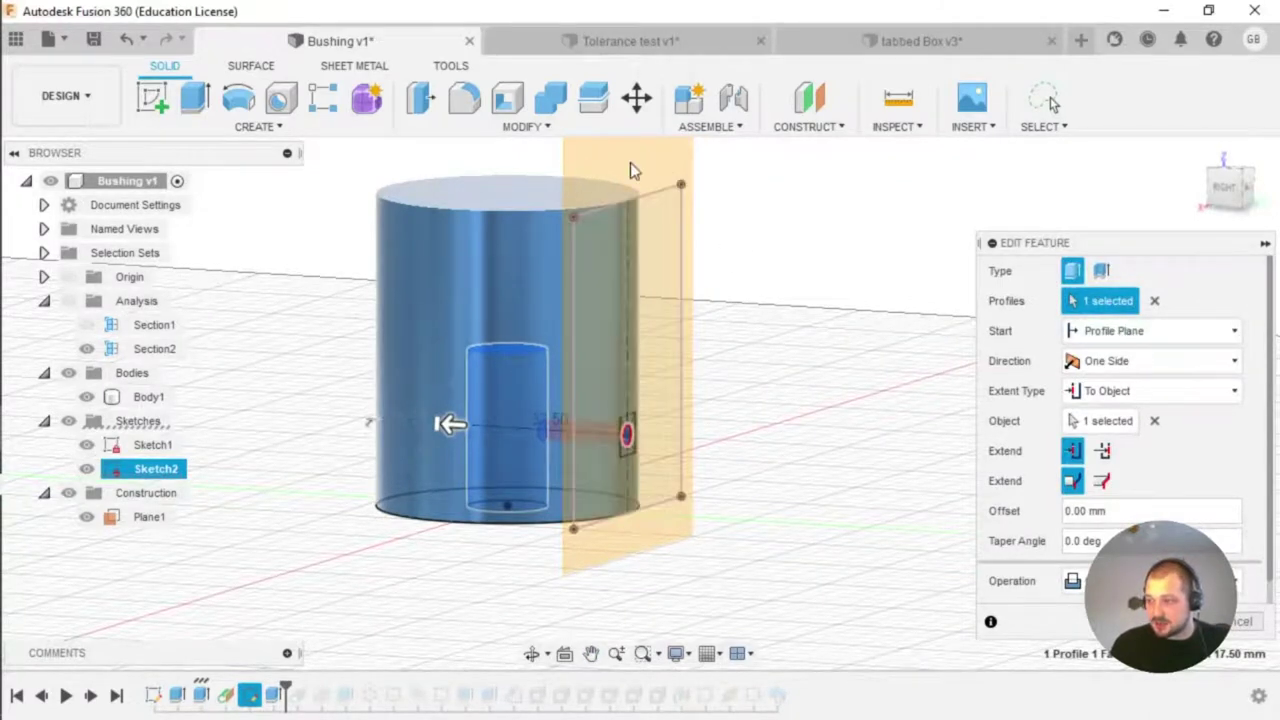
middle_click_drag(818, 371, 857, 385, "shift")
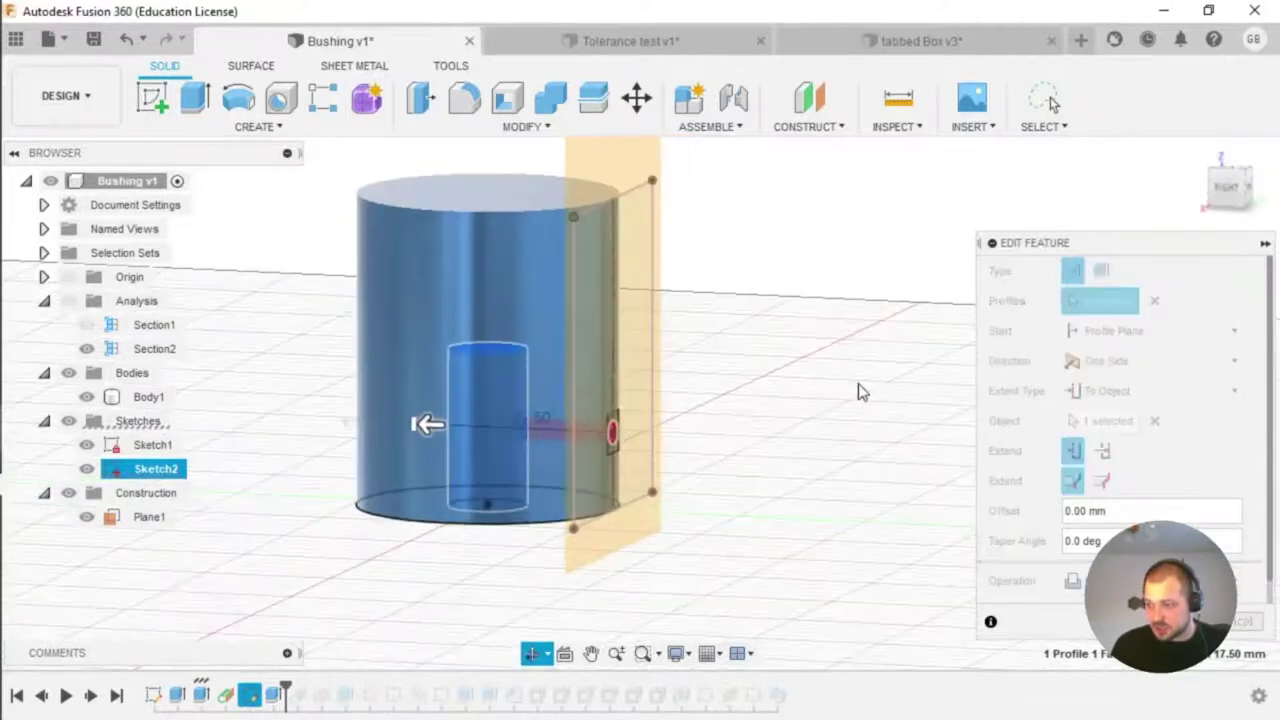
left_click(1138, 390)
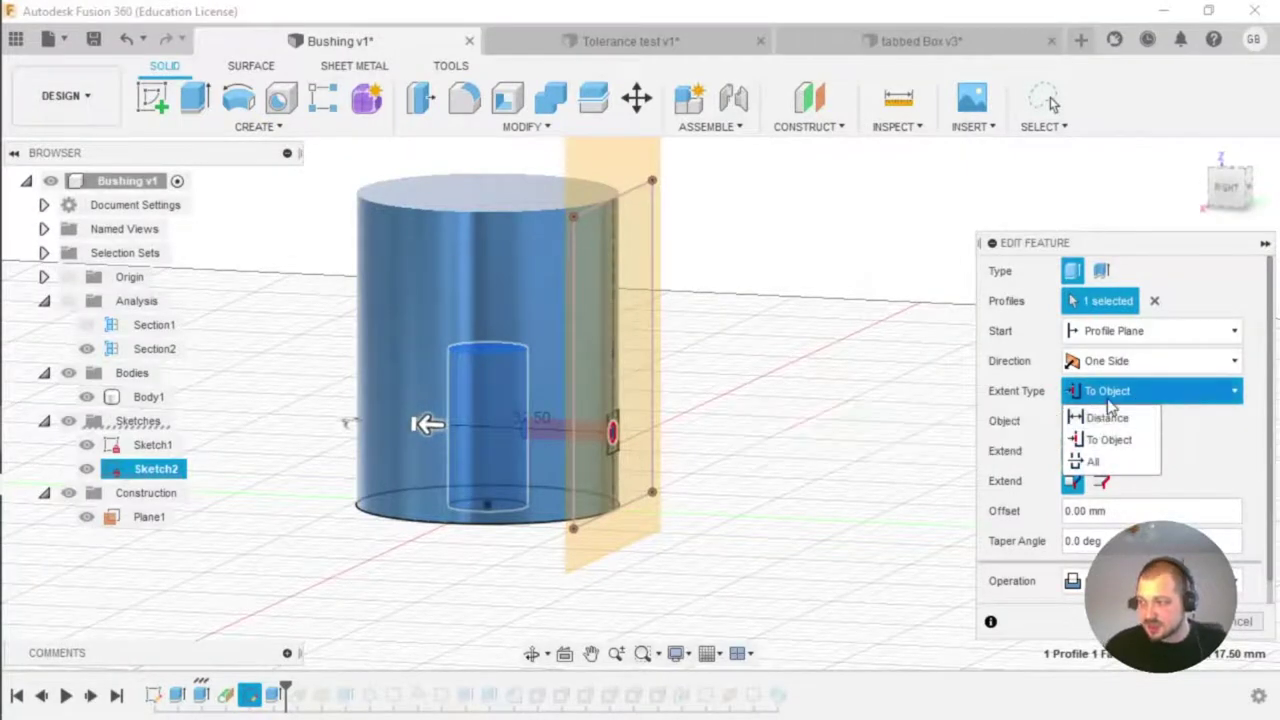
left_click(1108, 440)
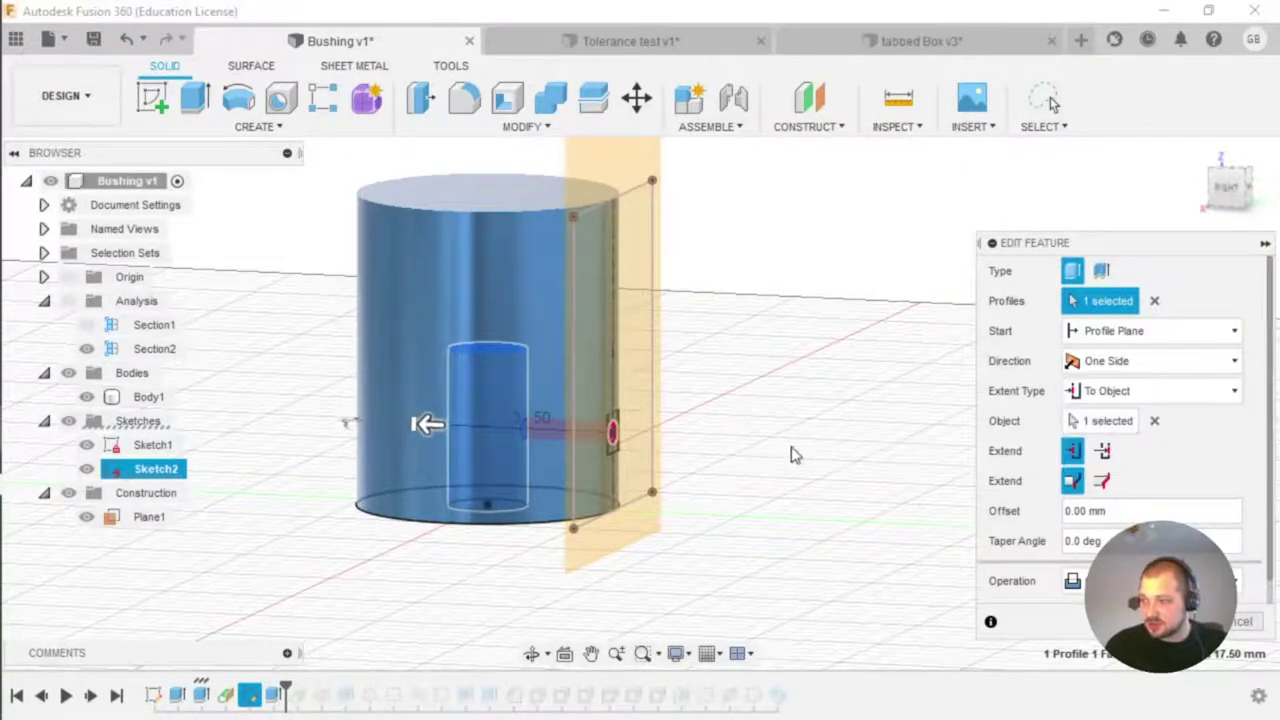
Step: Try a Distance extent for the side-hole cut, entering 30 mm and then -32 mm
left_click(1130, 390)
left_click(1105, 418)
double_click(1133, 417)
left_click_drag(1123, 423, 1039, 420)
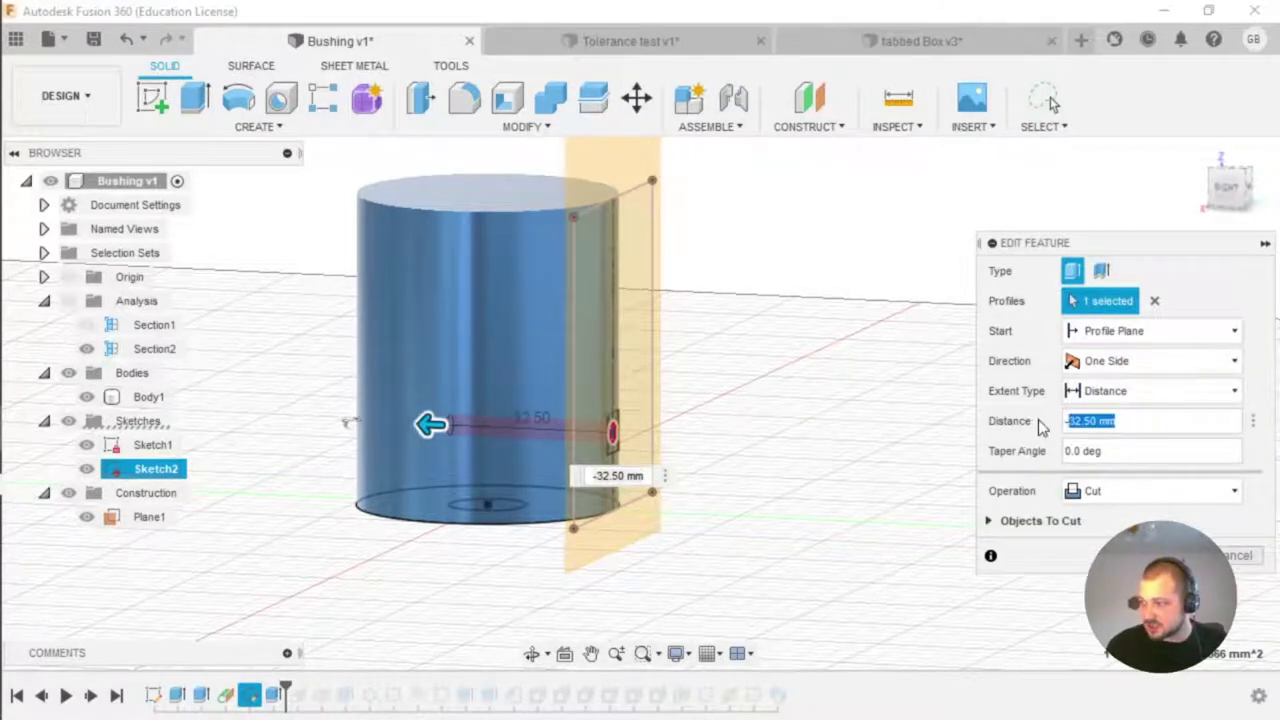
type("30")
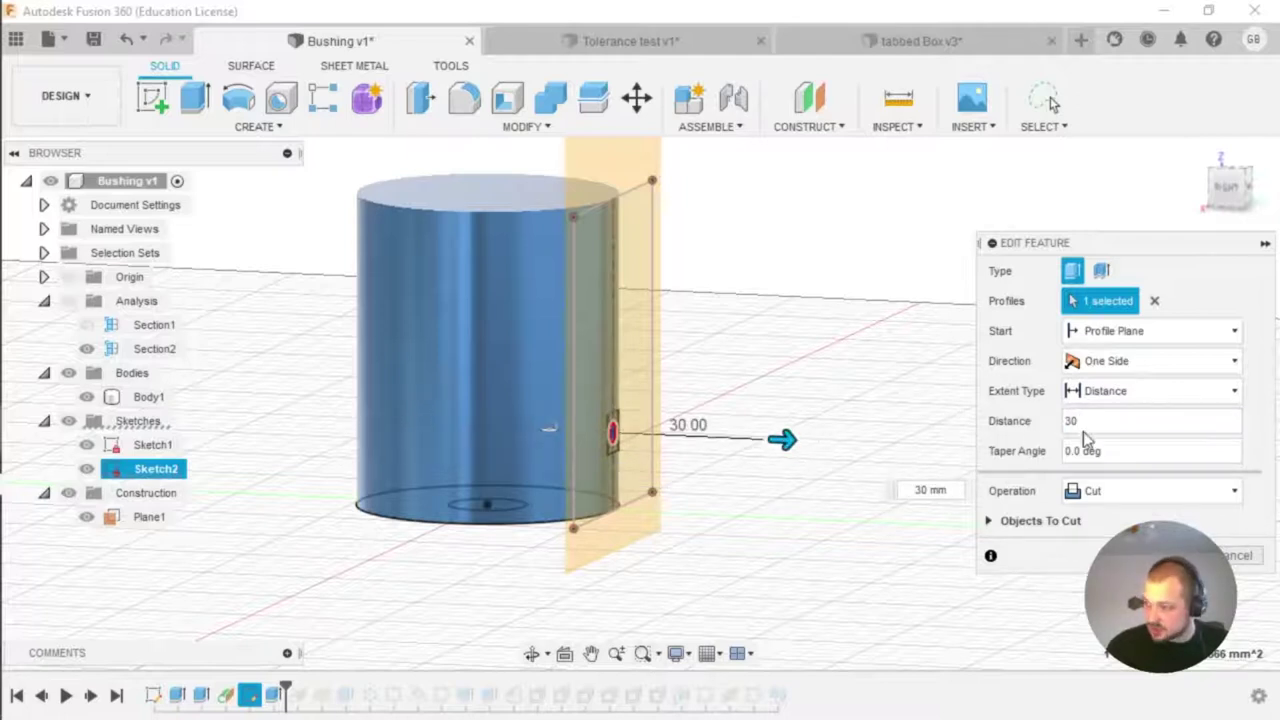
key("BackSpace")
key("BackSpace")
type("-32")
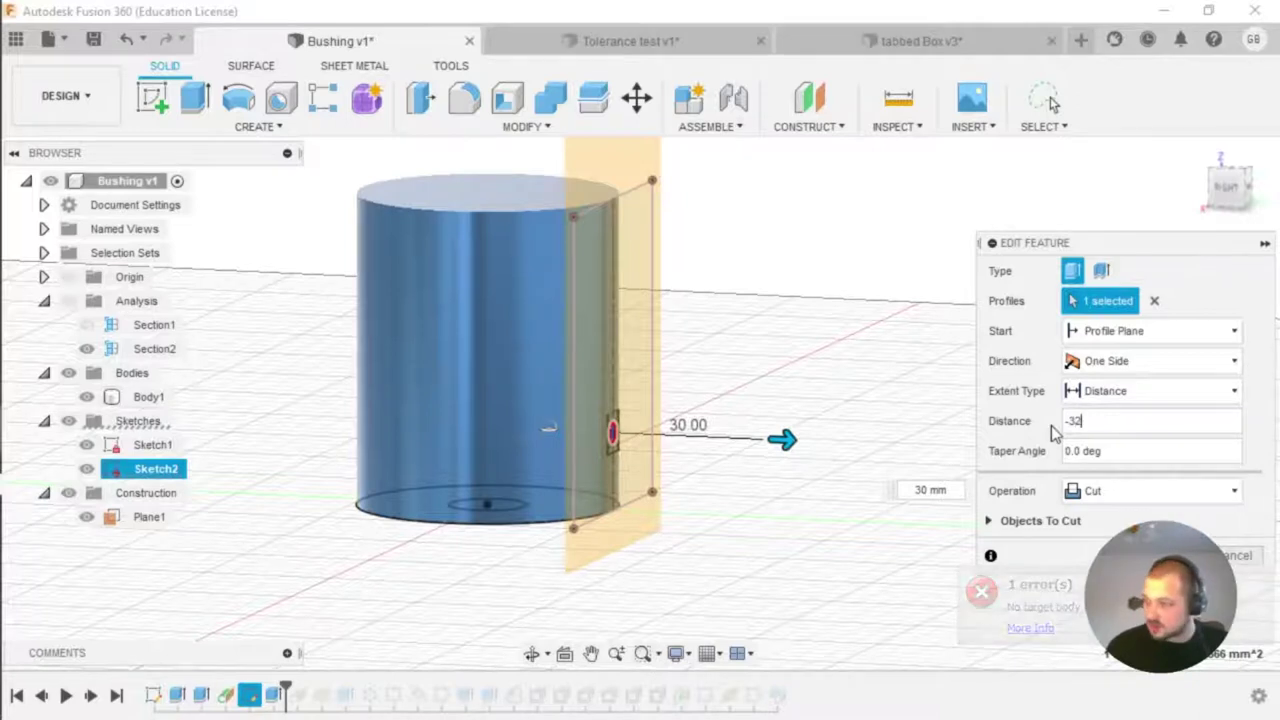
middle_click_drag(729, 466, 655, 418, "shift")
middle_click_drag(750, 398, 795, 458, "shift")
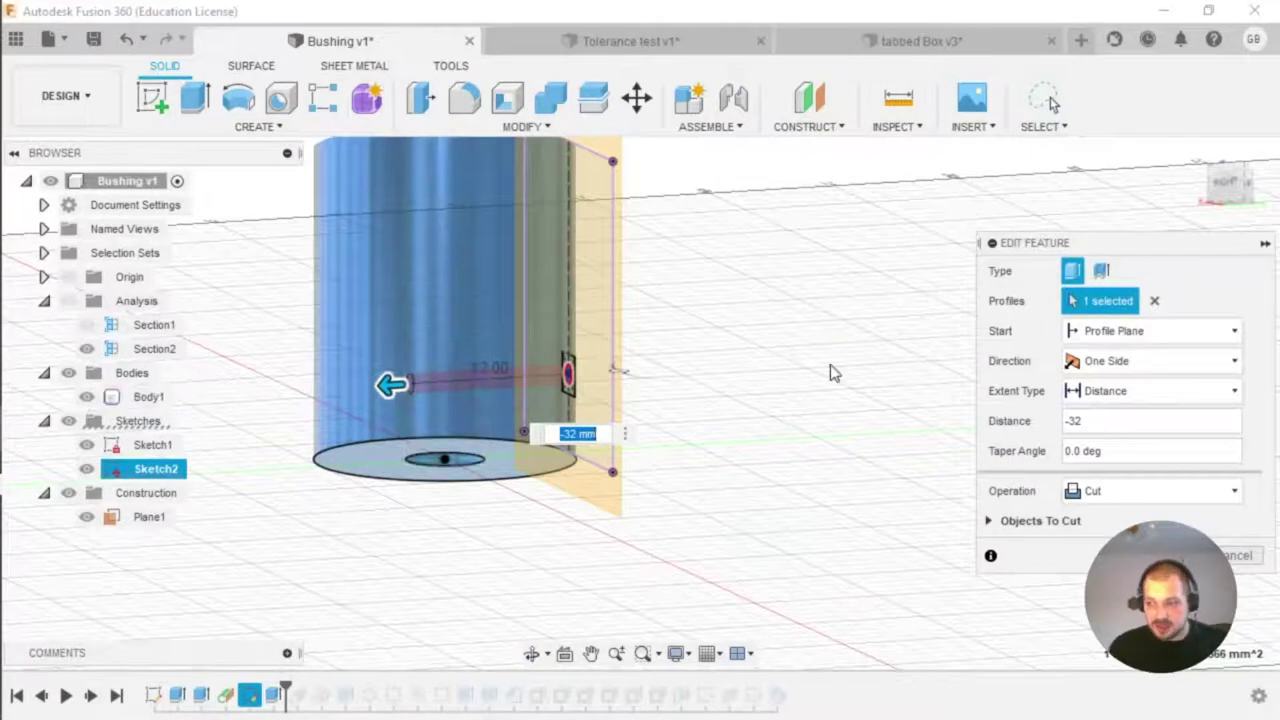
Step: Set the side-hole cut's extent type to To Object with the central bore's face as target, and apply the edit
left_click(1100, 423)
left_click(1140, 393)
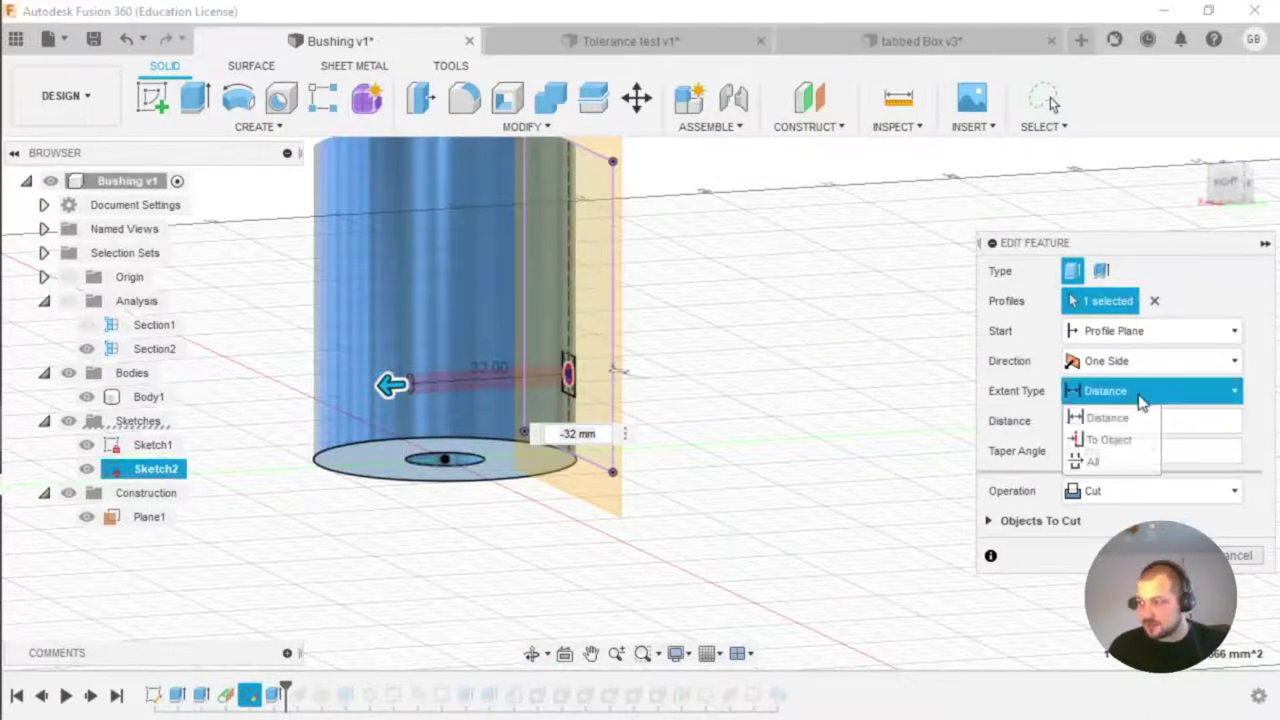
left_click(1129, 441)
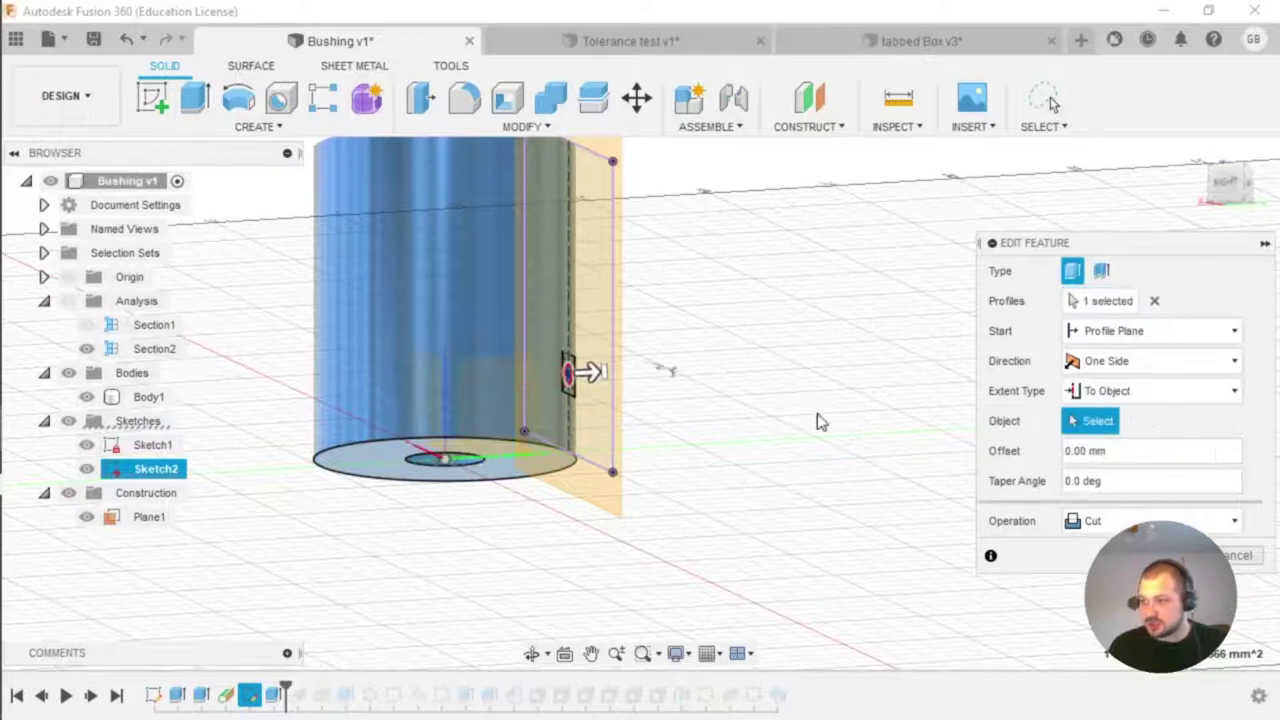
left_click(1115, 394)
left_click(1107, 400)
middle_click_drag(585, 495, 700, 430, "shift")
left_click(527, 397)
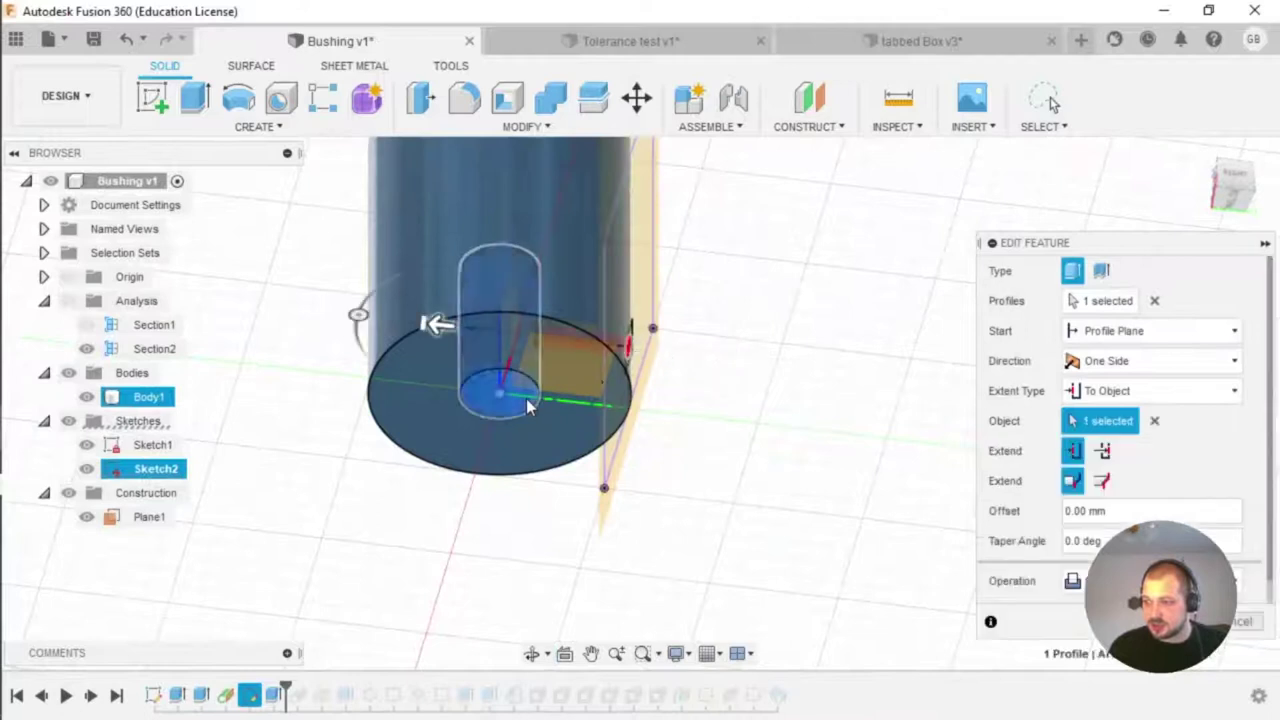
middle_click_drag(771, 306, 791, 368, "shift")
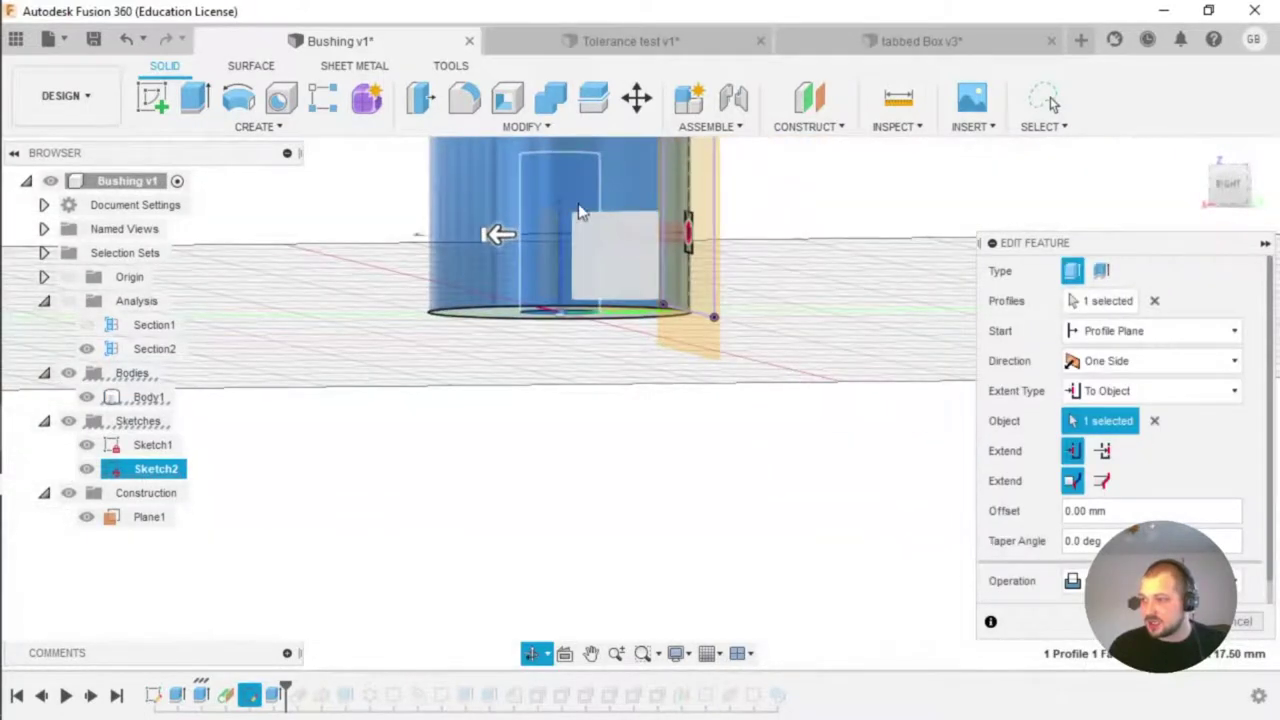
scroll(600, 222, "up", 3)
scroll(591, 218, "up", 1)
middle_click_drag(591, 218, 623, 224, "shift")
key("Return")
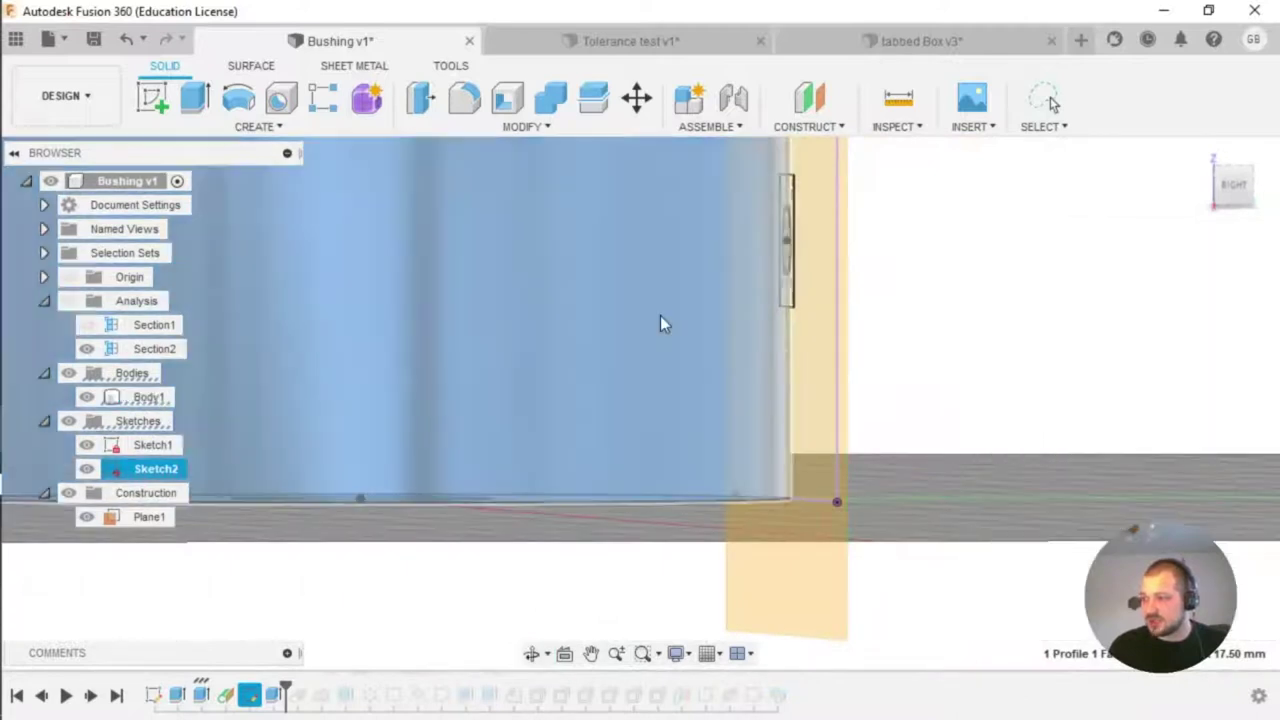
Step: Show the Section1 analysis instead of Section2 and view the sectioned cylinder with its bore
scroll(556, 318, "down", 3)
left_click(84, 324)
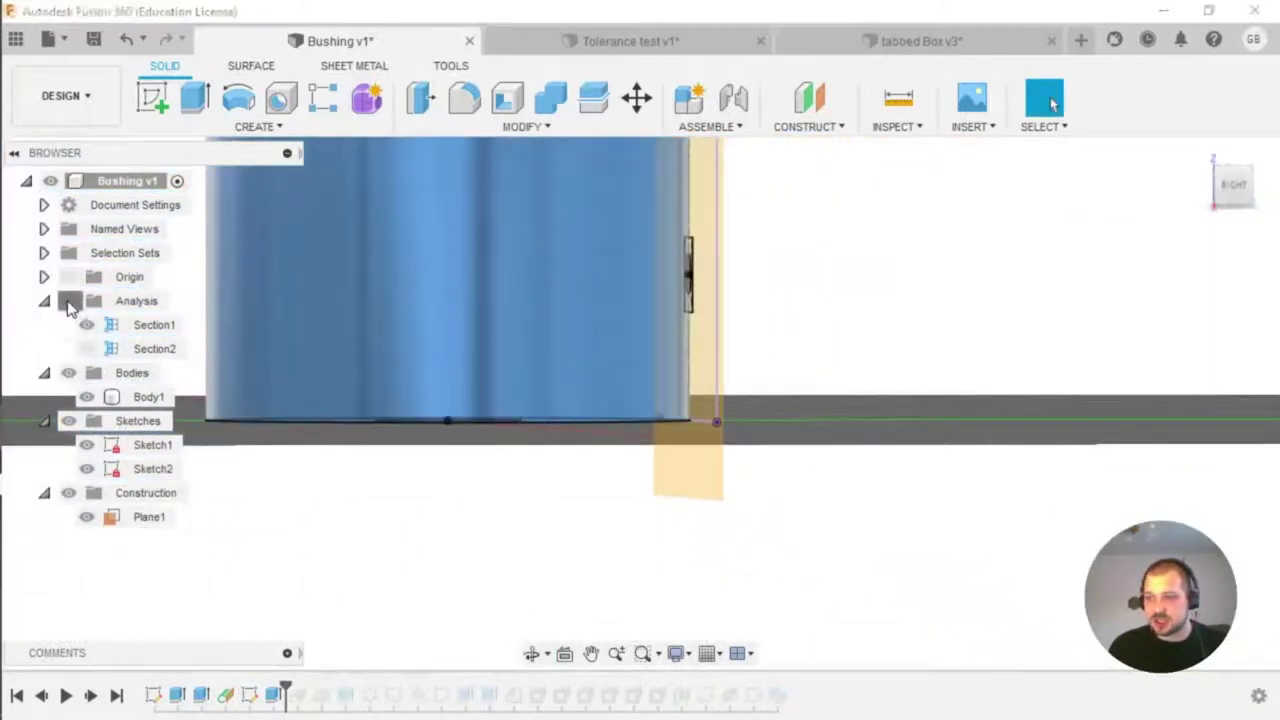
left_click(68, 301)
scroll(497, 437, "down", 4)
middle_click_drag(660, 405, 892, 392, "shift")
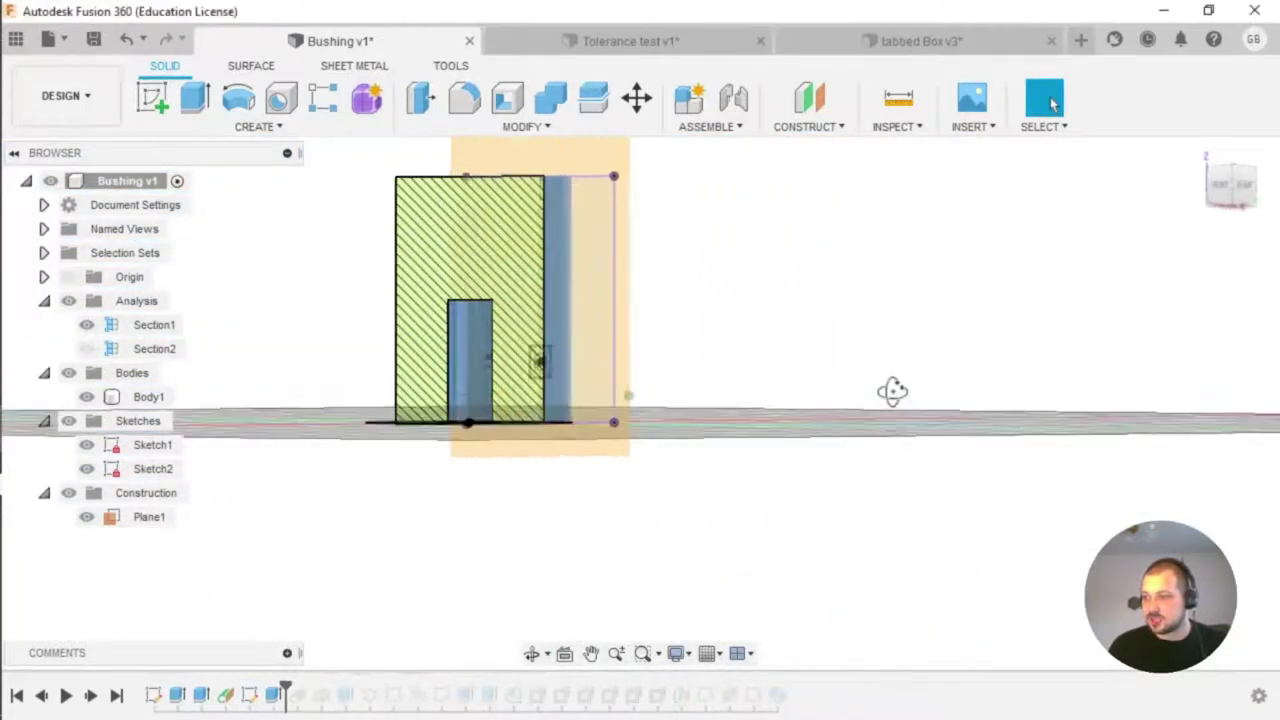
Step: Open the user parameters and set the central bore diameter d2 to 5 mm
left_click(505, 127)
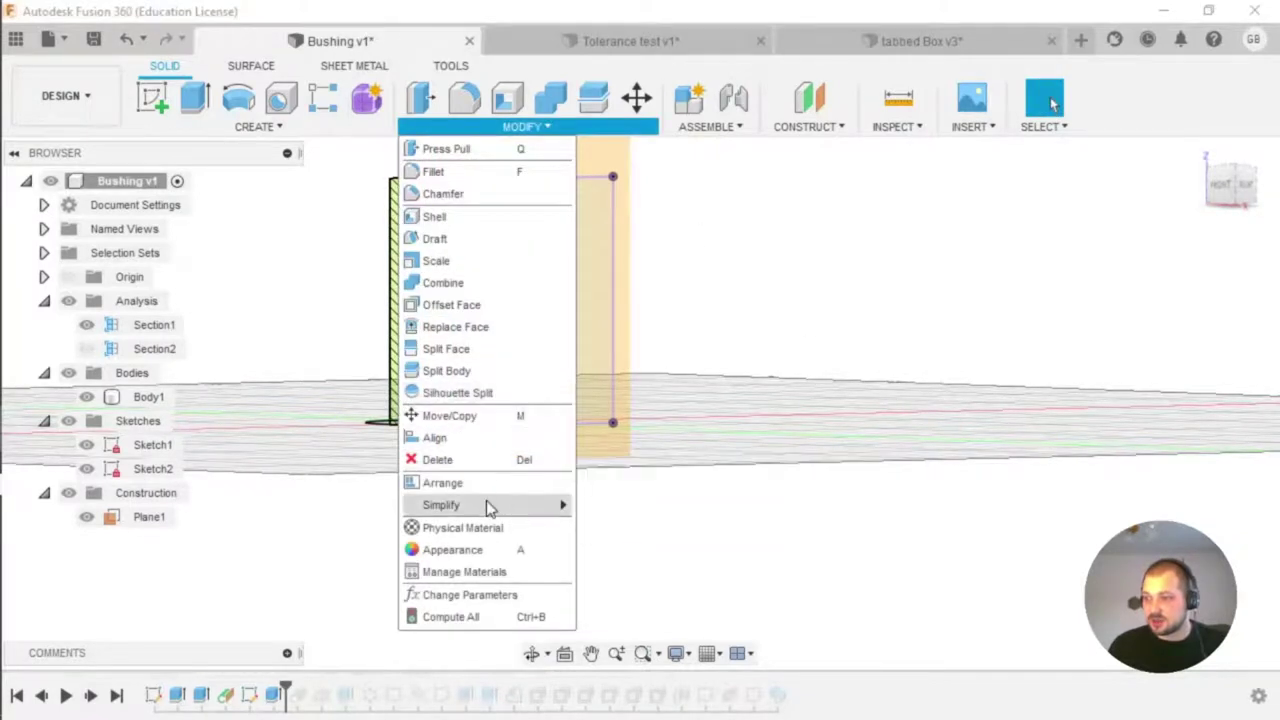
left_click(455, 595)
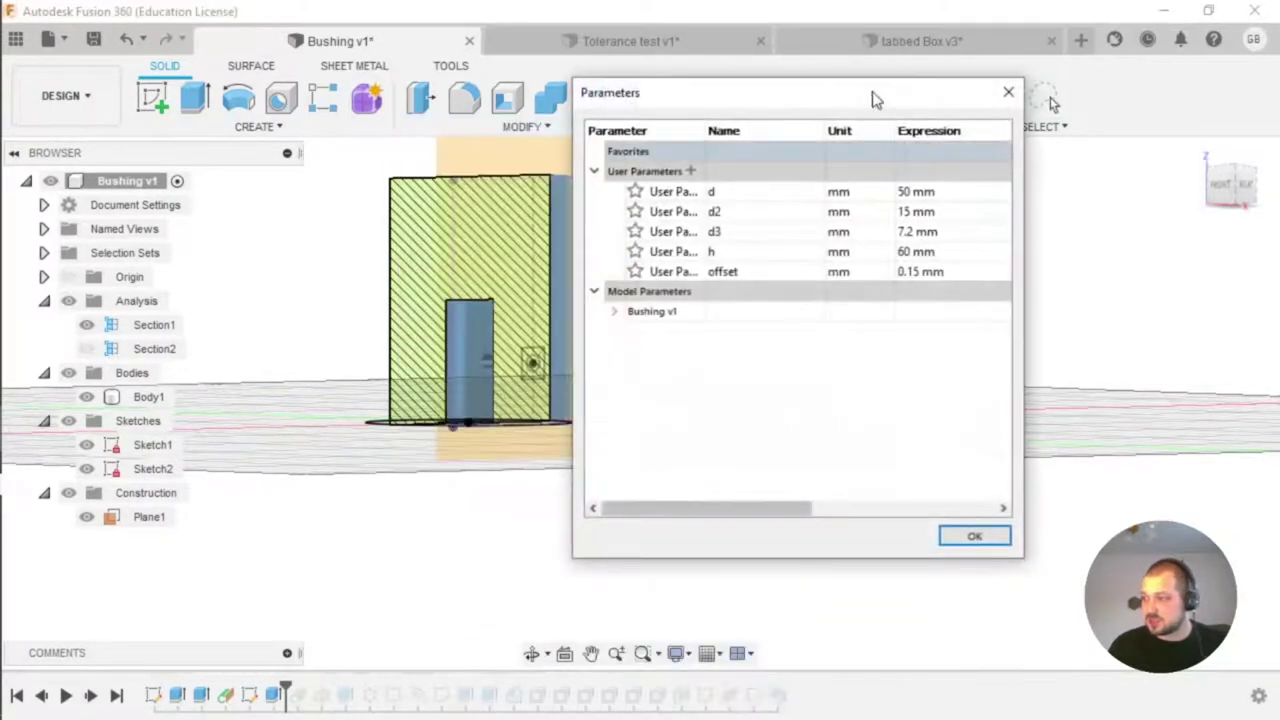
left_click_drag(871, 100, 986, 109)
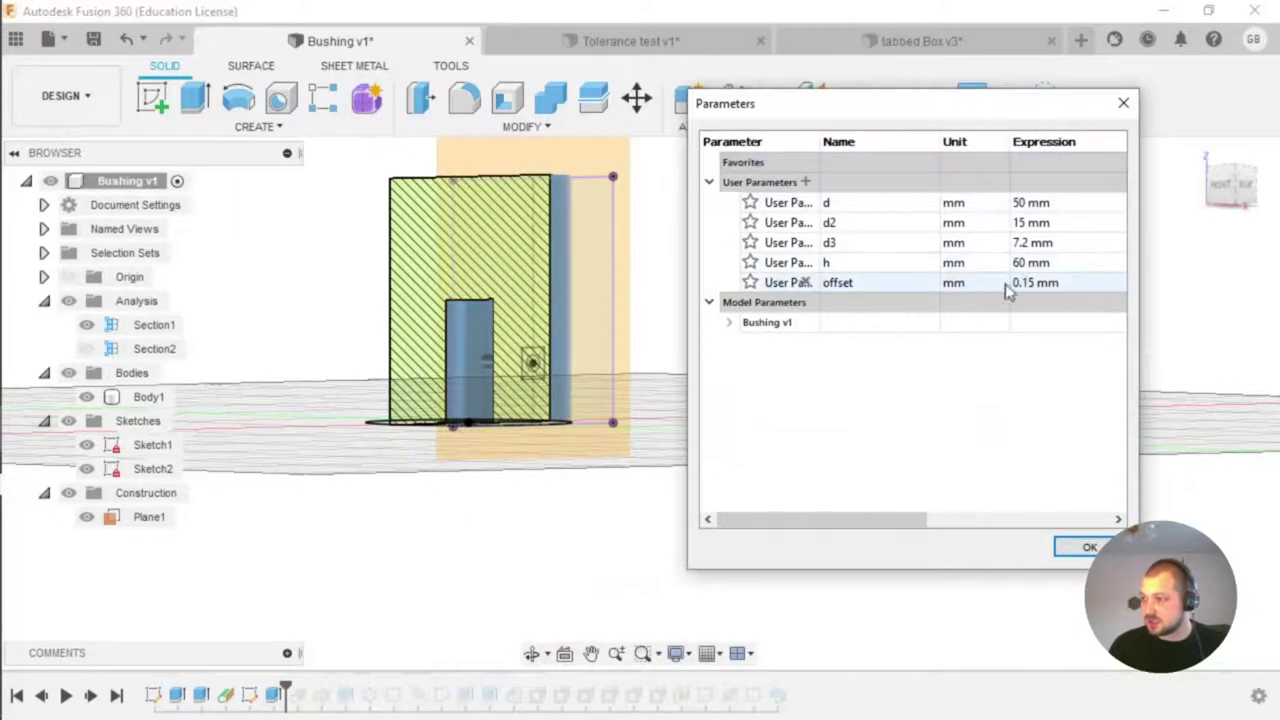
left_click(1036, 224)
left_click(1042, 225)
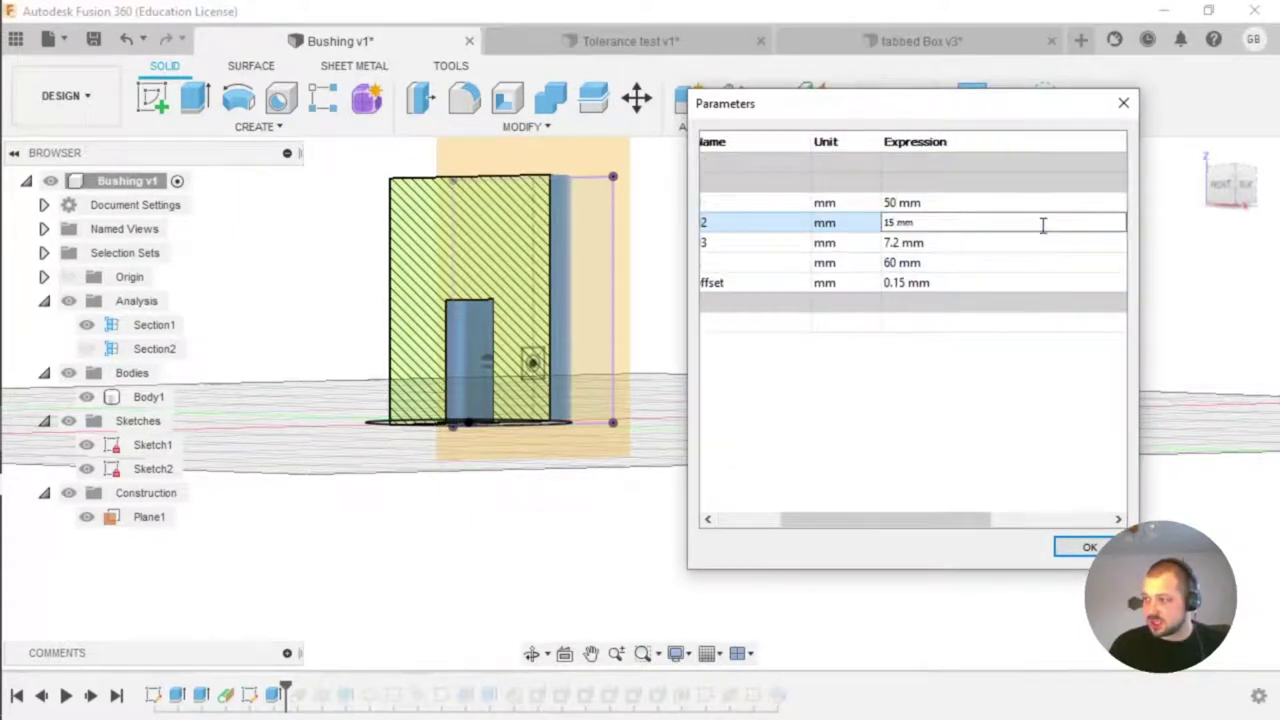
left_click_drag(1034, 222, 857, 222)
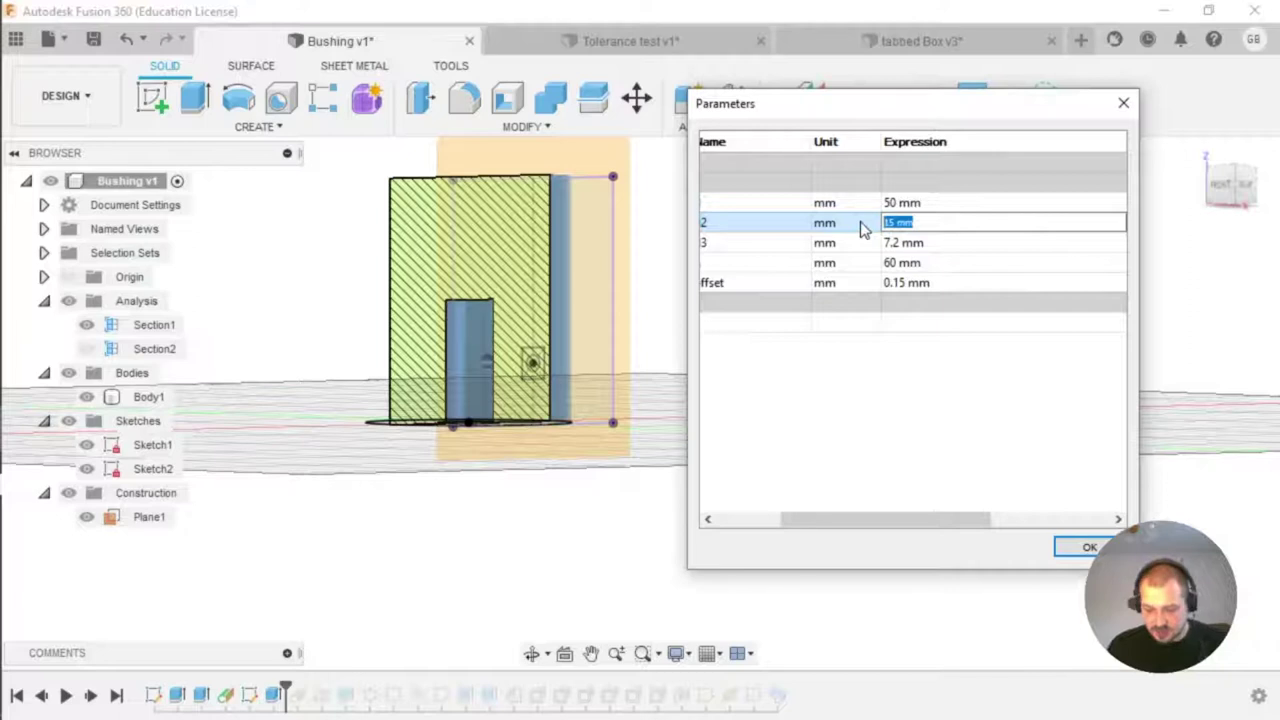
type("5")
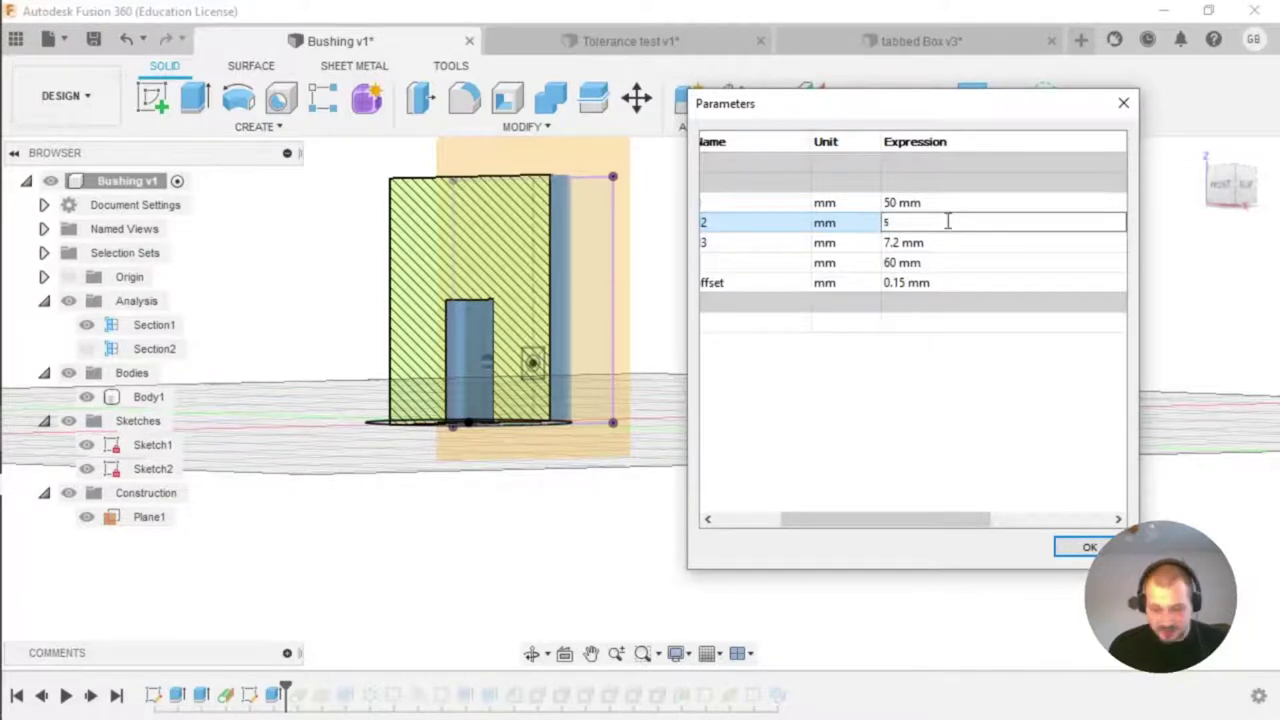
key("Return")
Step: Set the parameter d2 to 25 mm and accept the parameter changes
scroll(500, 380, "up", 3)
middle_click_drag(469, 371, 357, 346, "shift")
scroll(473, 354, "up", 3)
double_click(905, 222)
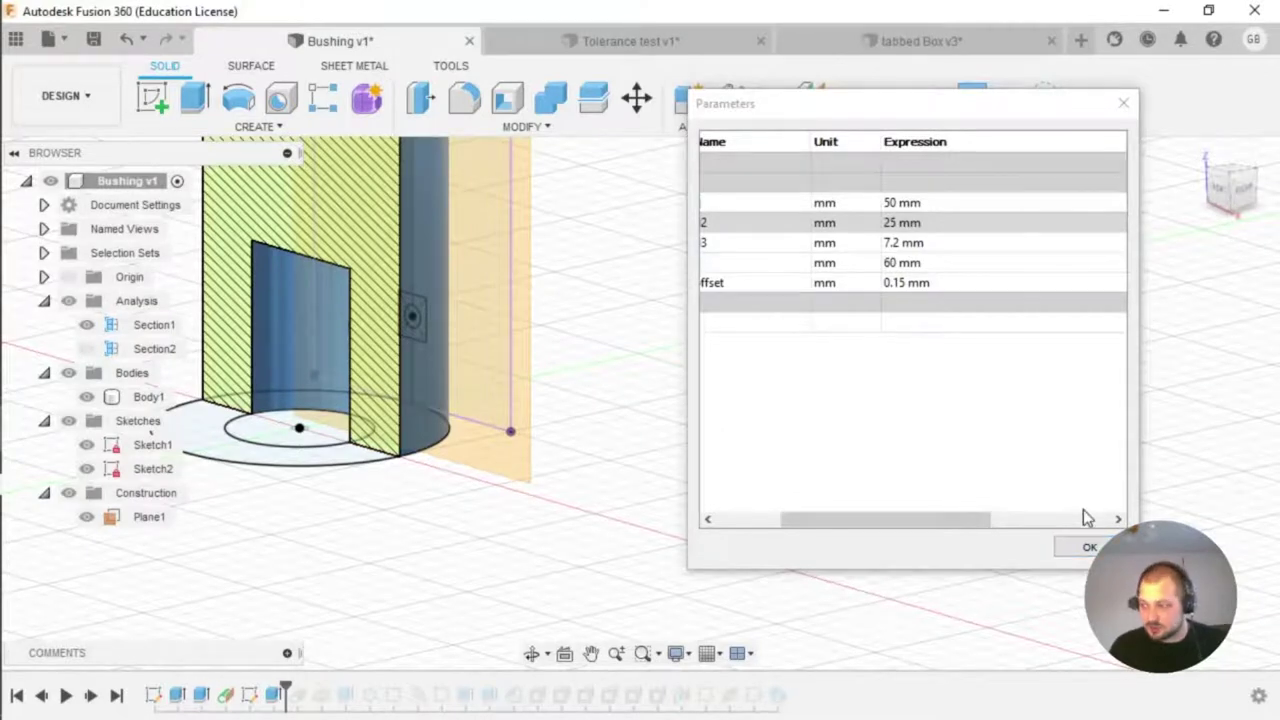
left_click(1088, 546)
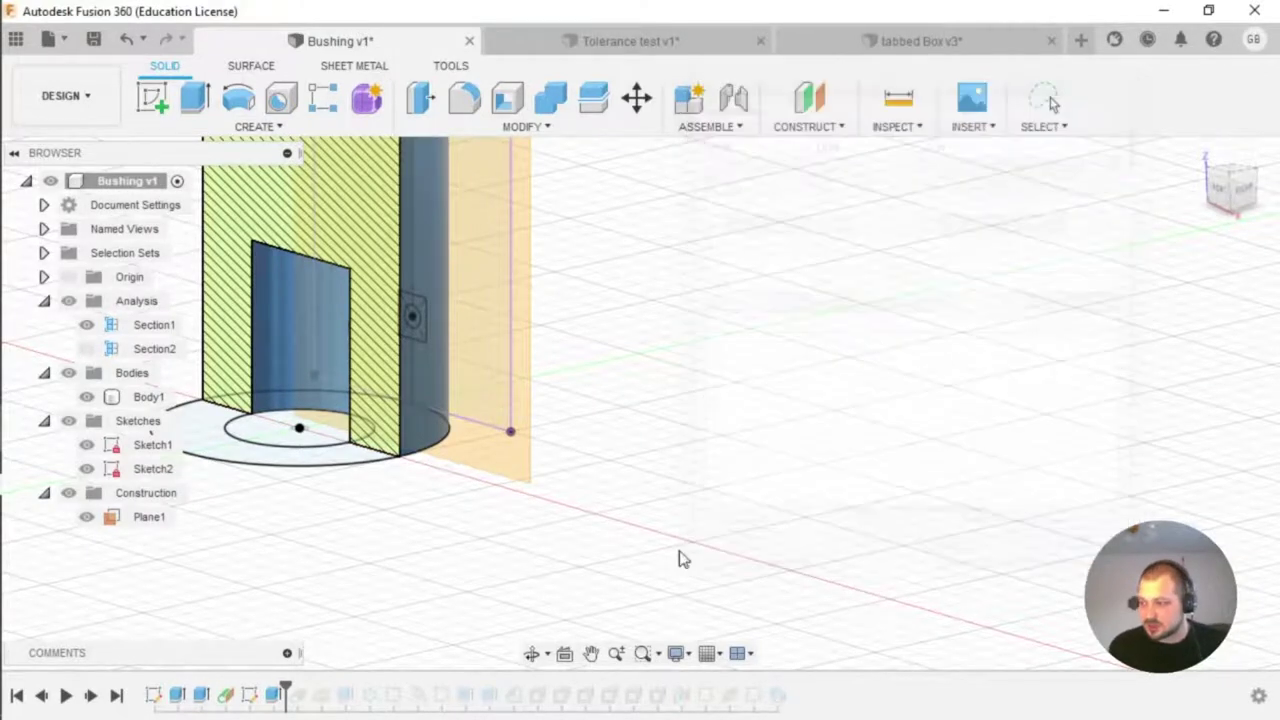
Step: Edit the side-hole cut to use a Distance extent of -32 mm and apply it
double_click(275, 694)
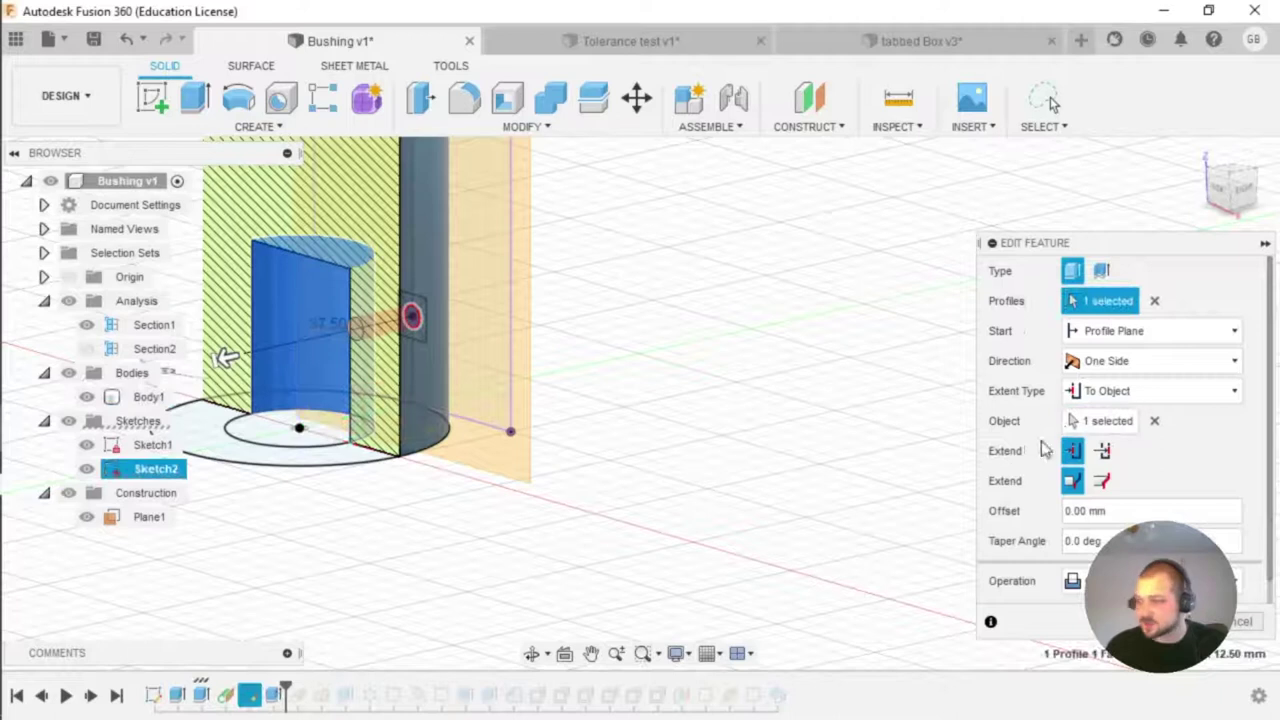
left_click(1150, 391)
left_click(1122, 424)
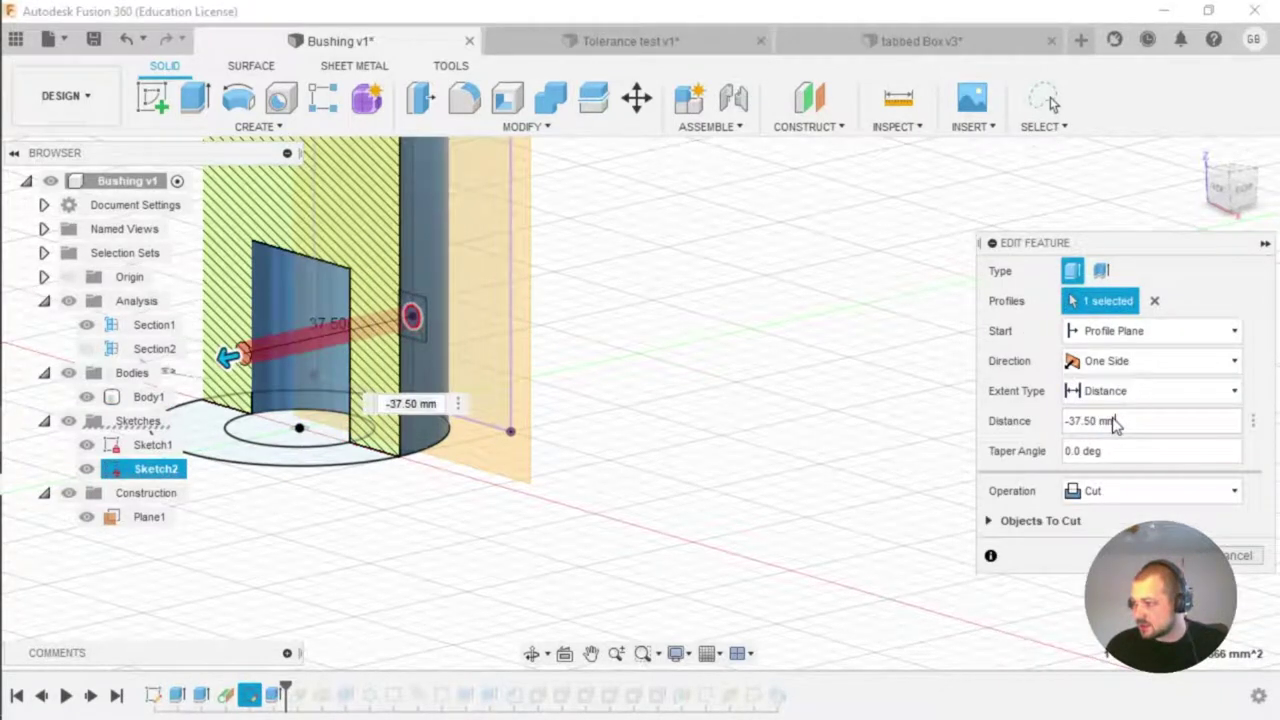
left_click(1109, 421)
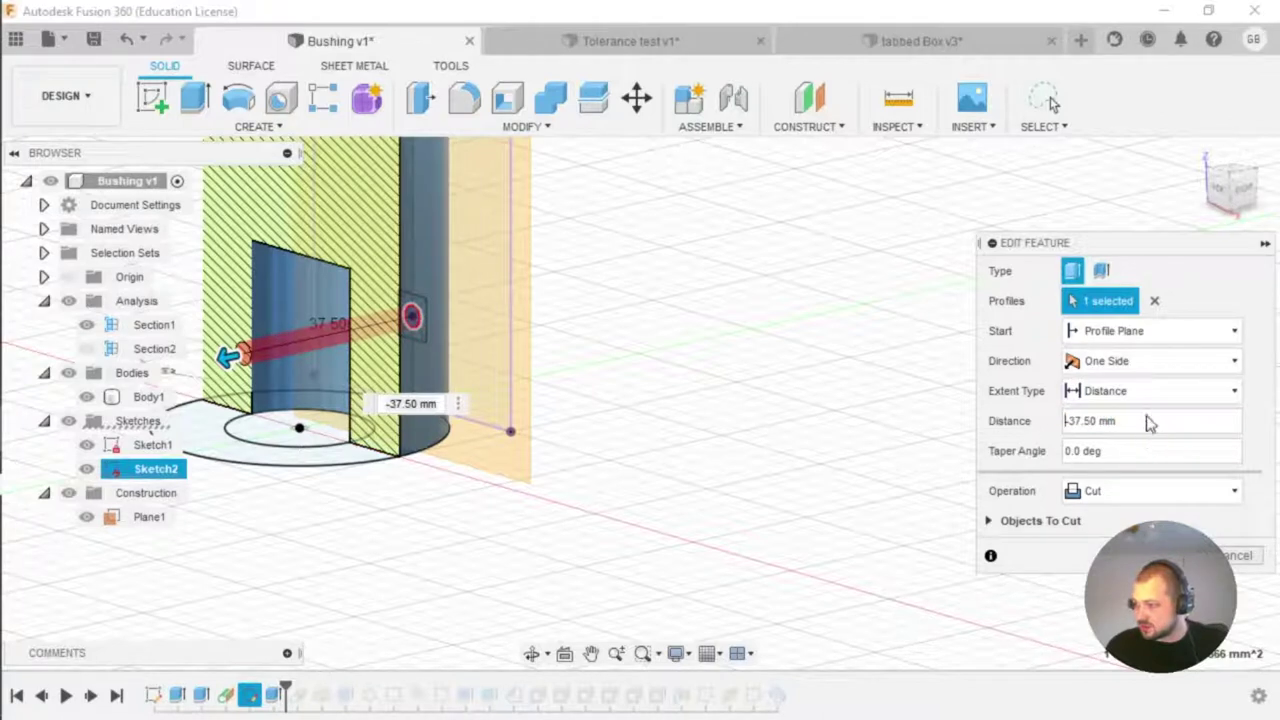
left_click_drag(1116, 420, 1063, 421)
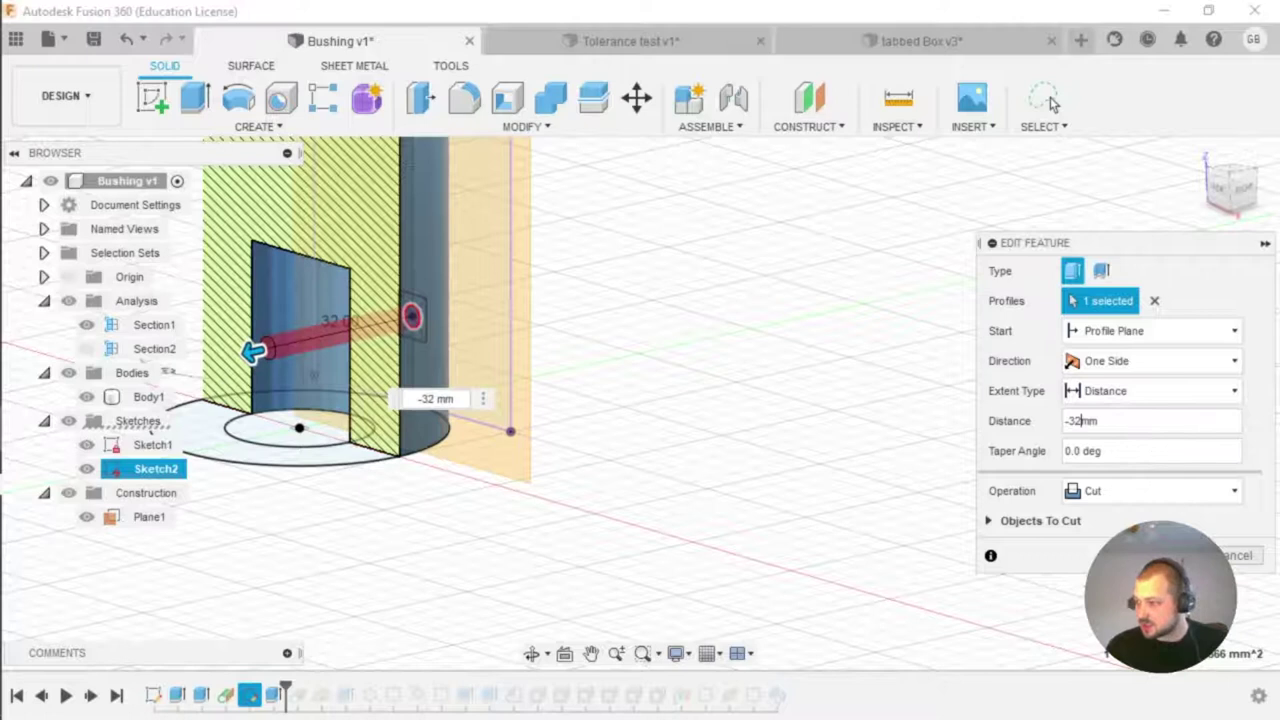
left_click(1172, 555)
Step: Review the user parameters, and check the side-hole cut's extent settings against the sectioned body
left_click(521, 126)
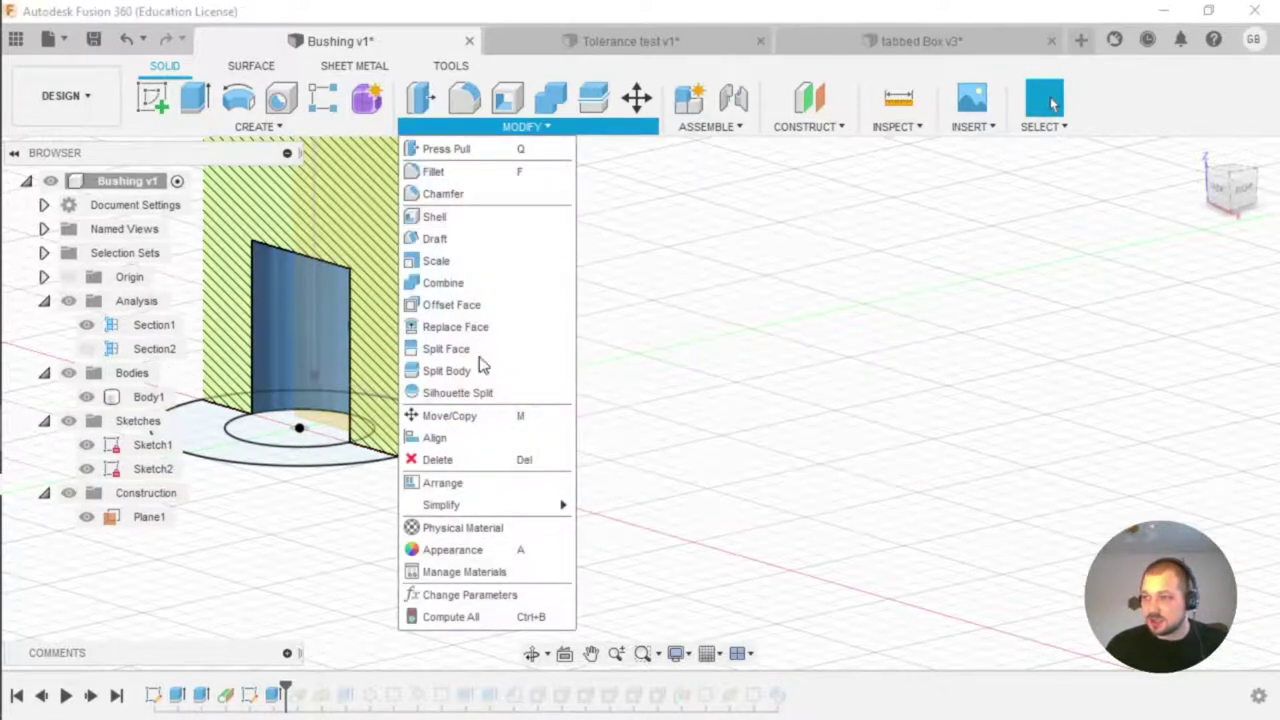
left_click(466, 422)
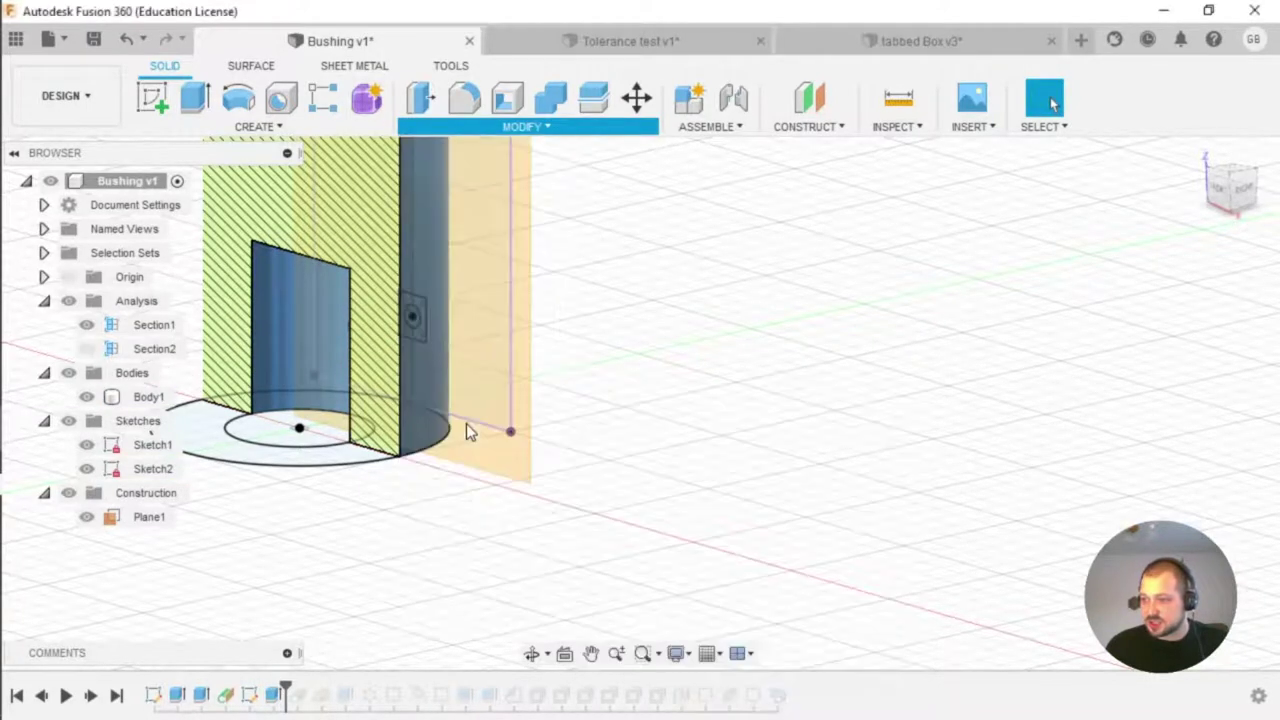
left_click(1236, 395)
left_click(521, 126)
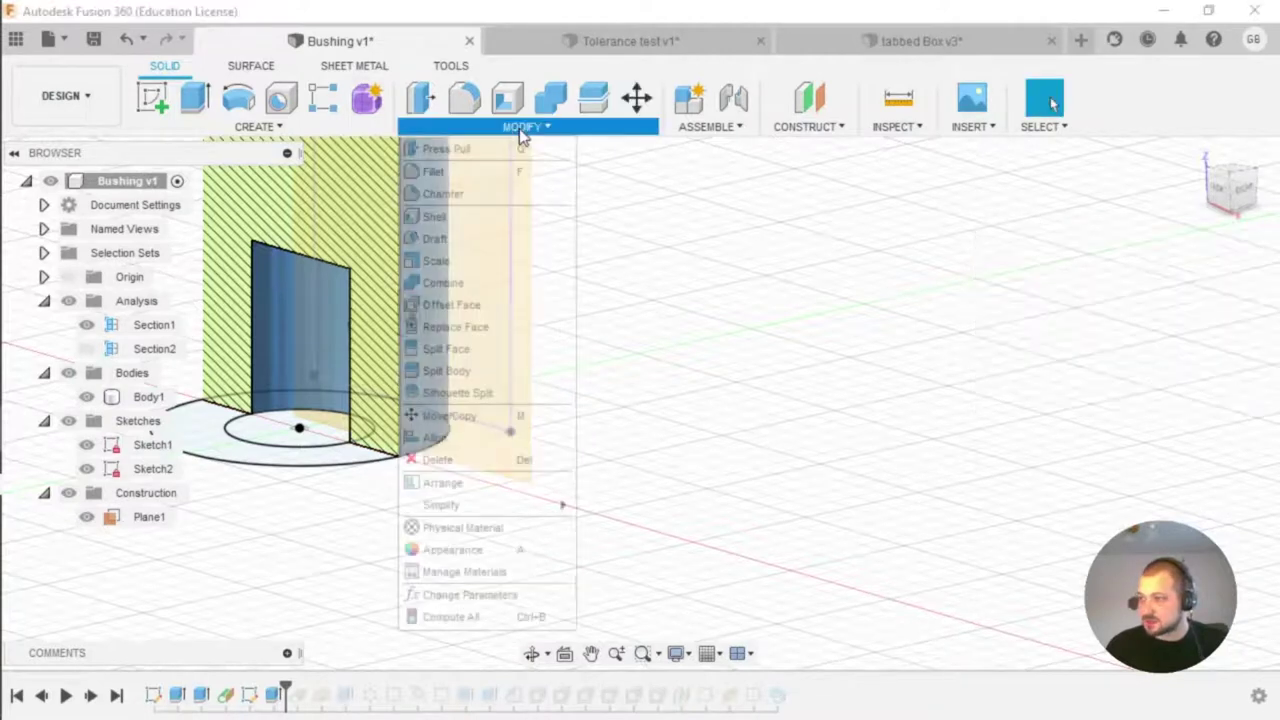
left_click(500, 594)
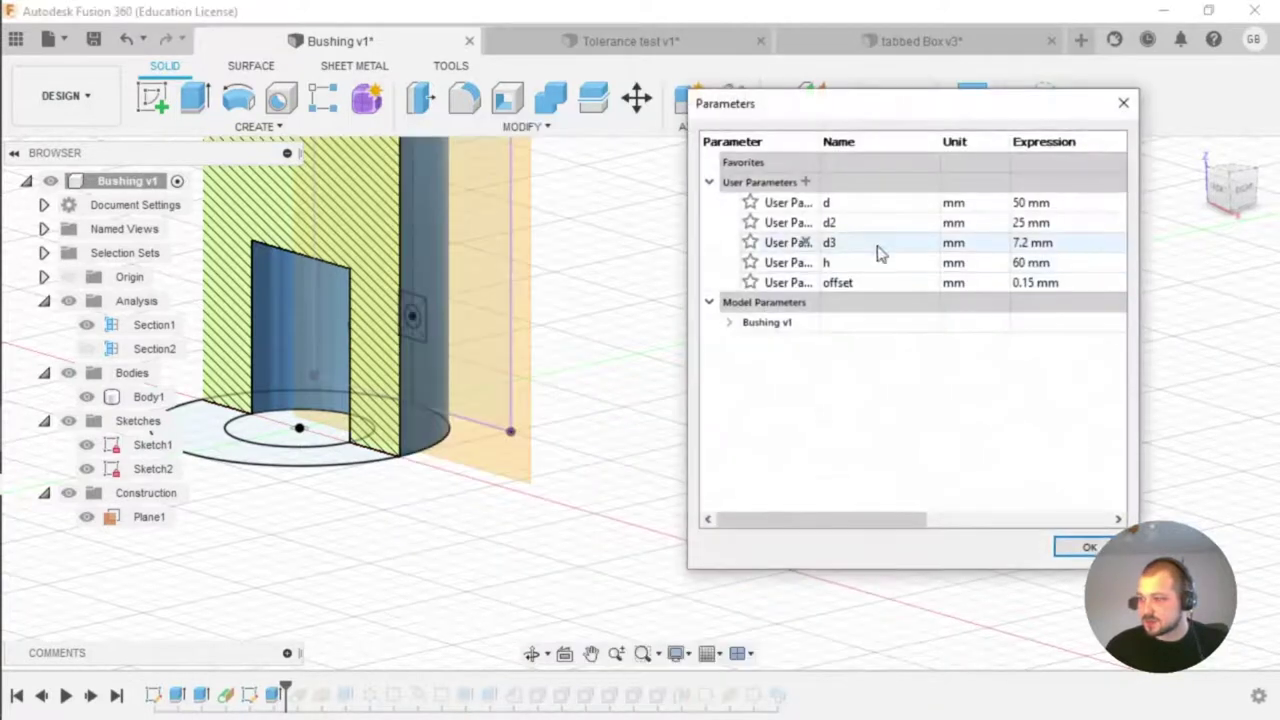
middle_click_drag(572, 335, 534, 337, "shift")
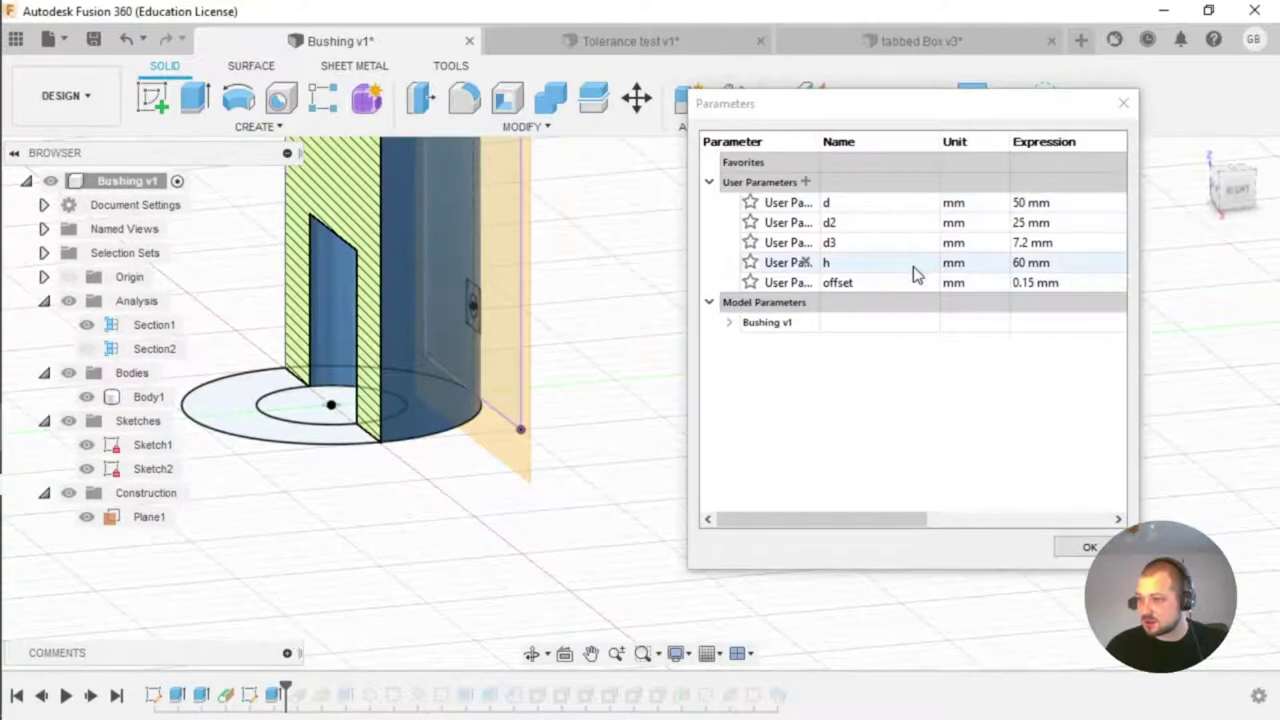
left_click(1088, 546)
double_click(280, 694)
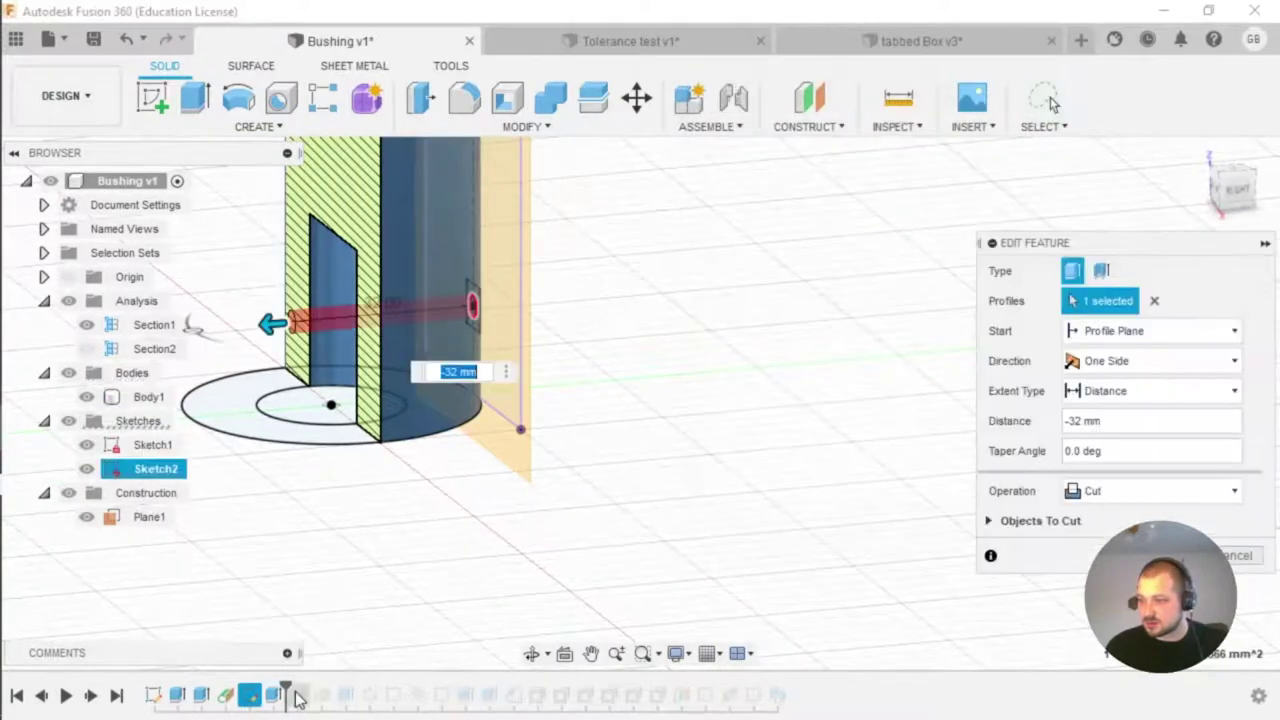
key("Return")
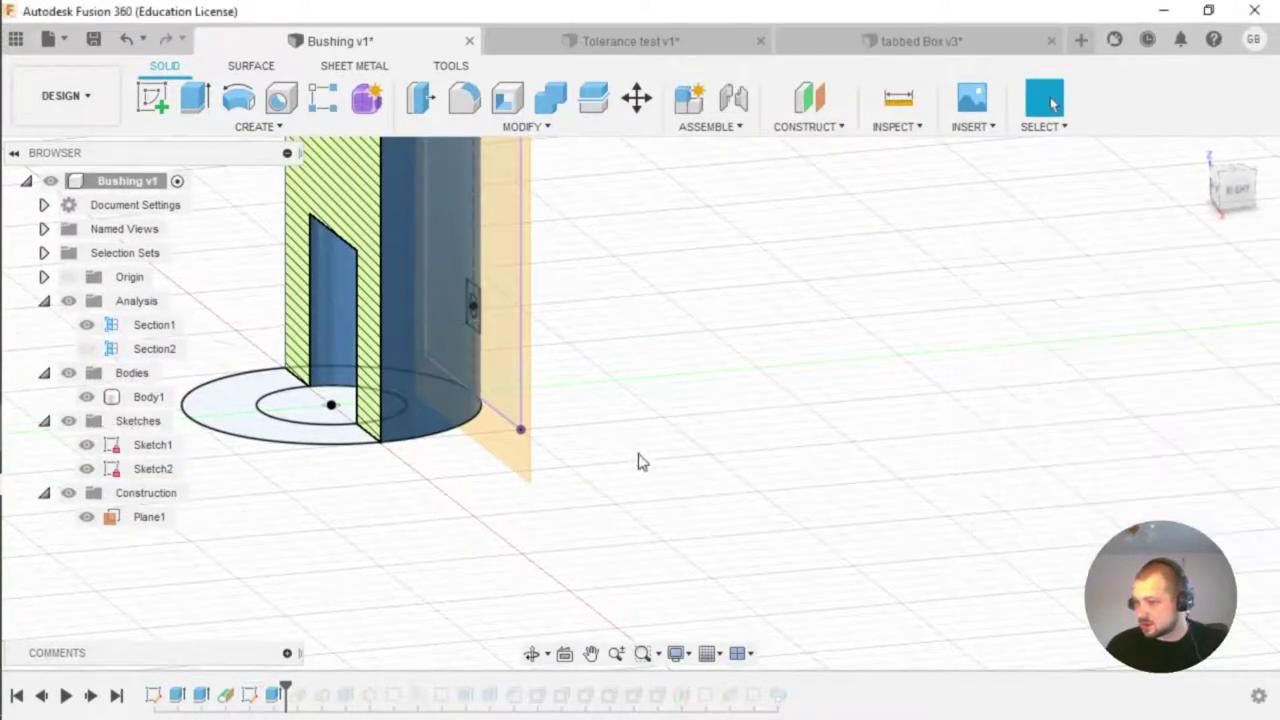
Step: Set the central bore diameter parameter d2 to 5 mm and then to 1 mm, and close the parameters
left_click(530, 128)
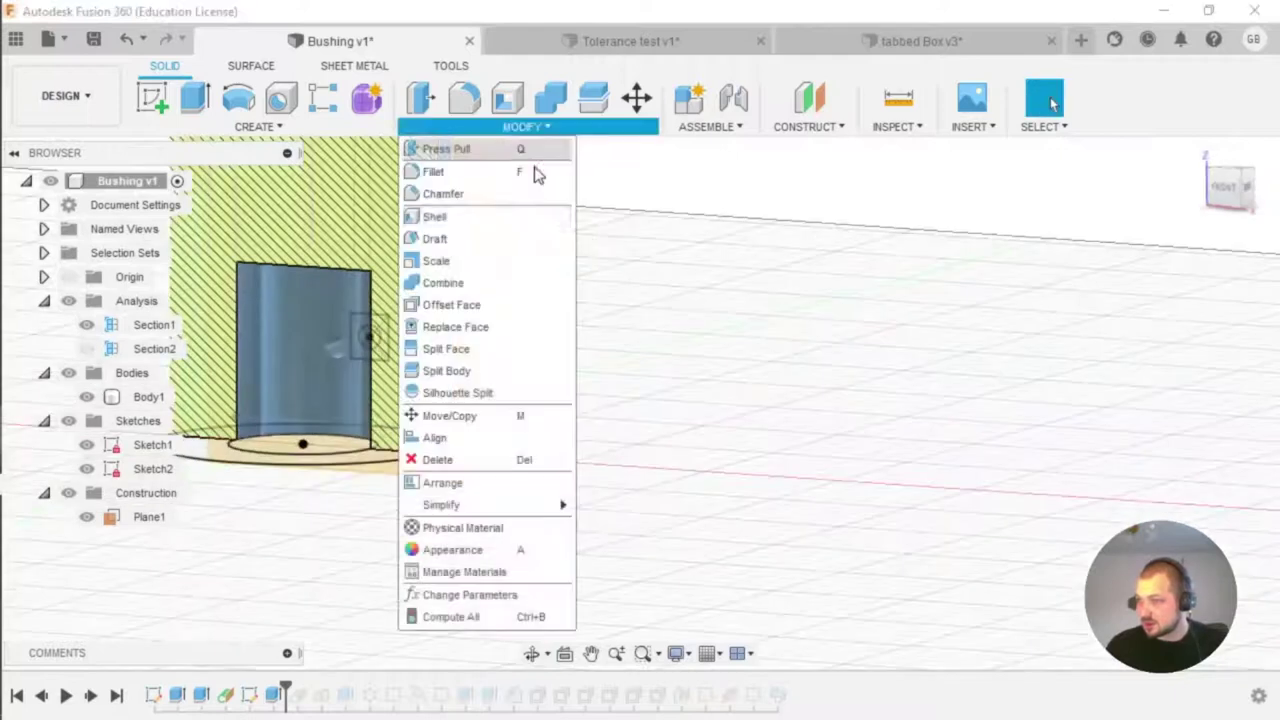
left_click(545, 594)
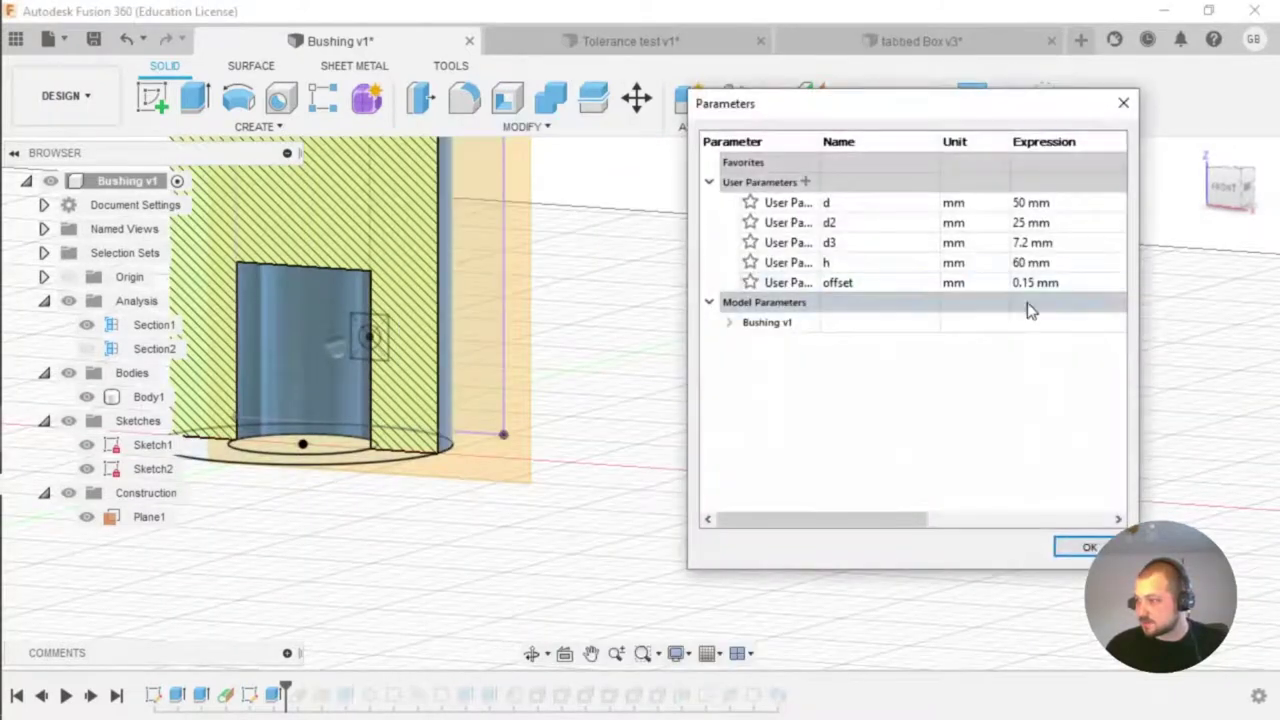
left_click(1050, 226)
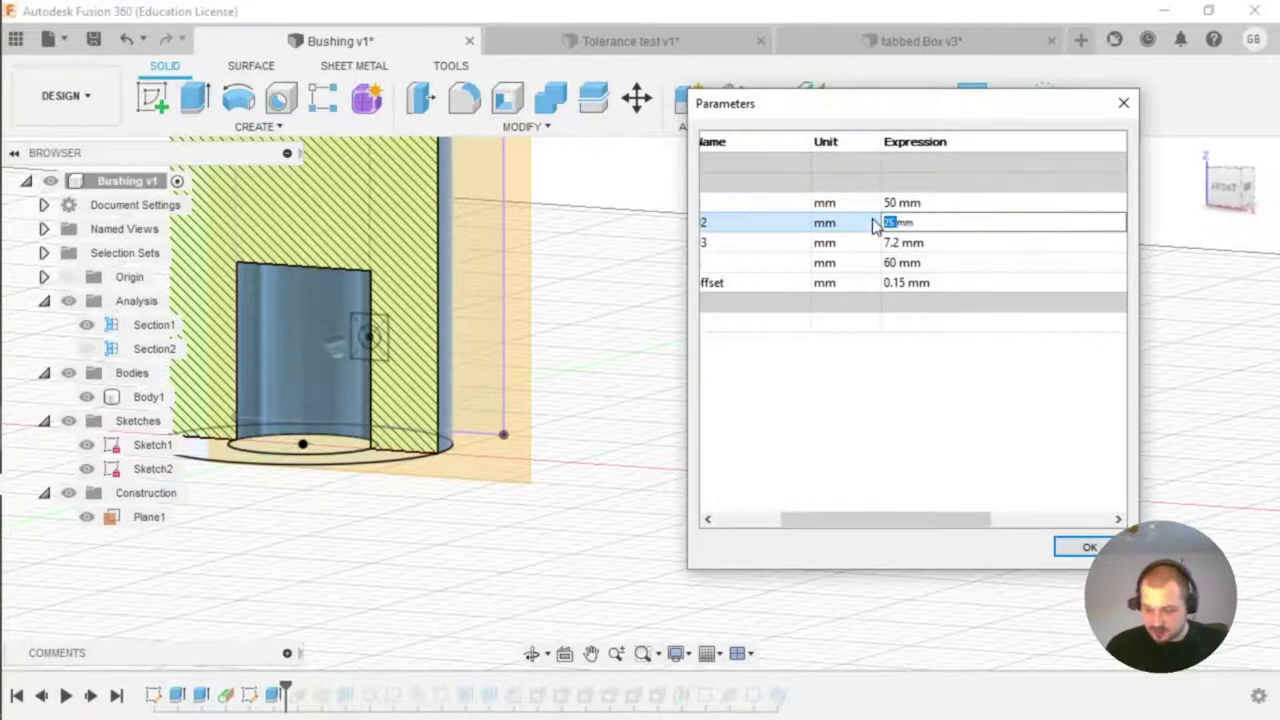
key("Return")
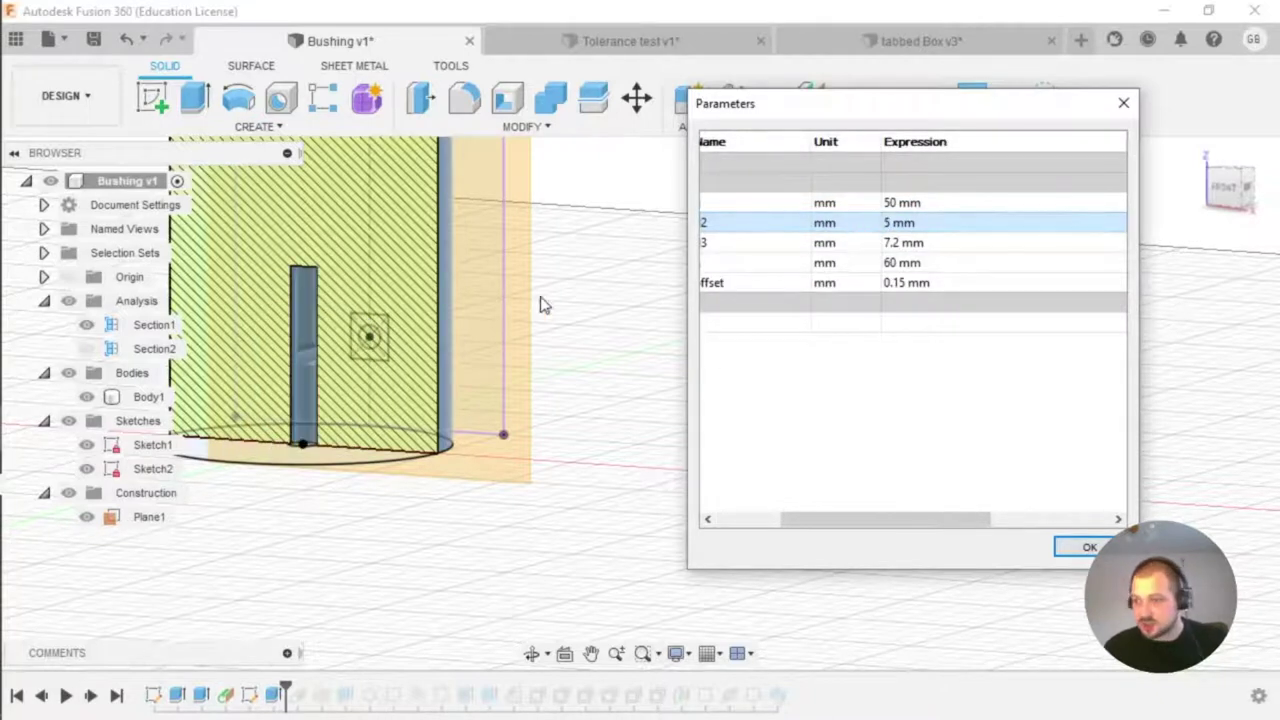
left_click(928, 224)
type("1")
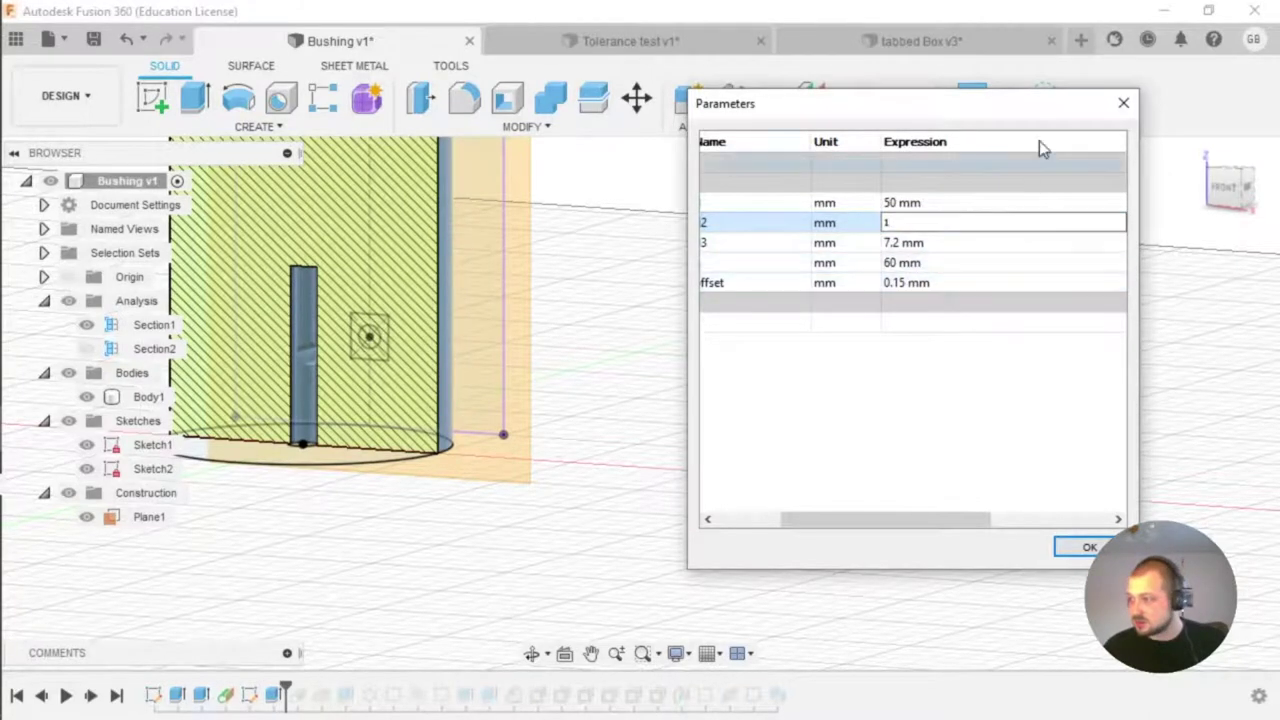
left_click(1121, 104)
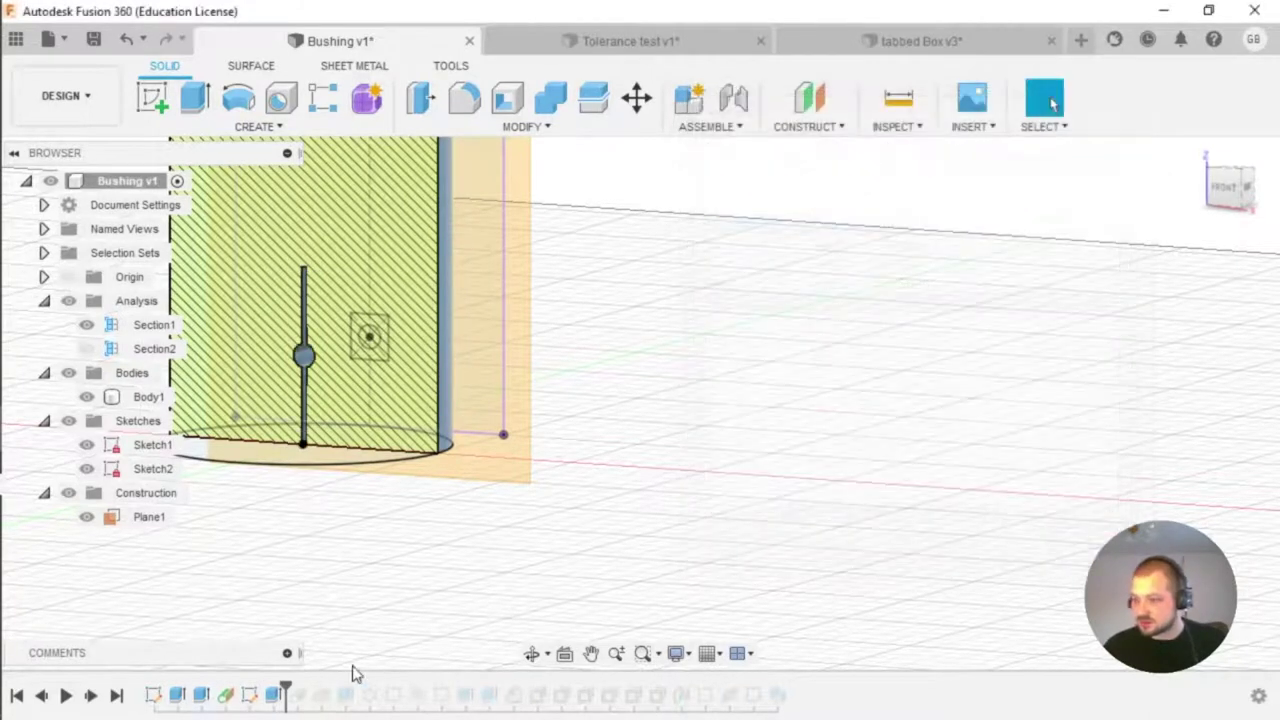
Step: Set the side-hole cut's distance to -25 mm, and reopen the feature to check the setting
double_click(280, 697)
double_click(1130, 421)
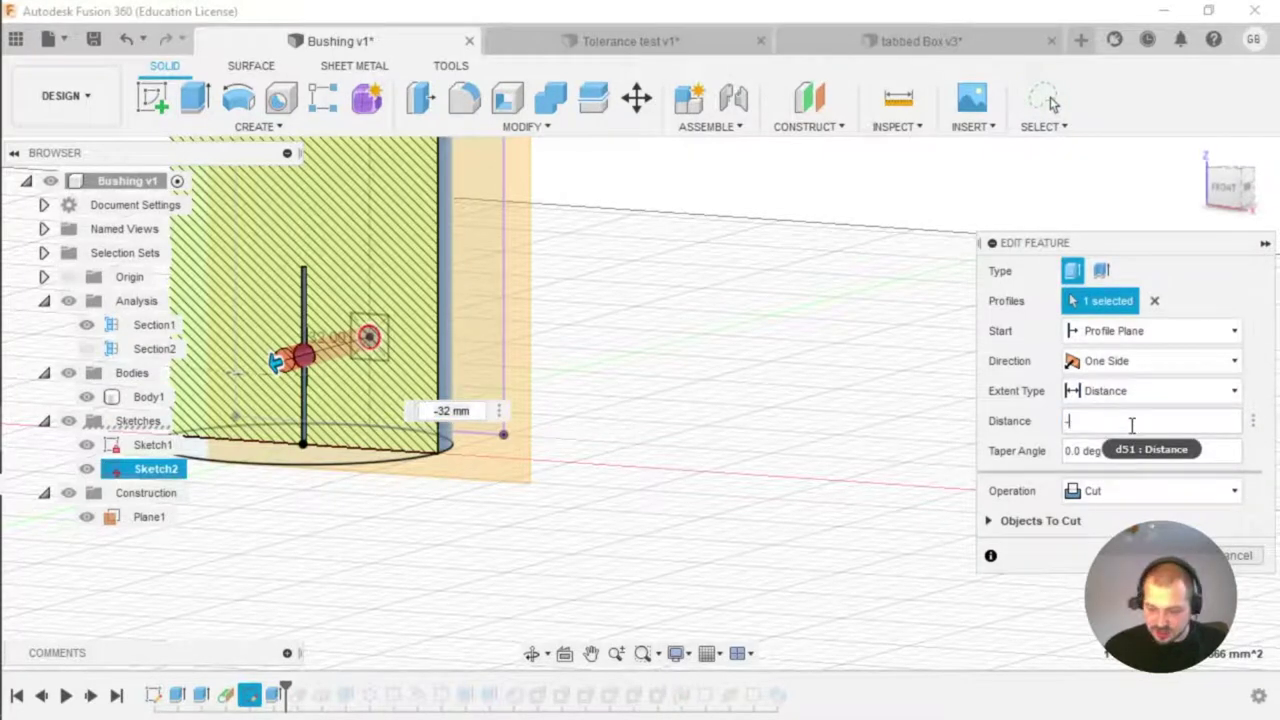
type("25")
key("Return")
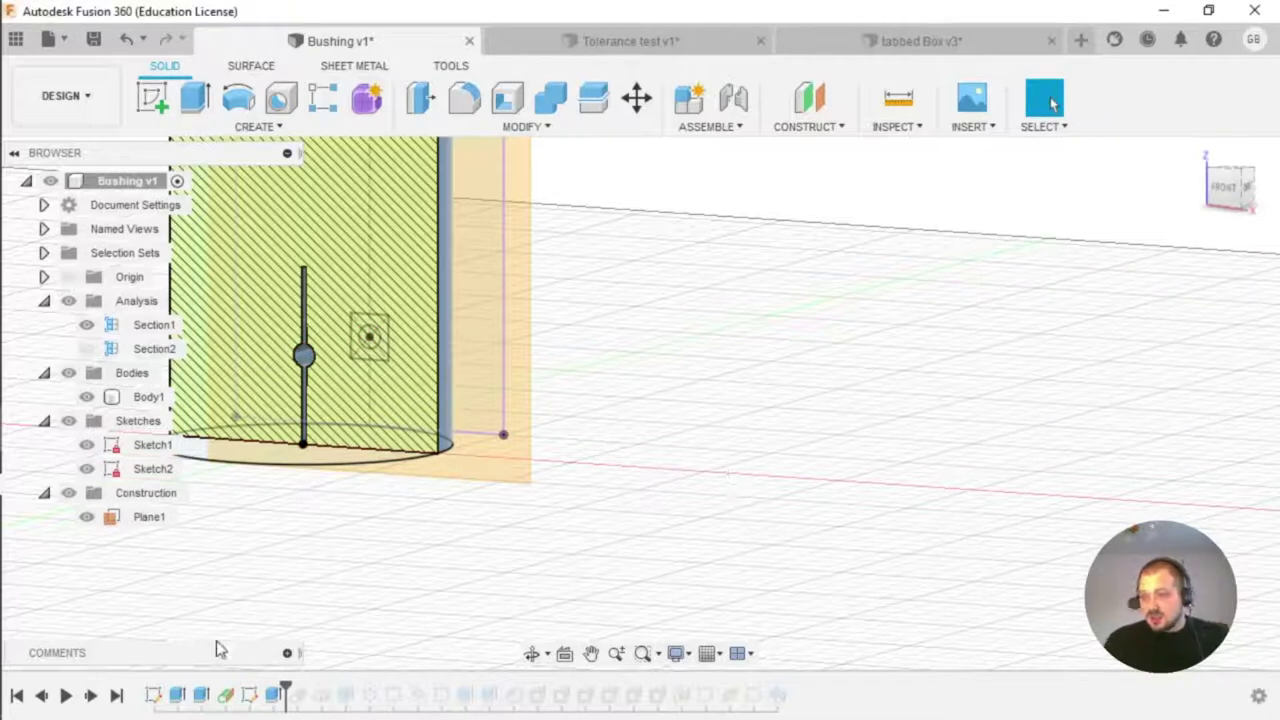
double_click(273, 694)
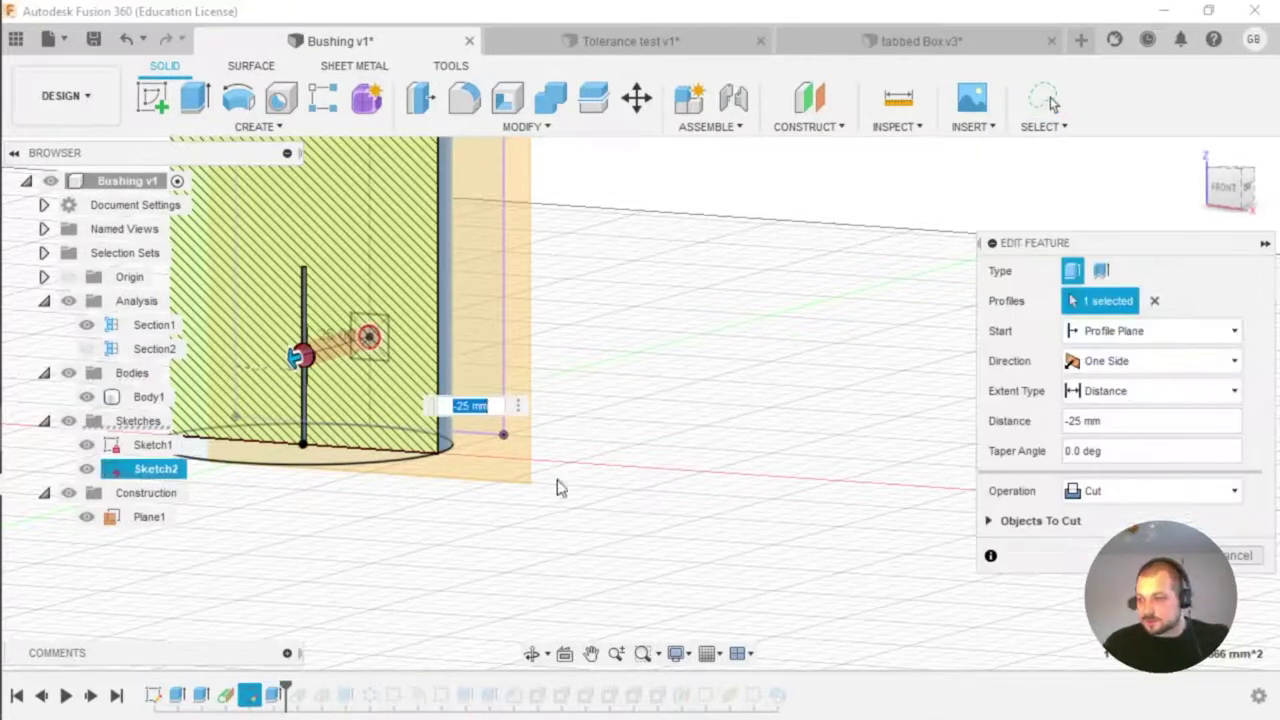
left_click(1164, 555)
Step: Shorten the side-hole cut's distance so that it stops before reaching the central bore, and apply the edit
mouse_move(692, 443)
middle_mouse_down("shift")
mouse_move(700, 428)
mouse_move(677, 431)
middle_mouse_up("shift")
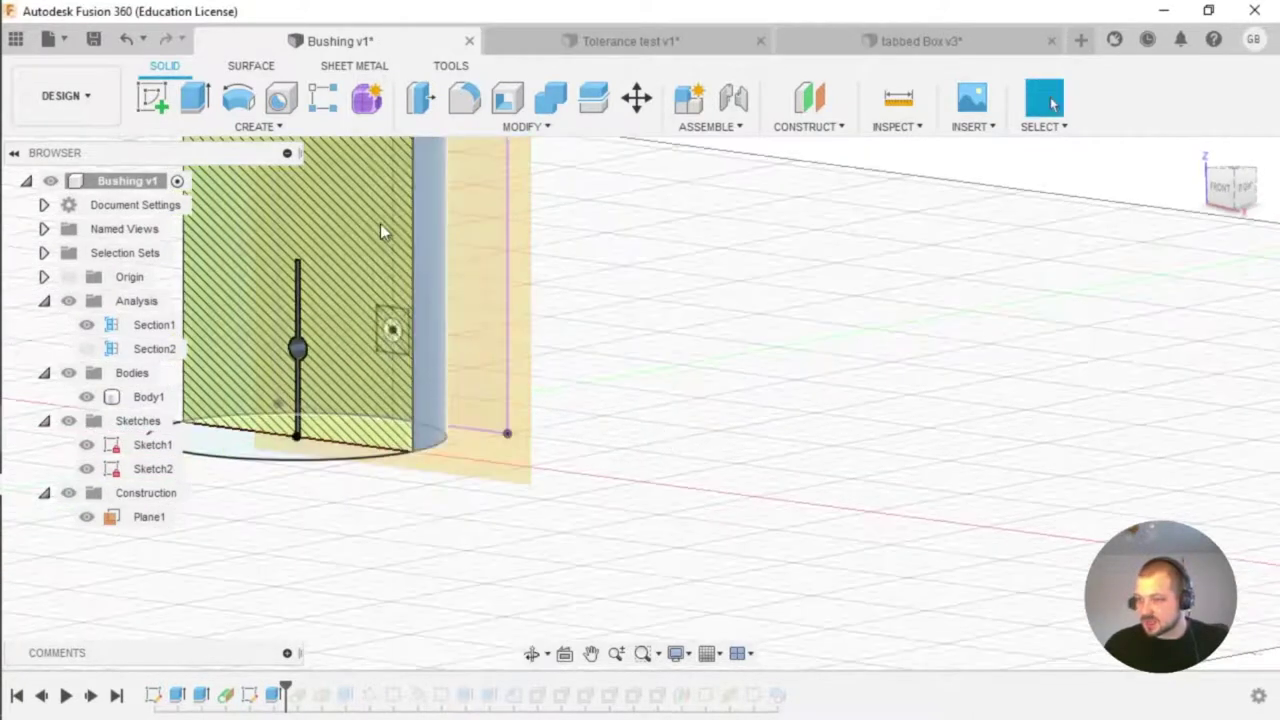
left_click(257, 126)
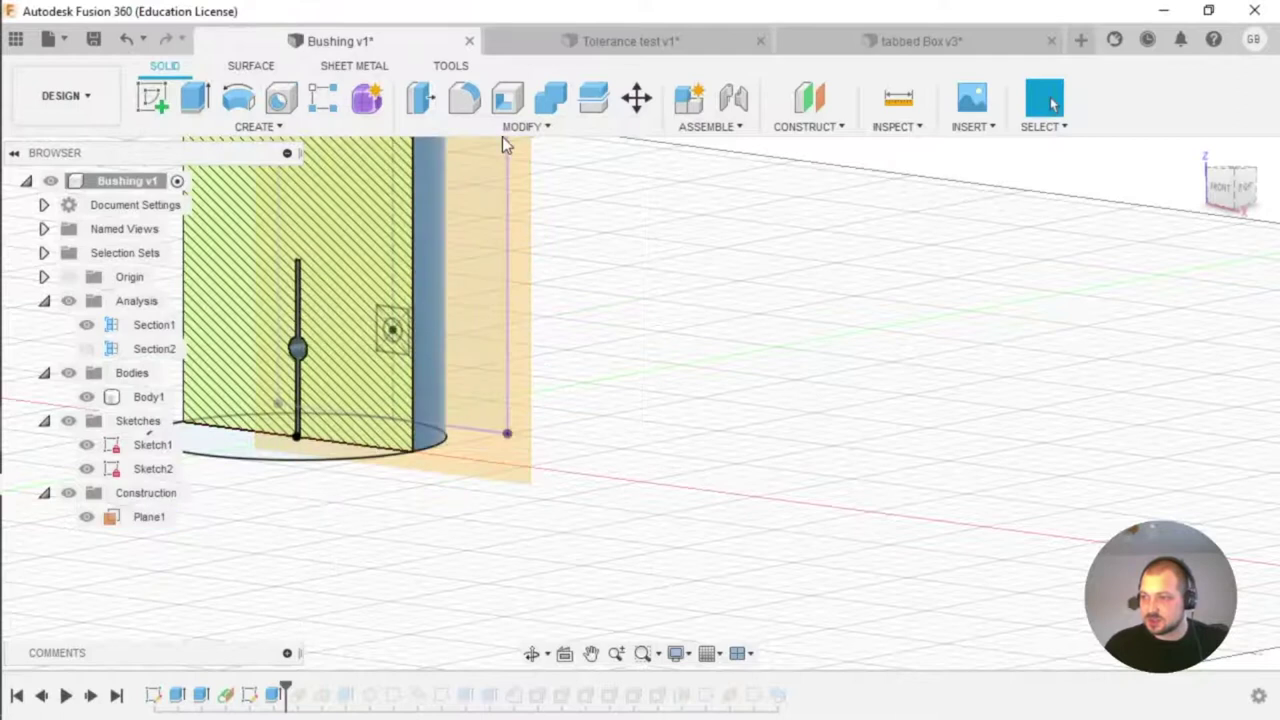
left_click(323, 130)
double_click(278, 695)
left_click(1120, 421)
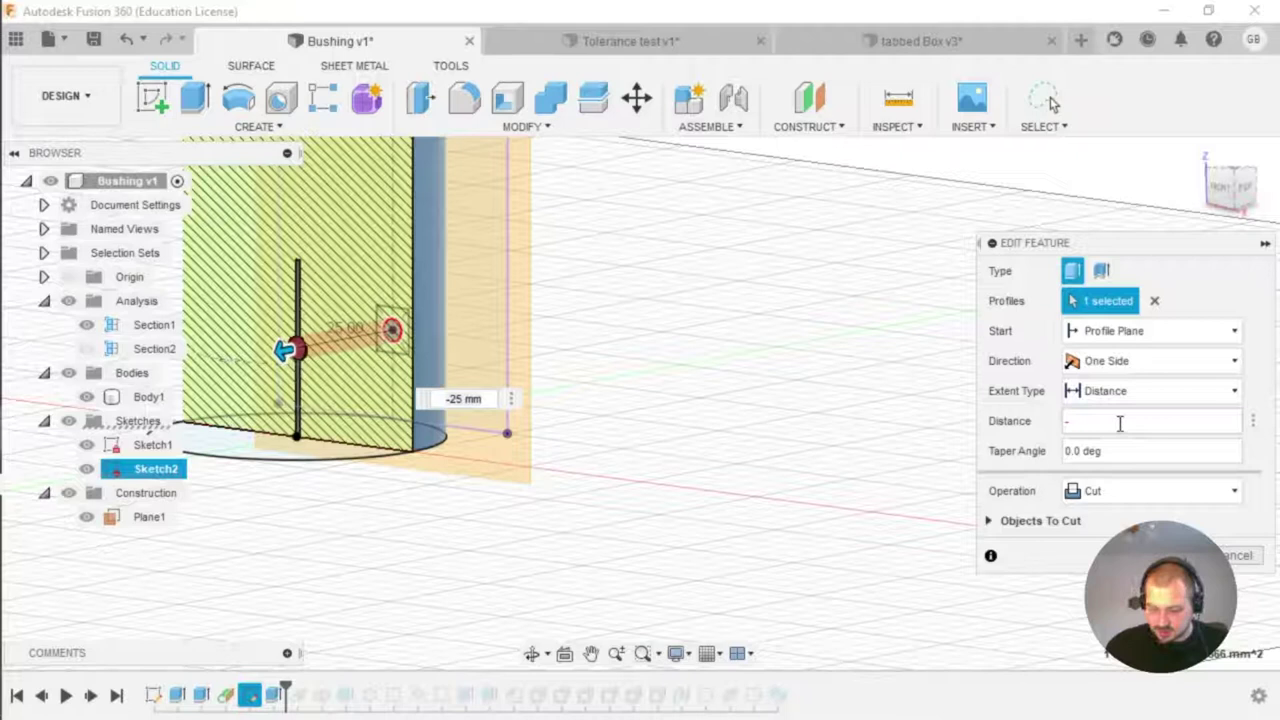
type("2")
key("Return")
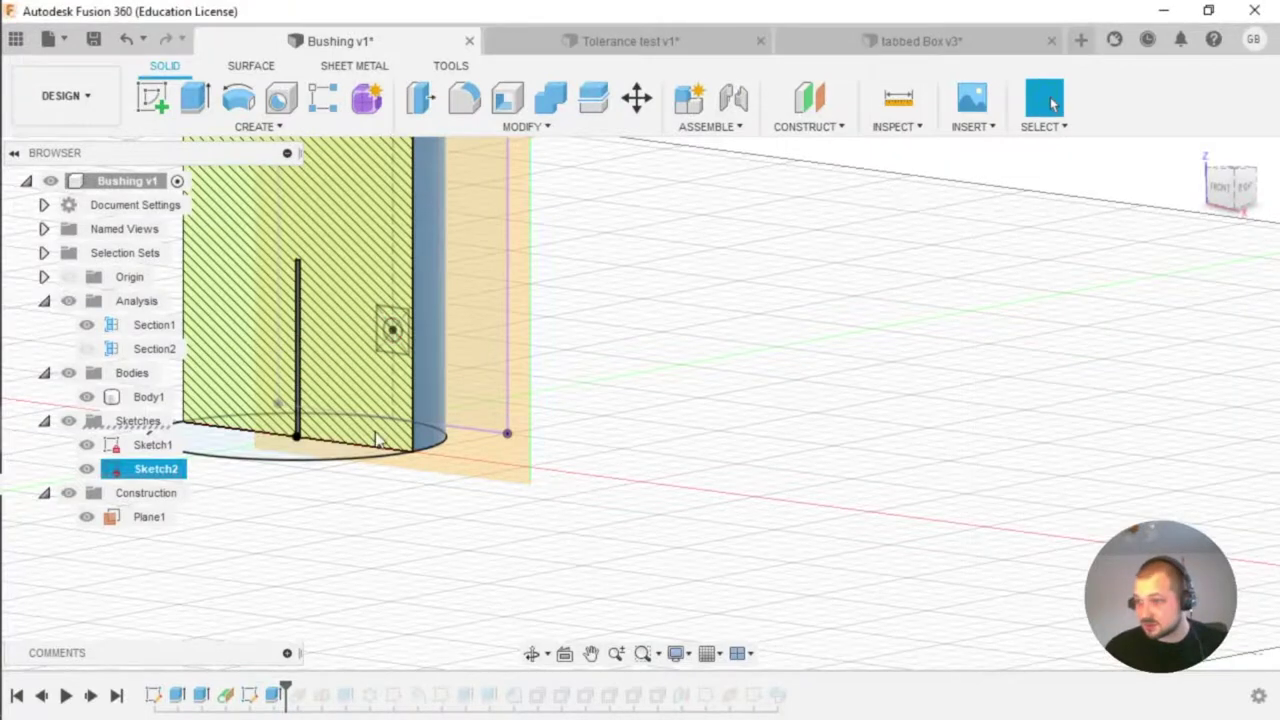
Step: Set the central bore diameter parameter d2 to 30 mm, and inspect the side hole in the sectioned body
mouse_move(514, 423)
middle_mouse_down("shift")
mouse_move(328, 404)
mouse_move(337, 440)
mouse_move(589, 331)
mouse_move(651, 323)
mouse_move(517, 400)
middle_mouse_up("shift")
scroll(500, 410, "down", 3)
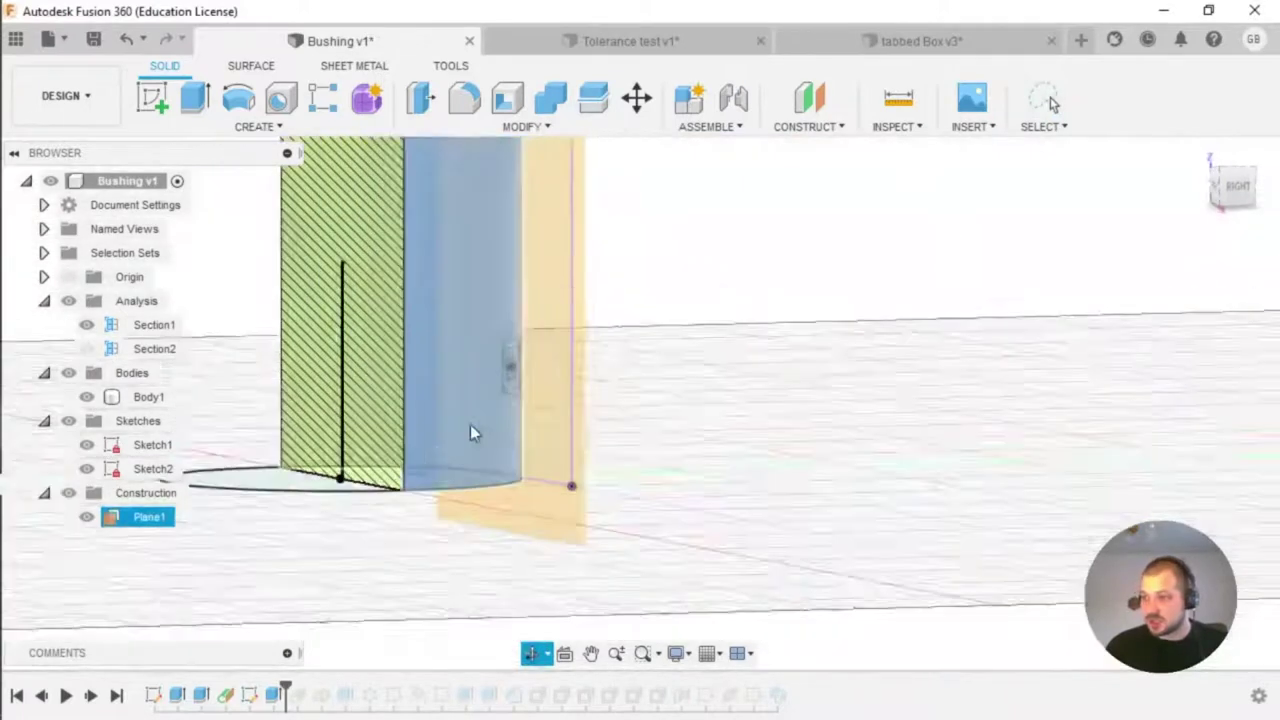
left_click(433, 394)
key("Escape")
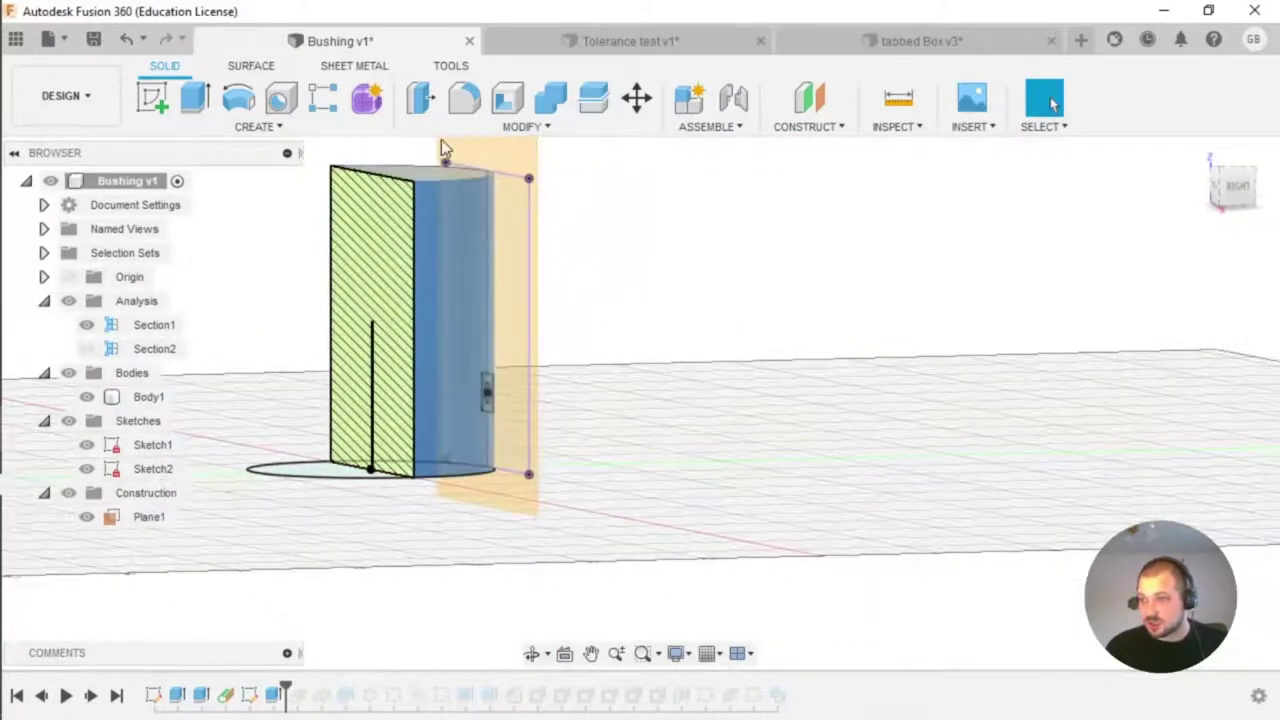
left_click(525, 127)
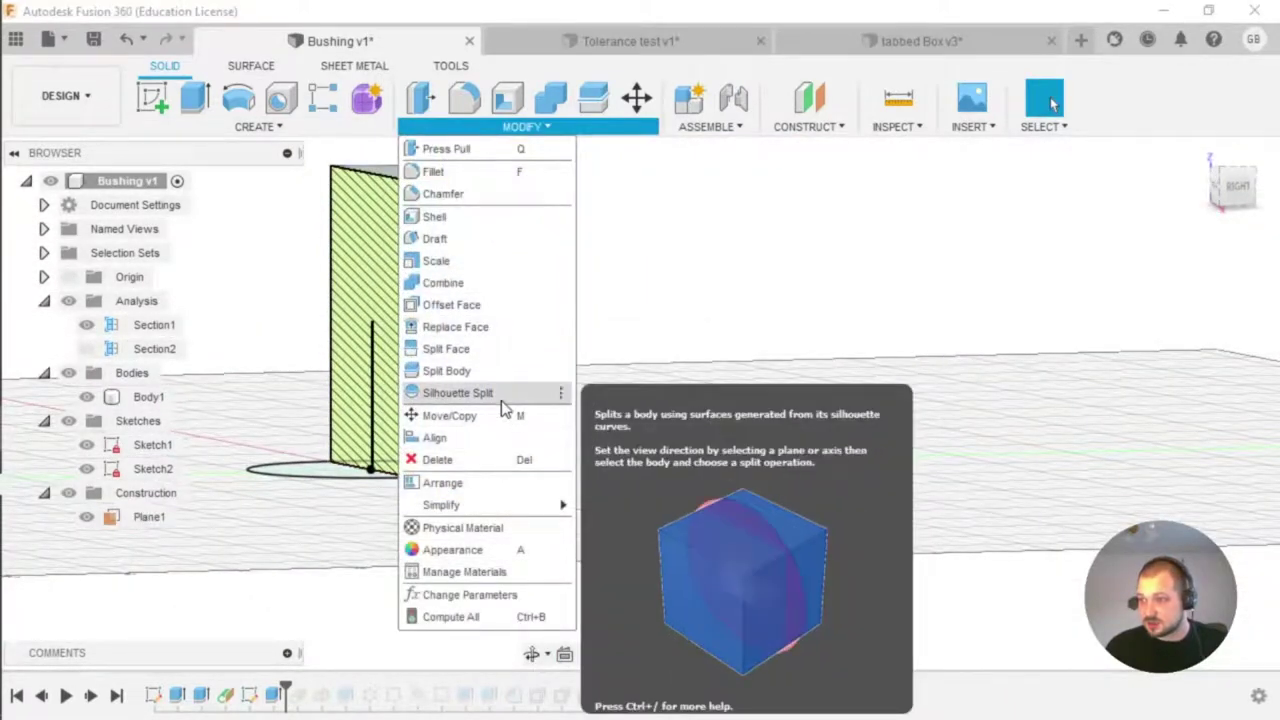
left_click(515, 595)
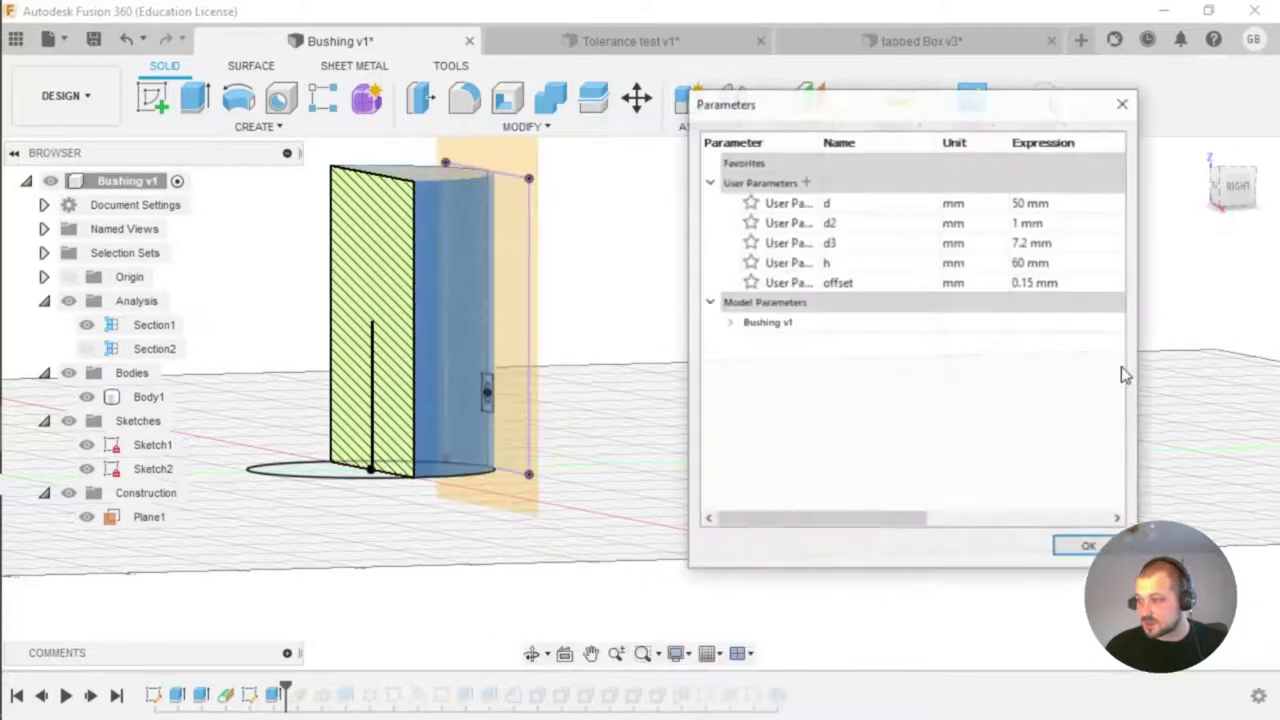
double_click(1040, 224)
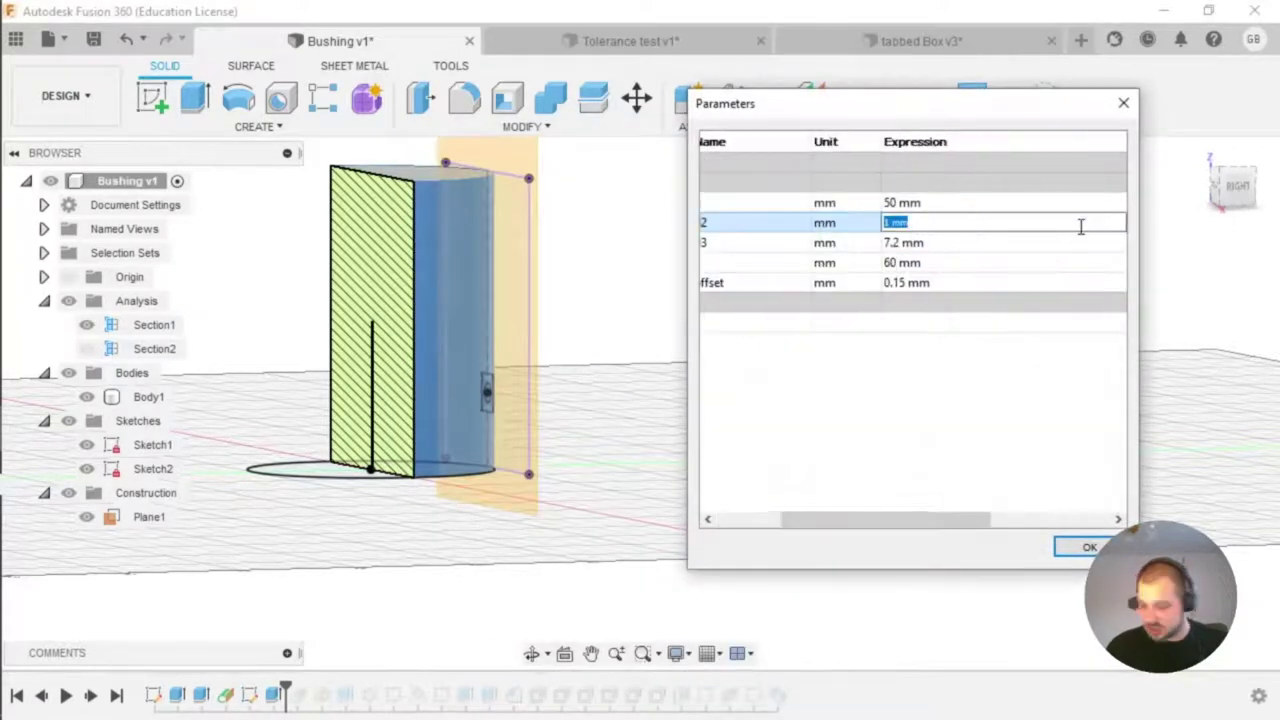
type("3")
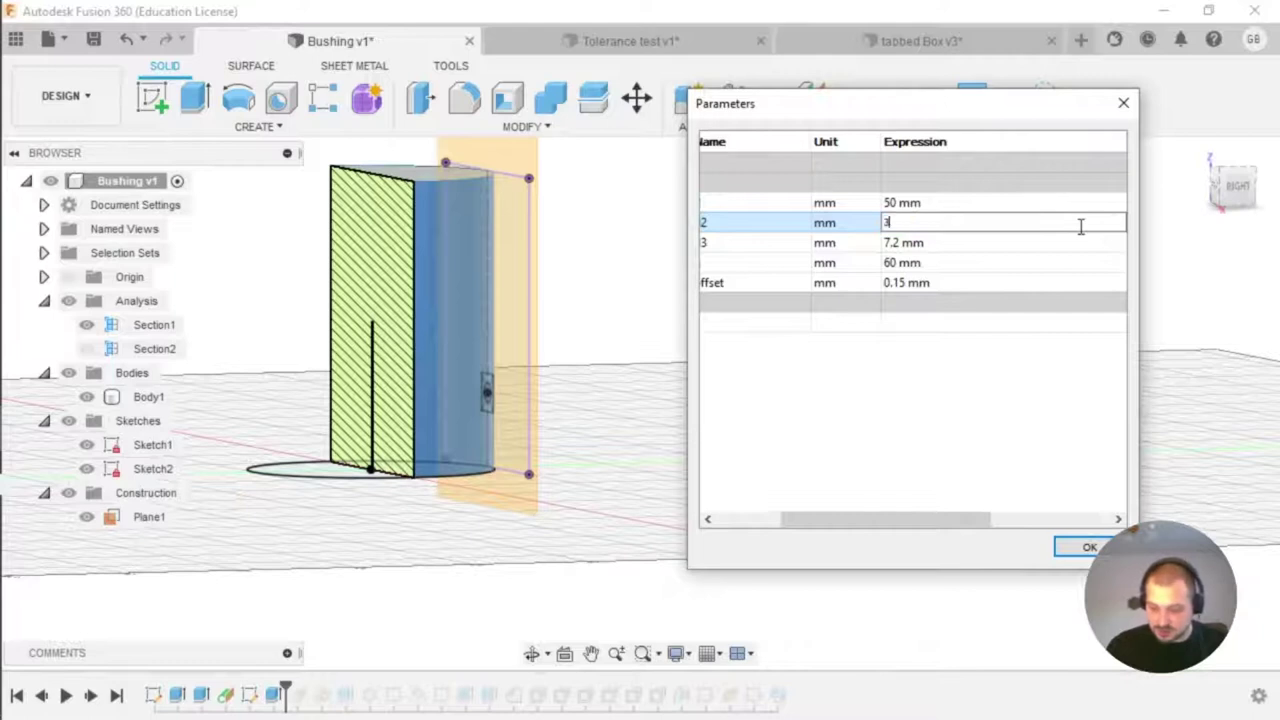
type("0")
key("Return")
middle_click_drag(578, 271, 608, 357, "shift")
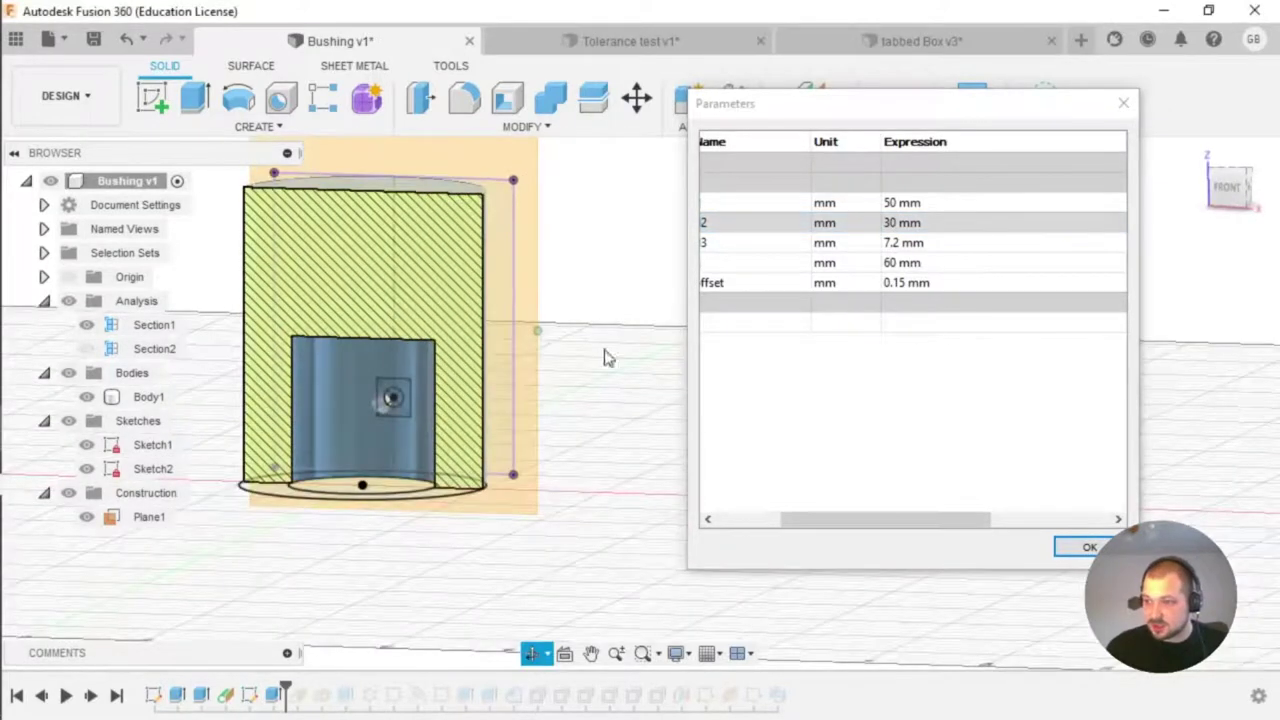
scroll(392, 406, "up", 4)
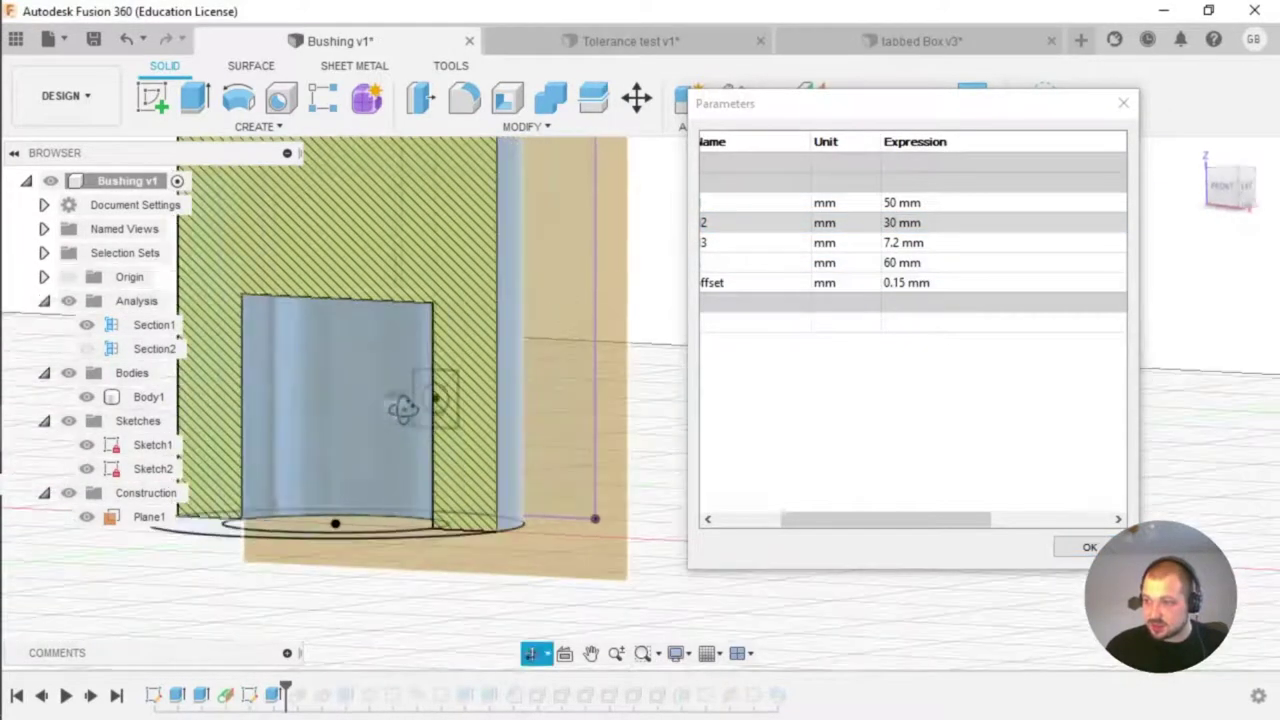
Step: Set the central bore diameter parameter d2 to 15 mm, and close the parameters
double_click(947, 221)
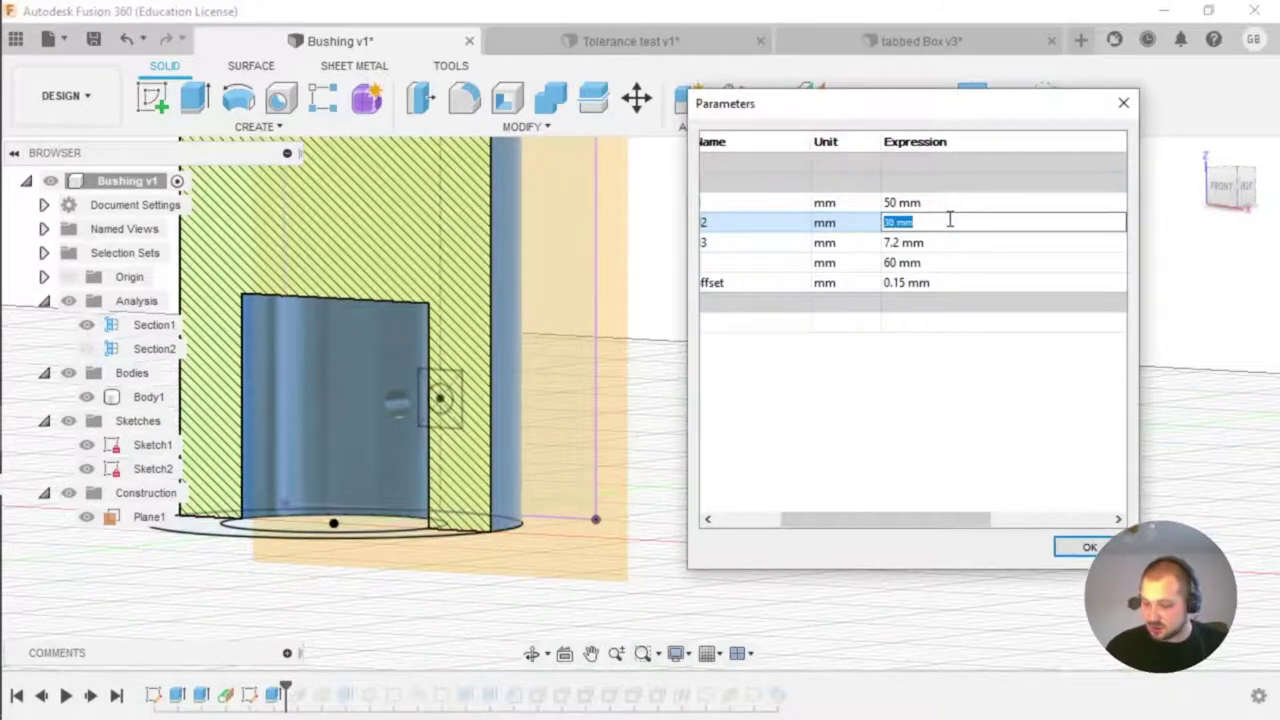
type("15")
key("Return")
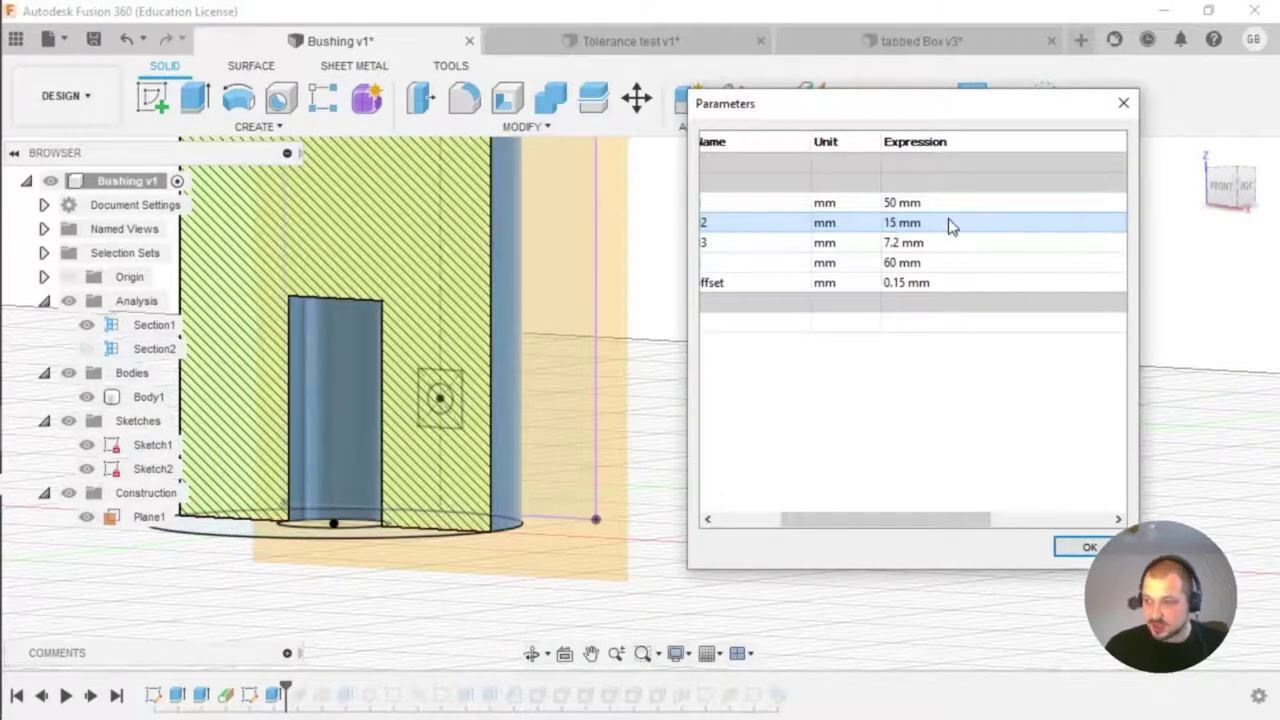
middle_click_drag(372, 405, 474, 434, "shift")
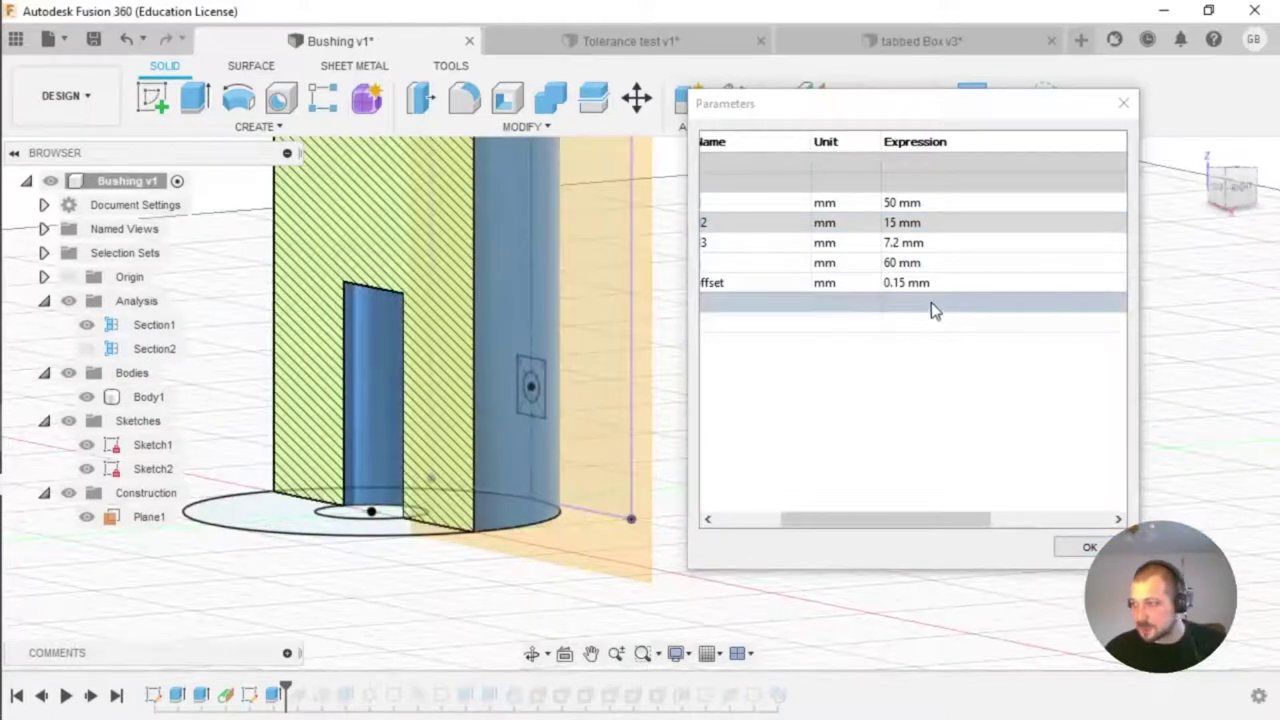
left_click(1087, 546)
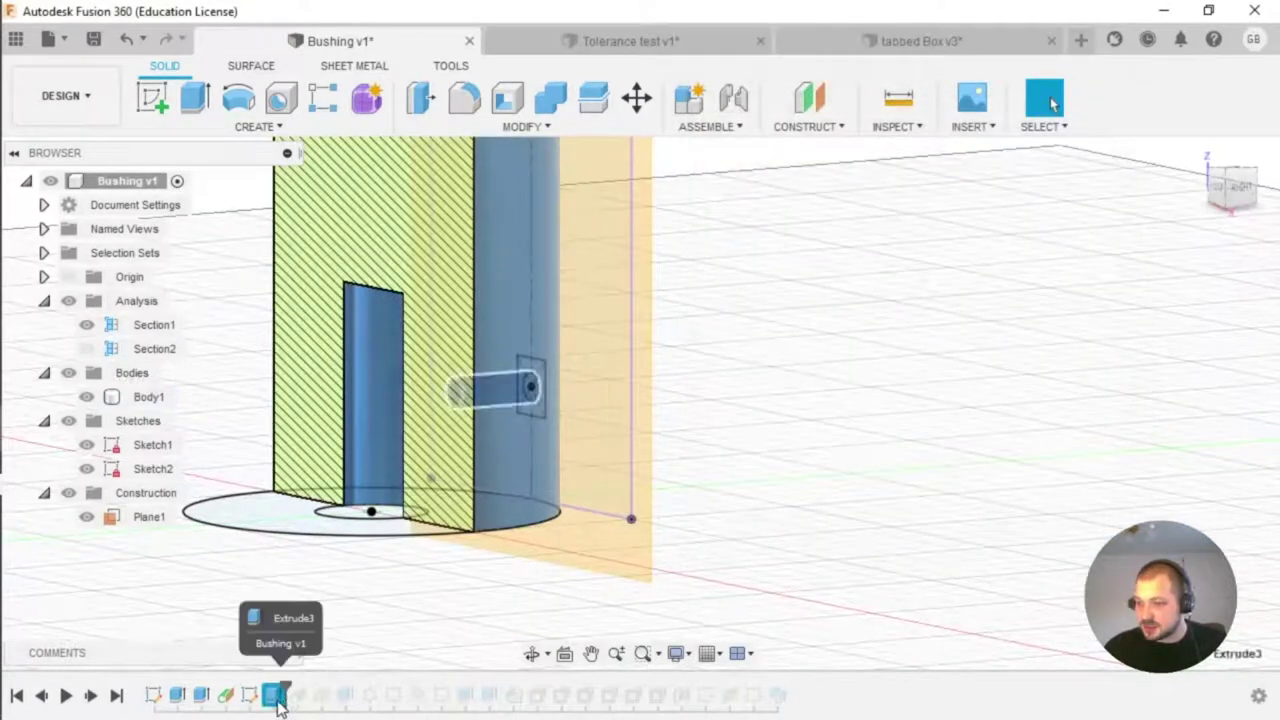
Step: Change the side-hole cut's extent type to To Object, ending at the central bore's cylindrical face, and apply the edit
double_click(275, 694)
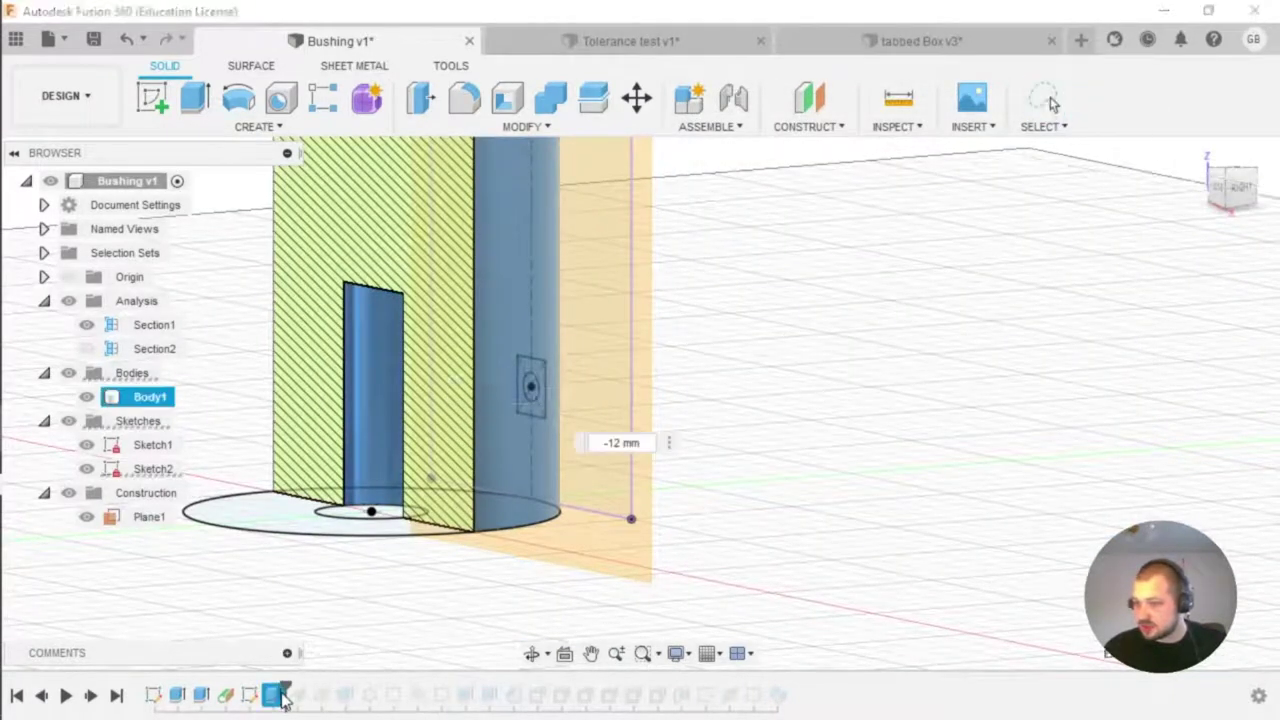
left_click(1140, 390)
left_click(1111, 439)
middle_click_drag(483, 393, 576, 372, "shift")
left_click(505, 362)
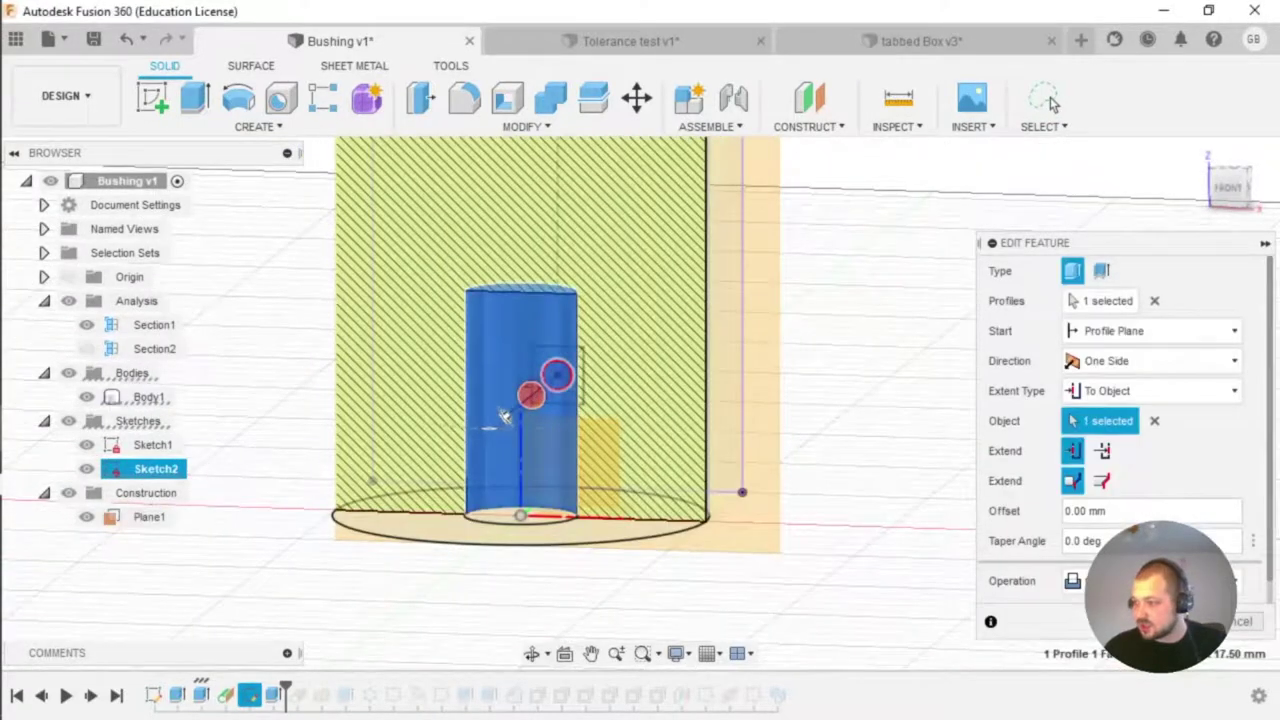
left_click(1160, 621)
middle_click_drag(849, 417, 722, 408, "shift")
middle_click_drag(483, 342, 547, 339)
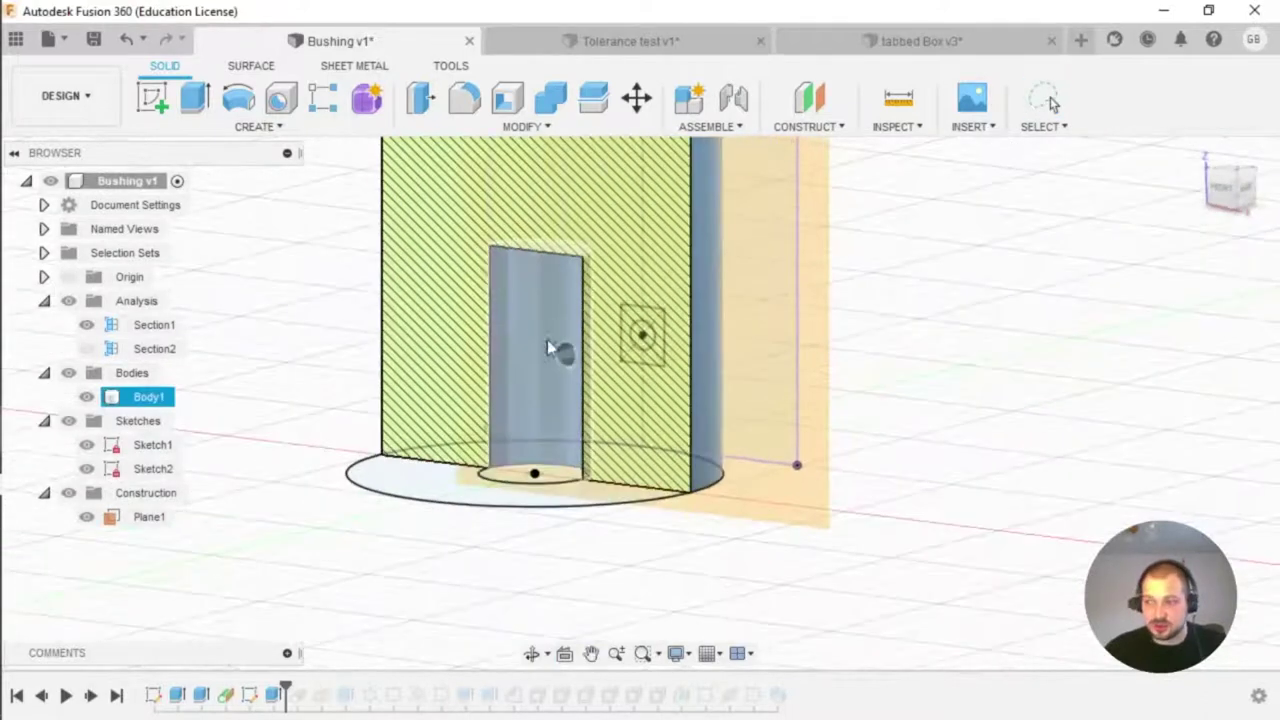
key("Escape")
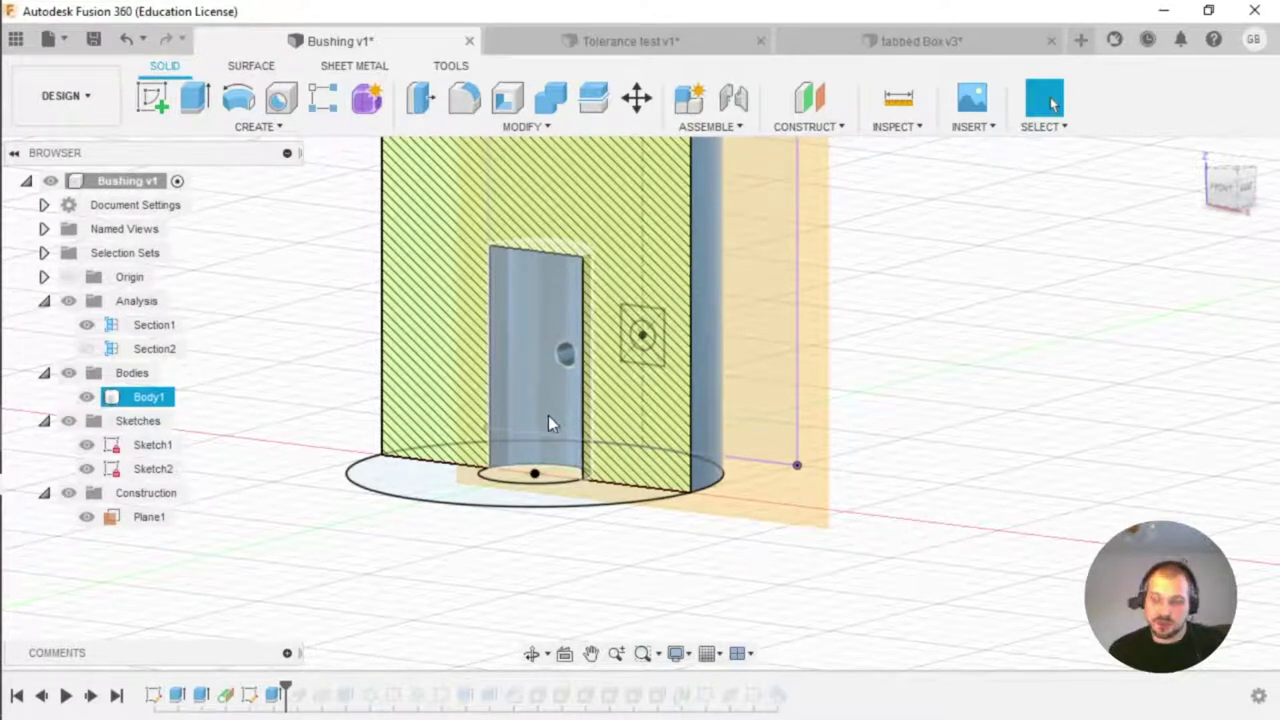
left_click(408, 509)
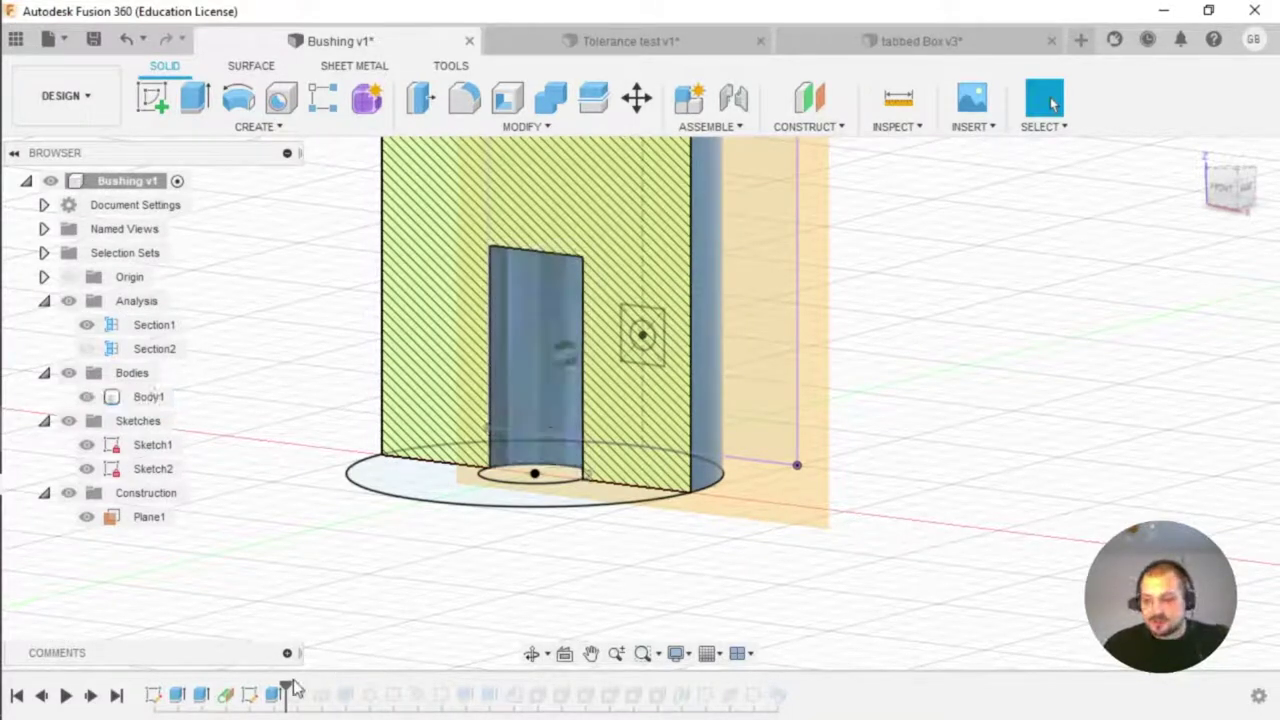
Step: Roll the design history forward past the second construction plane feature, and hide Plane1
left_click_drag(292, 684, 300, 688)
scroll(563, 573, "down", 3)
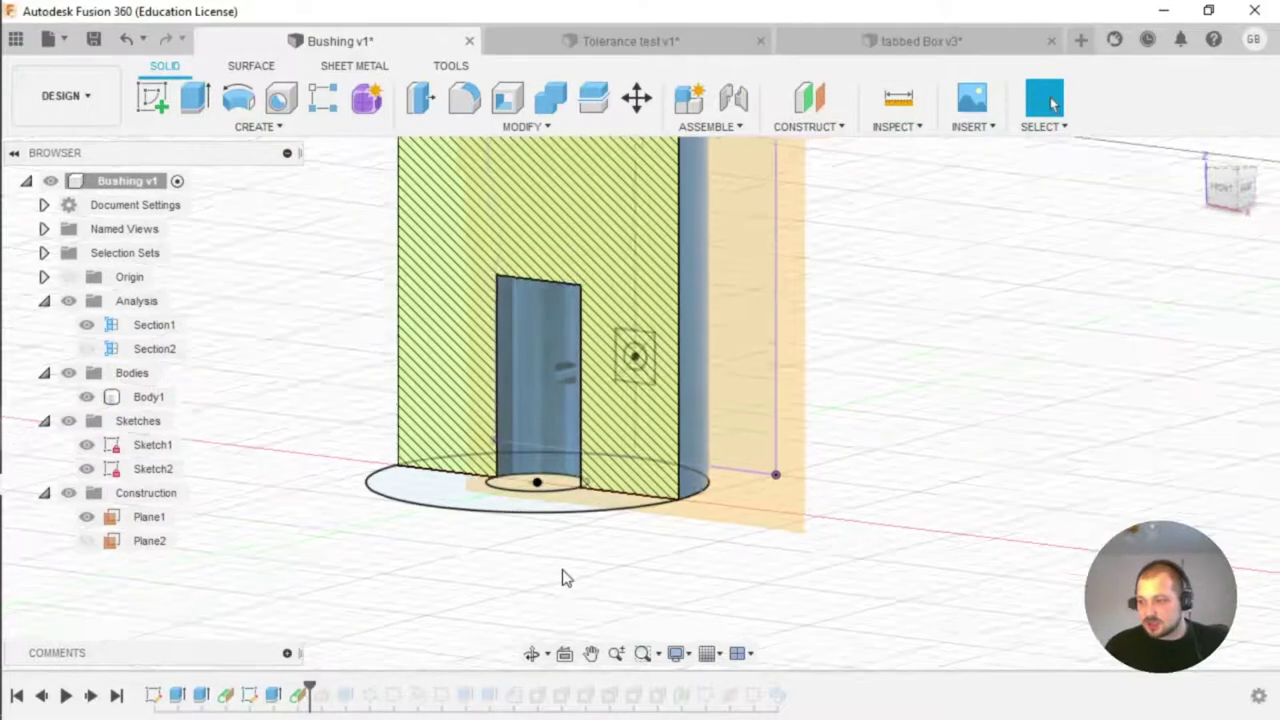
left_click(86, 516)
scroll(390, 519, "down", 3)
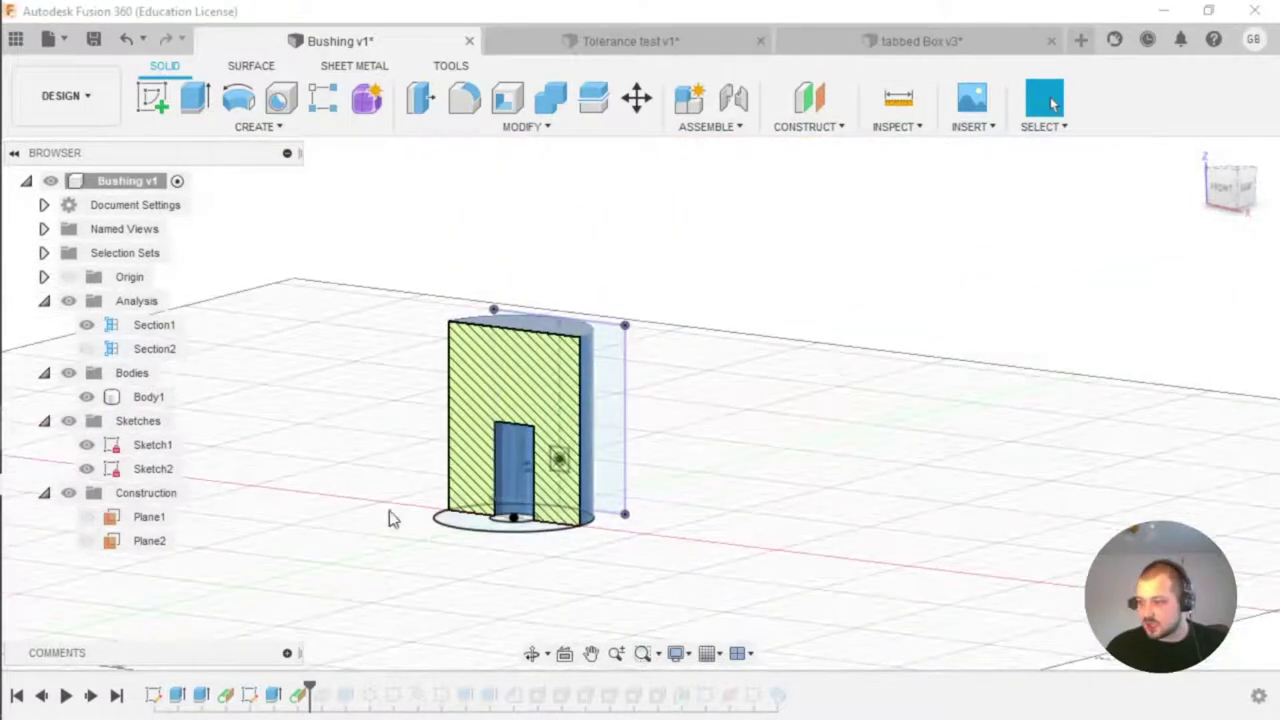
Step: Replace the Section1 analysis with Section2 so the body is cut horizontally through the side hole
left_click(68, 301)
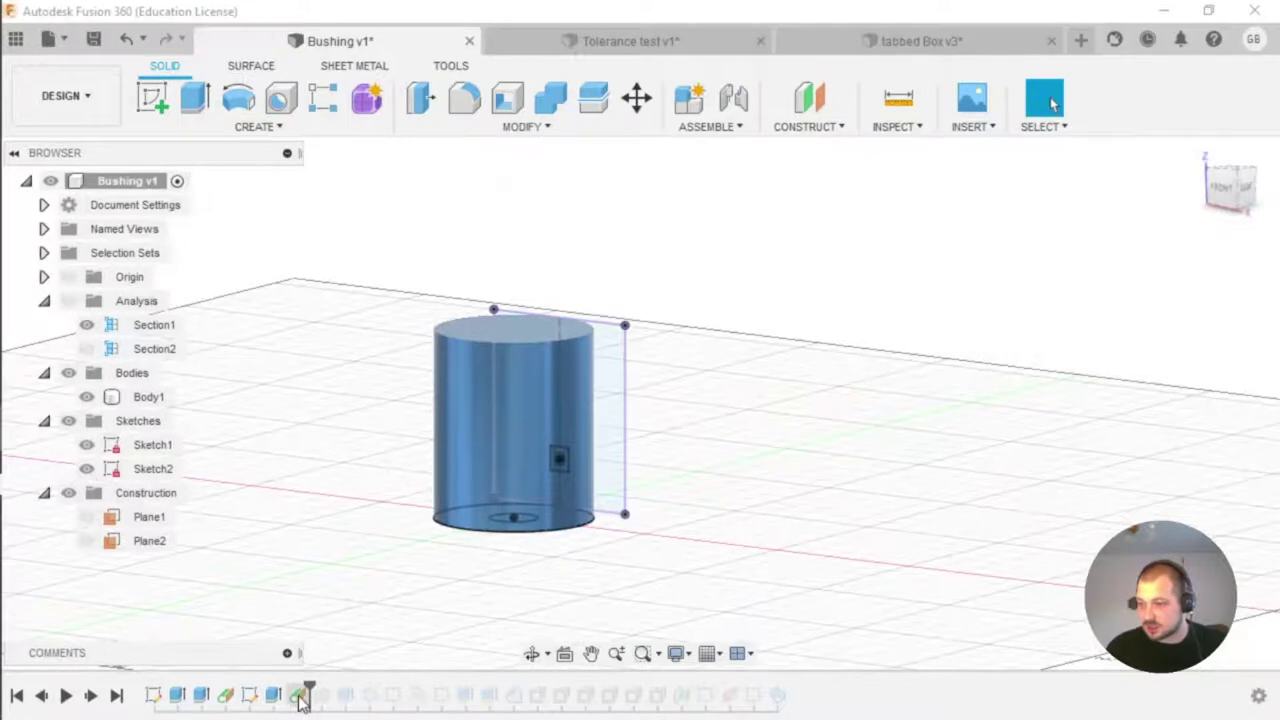
middle_click_drag(374, 609, 472, 464, "shift")
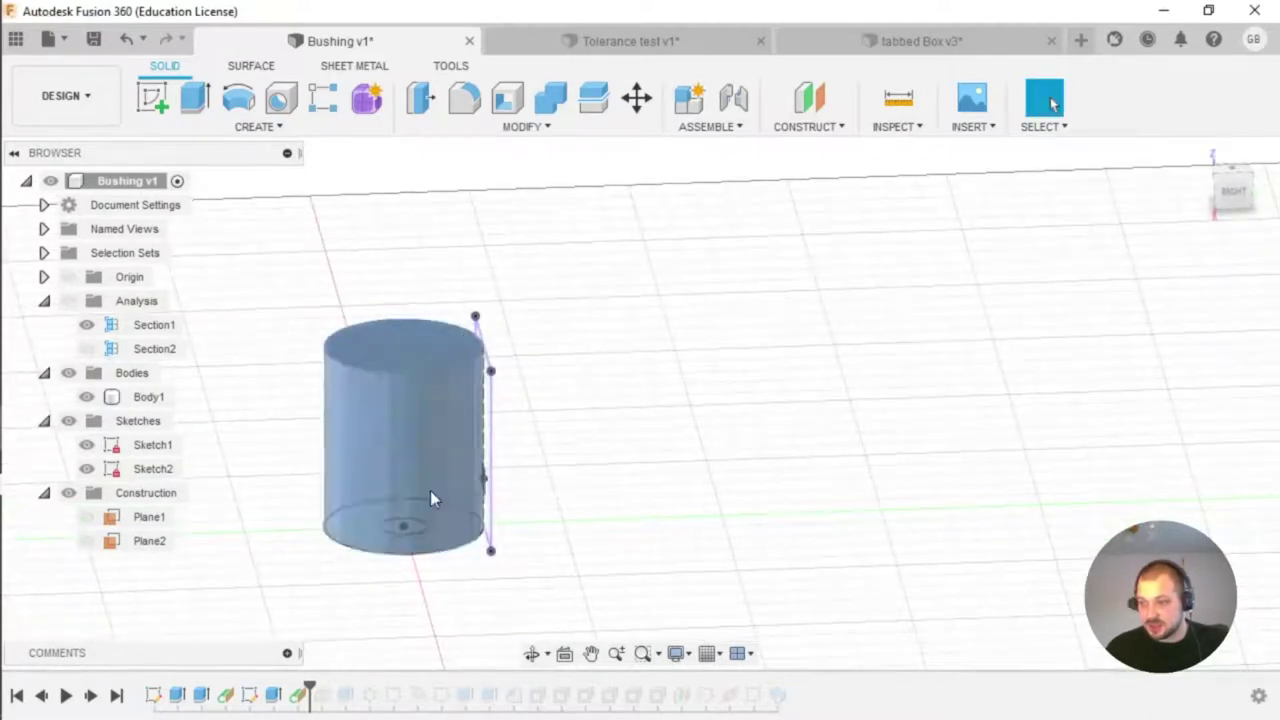
left_click(87, 325)
left_click(87, 349)
left_click(68, 301)
middle_click_drag(671, 465, 385, 505, "shift")
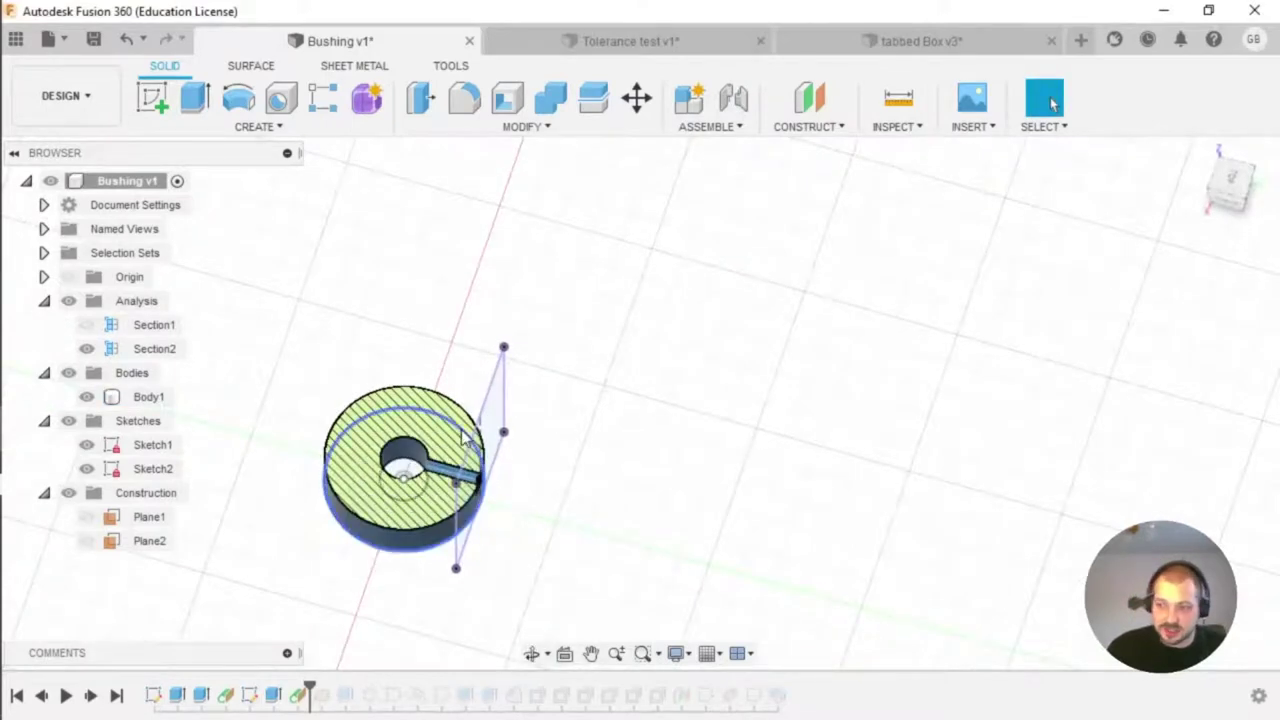
middle_click_drag(440, 484, 458, 474, "shift")
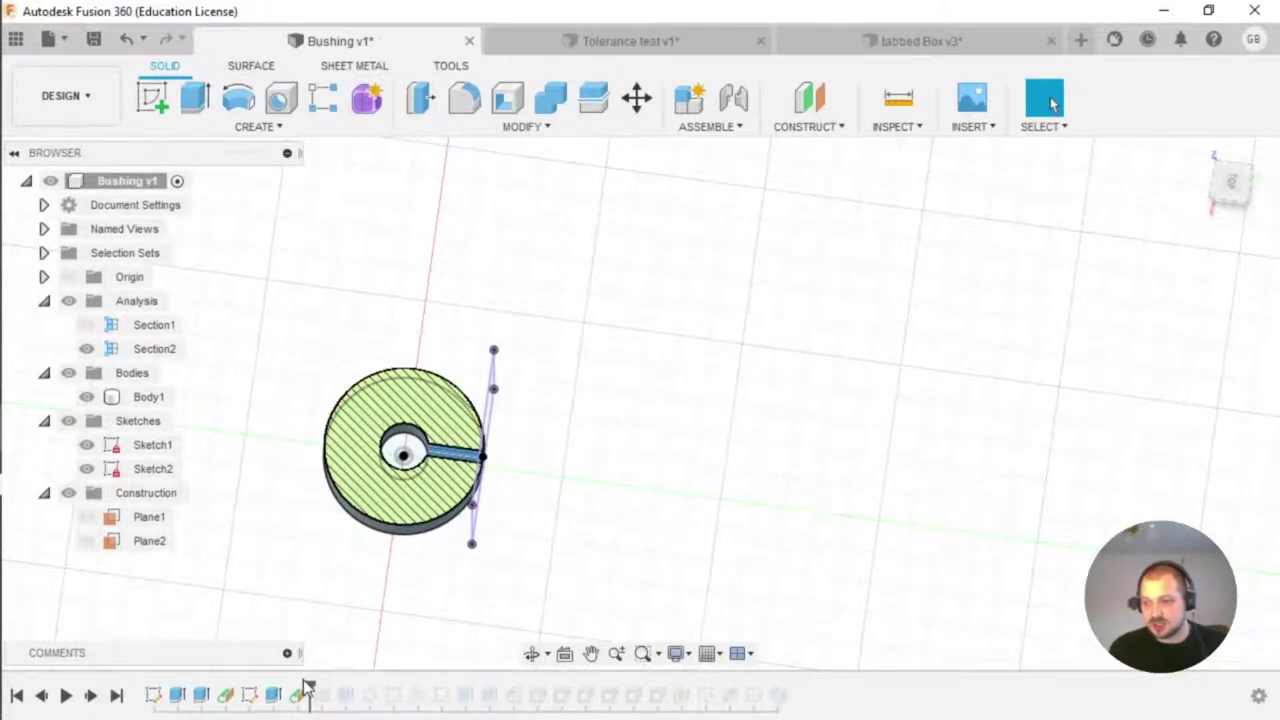
Step: Show construction planes Plane1 and Plane2 beside the sectioned body
left_click(87, 540)
left_click(87, 517)
middle_click_drag(446, 480, 477, 440, "shift")
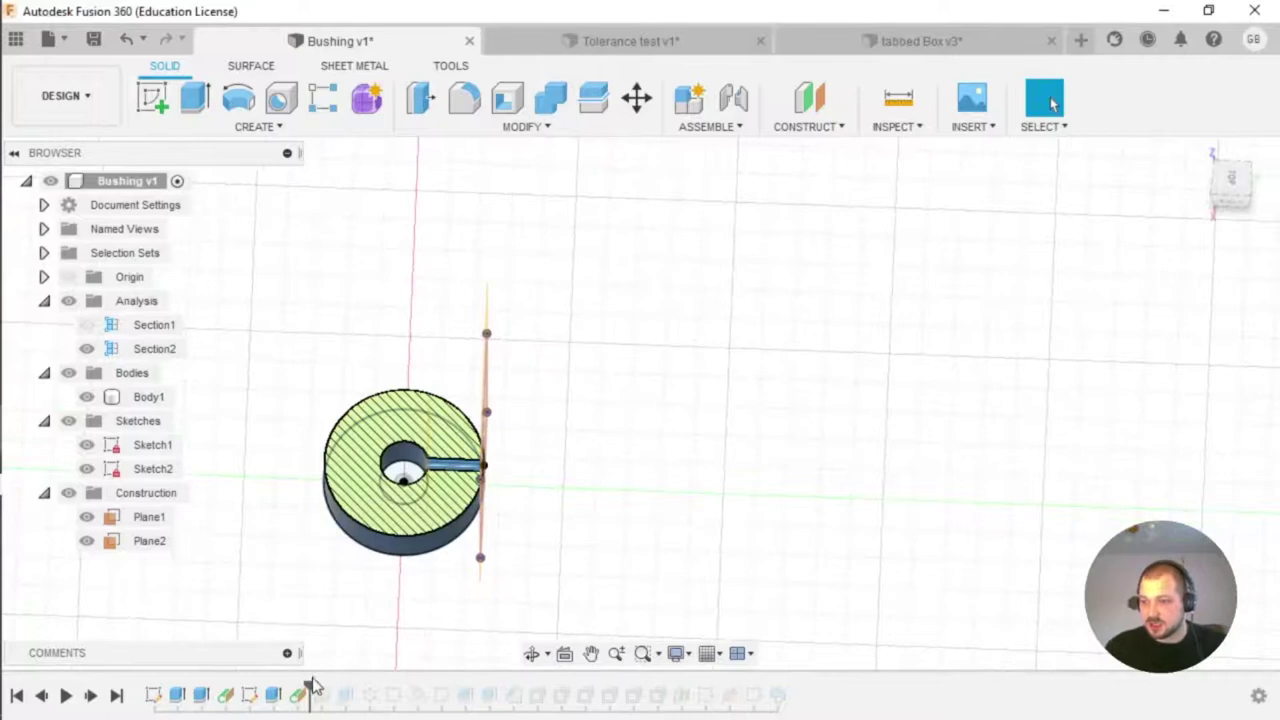
Step: Roll the design history forward past the midplane feature, and show Plane3 between the two tangent planes
left_click_drag(308, 685, 334, 686)
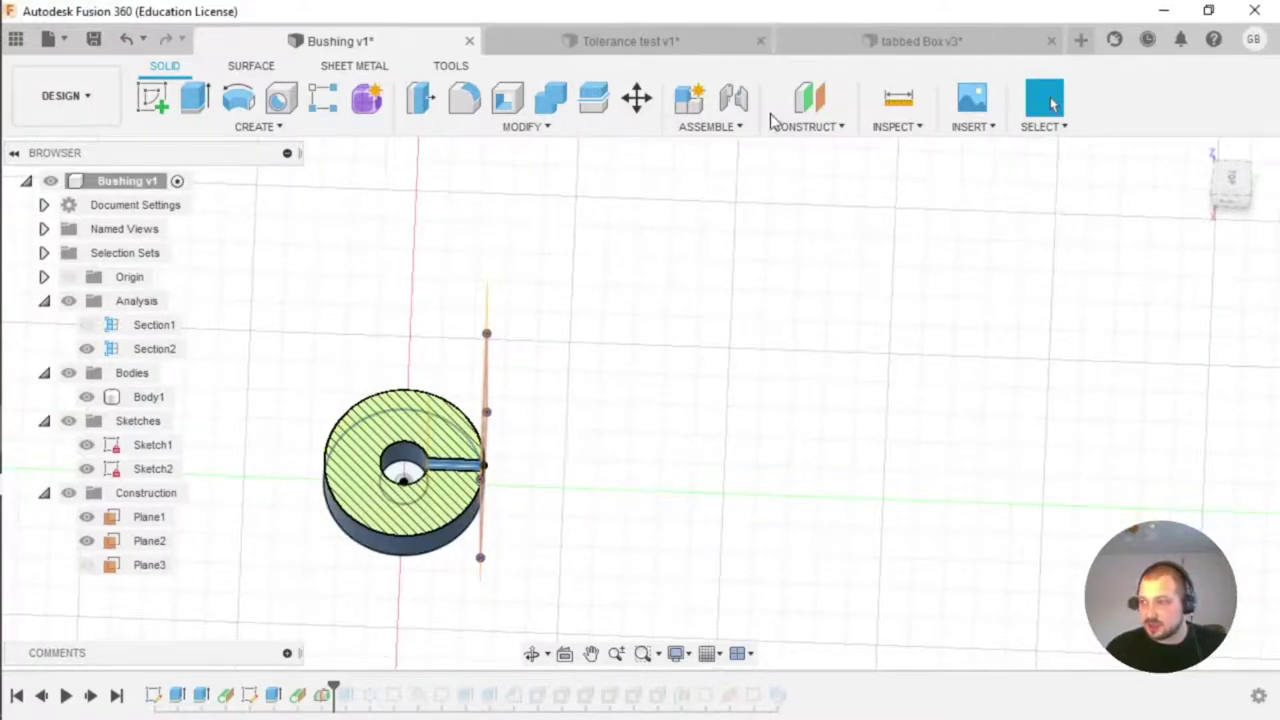
left_click(810, 130)
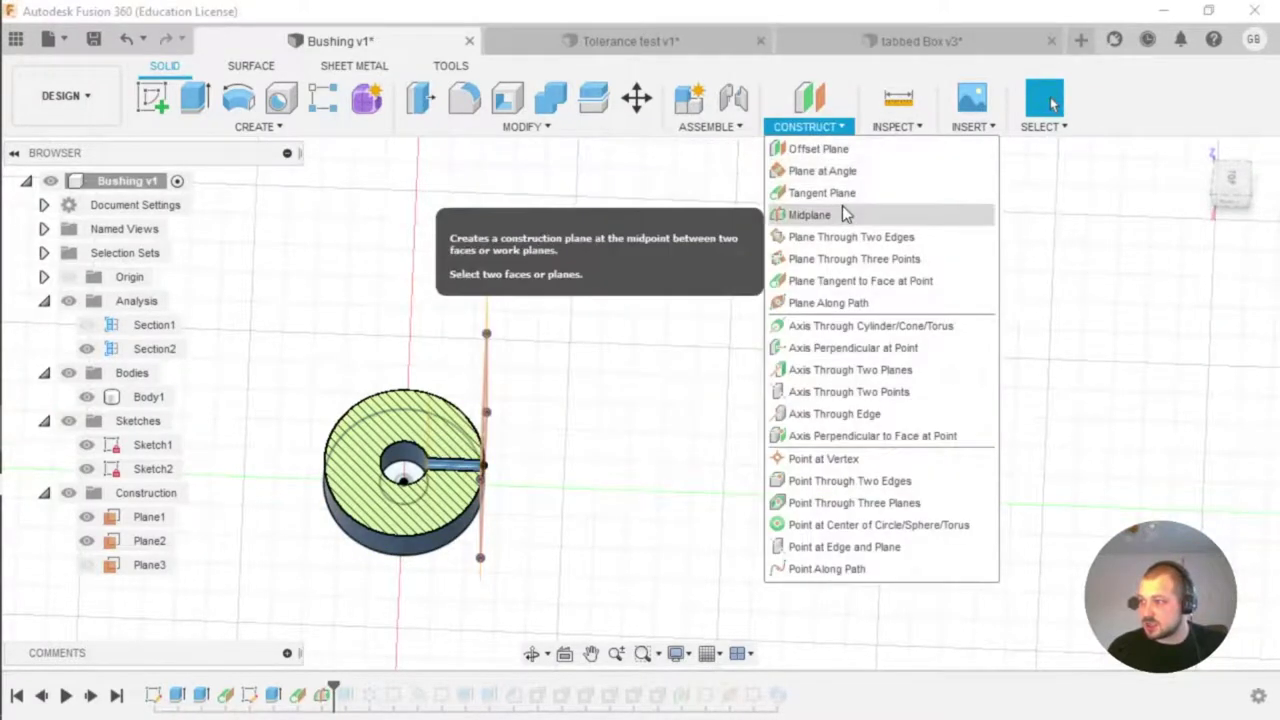
left_click(86, 564)
middle_click_drag(557, 557, 400, 402, "shift")
key("Escape")
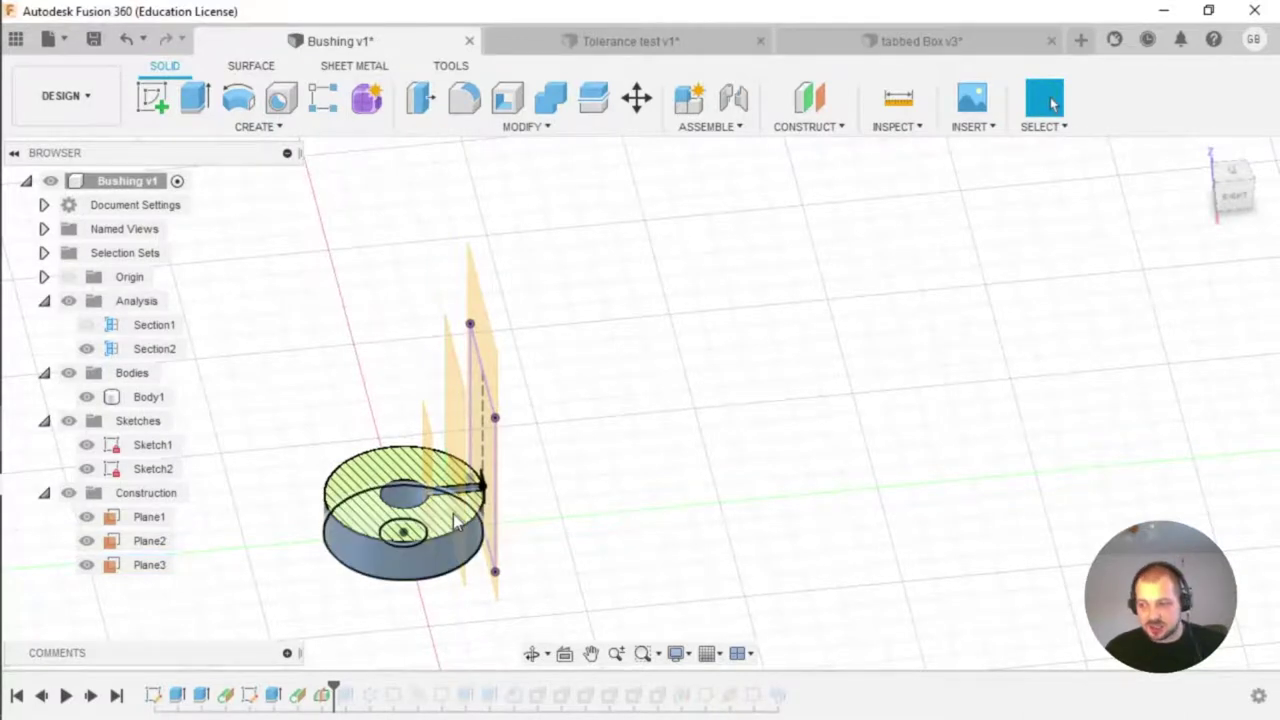
middle_click_drag(514, 437, 439, 426, "shift")
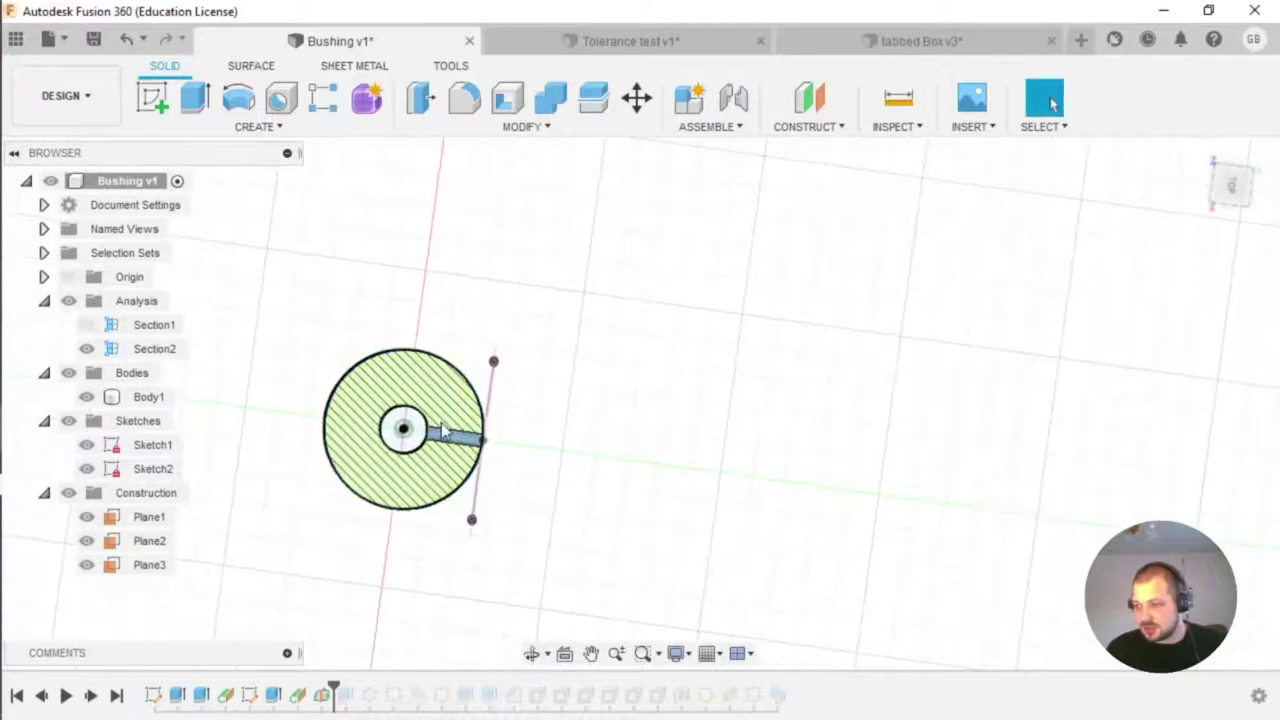
mouse_move(526, 466)
middle_mouse_down("shift")
mouse_move(528, 414)
mouse_move(529, 448)
mouse_move(543, 434)
mouse_move(530, 460)
middle_mouse_up("shift")
Step: Roll the design history forward past the rectangular pocket cut crossing the side hole, and open that feature for editing
left_click_drag(338, 687, 354, 685)
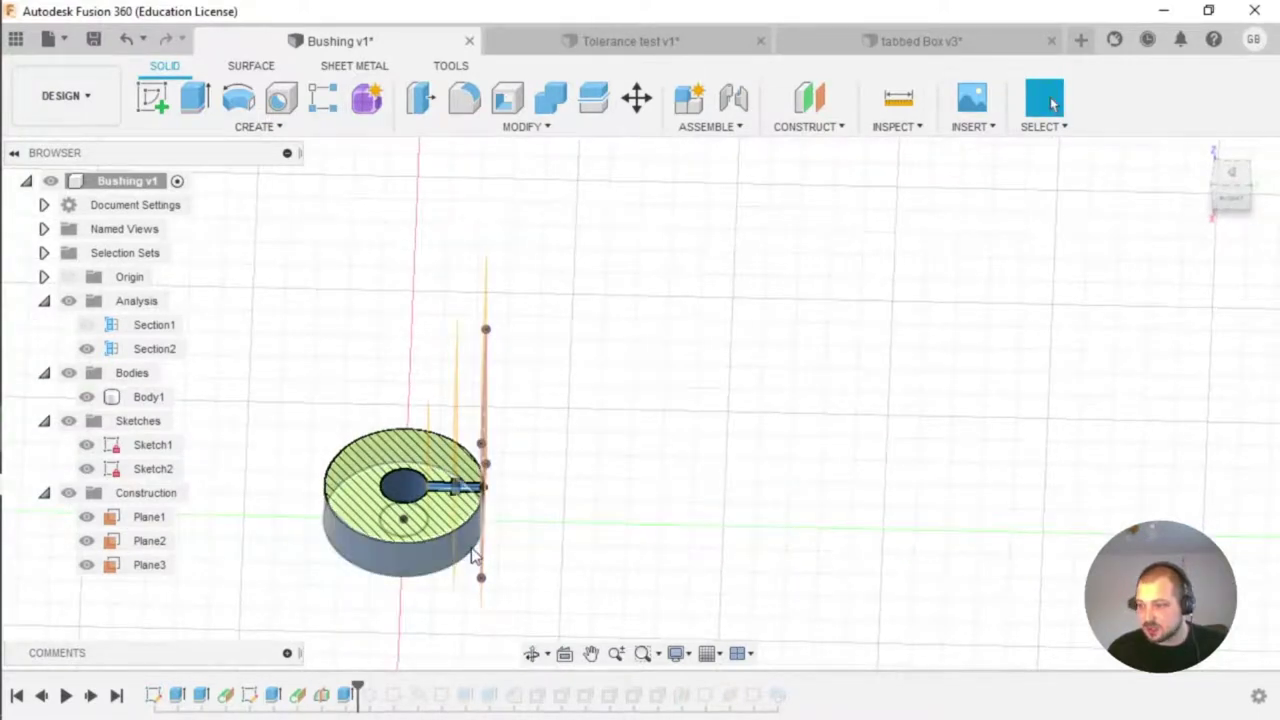
mouse_move(466, 464)
middle_mouse_down("shift")
mouse_move(465, 488)
mouse_move(482, 488)
middle_mouse_up("shift")
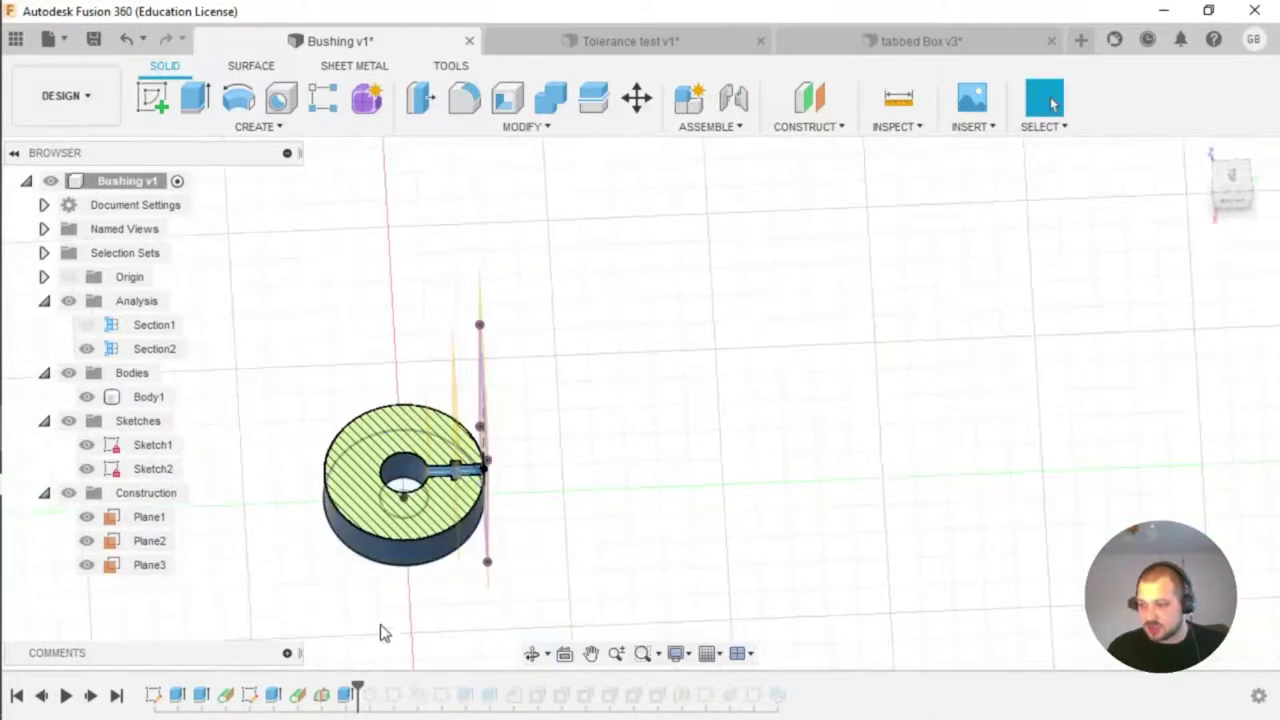
double_click(345, 695)
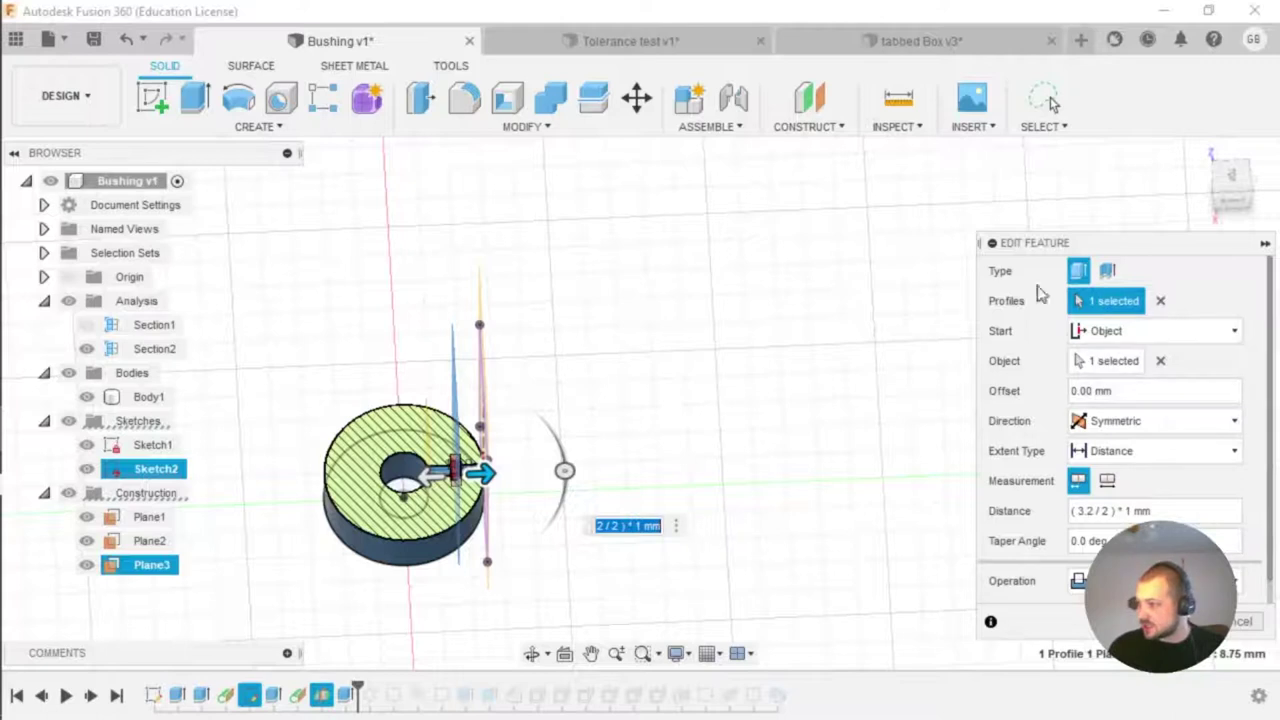
middle_click_drag(550, 490, 450, 430, "shift")
scroll(467, 518, "up", 3)
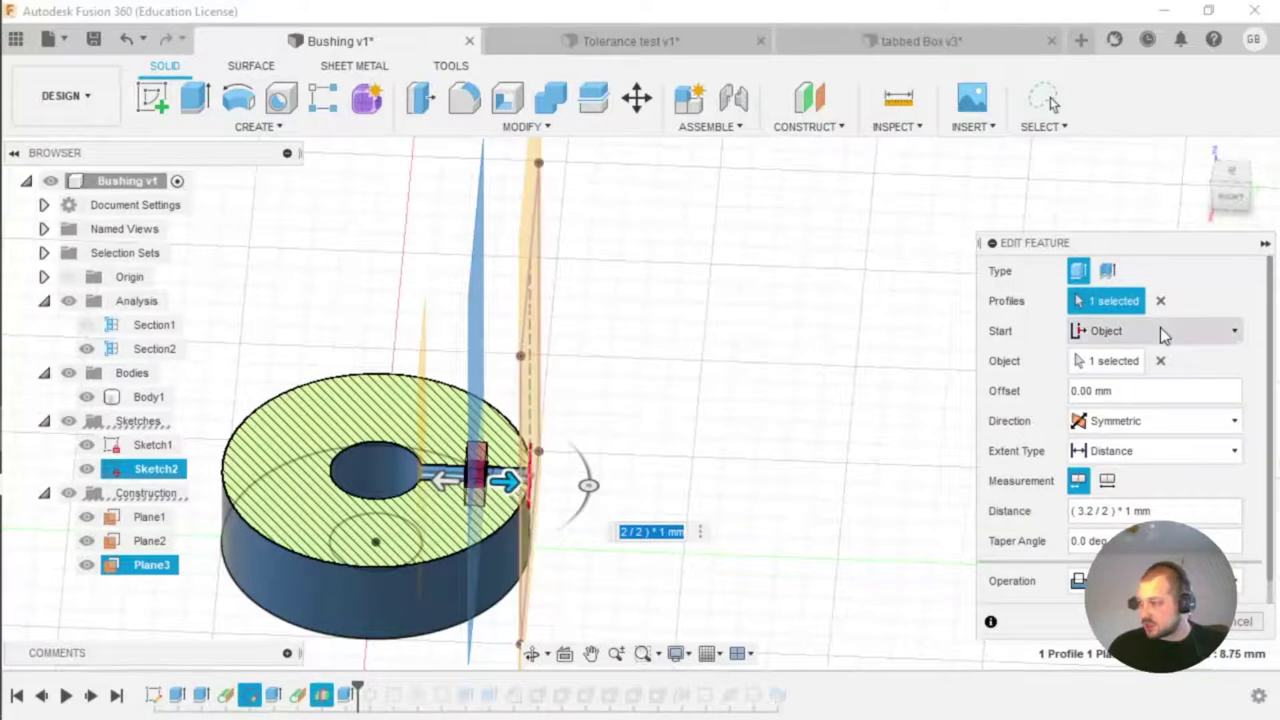
Step: Examine the pocket cut's start options, keeping Object with the midplane as the starting reference
left_click(1157, 331)
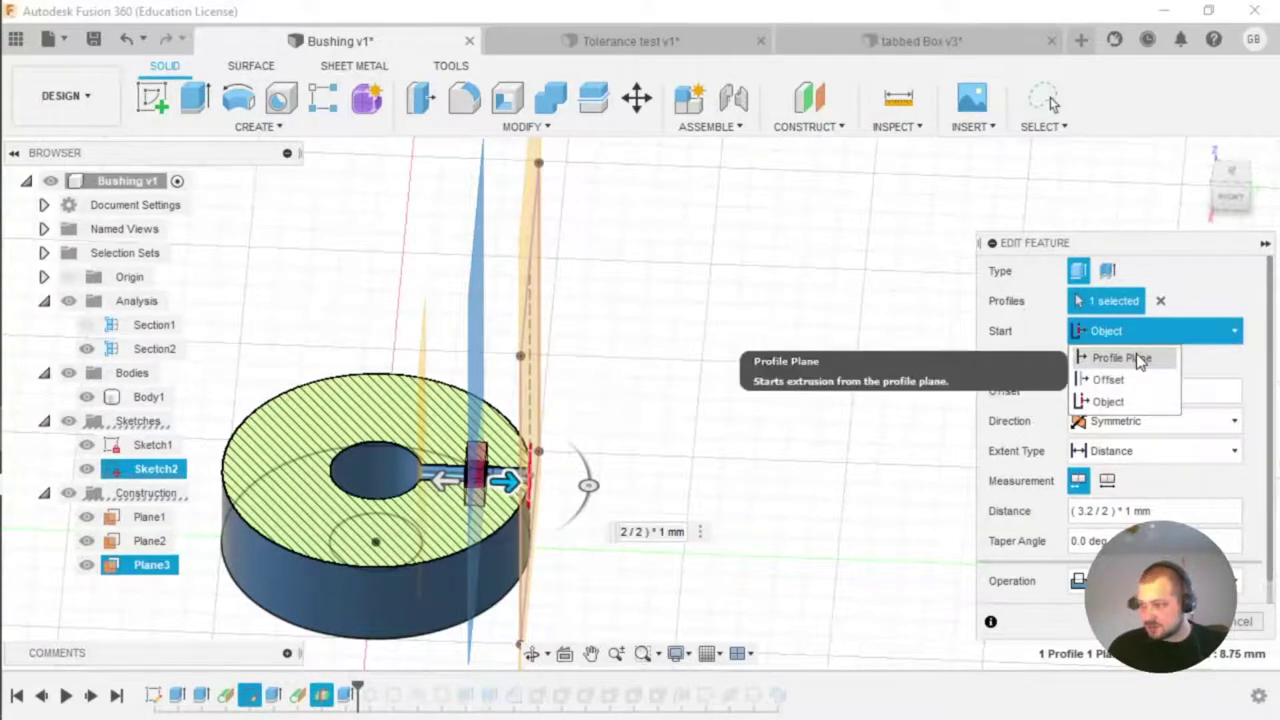
left_click(1139, 340)
left_click(1120, 337)
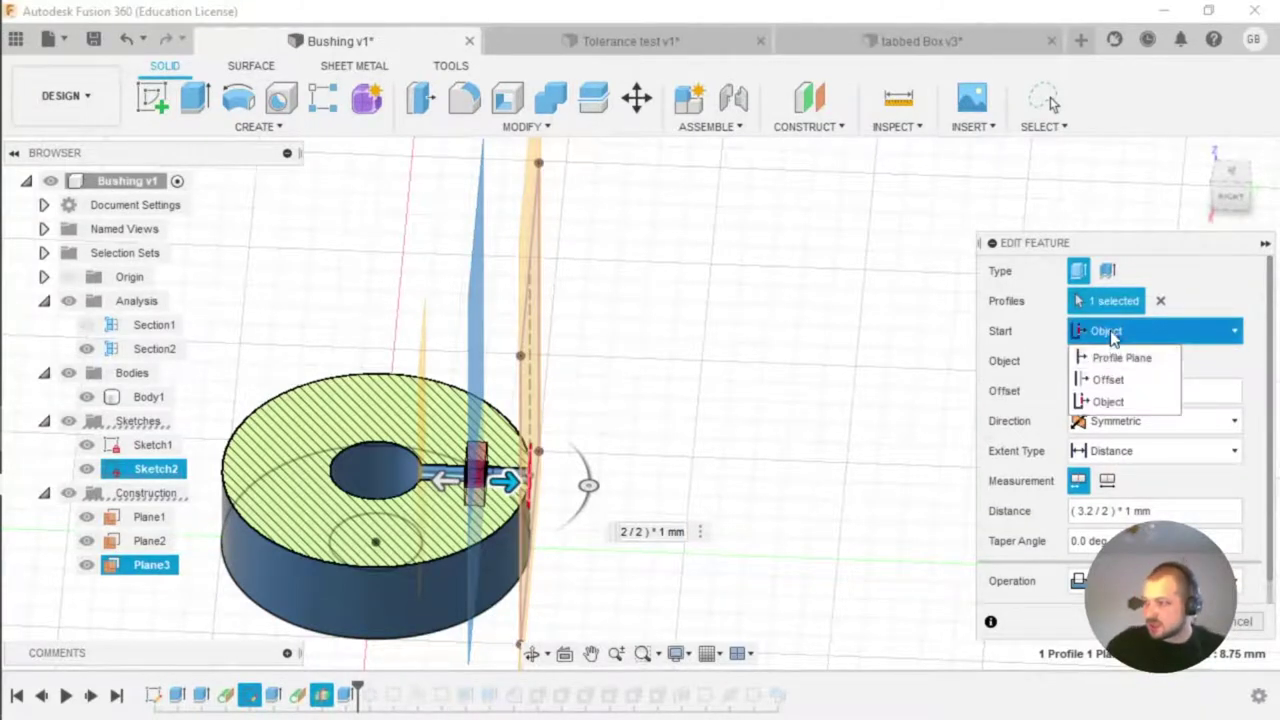
left_click(1111, 331)
mouse_move(469, 323)
middle_mouse_down("shift")
mouse_move(490, 305)
mouse_move(463, 316)
middle_mouse_up("shift")
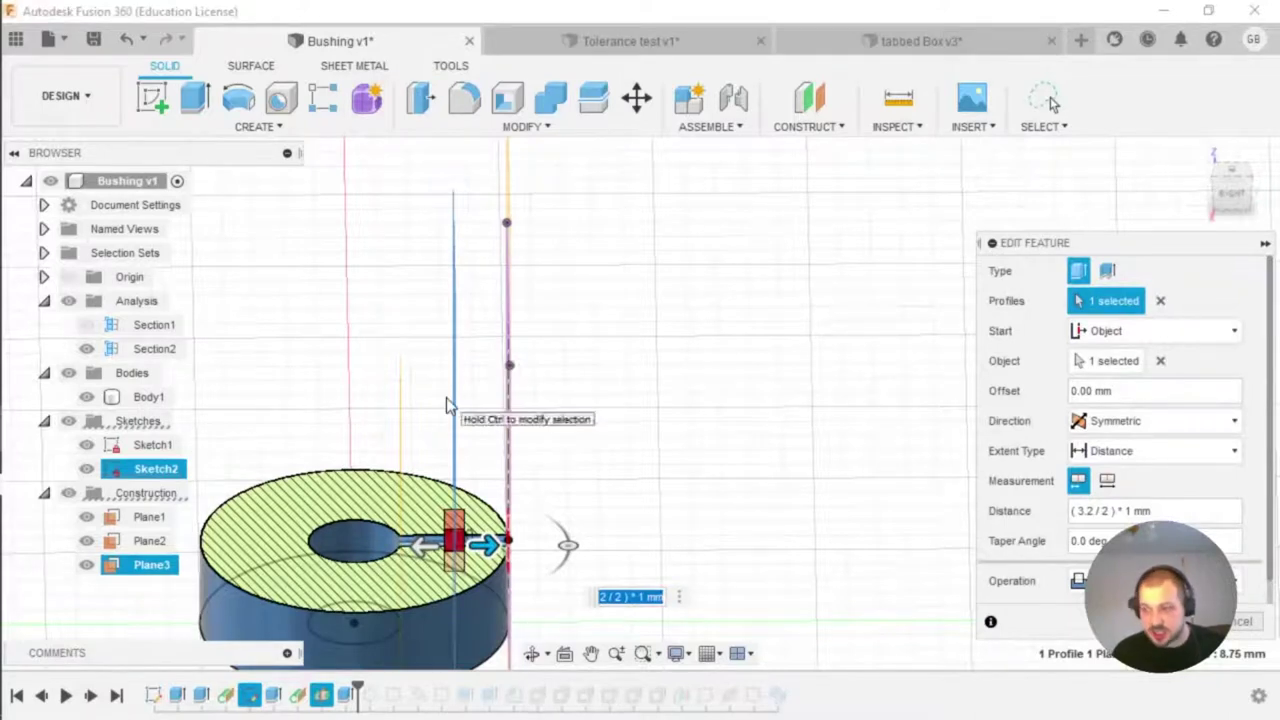
Step: Compare the pocket cut's direction options by trying One Side, and set the direction back to Symmetric
middle_click_drag(446, 386, 420, 532, "shift")
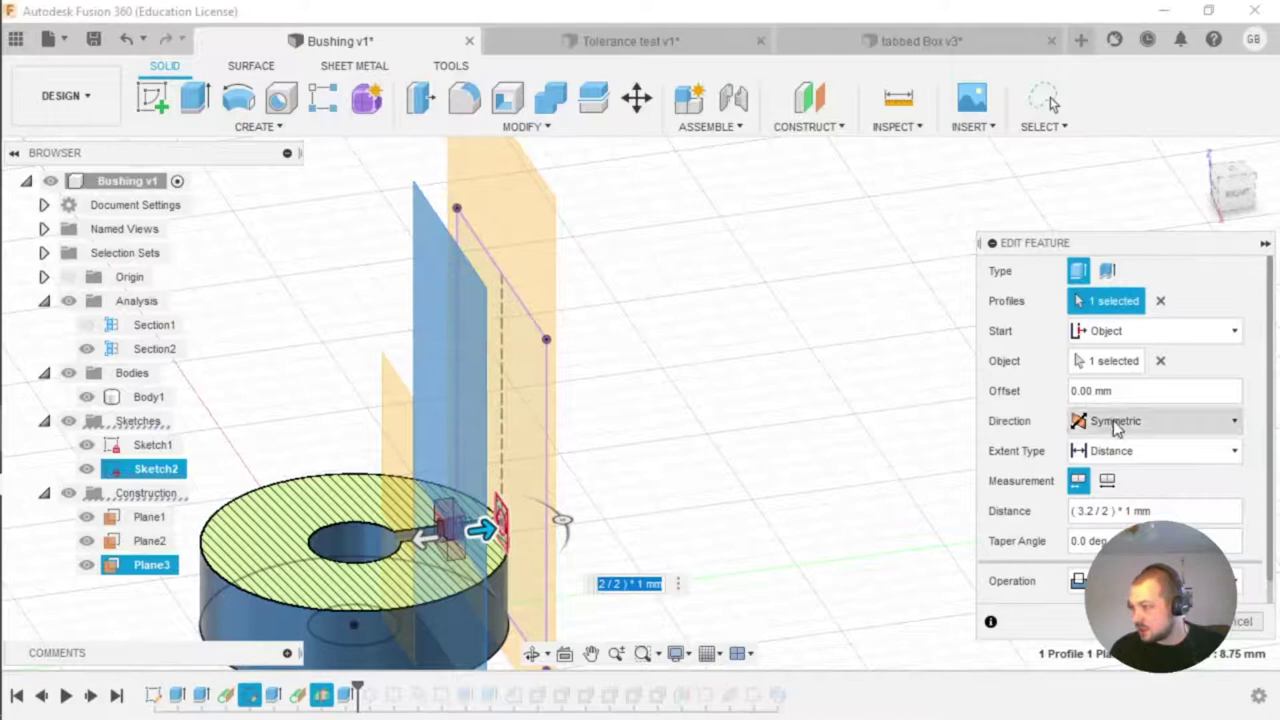
left_click(1185, 425)
left_click(1185, 425)
left_click(1185, 421)
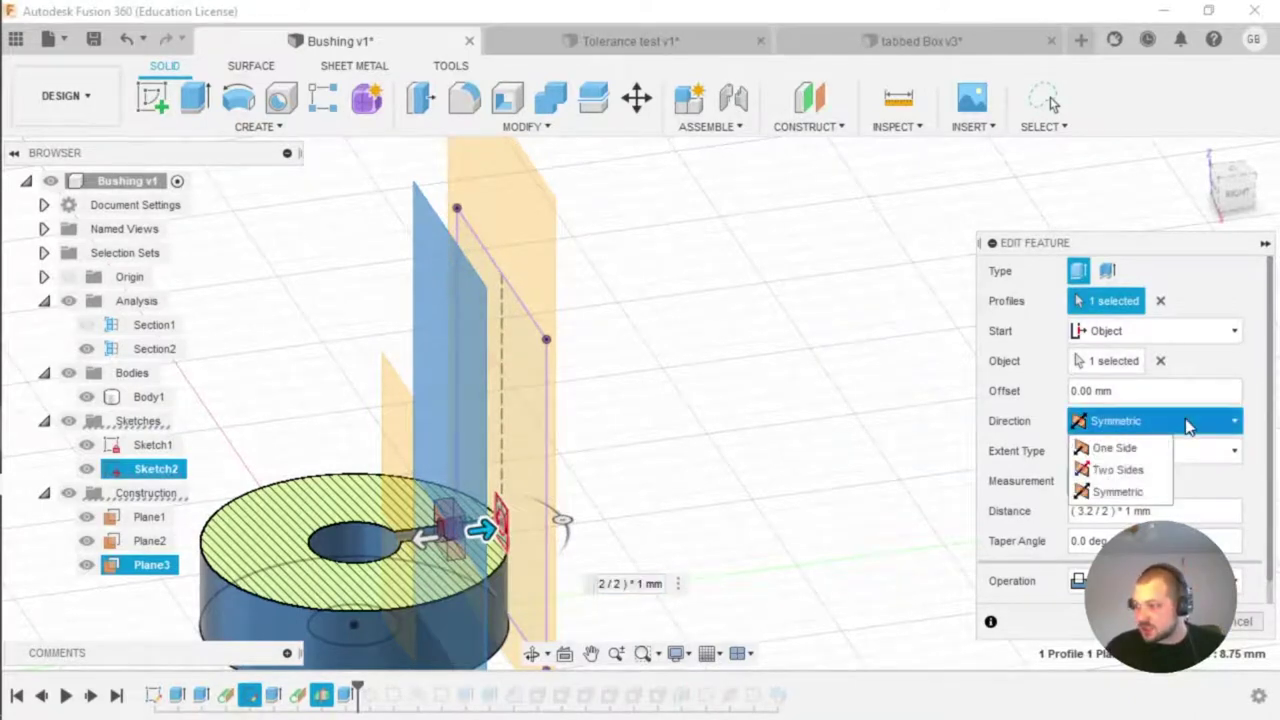
left_click(1142, 447)
left_click(1155, 428)
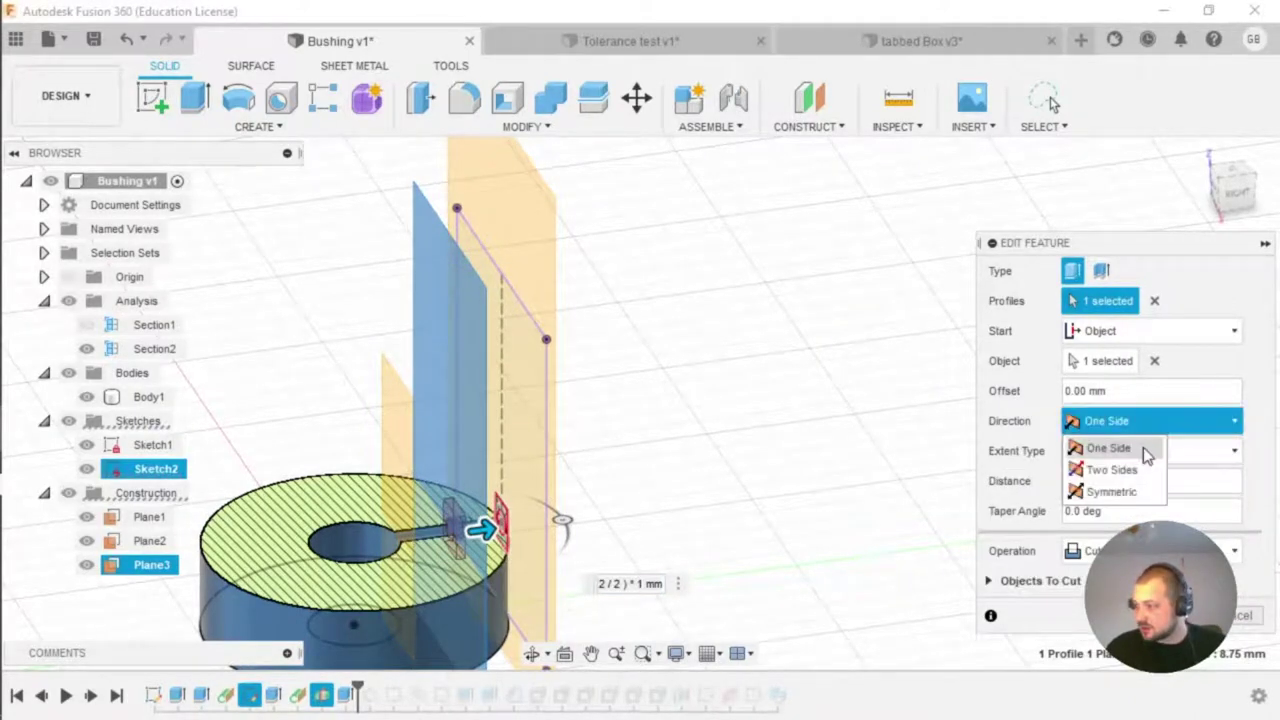
left_click(1134, 492)
Step: Inspect the pocket cut's half-width distance expression around the midplane, accept the feature edit, and view the resulting pocket
middle_click_drag(492, 525, 450, 560, "shift")
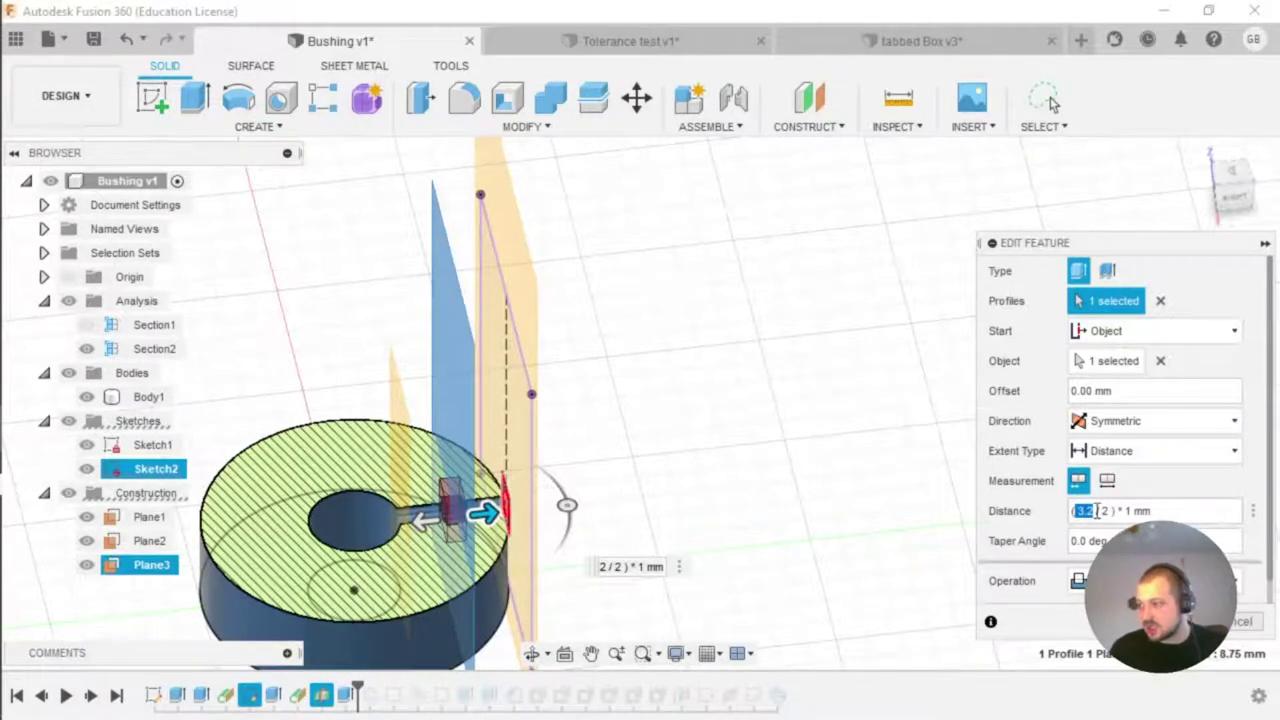
middle_click_drag(482, 508, 534, 519, "shift")
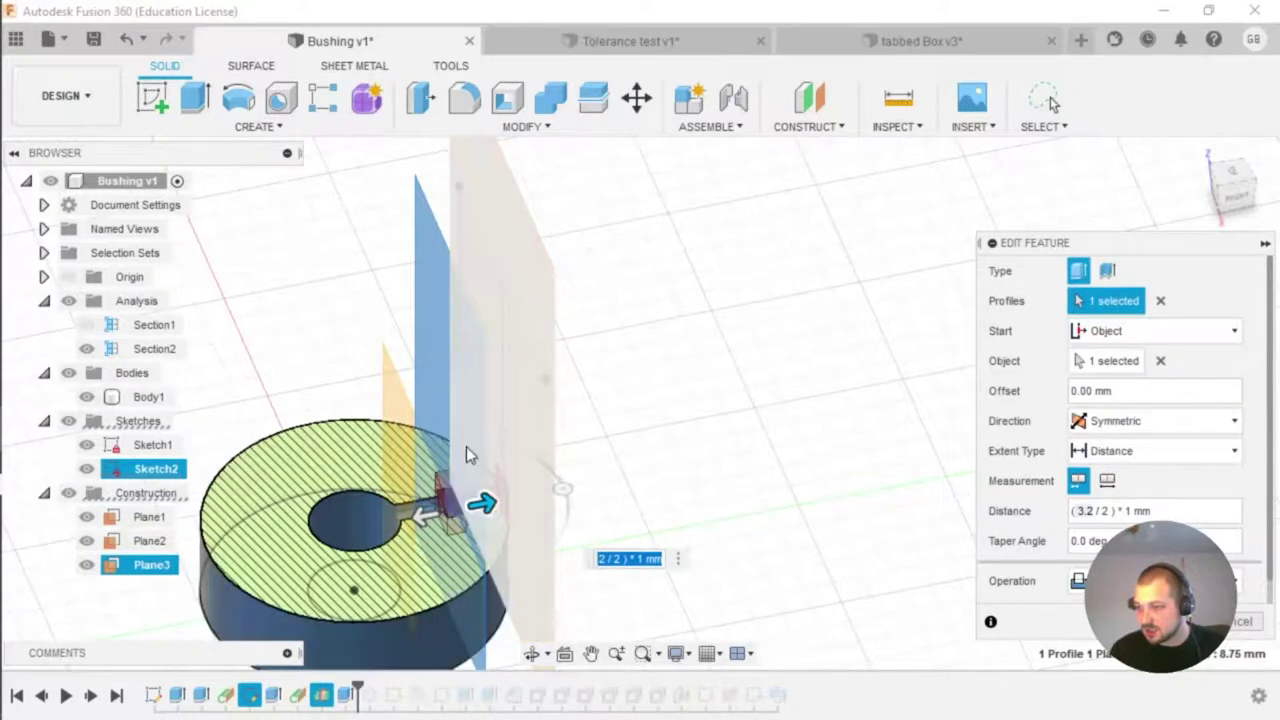
left_click(1164, 621)
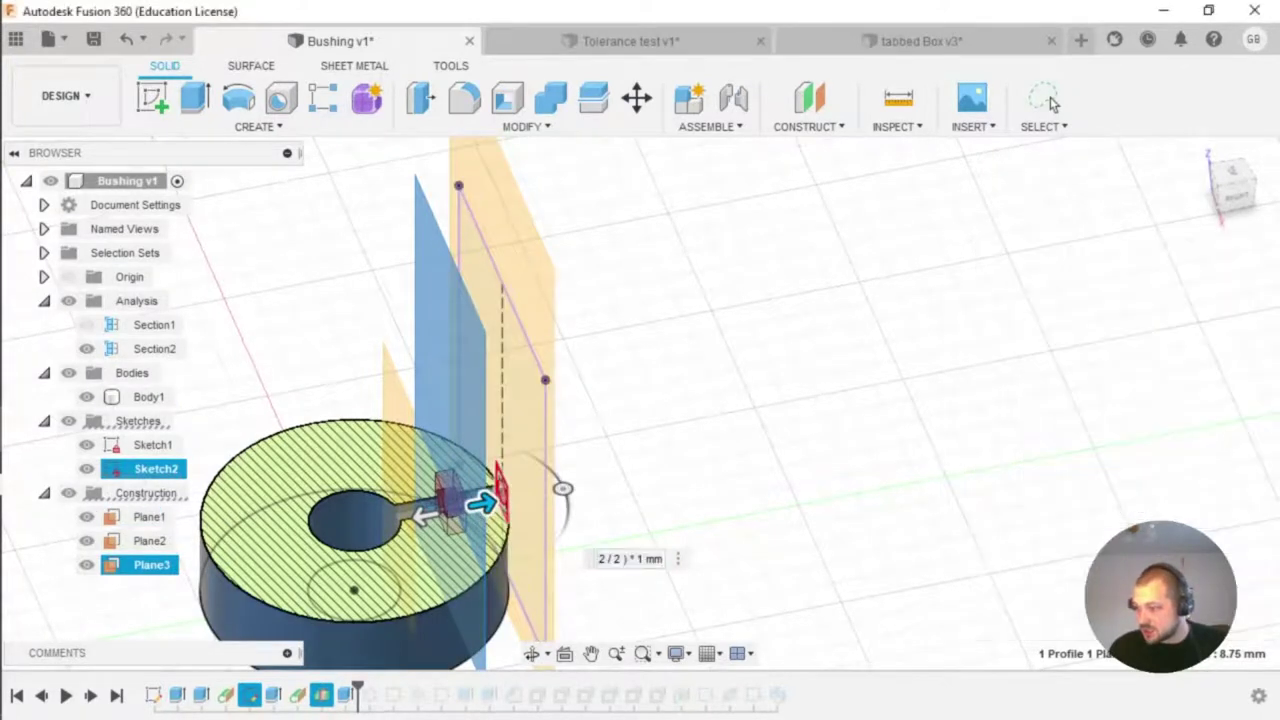
middle_click_drag(452, 514, 450, 482, "shift")
scroll(450, 483, "up", 3)
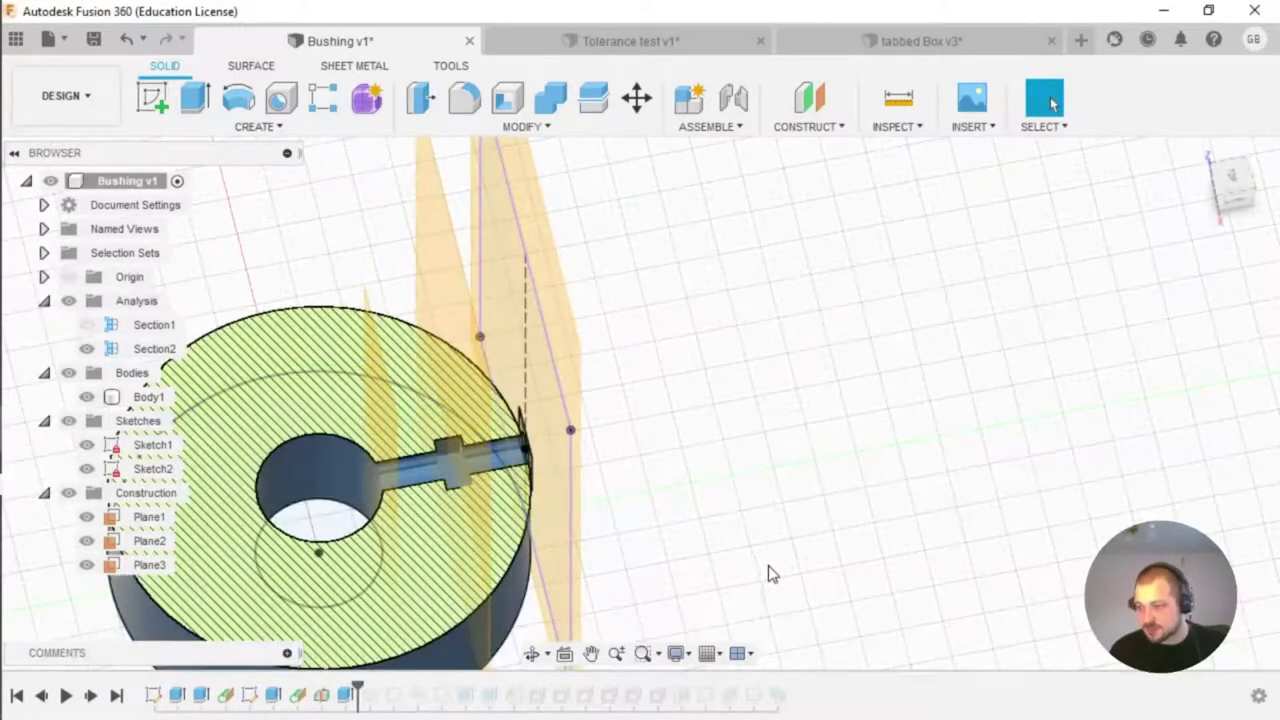
Step: Roll the design history forward past the circular pattern and hide all construction planes to show the patterned side holes and pockets
scroll(766, 571, "down", 2)
left_click_drag(362, 681, 380, 684)
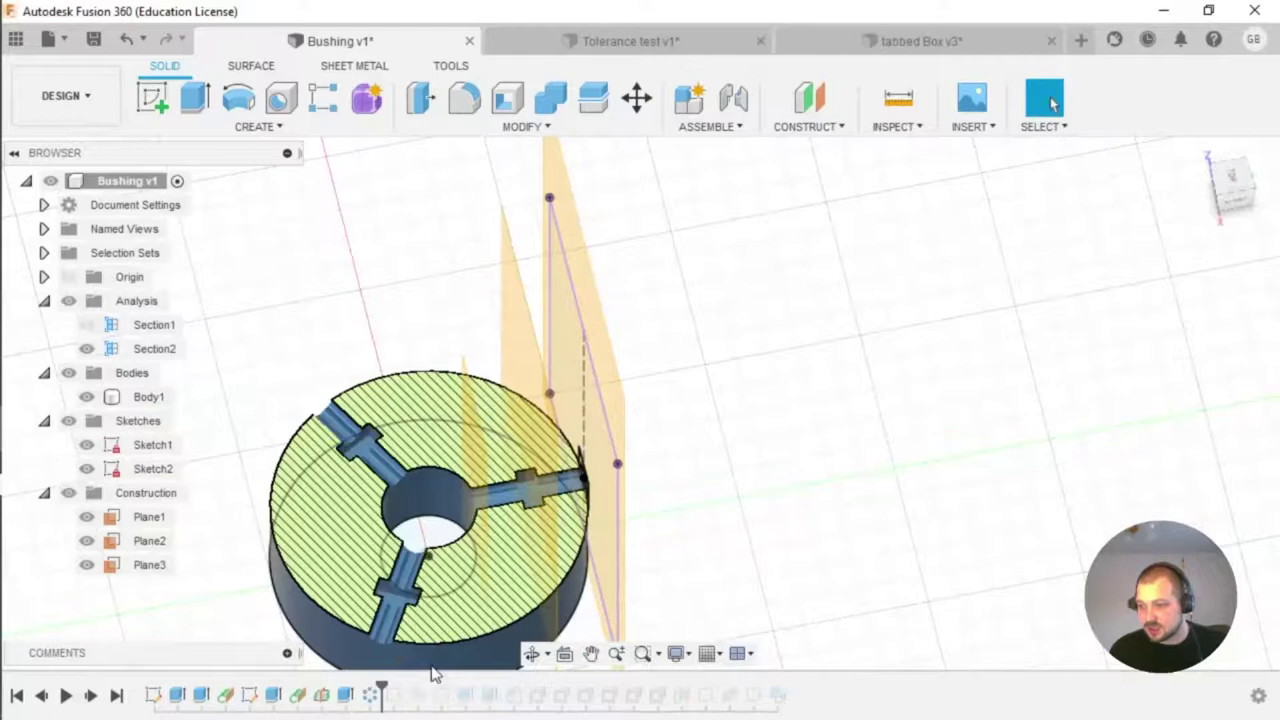
middle_click_drag(714, 543, 747, 401)
left_click(1046, 100)
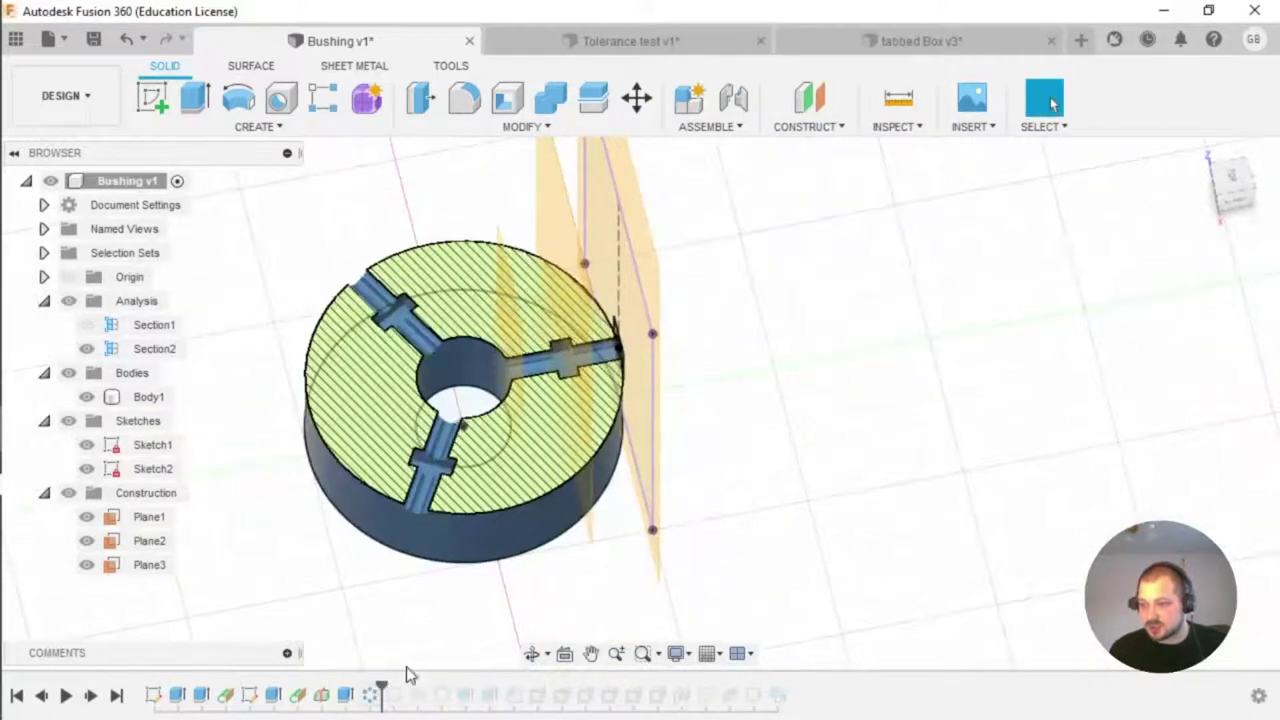
left_click(68, 493)
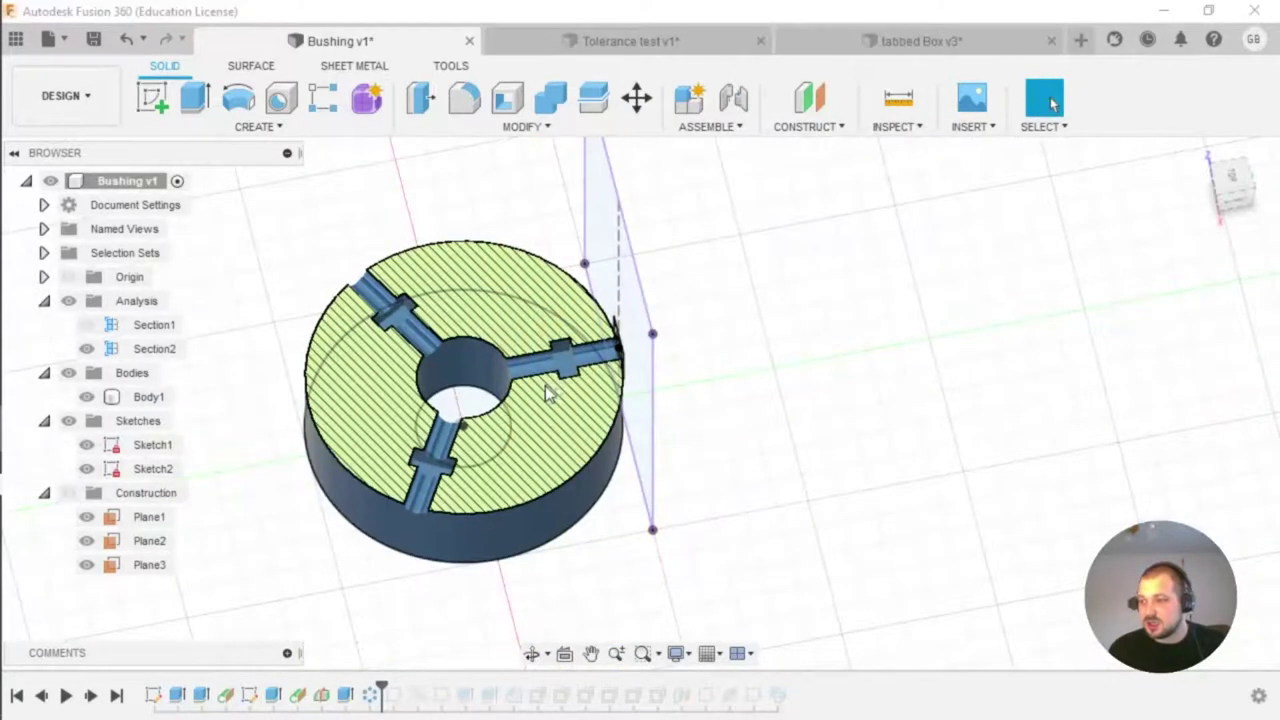
left_click(577, 357)
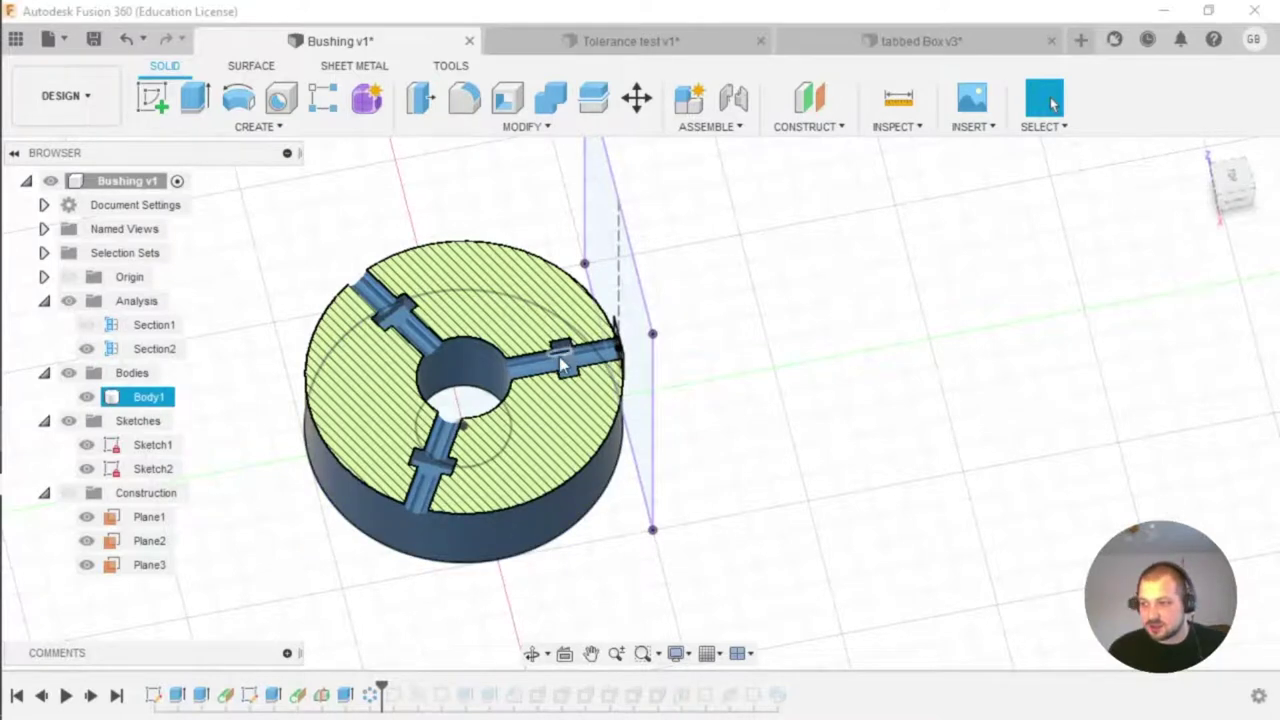
left_click(455, 400)
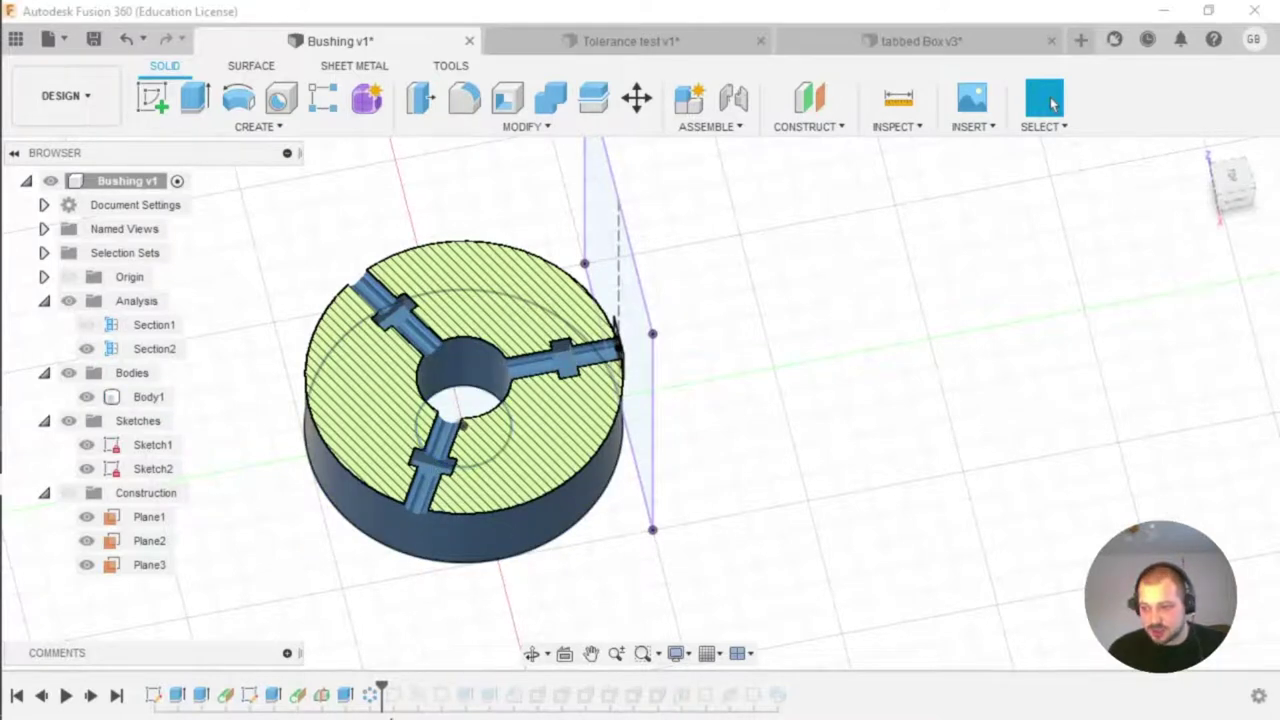
Step: Open the circular pattern for editing, review its feature objects and axis selection, and accept it with quantity 3
double_click(371, 695)
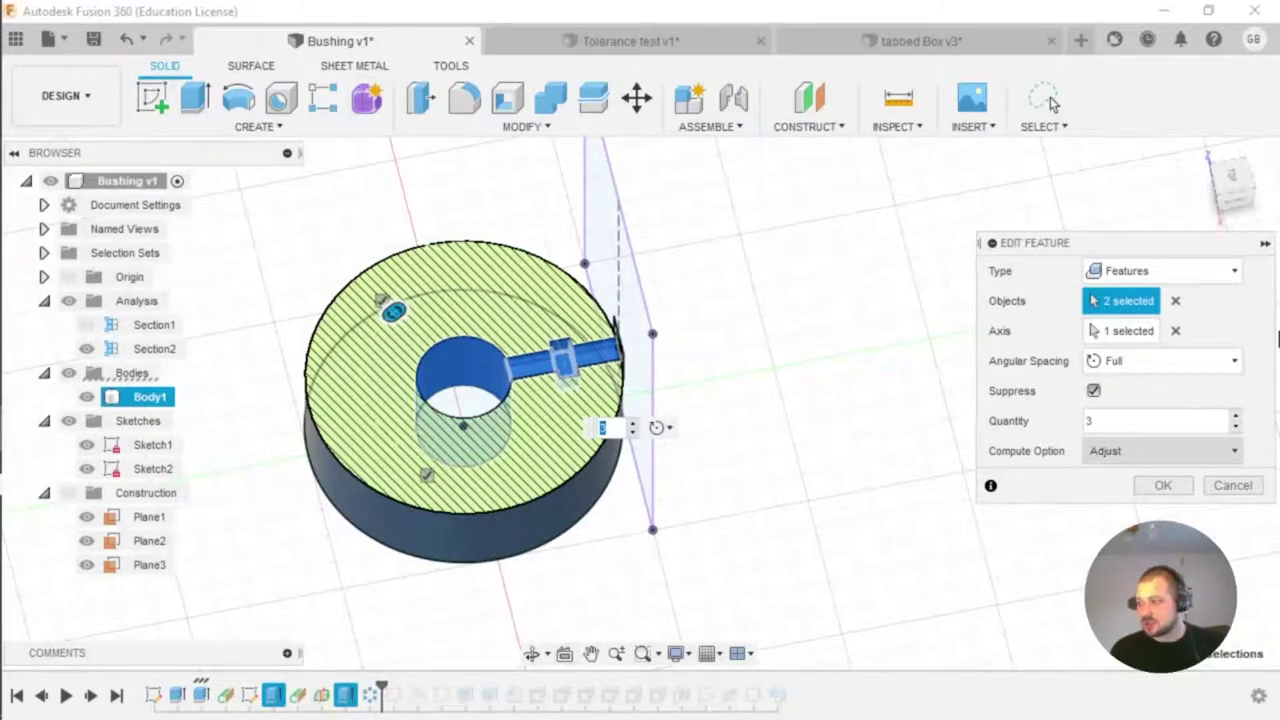
left_click(1118, 330)
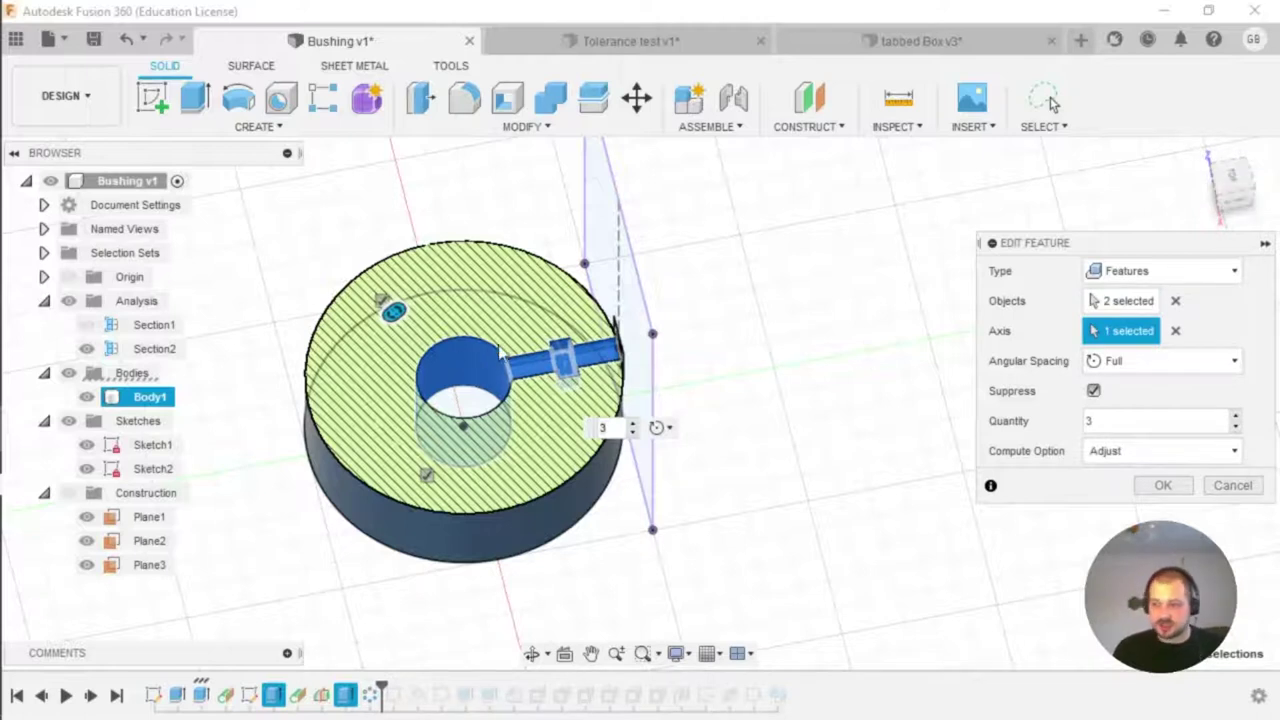
left_click(1162, 486)
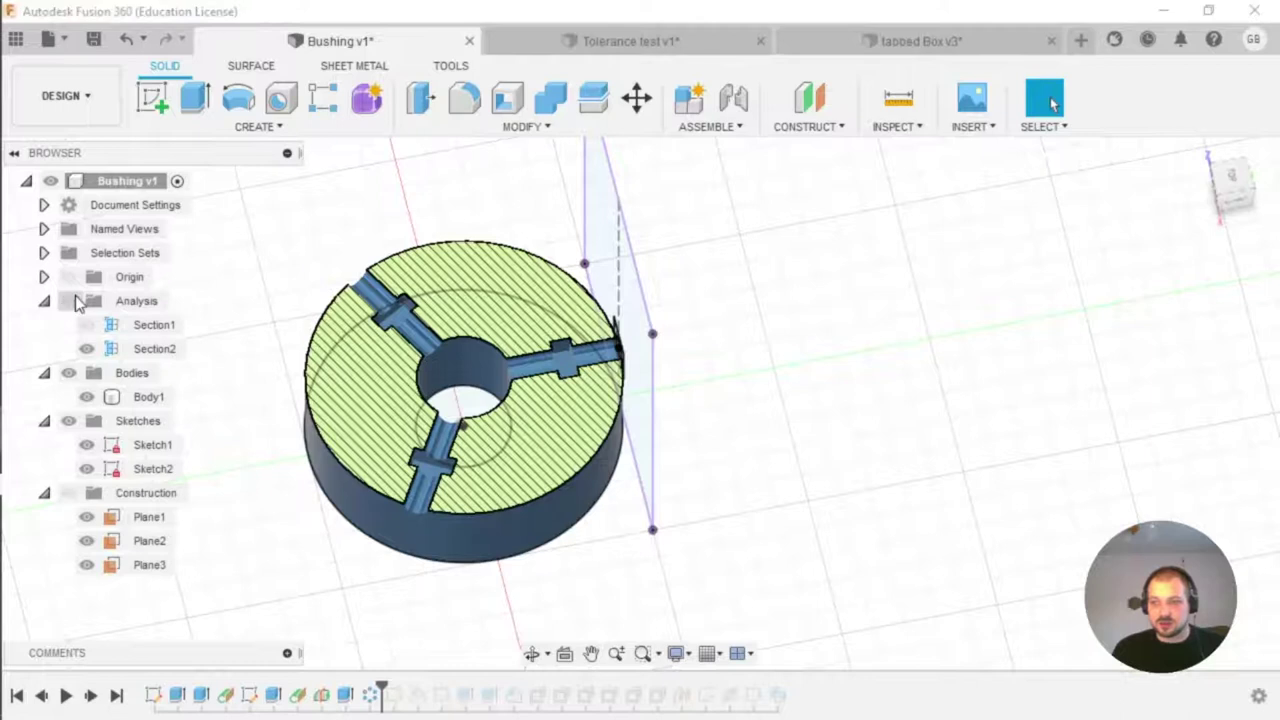
Step: Start a new section analysis and hide the existing Section2 so the whole body is uncut
left_click(87, 324)
middle_click_drag(837, 334, 784, 432, "shift")
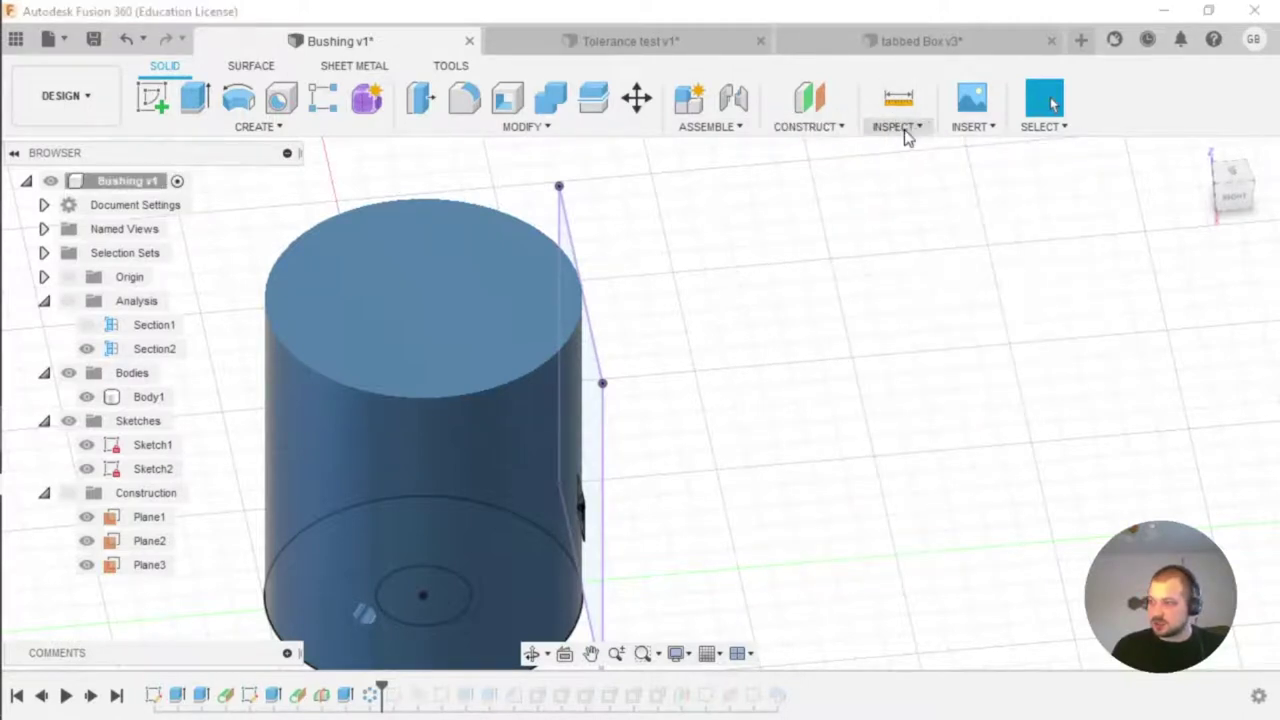
left_click(900, 128)
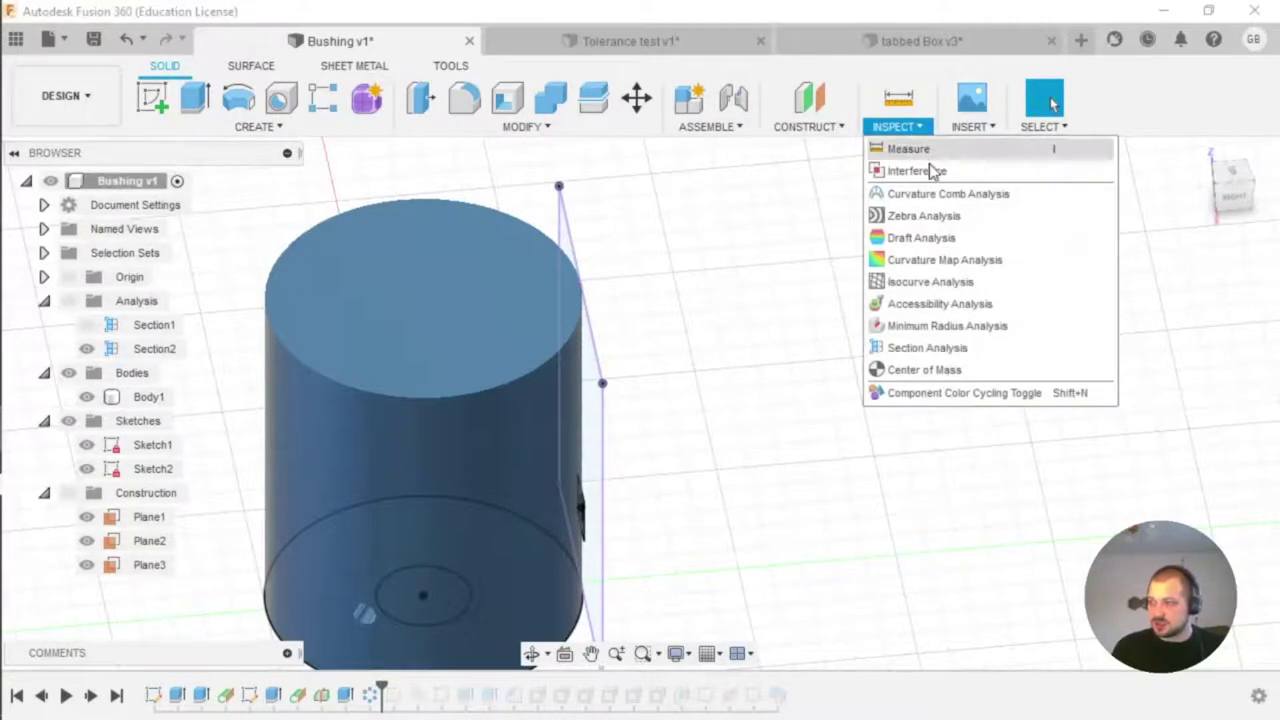
left_click(1000, 350)
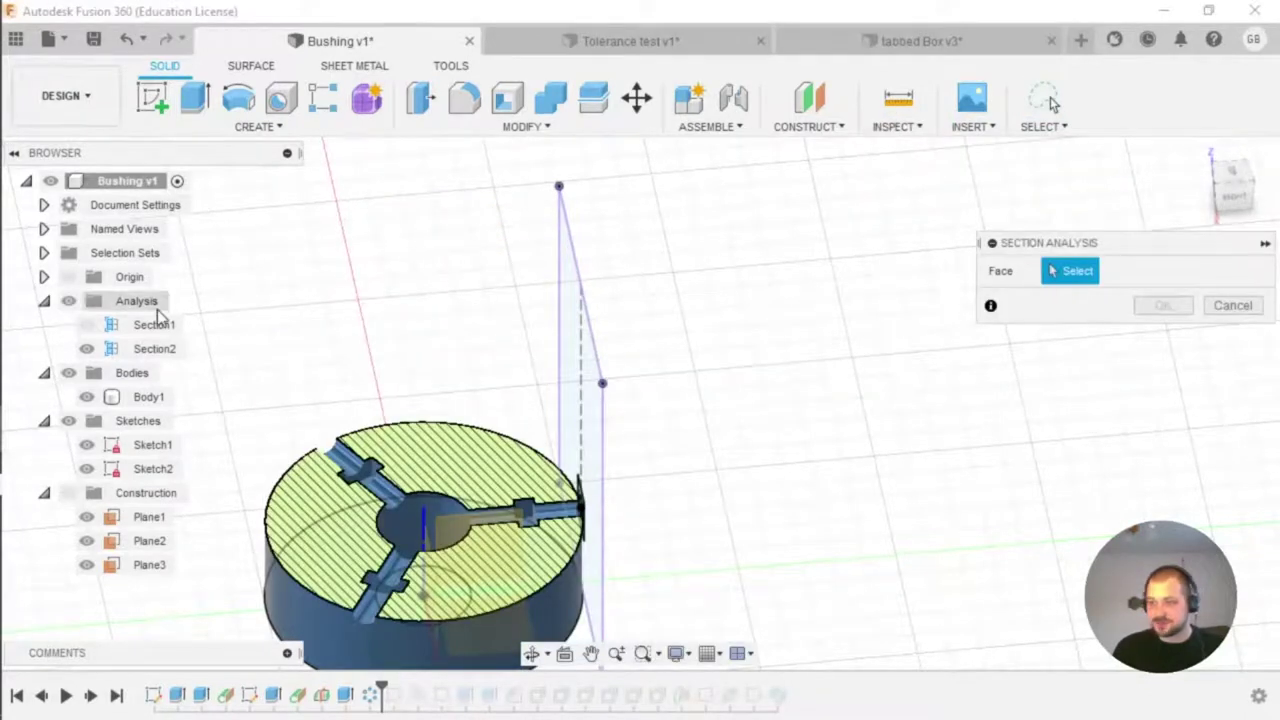
middle_click_drag(752, 533, 574, 486, "shift")
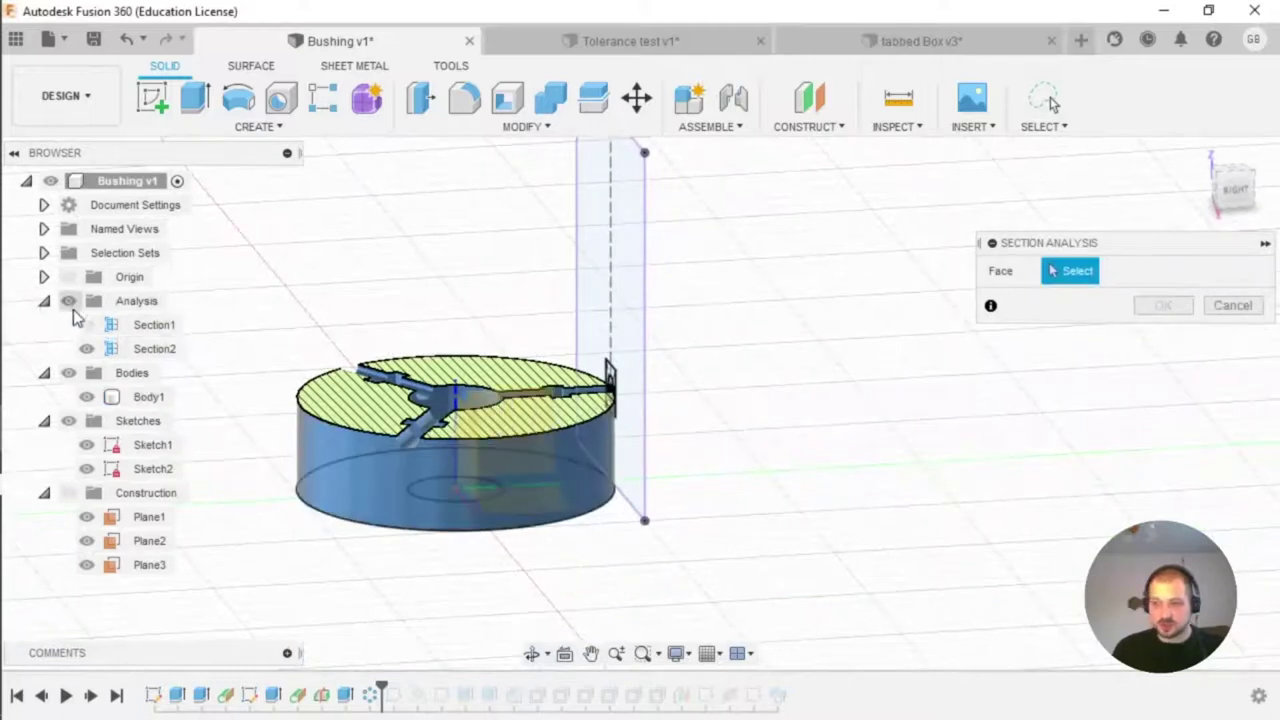
left_click(87, 348)
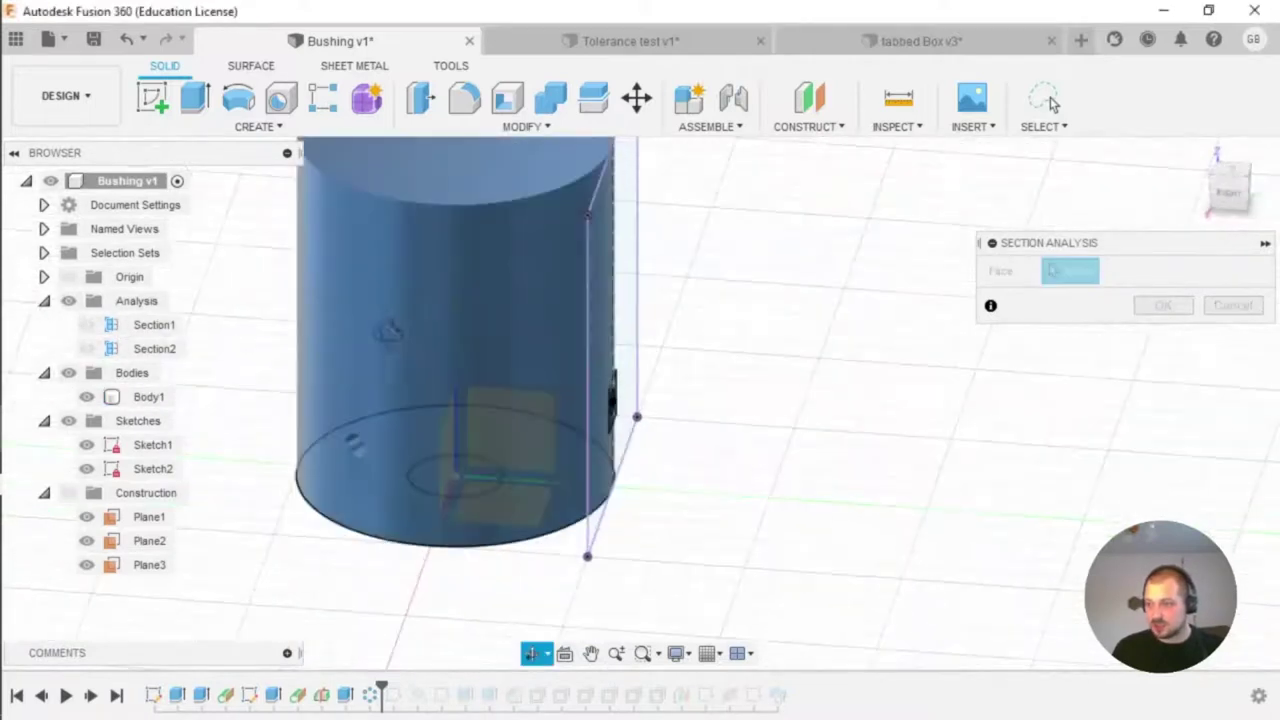
Step: Create a vertical section on the YZ plane at 0.00 mm distance, and show the Analysis folder to display it
left_click(525, 428)
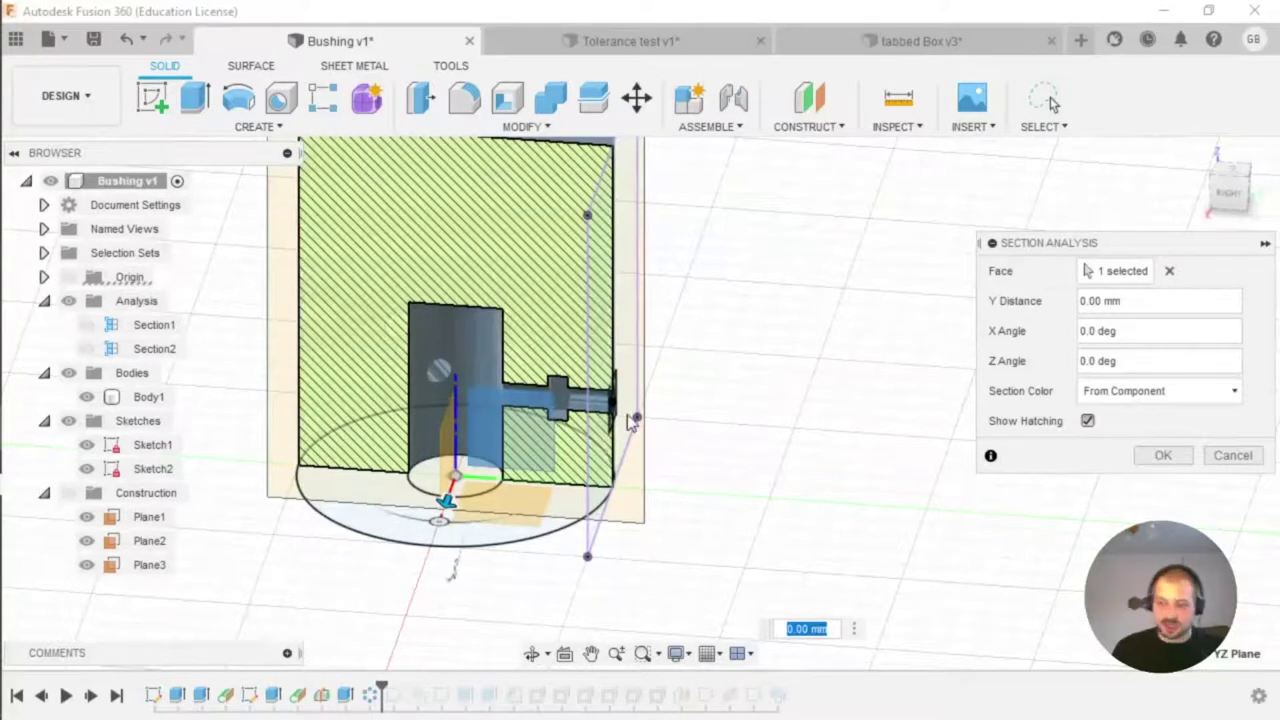
mouse_move(666, 391)
middle_mouse_down("shift")
mouse_move(523, 451)
mouse_move(483, 450)
mouse_move(480, 423)
middle_mouse_up("shift")
middle_click_drag(645, 390, 686, 389, "shift")
middle_click_drag(552, 323, 629, 363)
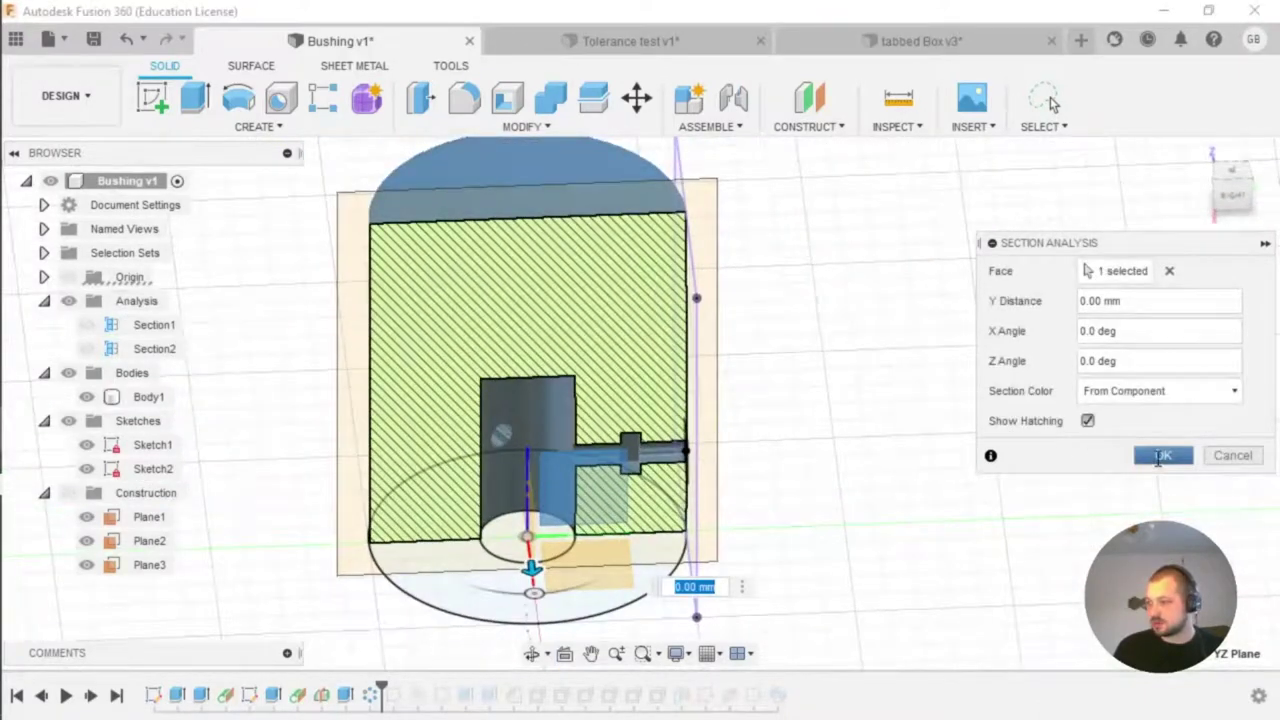
left_click(1160, 455)
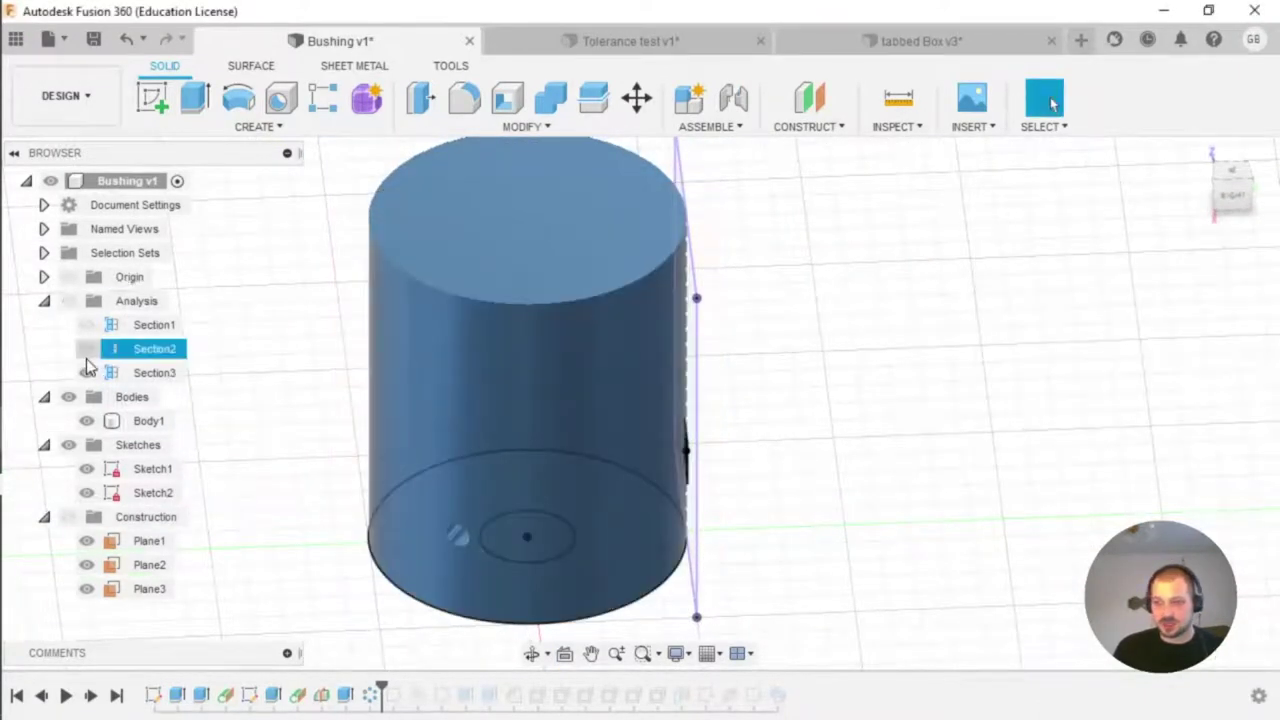
left_click(68, 301)
middle_click_drag(903, 466, 718, 385, "shift")
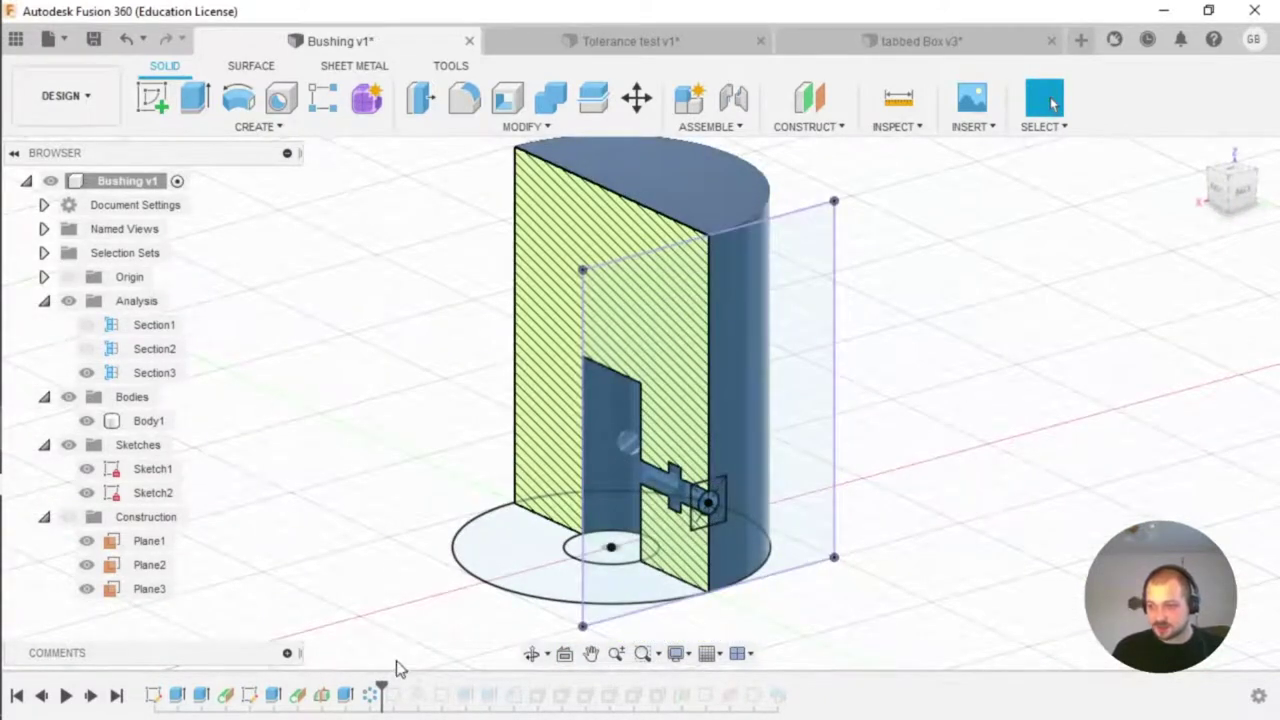
Step: Roll the design history forward past the third sketch, and hide Section3, Sketch1 and Sketch2
left_click_drag(381, 688, 405, 688)
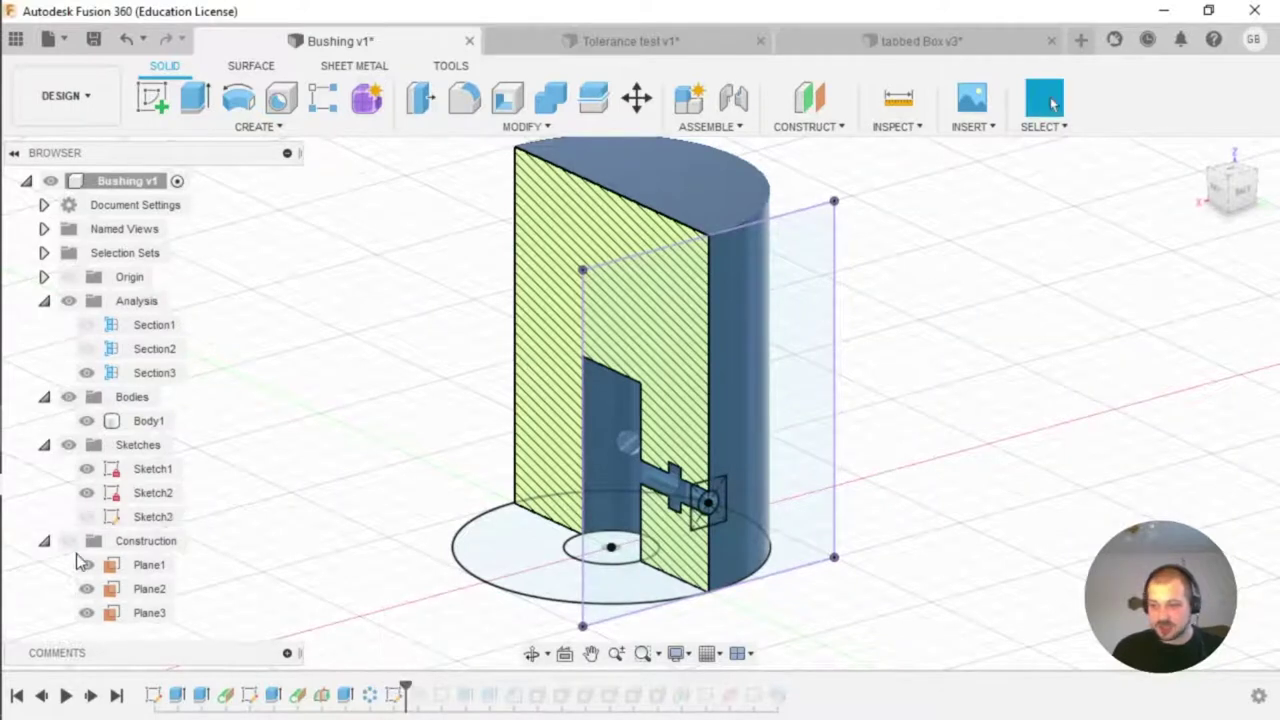
left_click(87, 372)
left_click(87, 492)
left_click(87, 468)
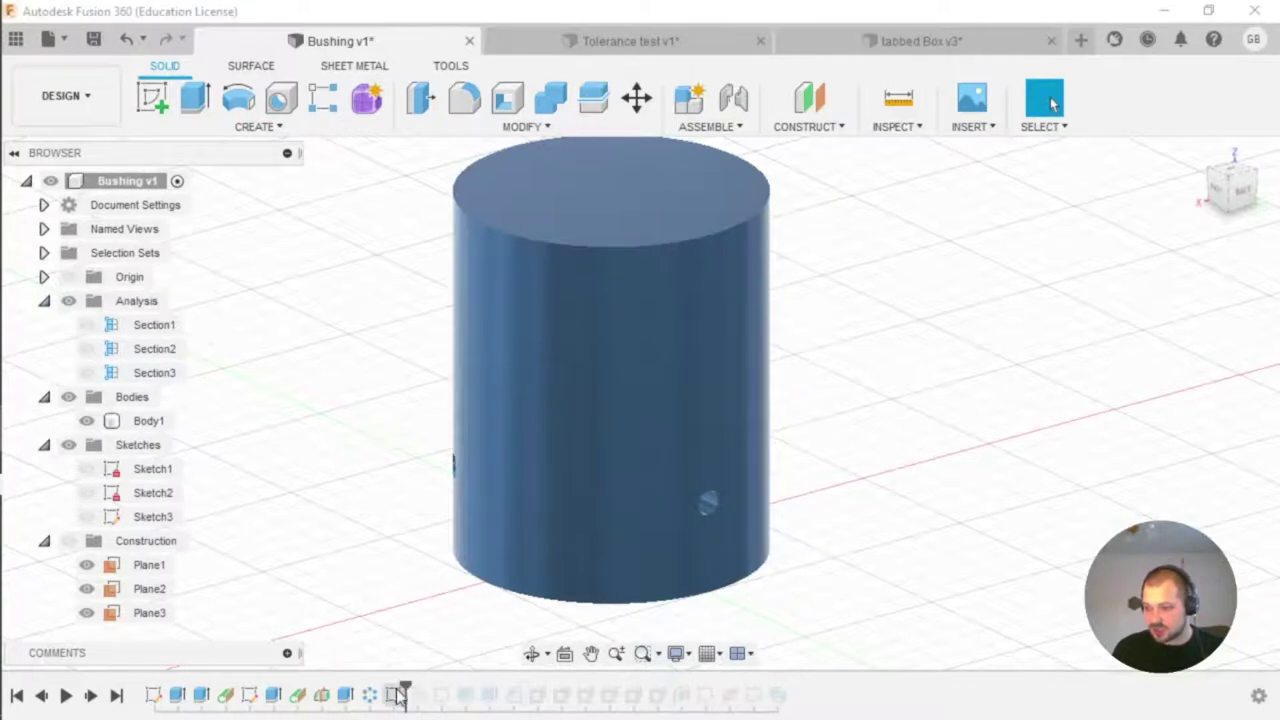
Step: Show the "Fab Academy 2021" text sketch on the bushing and open Sketch3 for editing
left_click(395, 694)
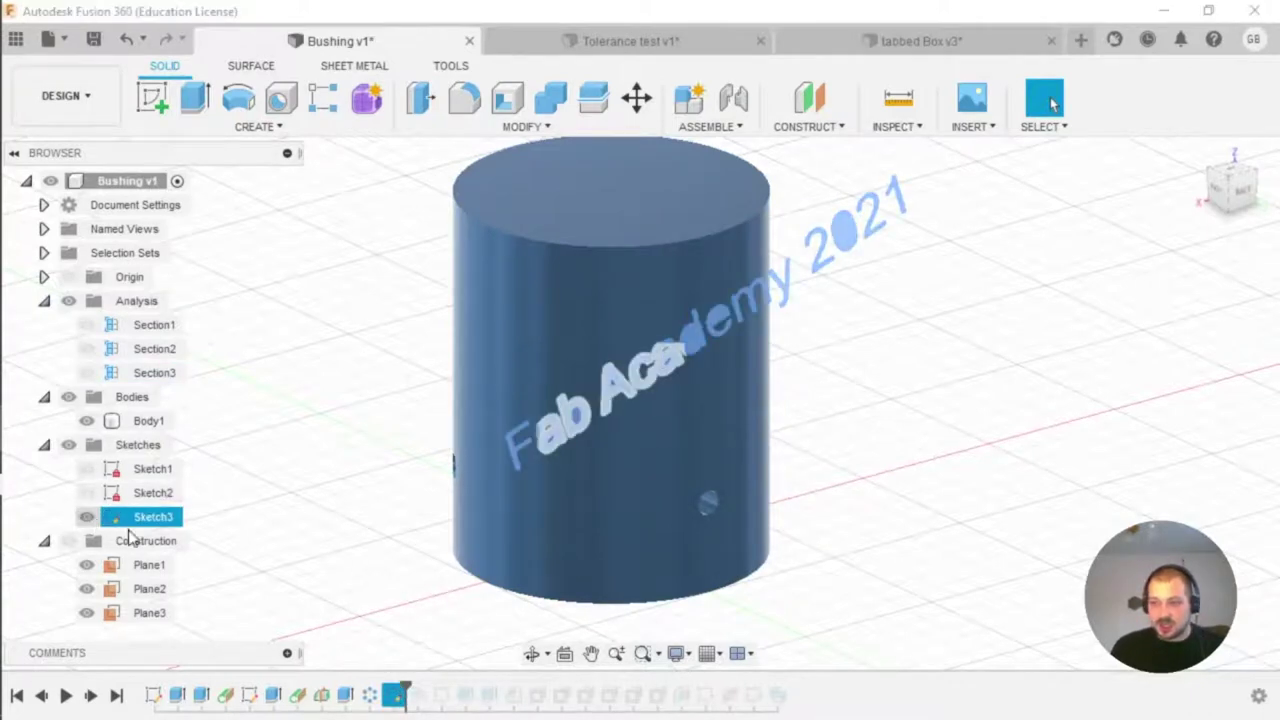
mouse_move(843, 523)
middle_mouse_down("shift")
mouse_move(756, 480)
mouse_move(786, 471)
middle_mouse_up("shift")
double_click(395, 694)
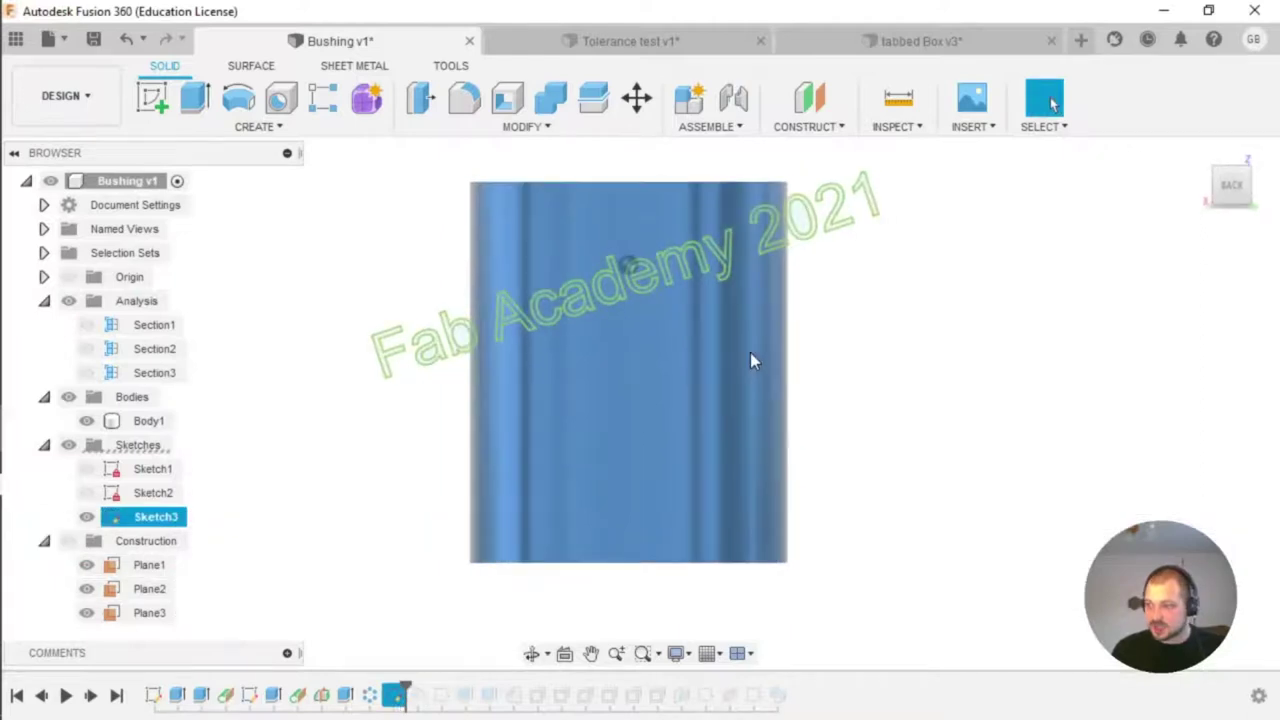
double_click(600, 280)
left_click(280, 127)
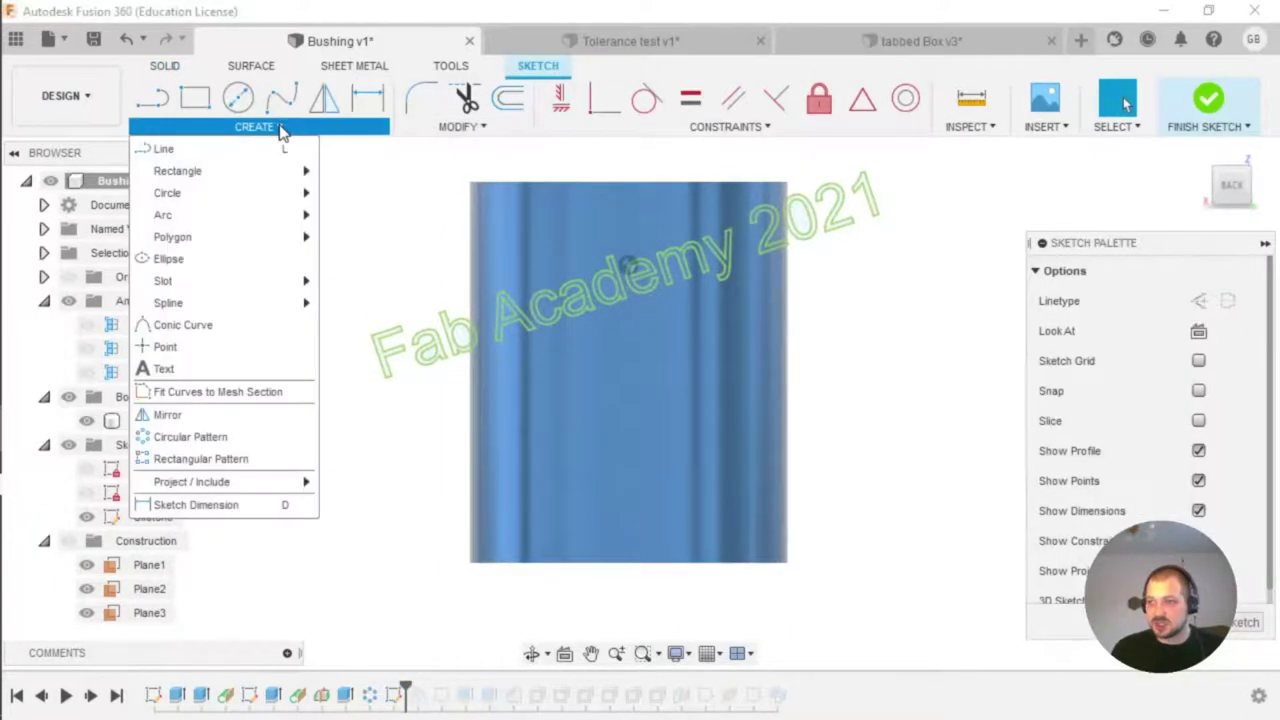
left_click(261, 368)
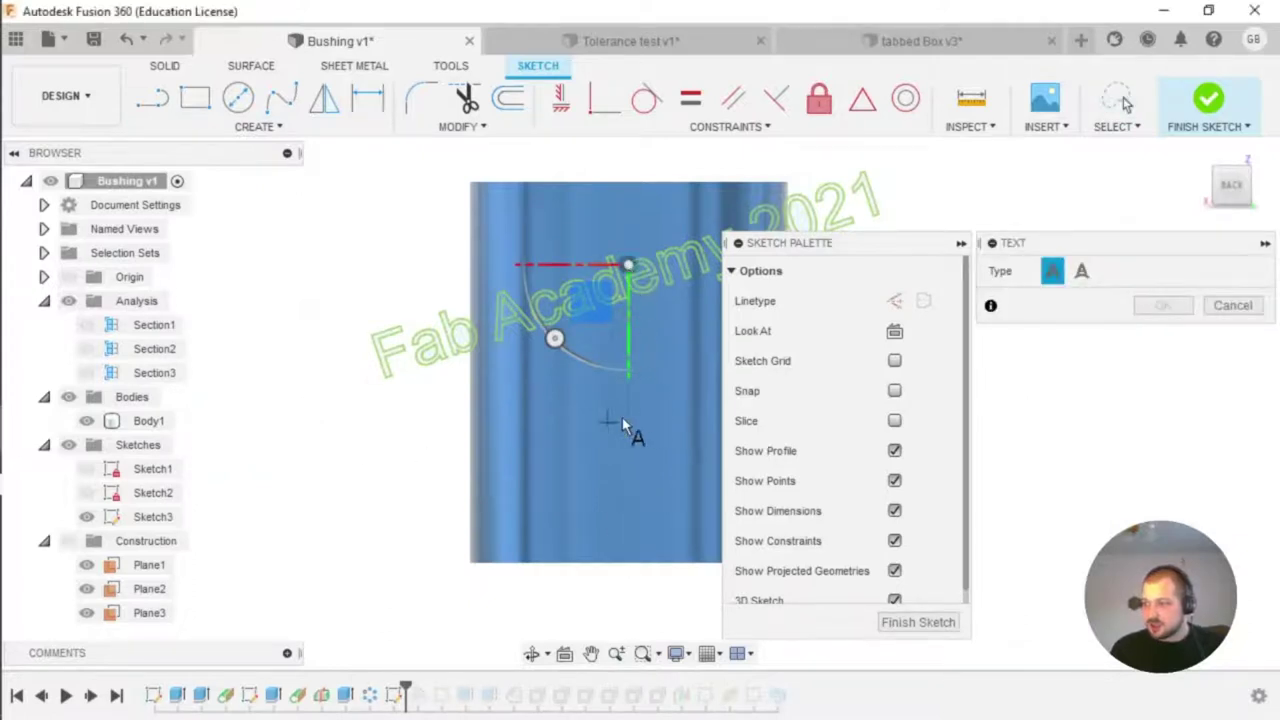
key("Escape")
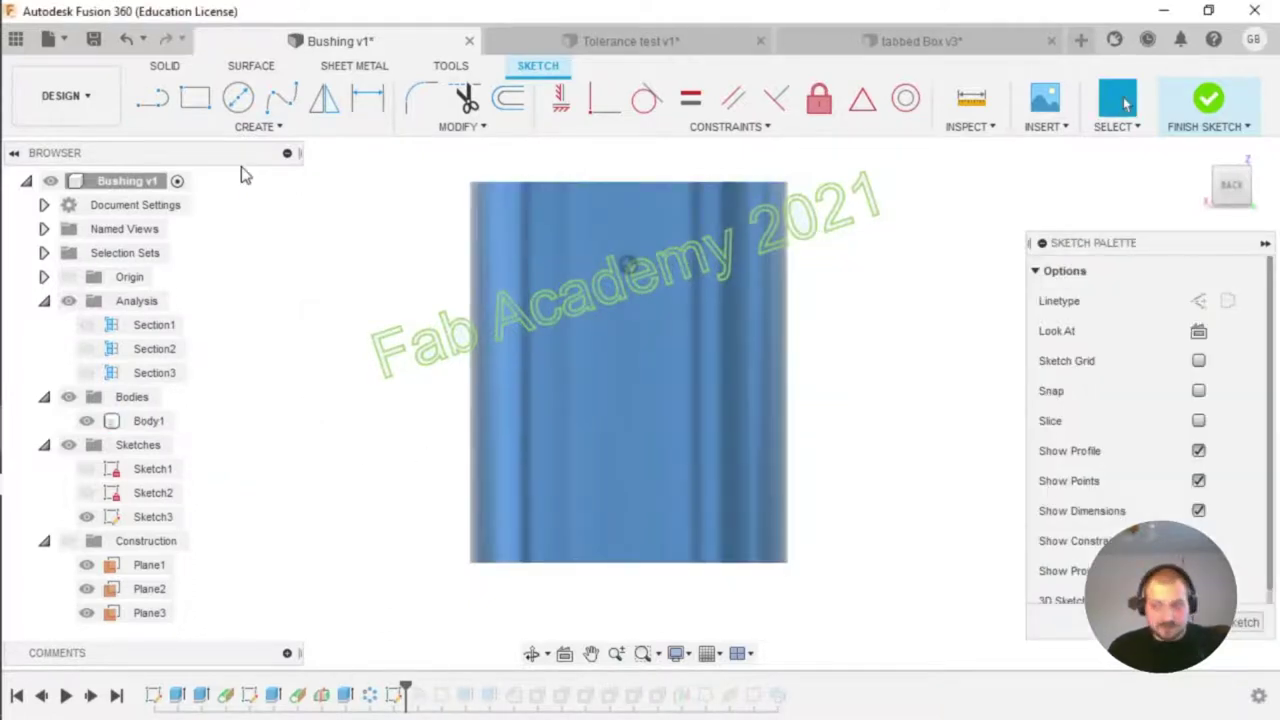
Step: Add the left-aligned text "2021" in a frame below the "Fab Academy 2021" text in the sketch
left_click(260, 127)
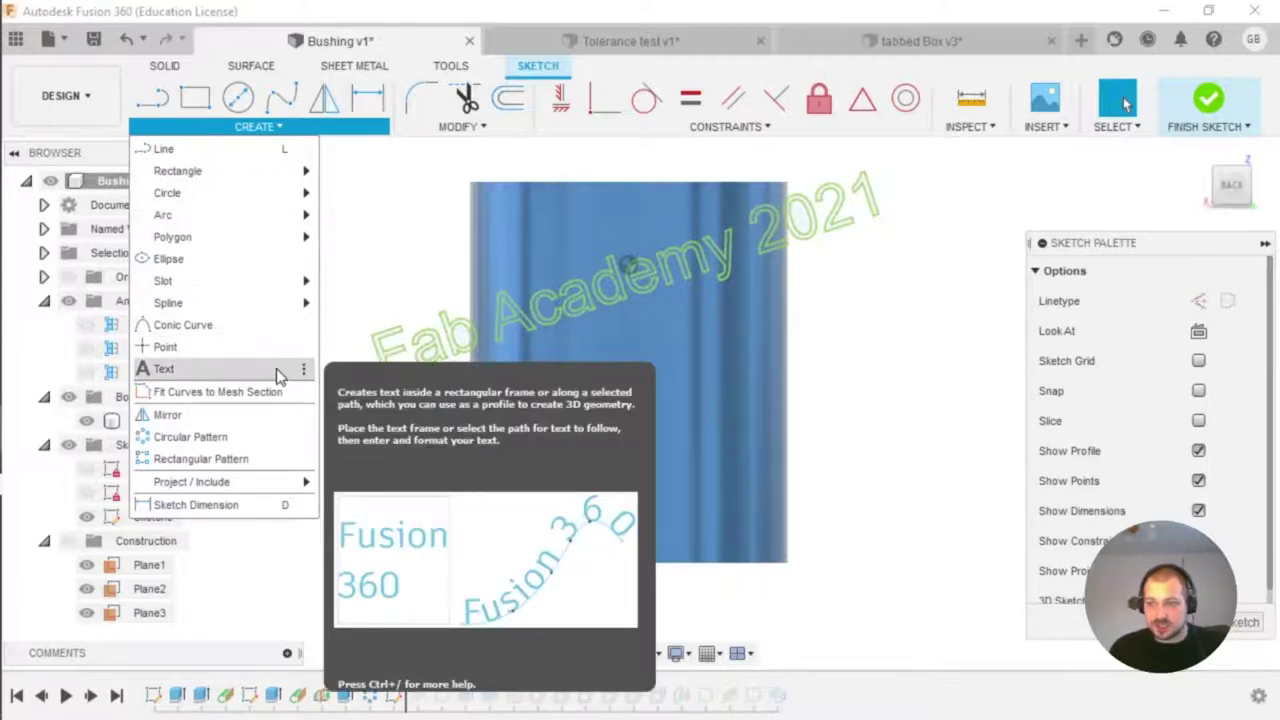
left_click(278, 370)
left_click(382, 502)
left_click(686, 397)
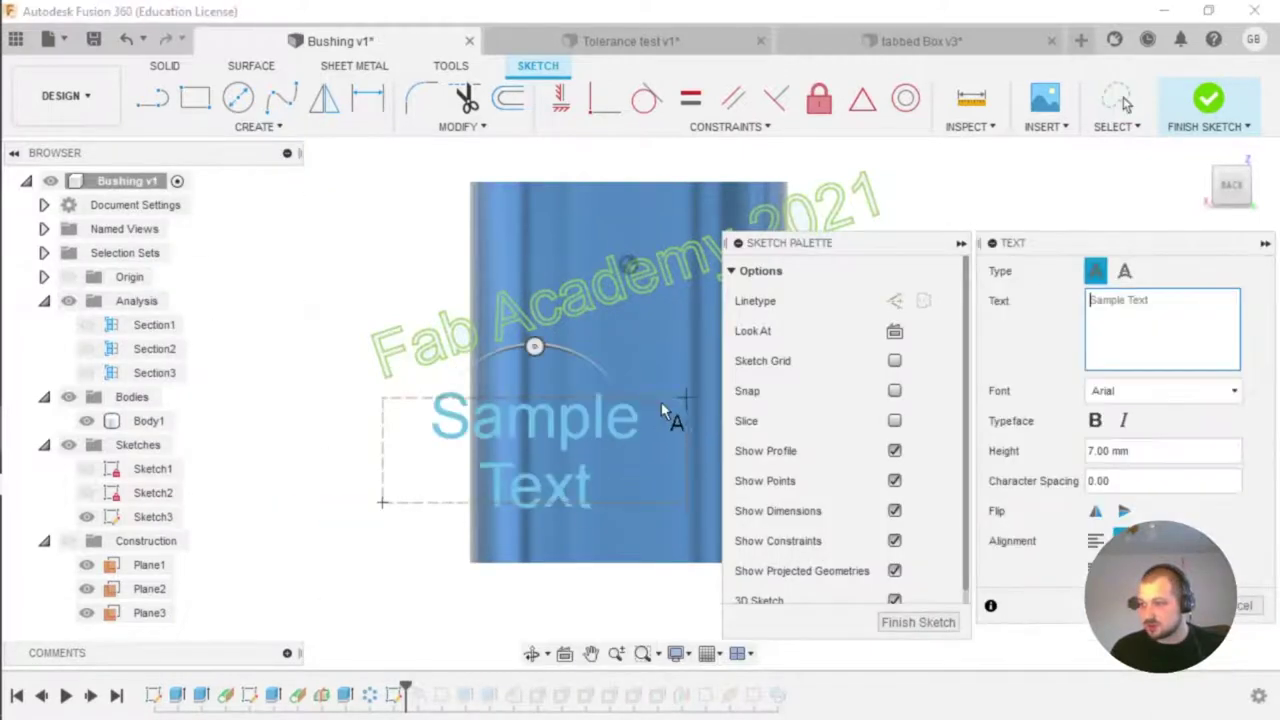
type("2021")
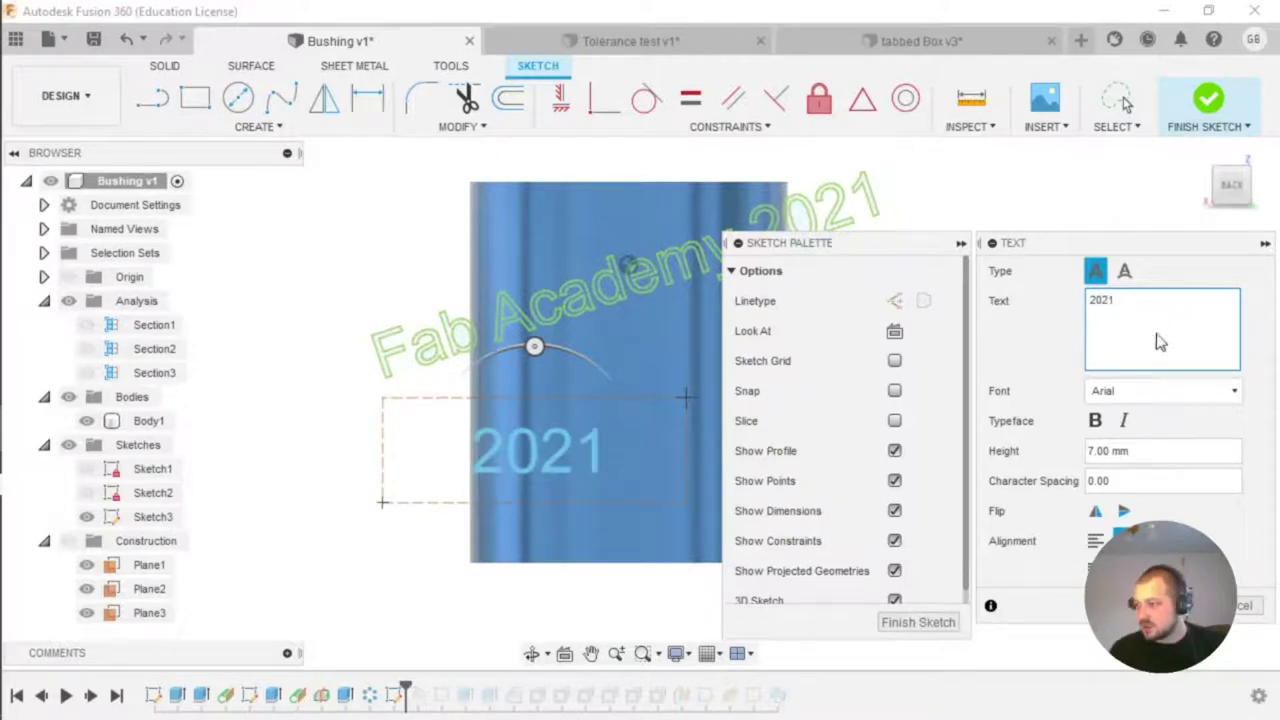
left_click(1199, 389)
left_click(1198, 396)
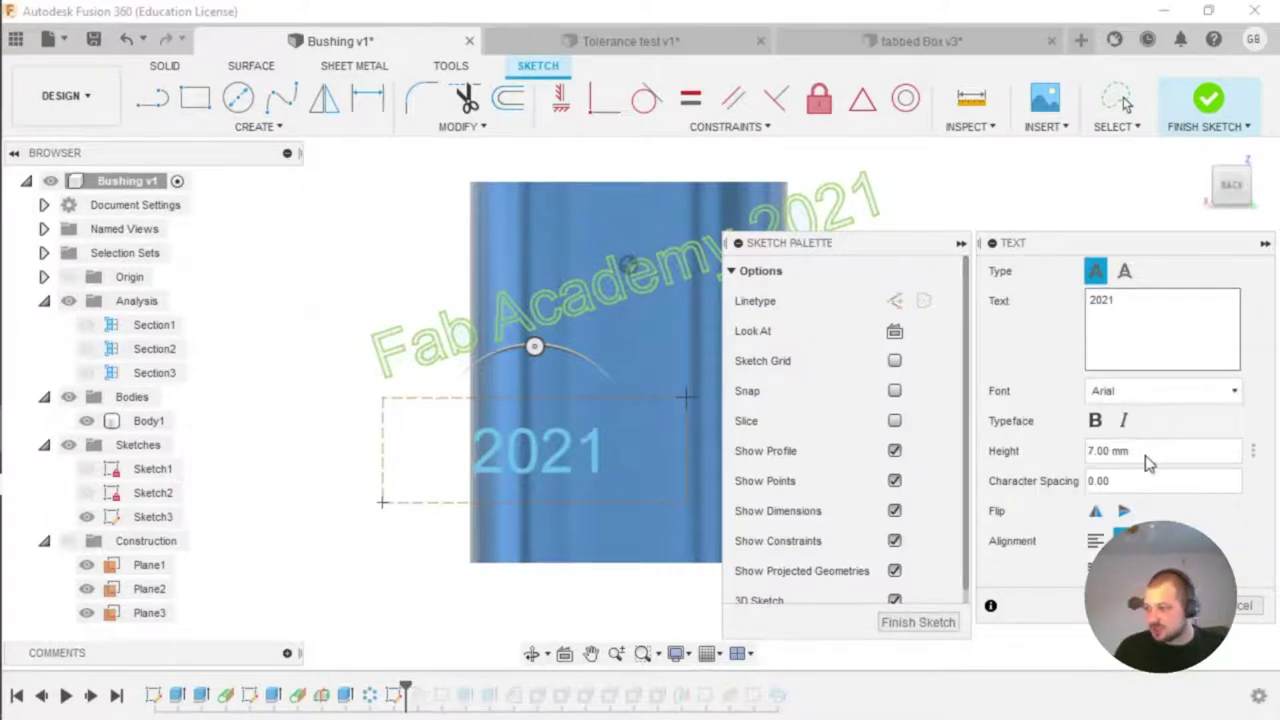
left_click(1095, 540)
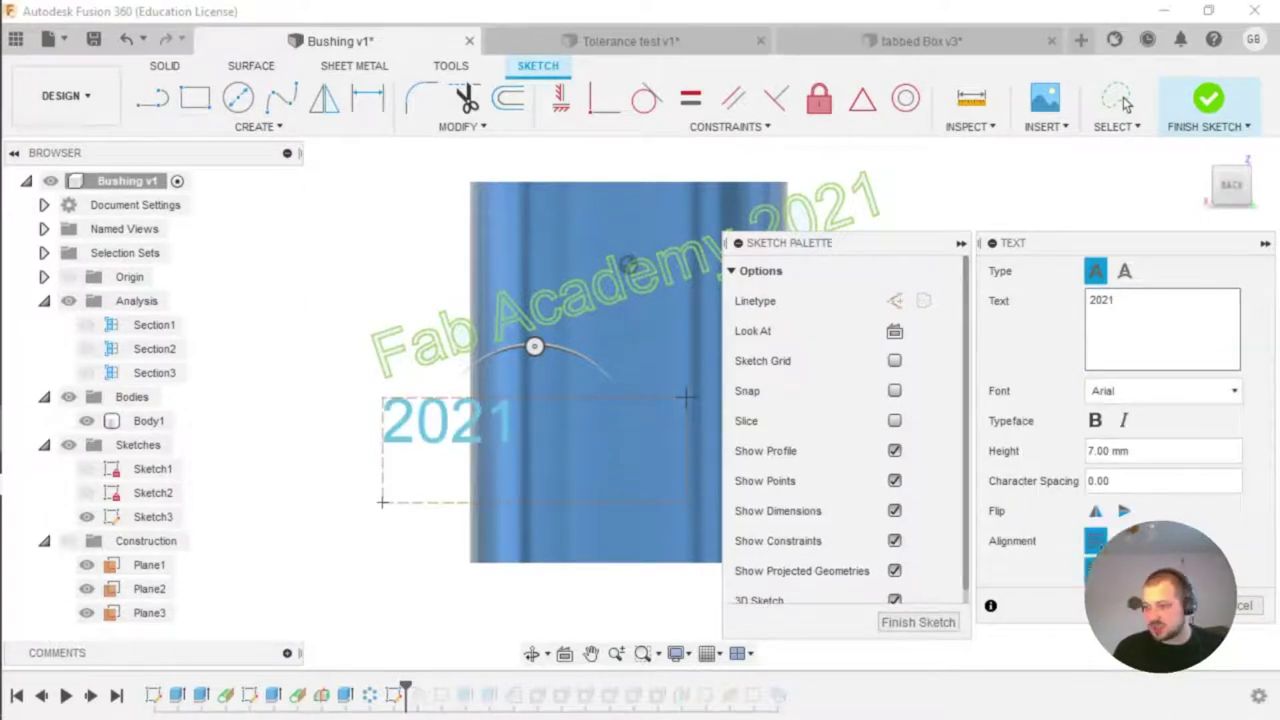
left_click(1122, 101)
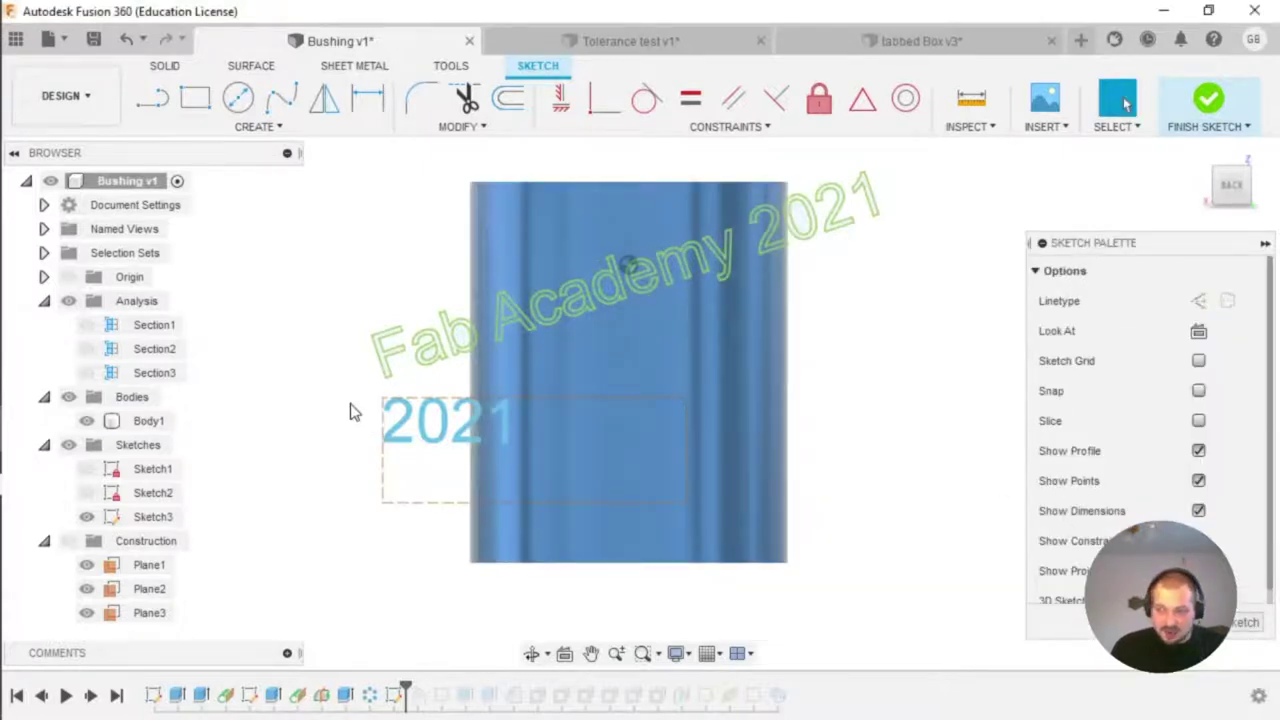
Step: Explode the "2021" text into sketch curves and finish the sketch
left_click(410, 422)
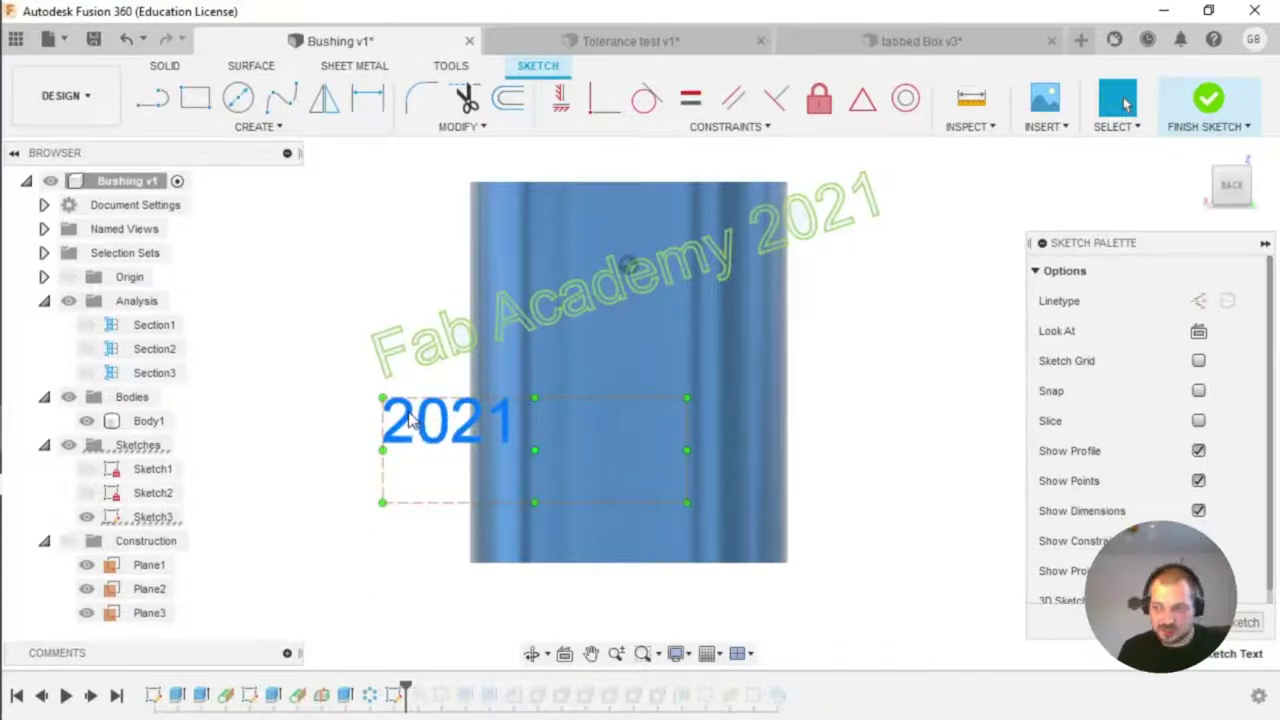
right_click(410, 422)
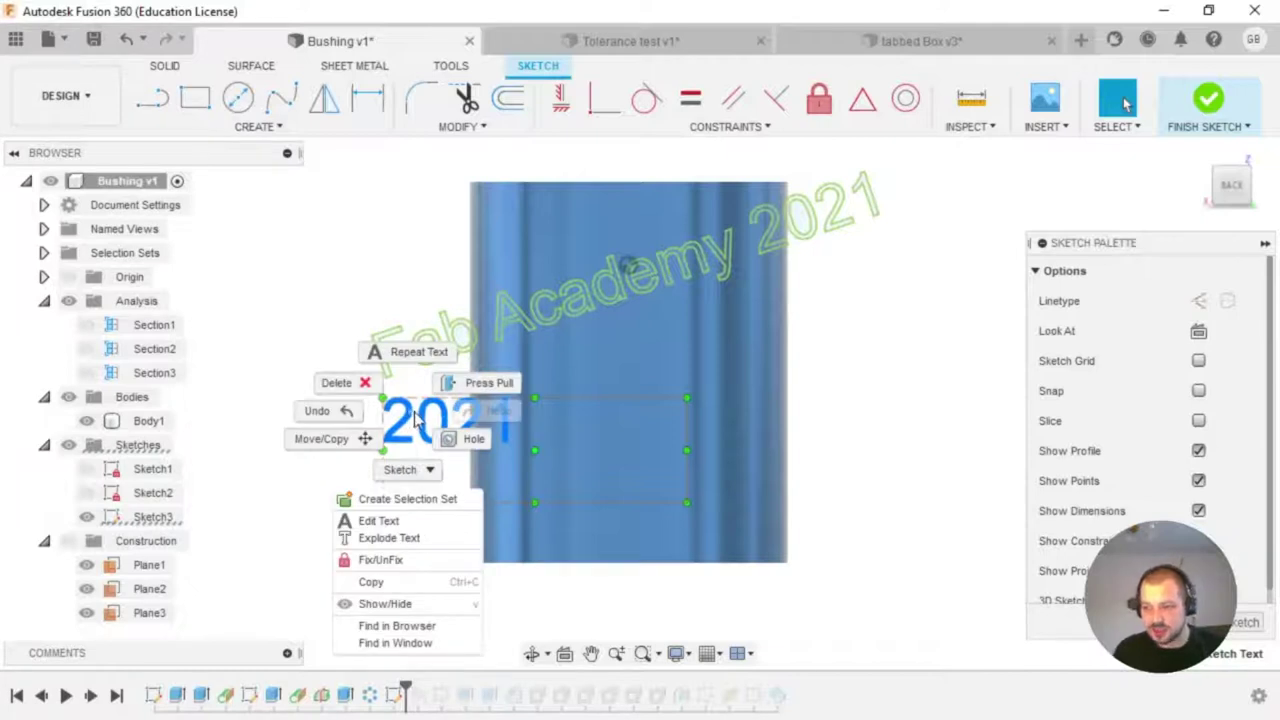
left_click(433, 542)
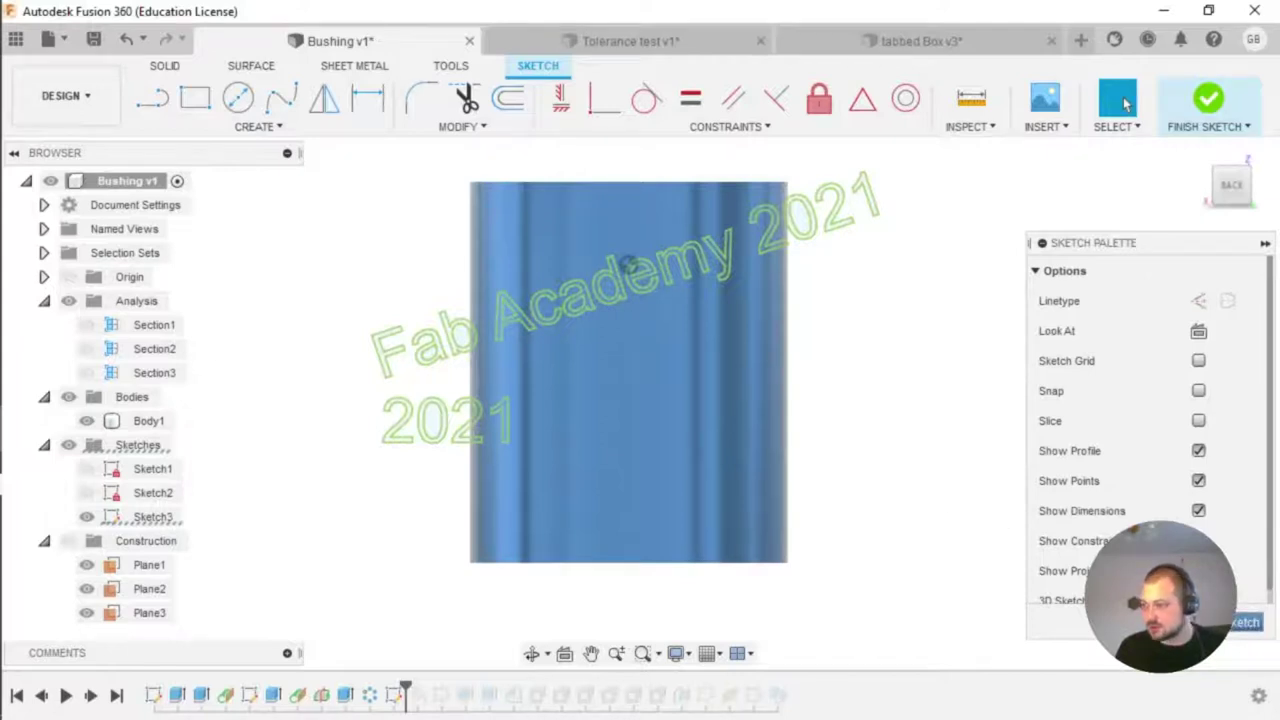
left_click(1243, 622)
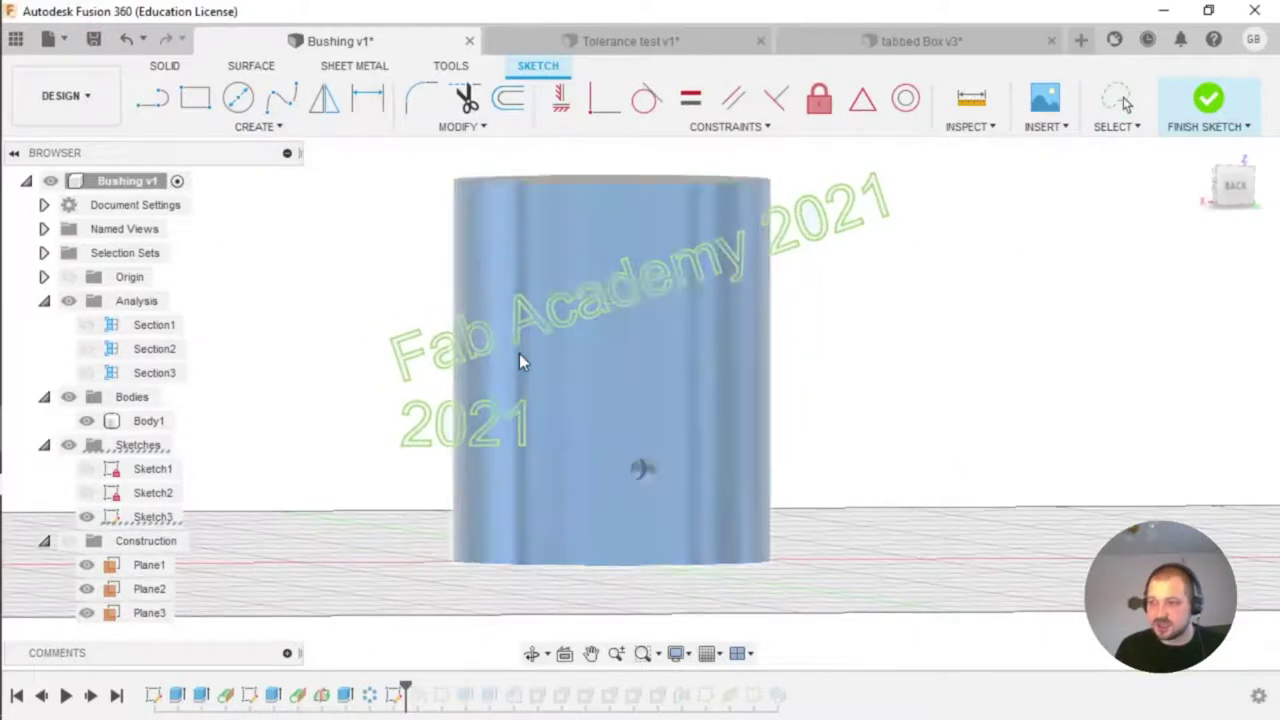
Step: Roll the design history forward past the emboss feature and open that feature for editing
scroll(385, 342, "up", 1)
scroll(405, 358, "up", 3)
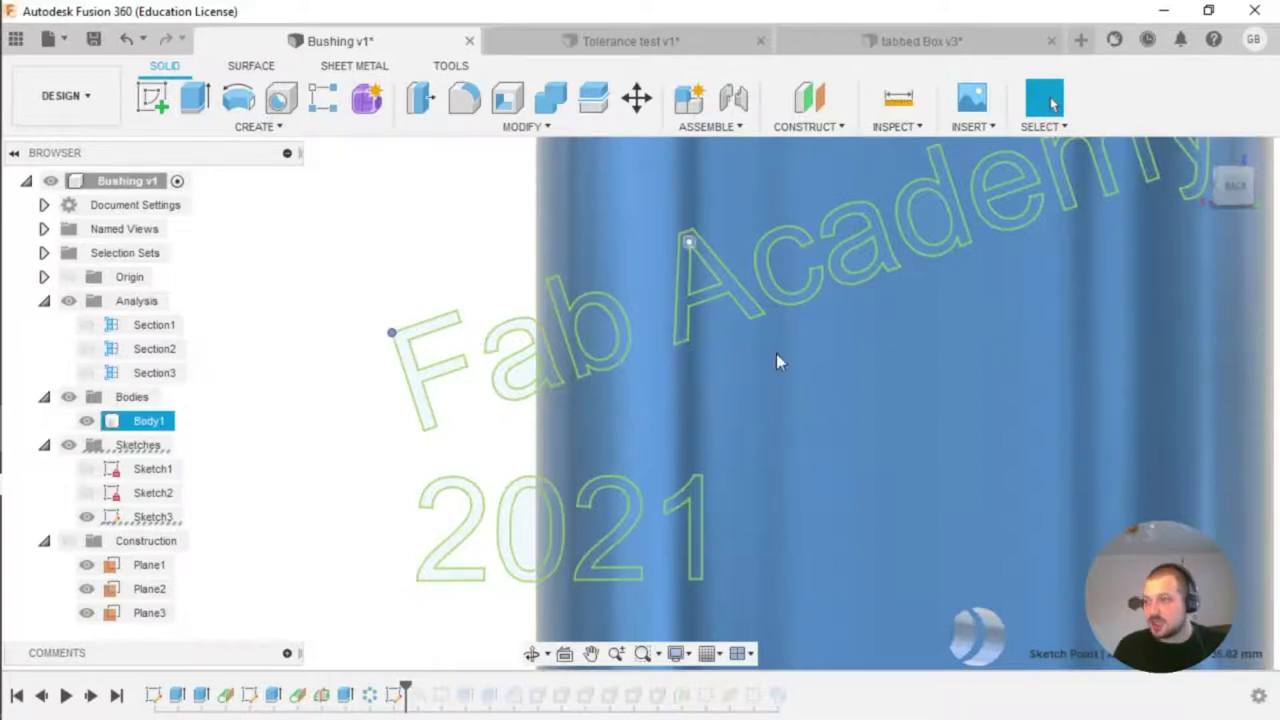
scroll(780, 370, "down", 3)
middle_click_drag(872, 407, 687, 382)
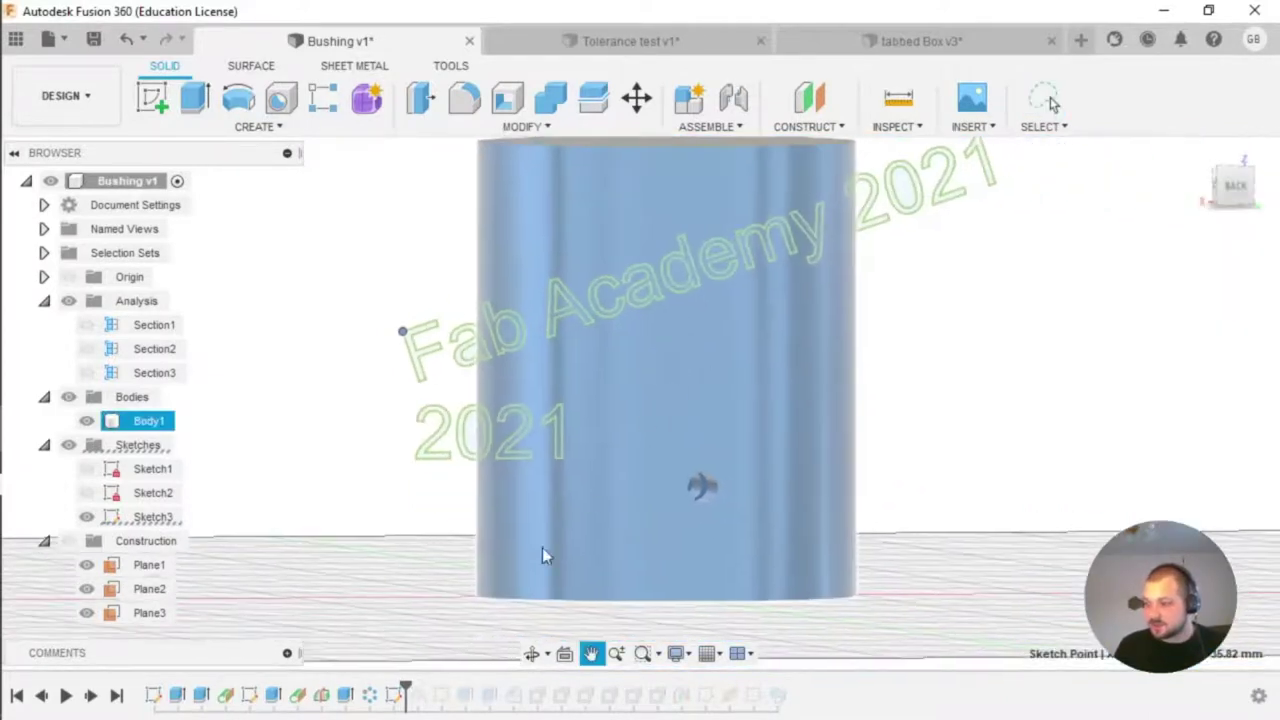
left_click_drag(406, 690, 459, 683)
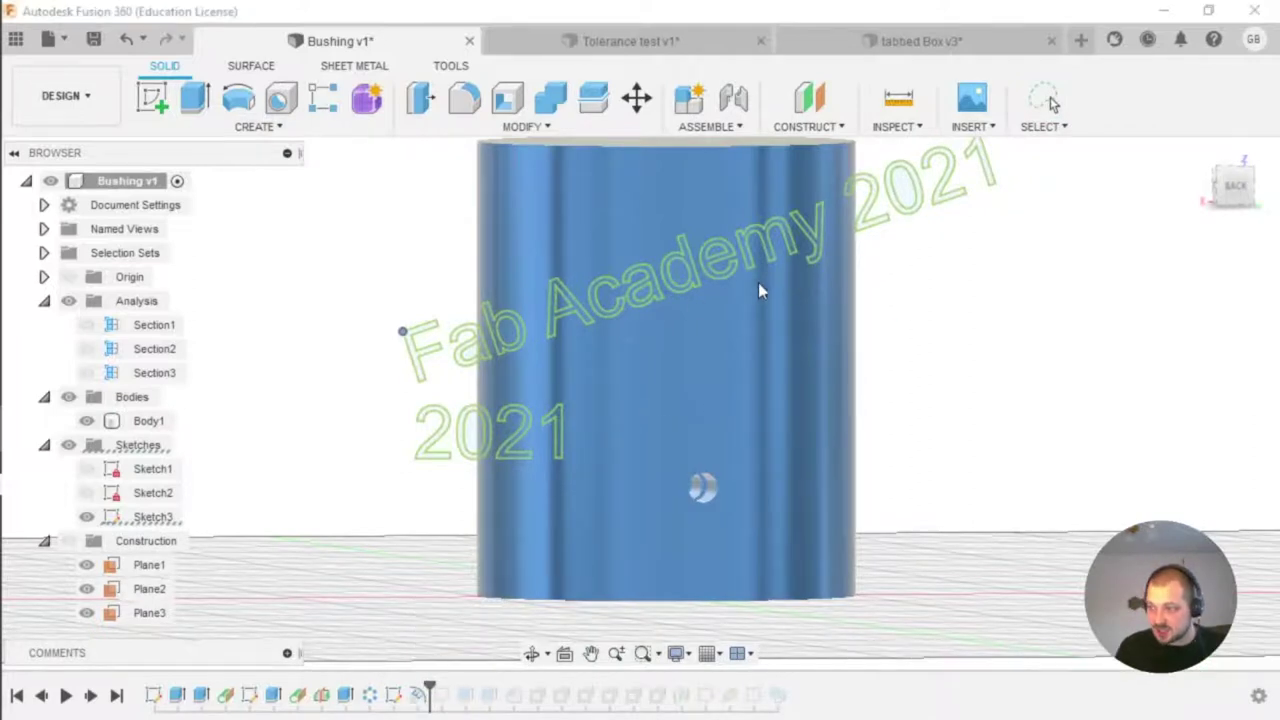
middle_click_drag(951, 346, 786, 428, "shift")
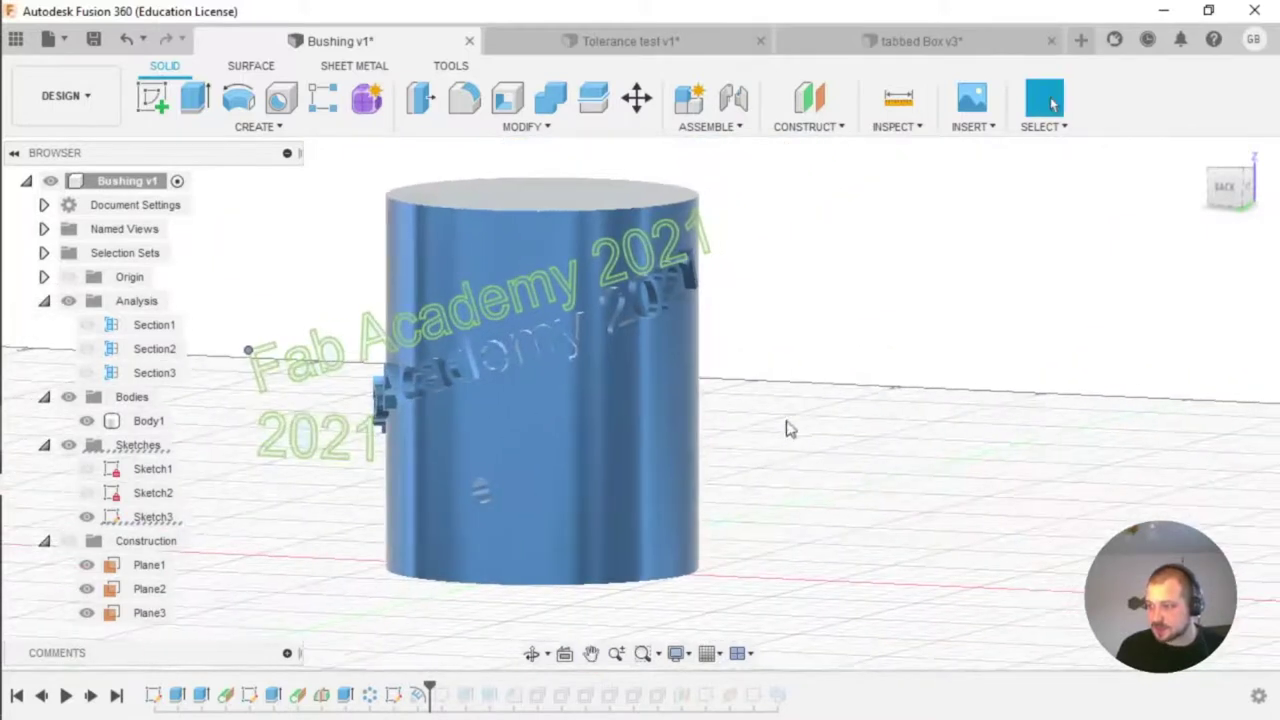
left_click(418, 695)
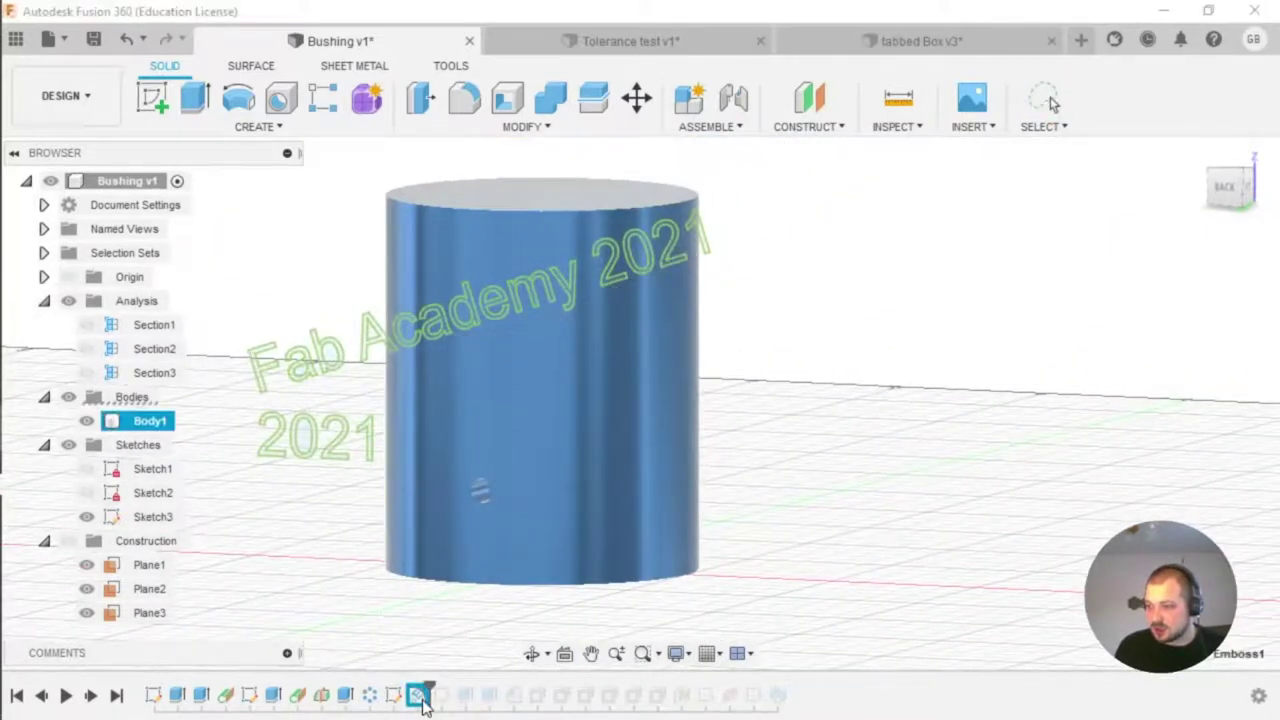
double_click(419, 696)
Step: Look up the Emboss command and inspect how the raised text wraps around the bushing's cylindrical face
left_click(343, 130)
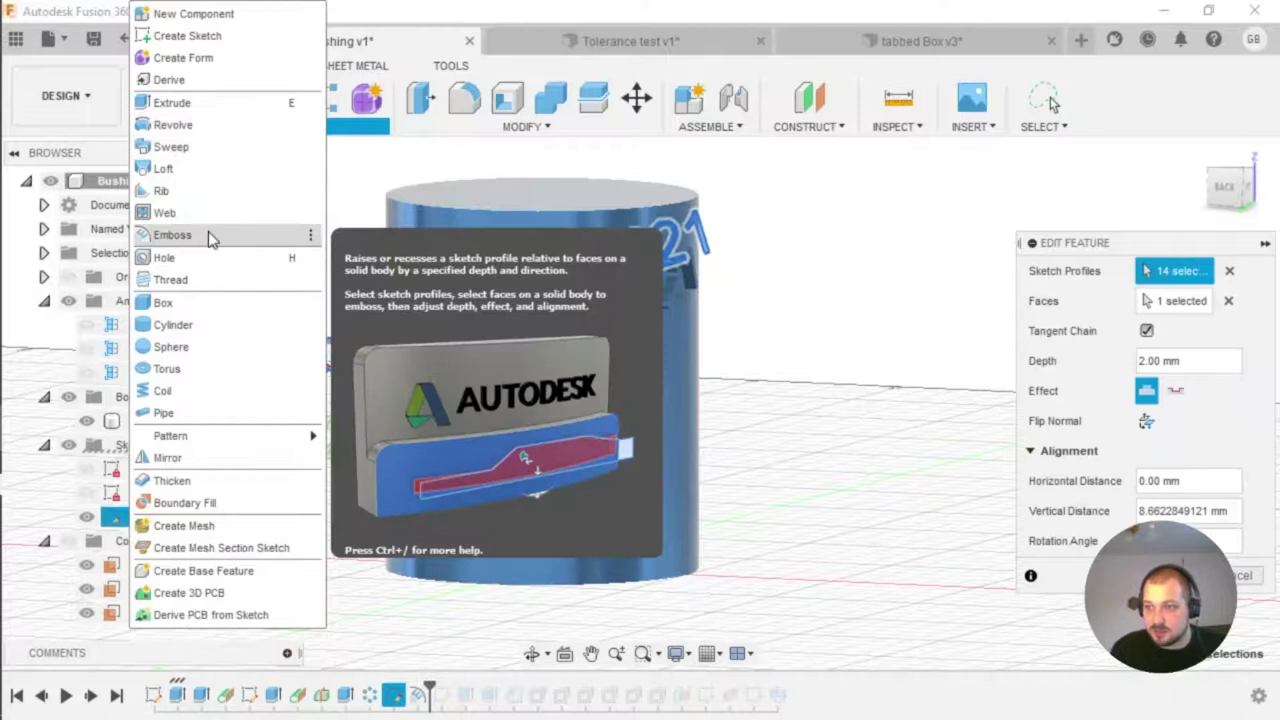
left_click(346, 312)
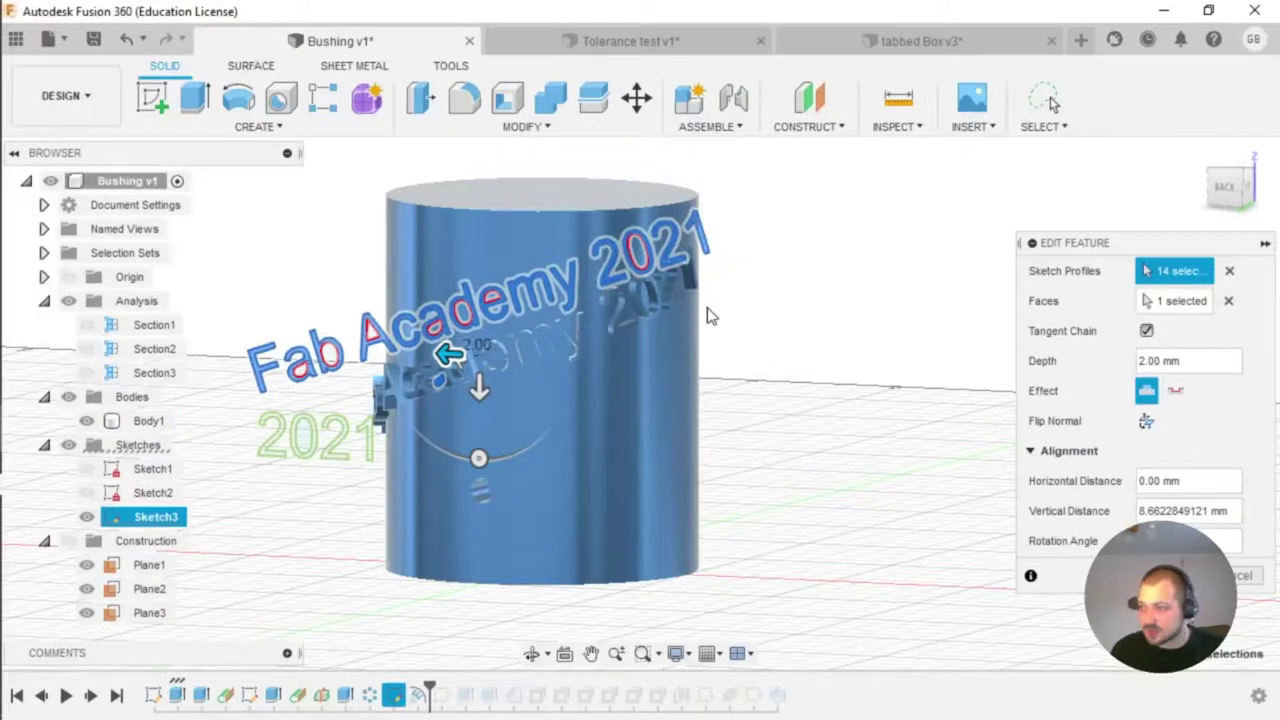
middle_click_drag(657, 381, 537, 360, "shift")
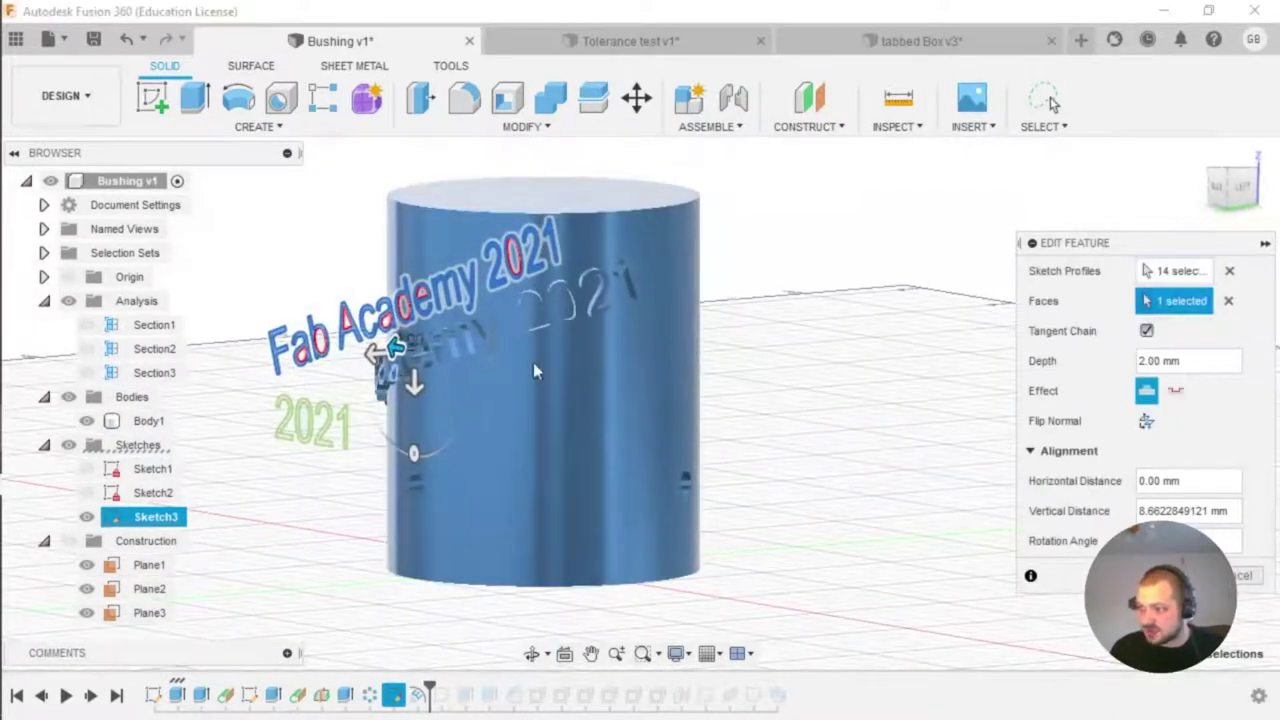
middle_click_drag(542, 396, 640, 345, "shift")
middle_click_drag(567, 452, 576, 385, "shift")
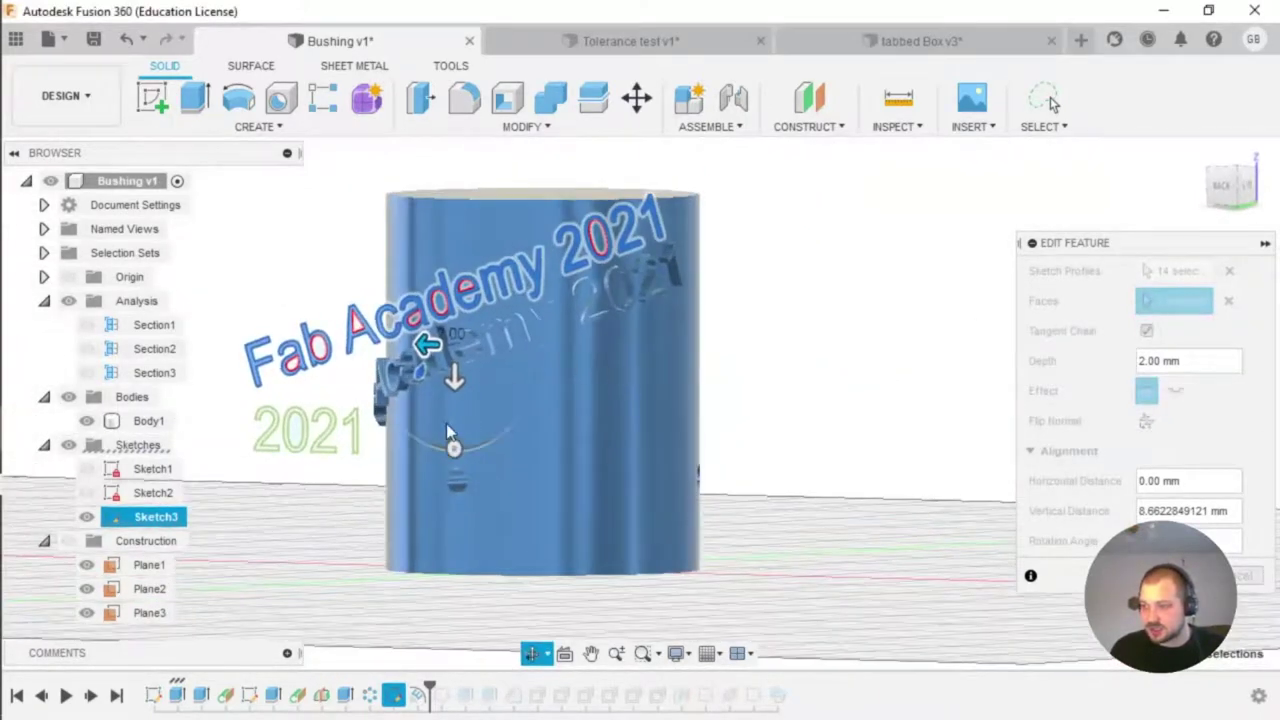
middle_click_drag(483, 405, 518, 410, "shift")
middle_click_drag(343, 410, 395, 420, "shift")
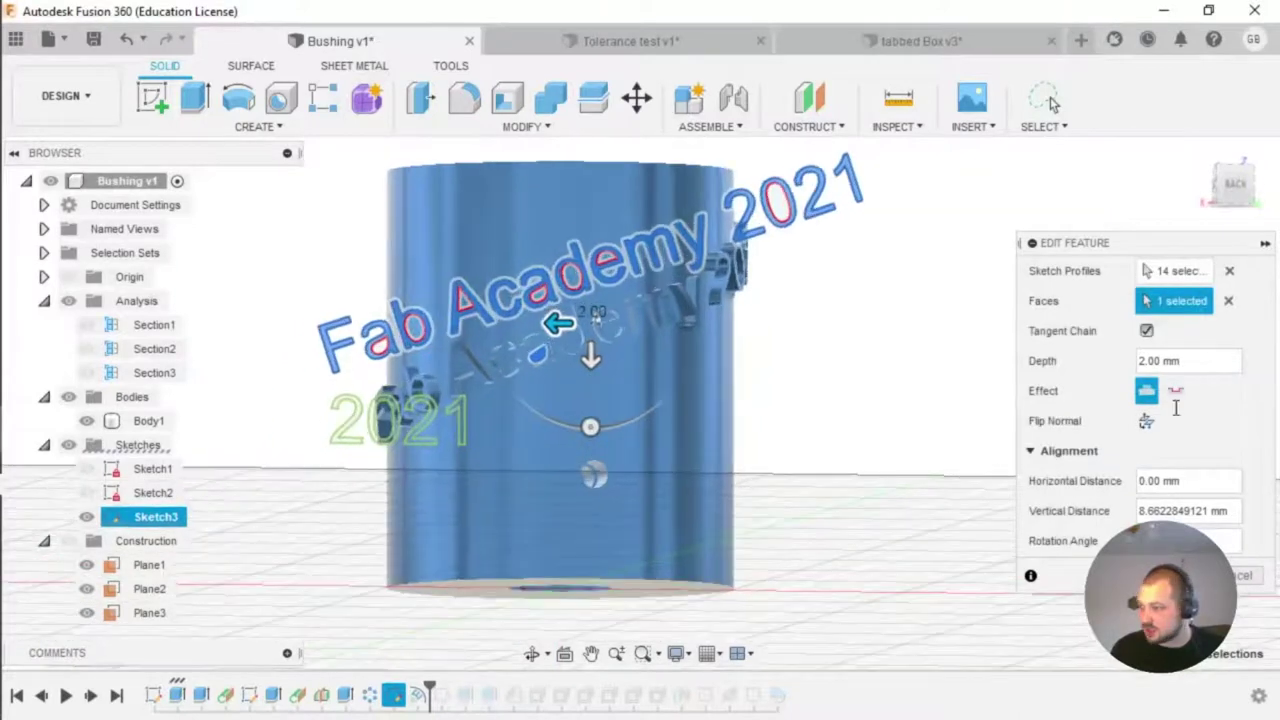
Step: Examine the emboss settings for sketch profiles, face, depth, effect and alignment against the text from several sides of the bushing
left_click(1172, 271)
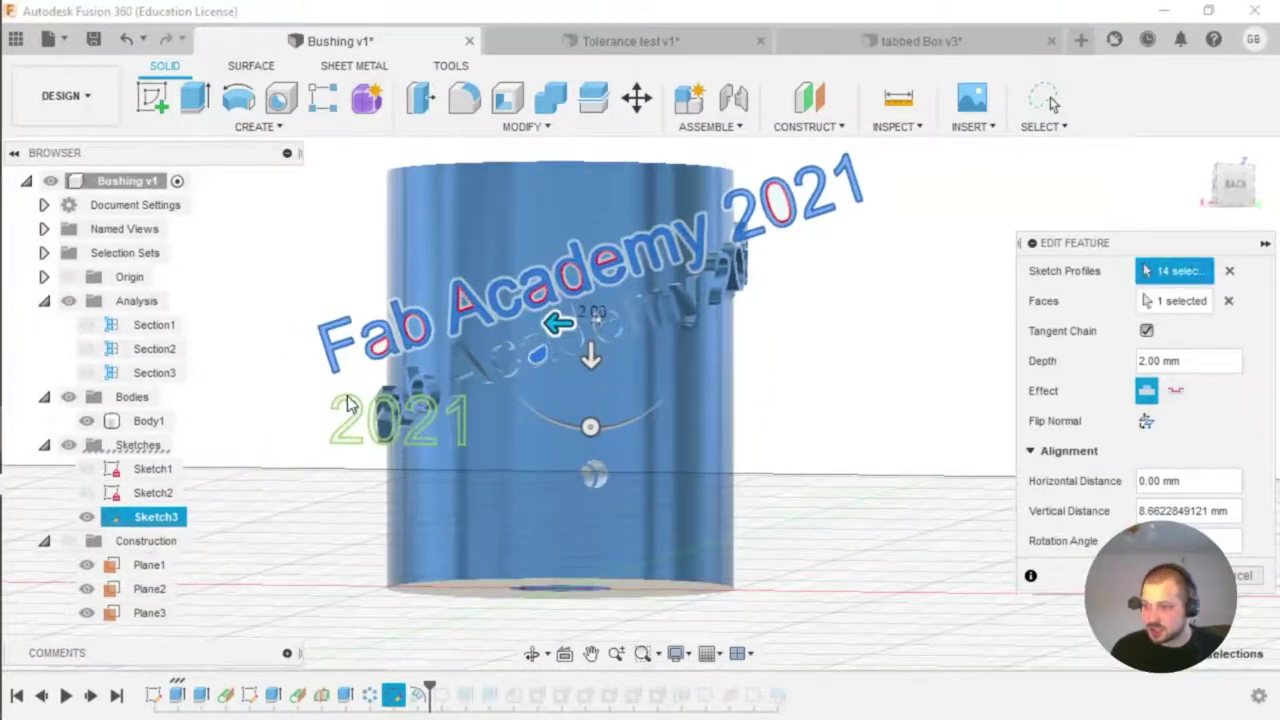
scroll(358, 412, "up", 3)
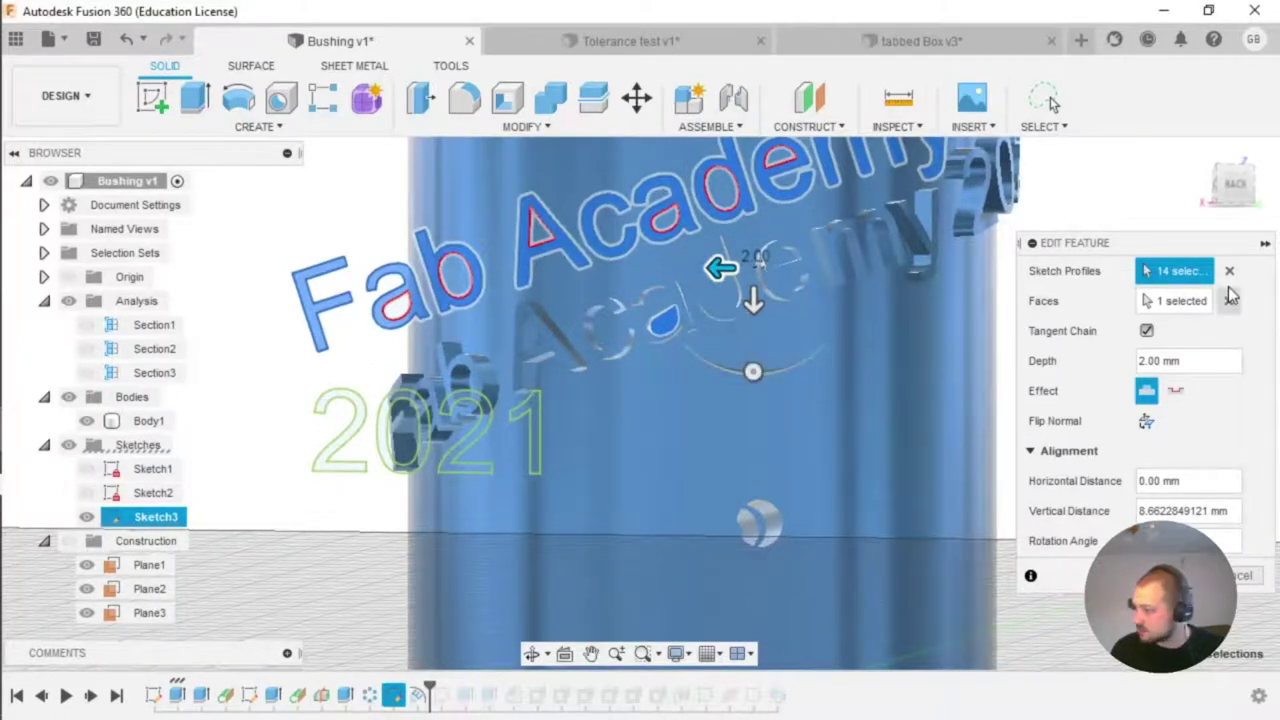
scroll(680, 468, "down", 2)
scroll(658, 461, "down", 2)
middle_click_drag(658, 461, 547, 428, "shift")
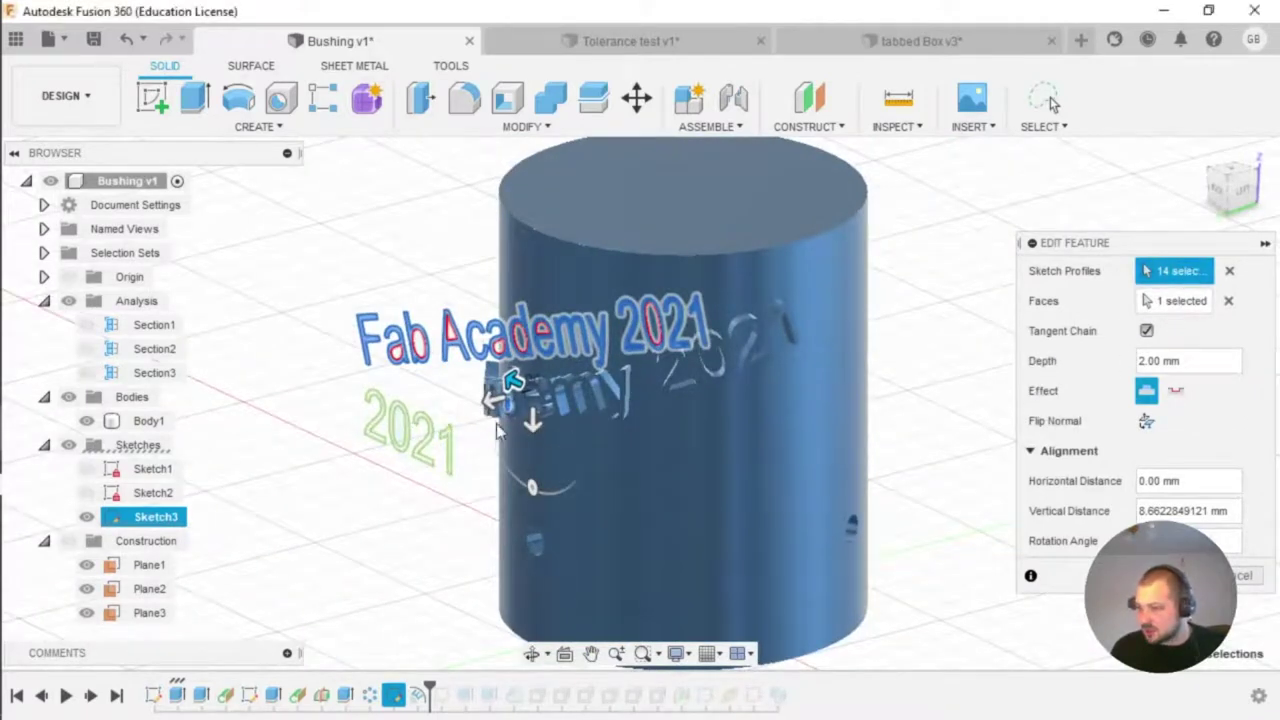
scroll(520, 330, "up", 3)
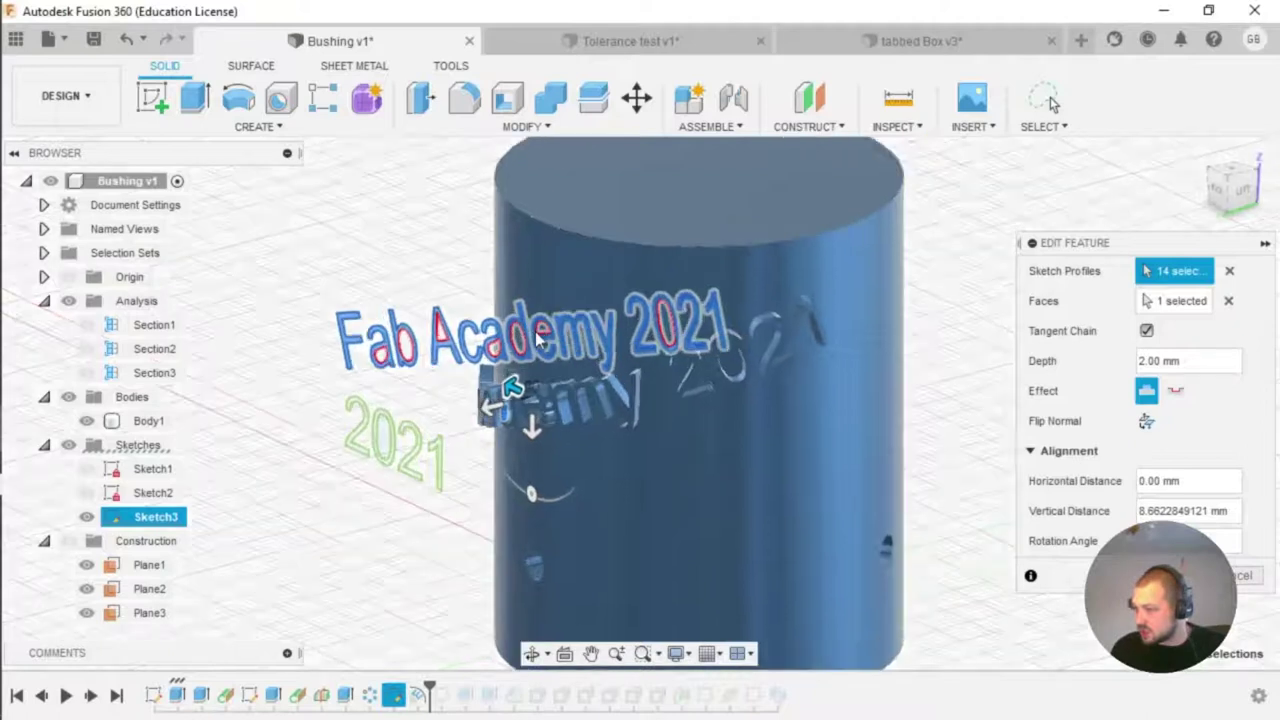
scroll(661, 537, "down", 2)
middle_click_drag(717, 557, 640, 385)
middle_click_drag(516, 488, 678, 393)
middle_click_drag(699, 436, 481, 370, "shift")
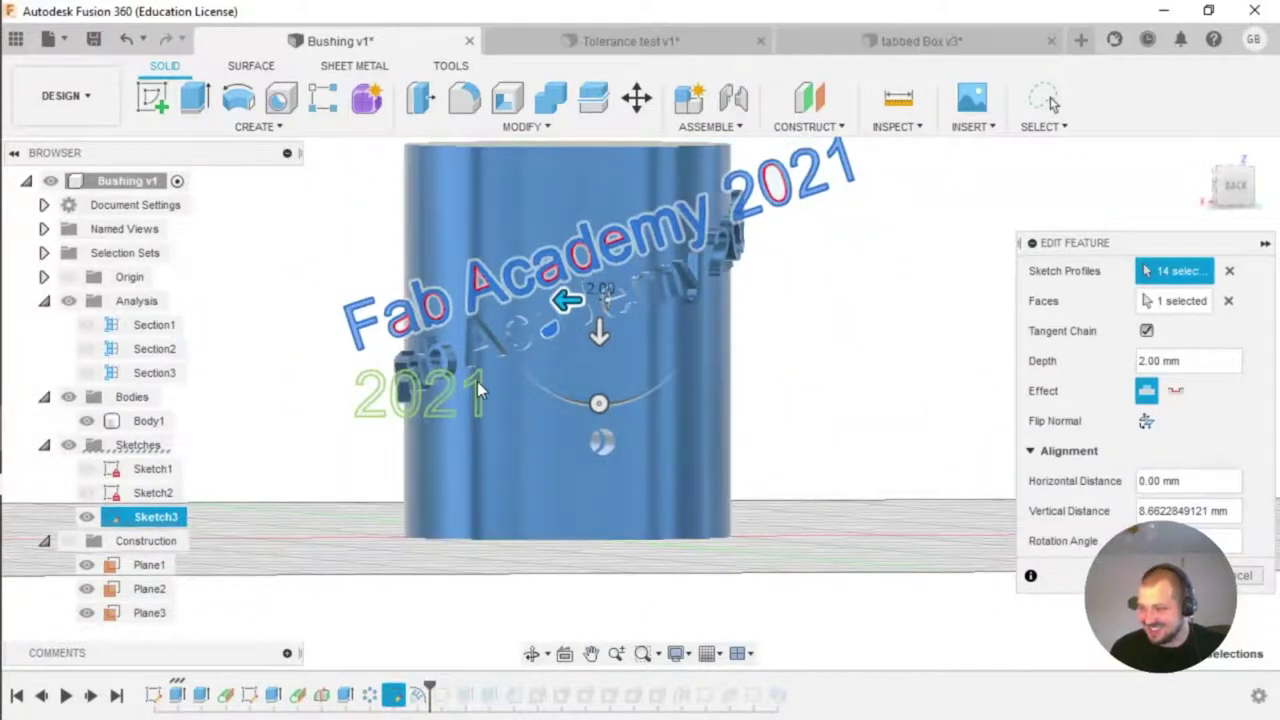
middle_click_drag(808, 390, 439, 316, "shift")
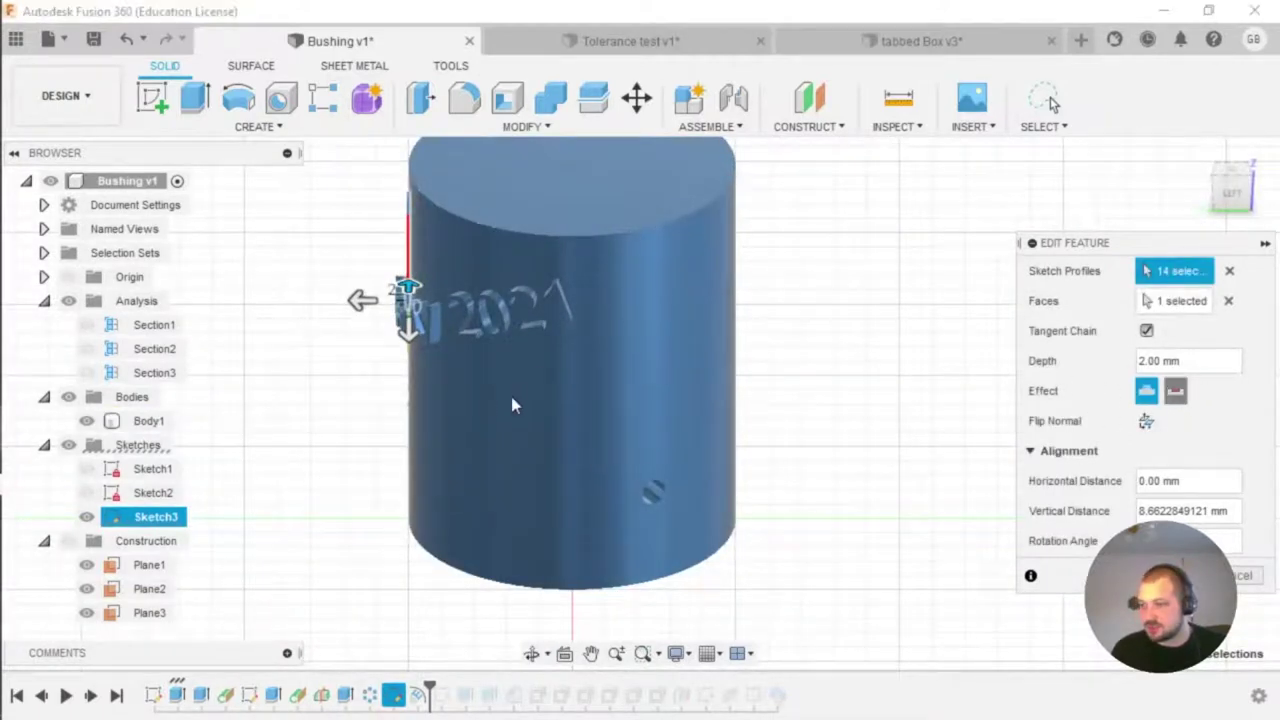
middle_click_drag(544, 373, 688, 232, "shift")
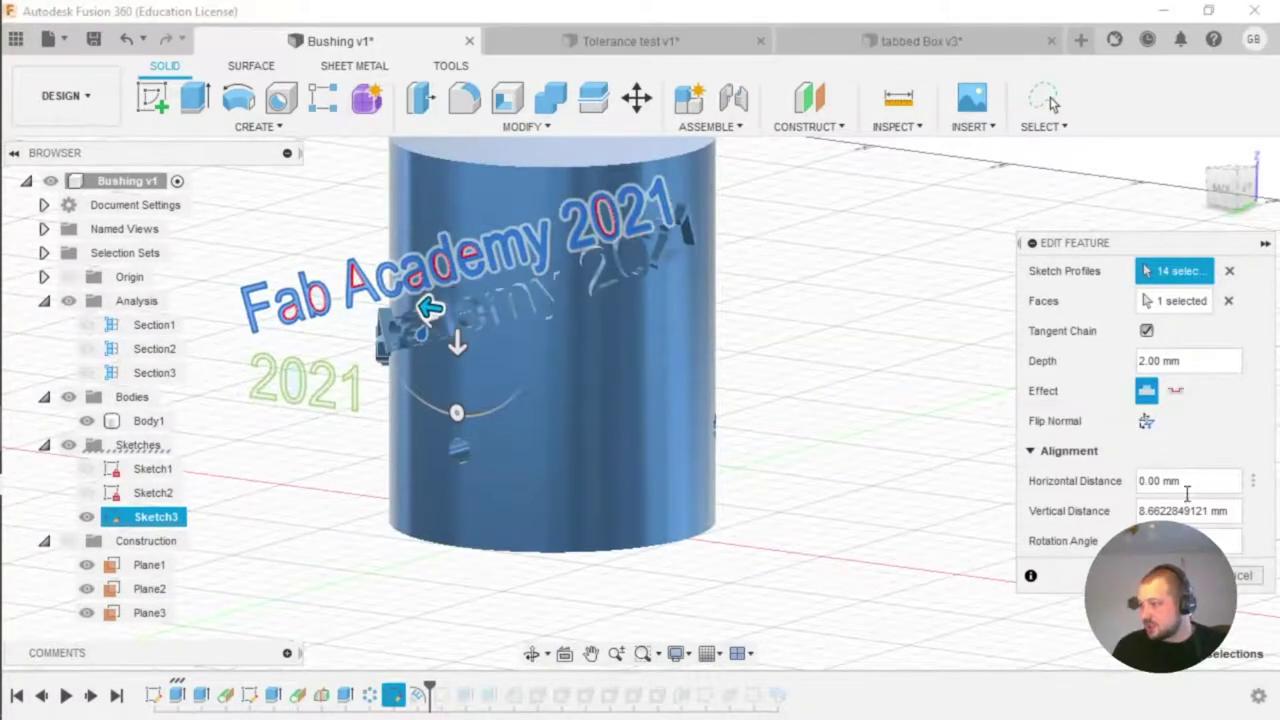
middle_click_drag(840, 471, 966, 440, "shift")
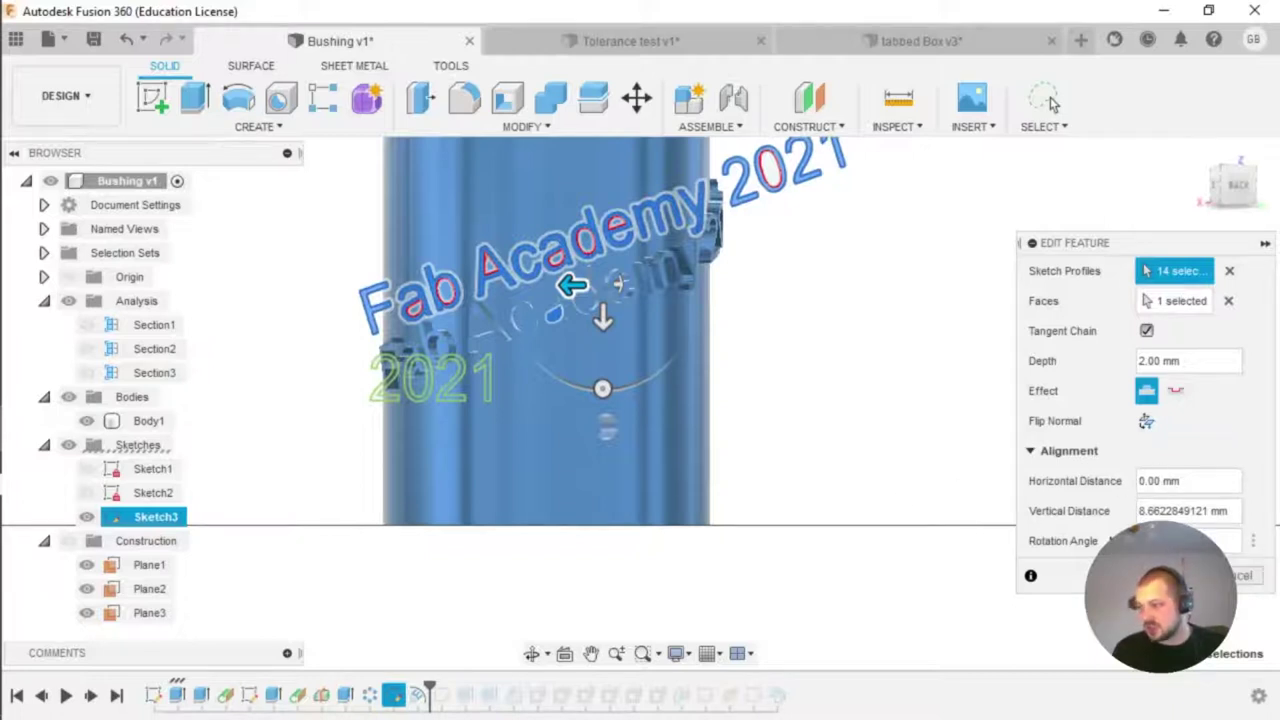
Step: Close the emboss feature's edit and hide Sketch3
key("Return")
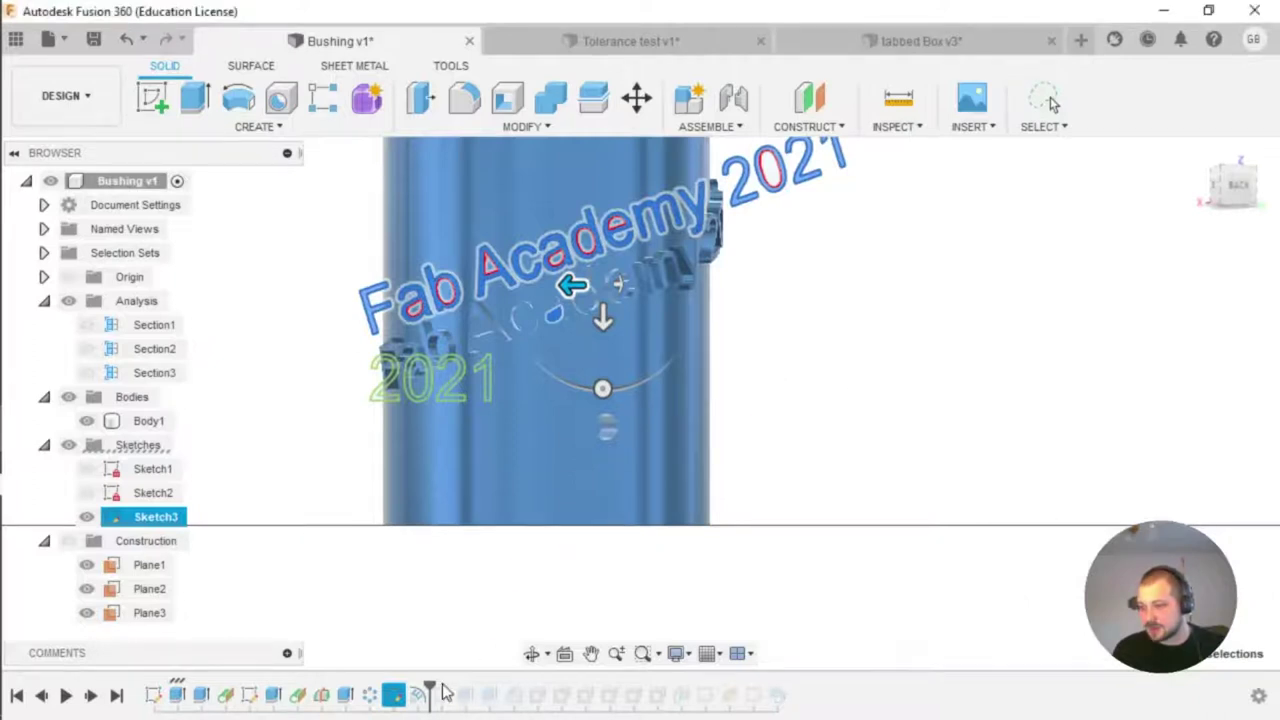
left_click(613, 428)
middle_click_drag(641, 400, 572, 424, "shift")
key("Escape")
left_click(87, 517)
Step: Roll the design history forward past Sketch4, then show that hexagon sketch on the bushing's top face and open it for editing
left_click_drag(430, 688, 453, 688)
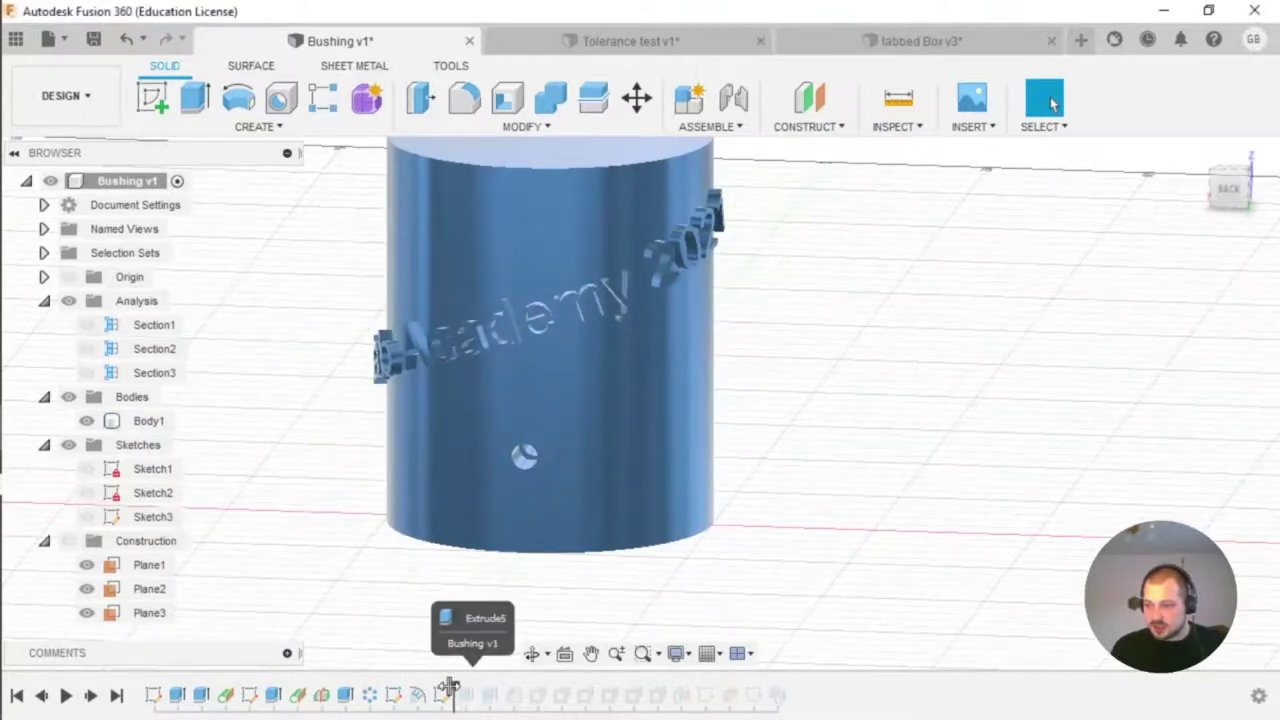
mouse_move(633, 521)
middle_mouse_down("shift")
mouse_move(595, 525)
mouse_move(594, 542)
middle_mouse_up("shift")
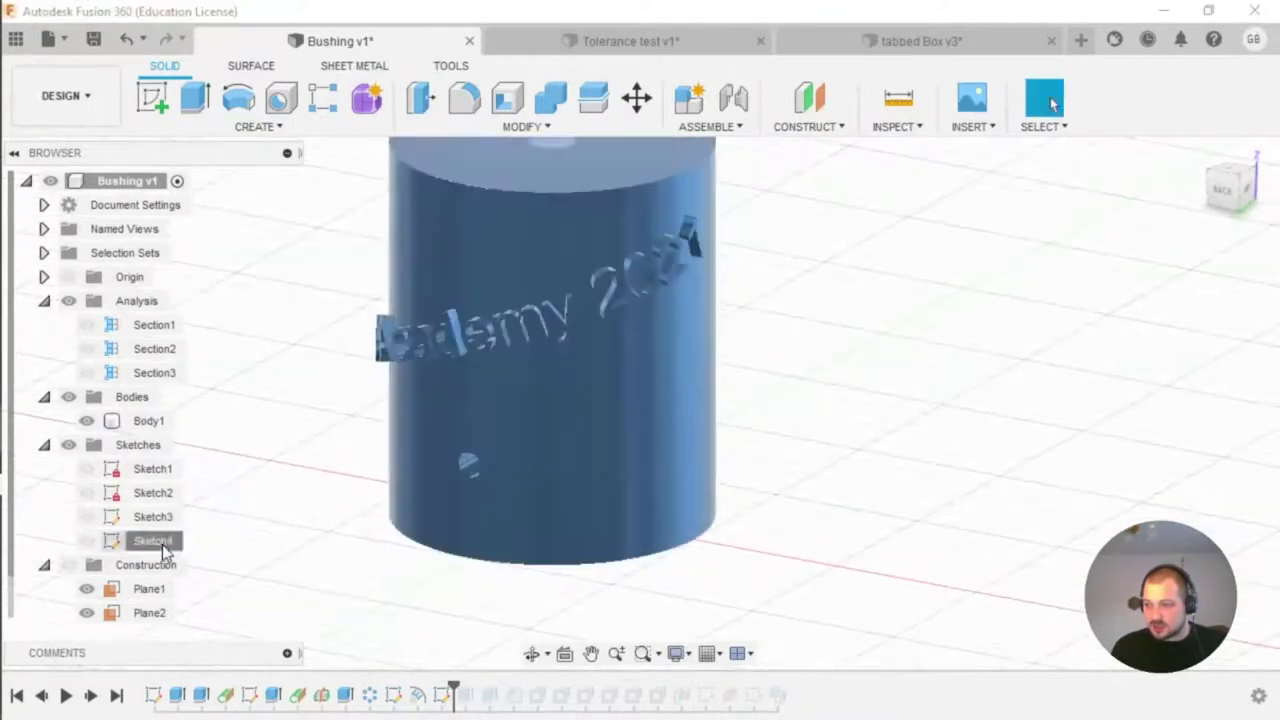
left_click(162, 542)
middle_click_drag(689, 323, 652, 475)
middle_click_drag(566, 286, 538, 329, "shift")
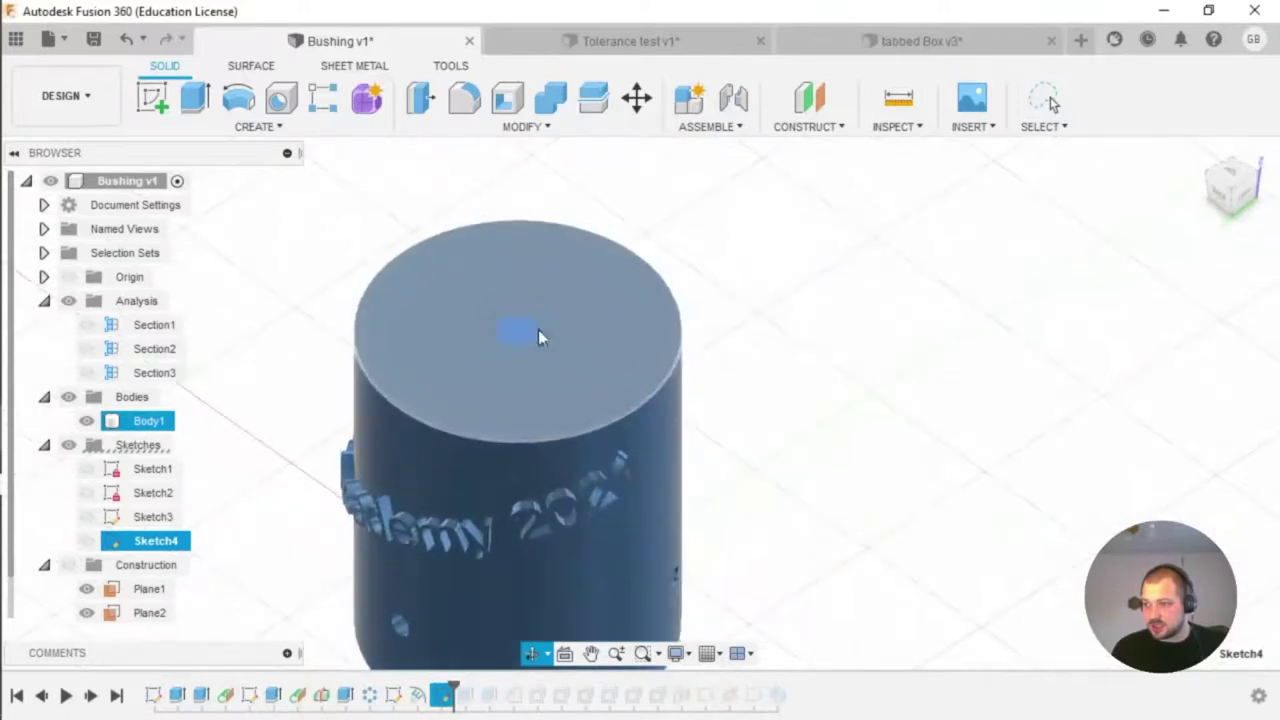
left_click(86, 541)
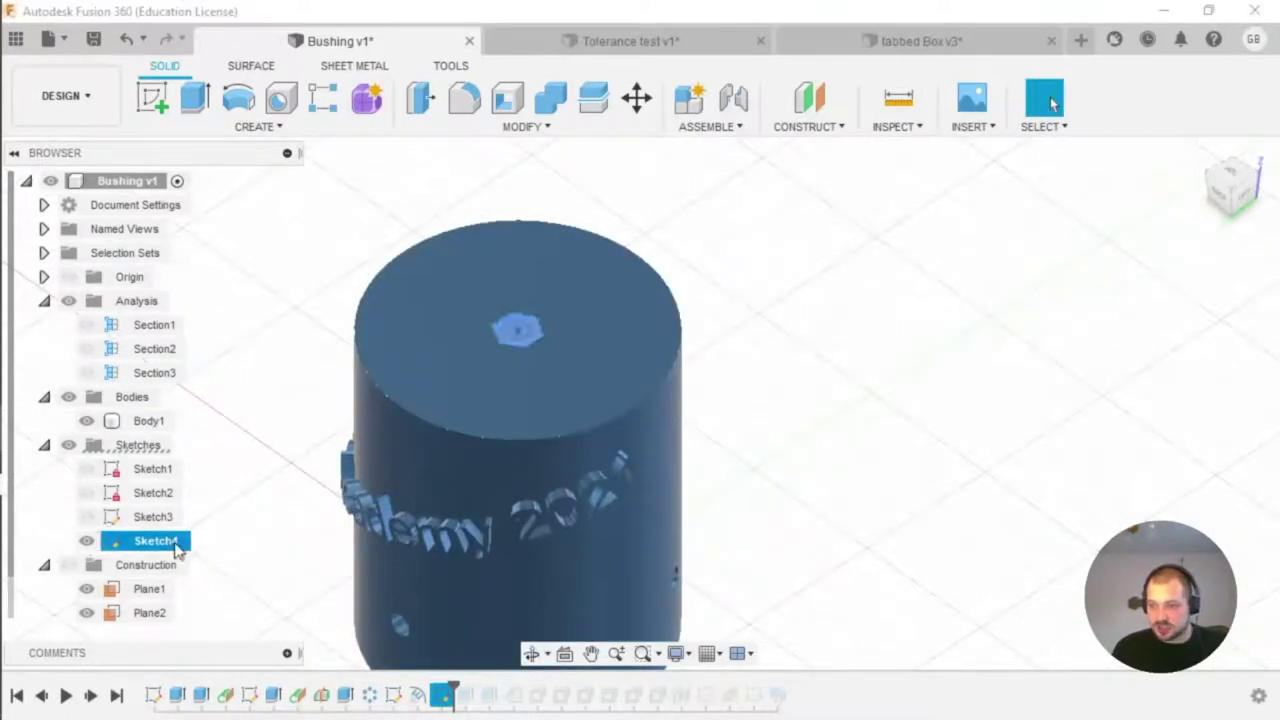
double_click(150, 541)
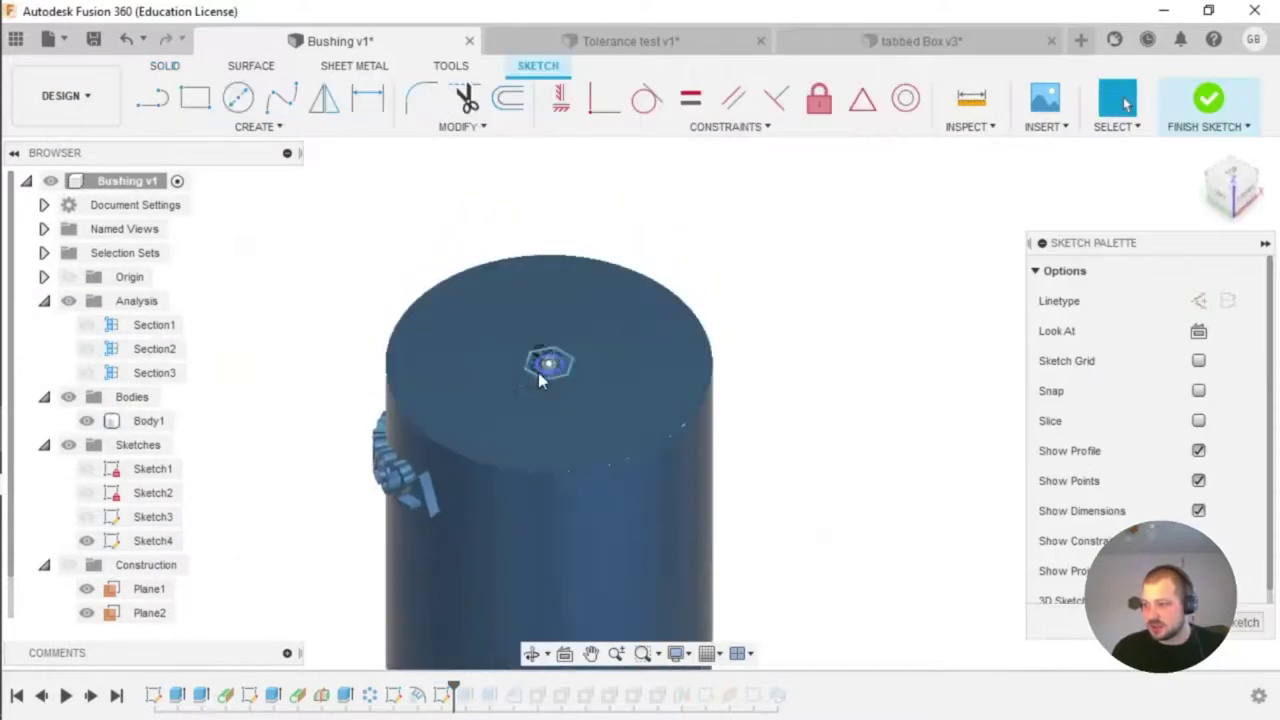
Step: Look up the polygon sketch commands and read the description of Inscribed Polygon
left_click(256, 127)
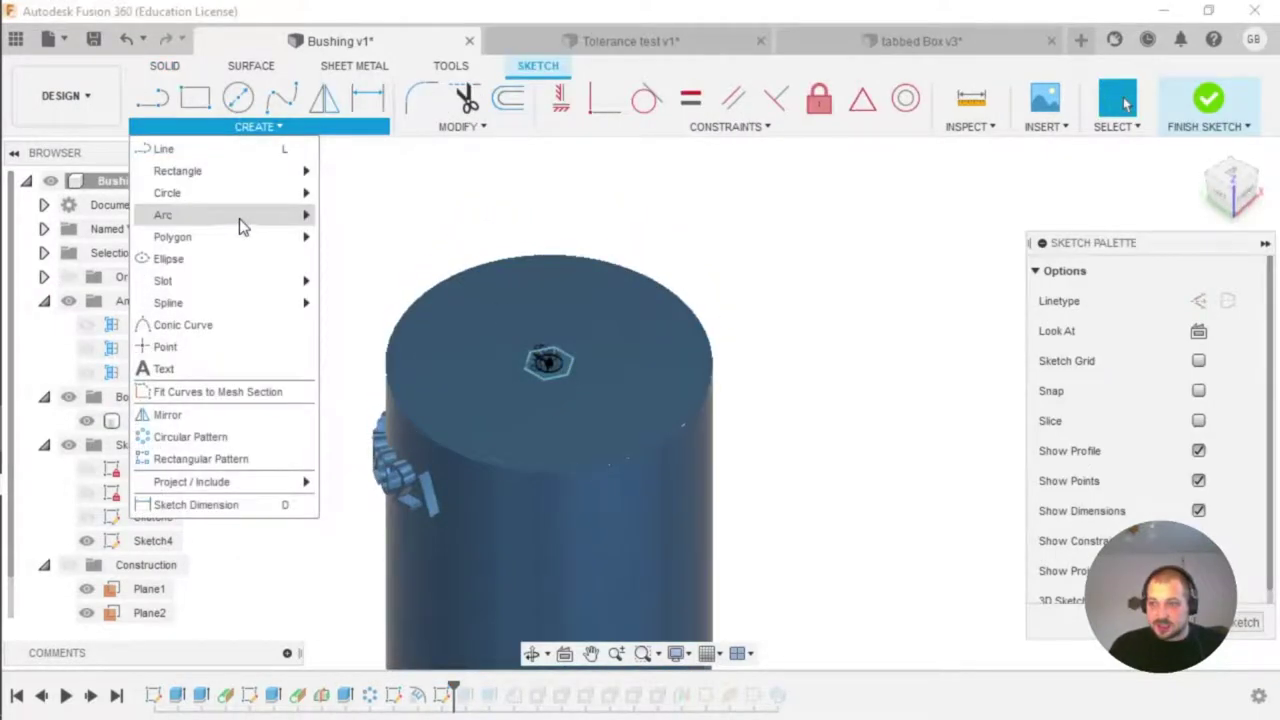
mouse_move(266, 237)
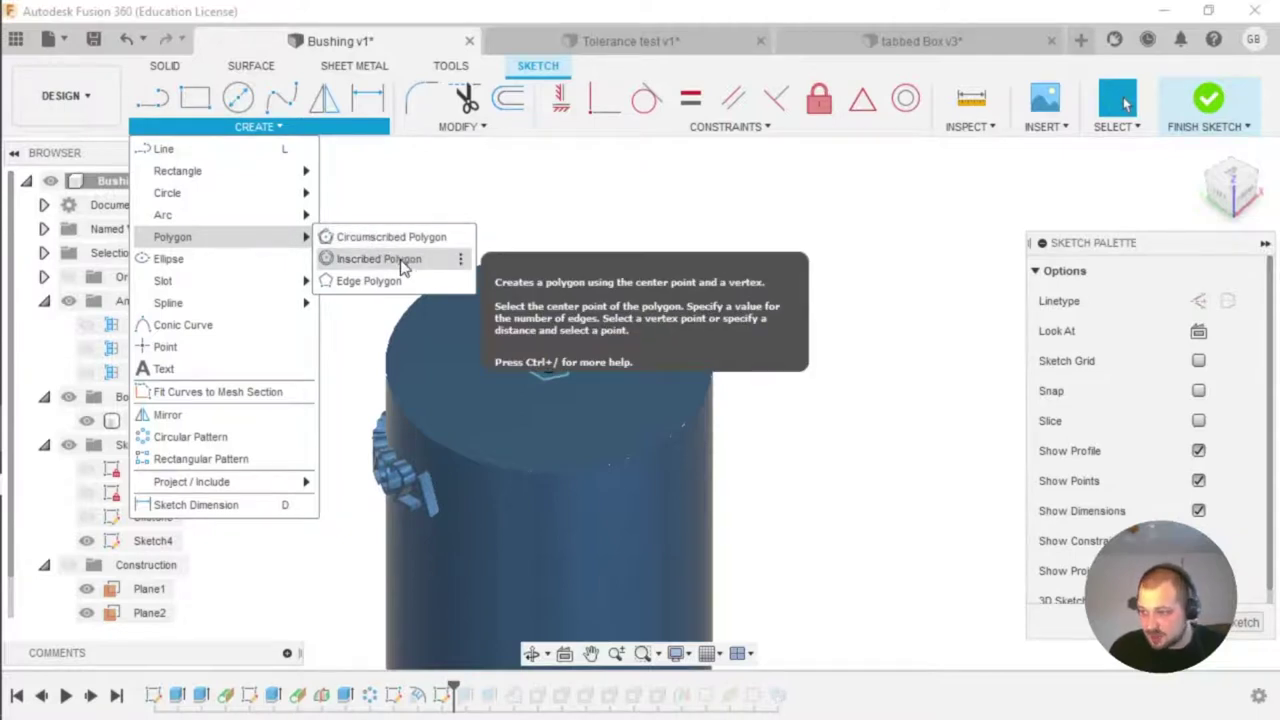
key("Escape")
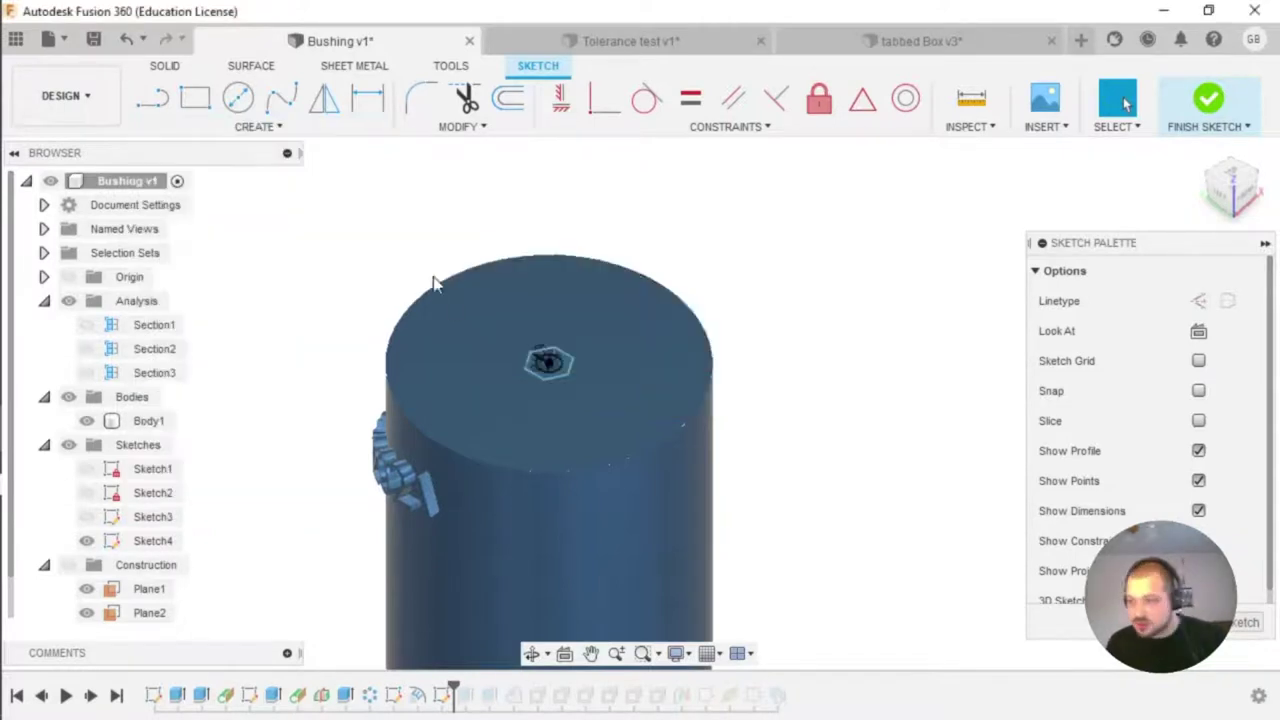
Step: Finish editing the hexagon sketch and roll the design history forward past the next extrude
middle_click_drag(614, 494, 576, 400)
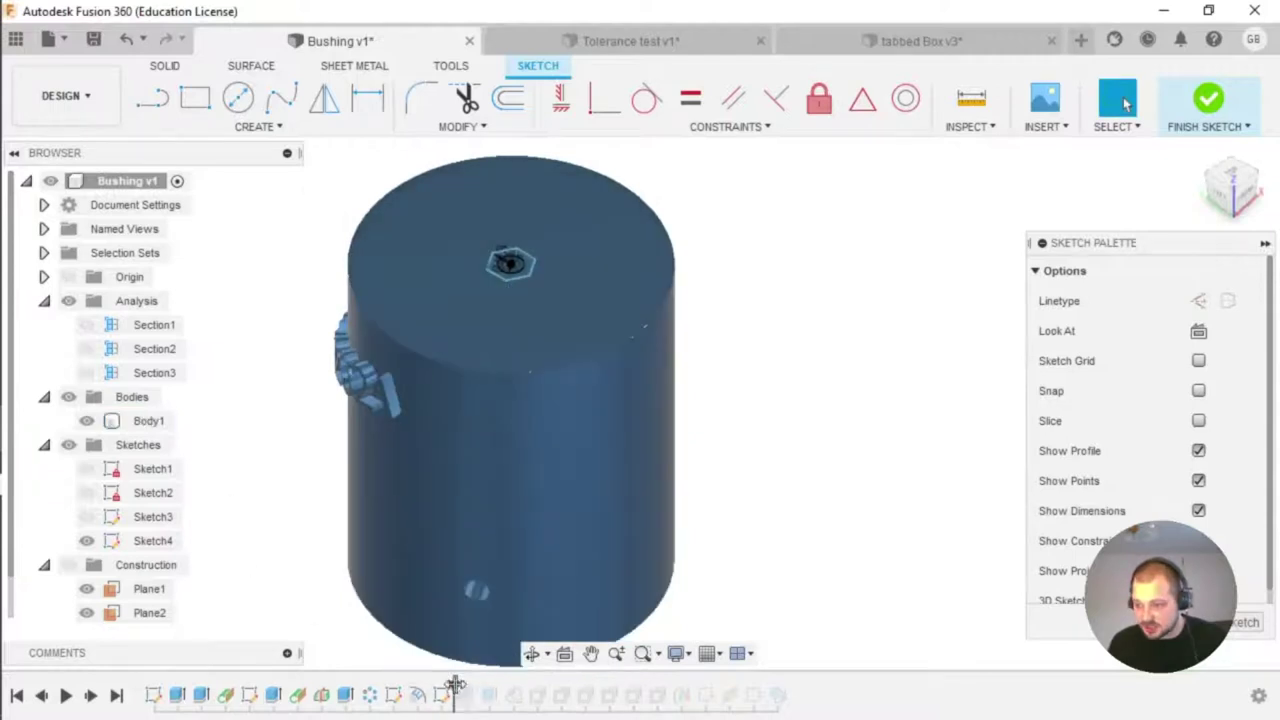
left_click(452, 632)
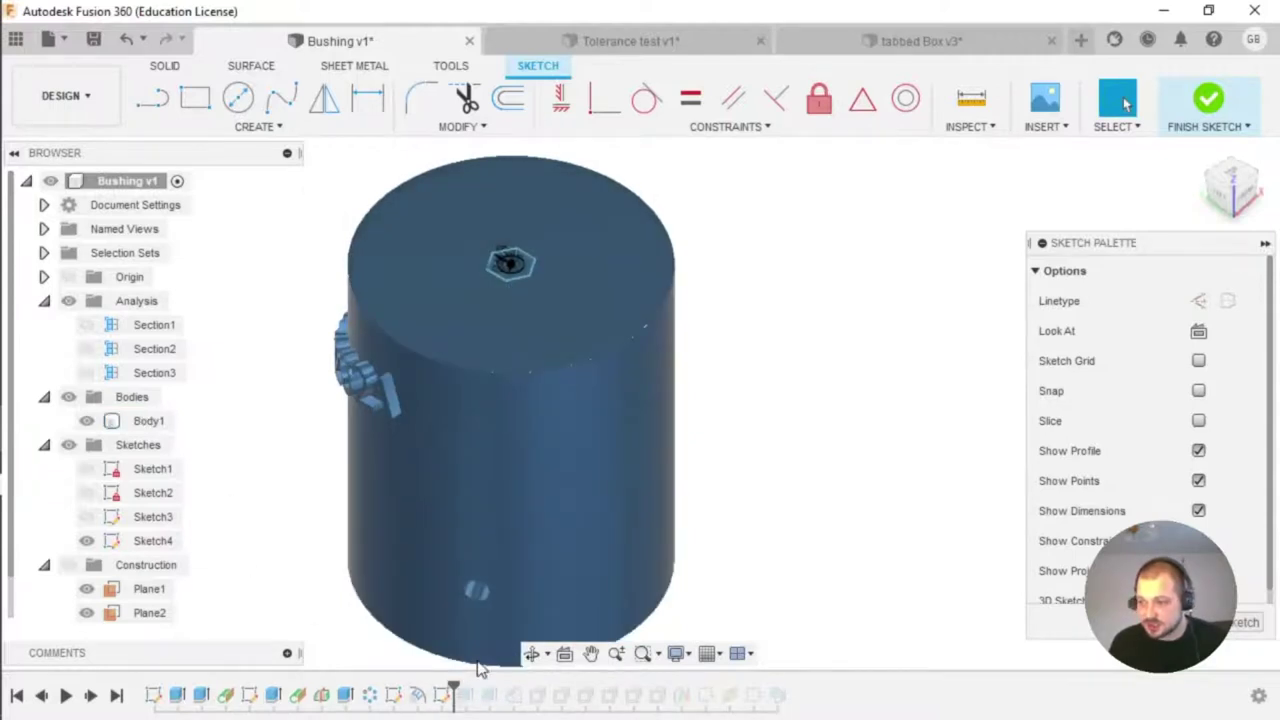
left_click(1262, 616)
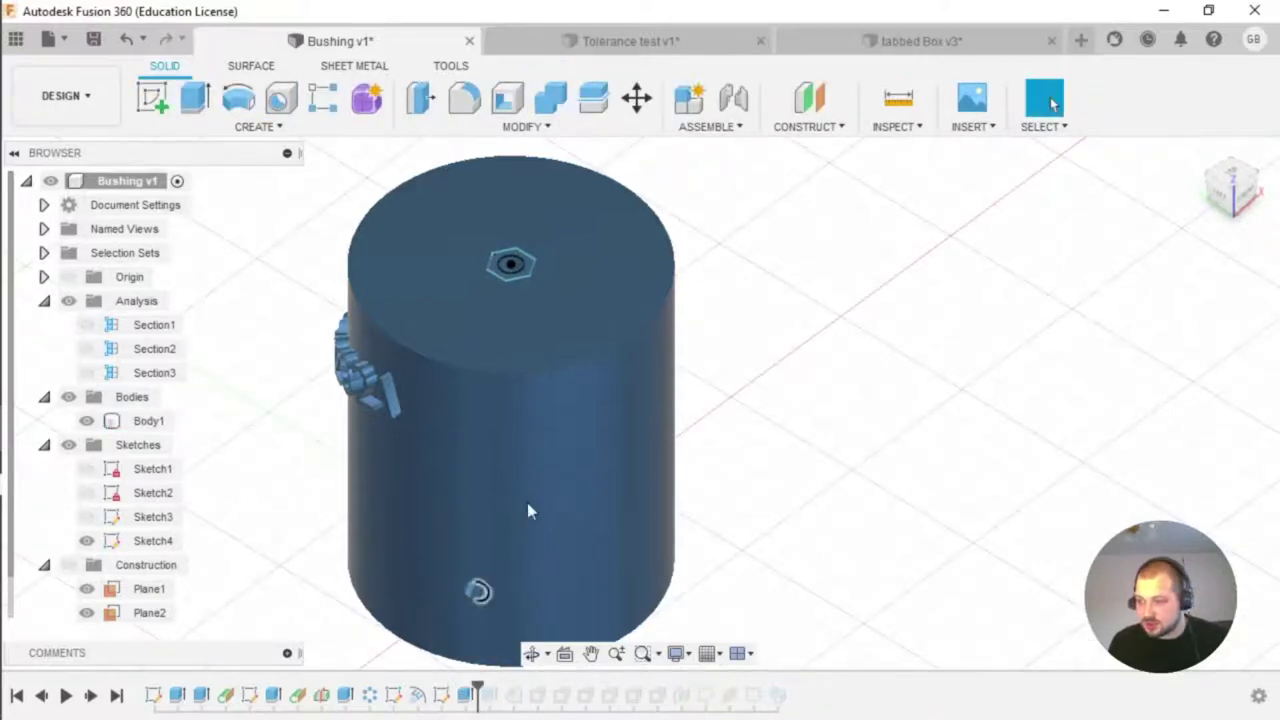
left_click(527, 510)
middle_click_drag(569, 451, 468, 451, "shift")
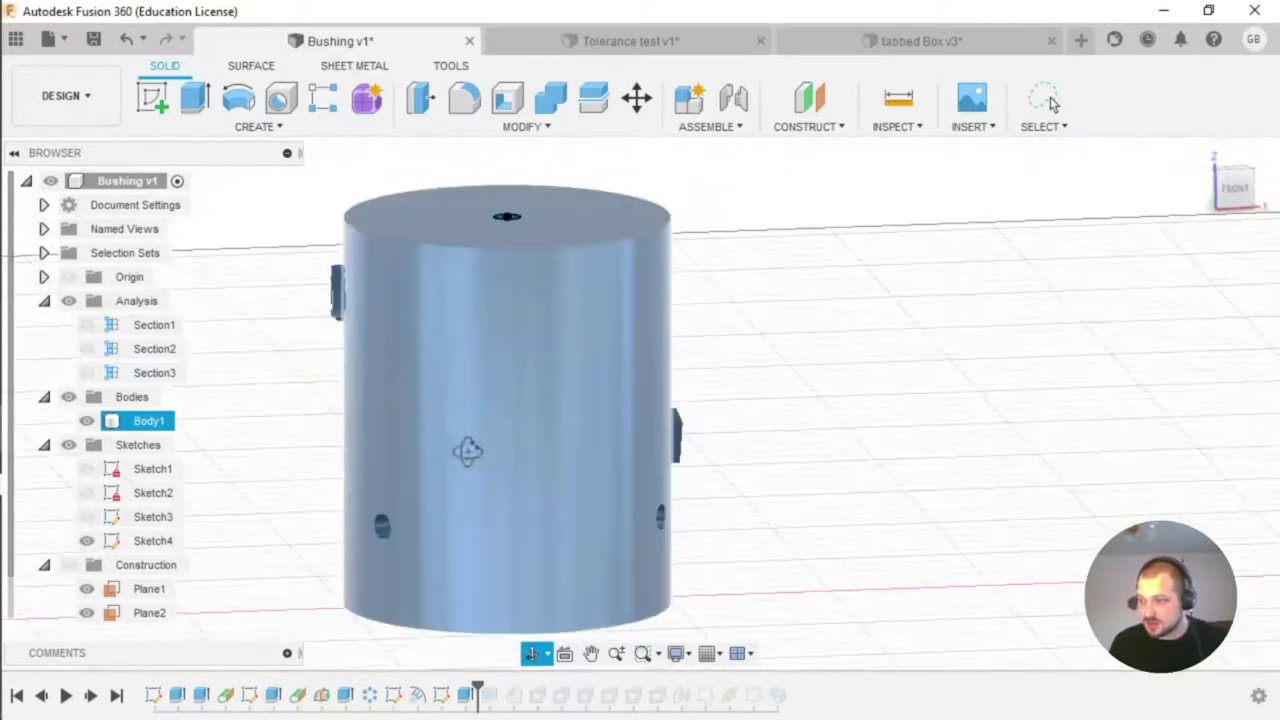
key("Escape")
Step: Open the central hole's extrude cut for editing and examine its extent type options and its direction through the bushing
double_click(444, 694)
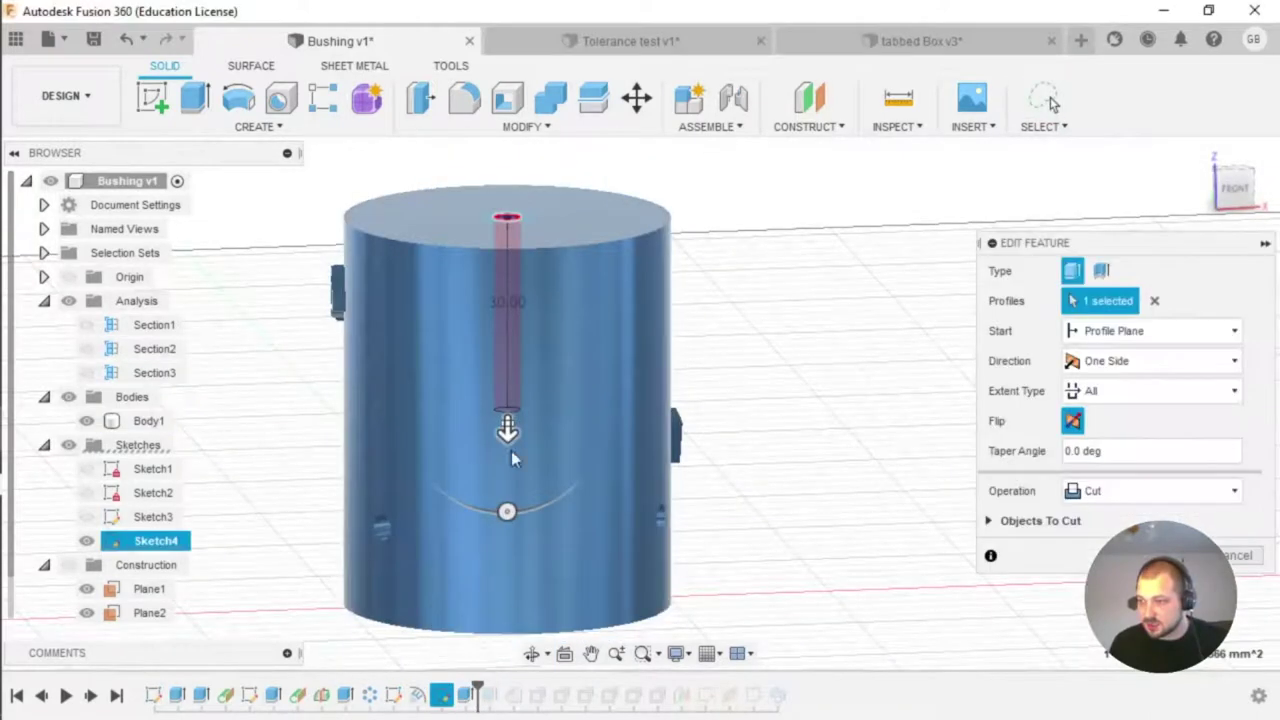
middle_click_drag(539, 287, 562, 350)
scroll(563, 352, "down", 1)
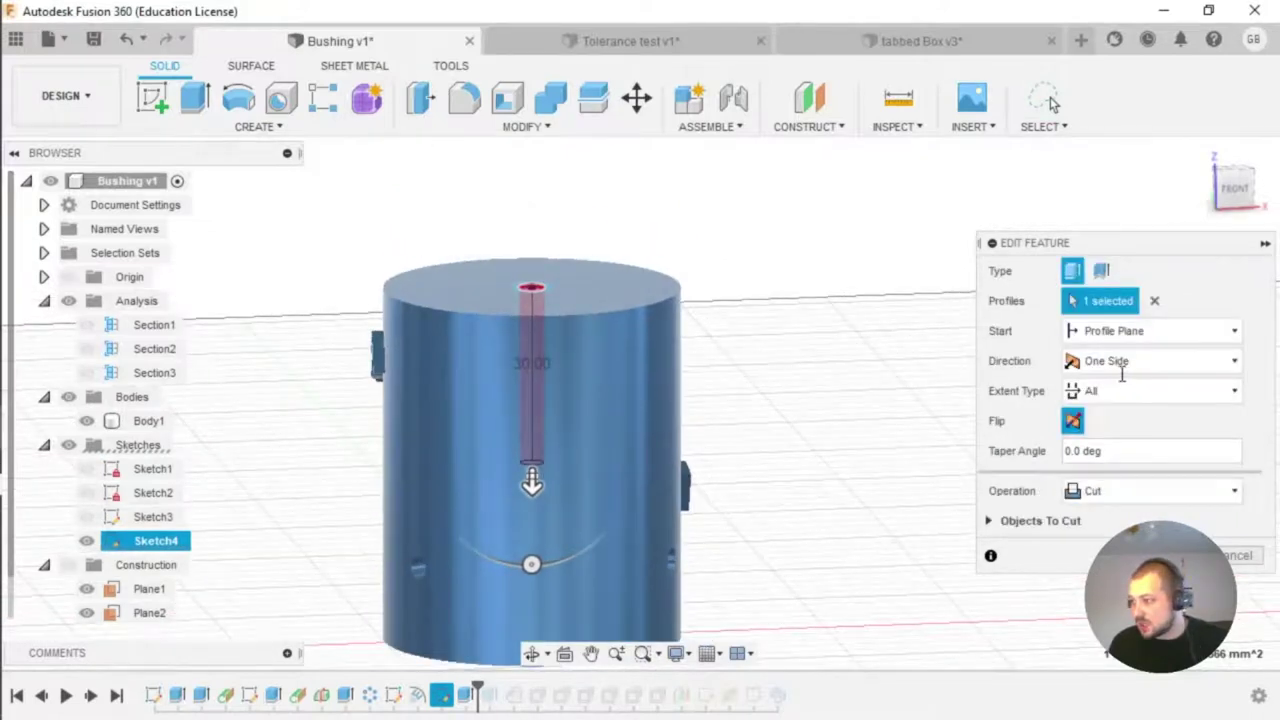
scroll(558, 455, "up", 2)
left_click(1155, 391)
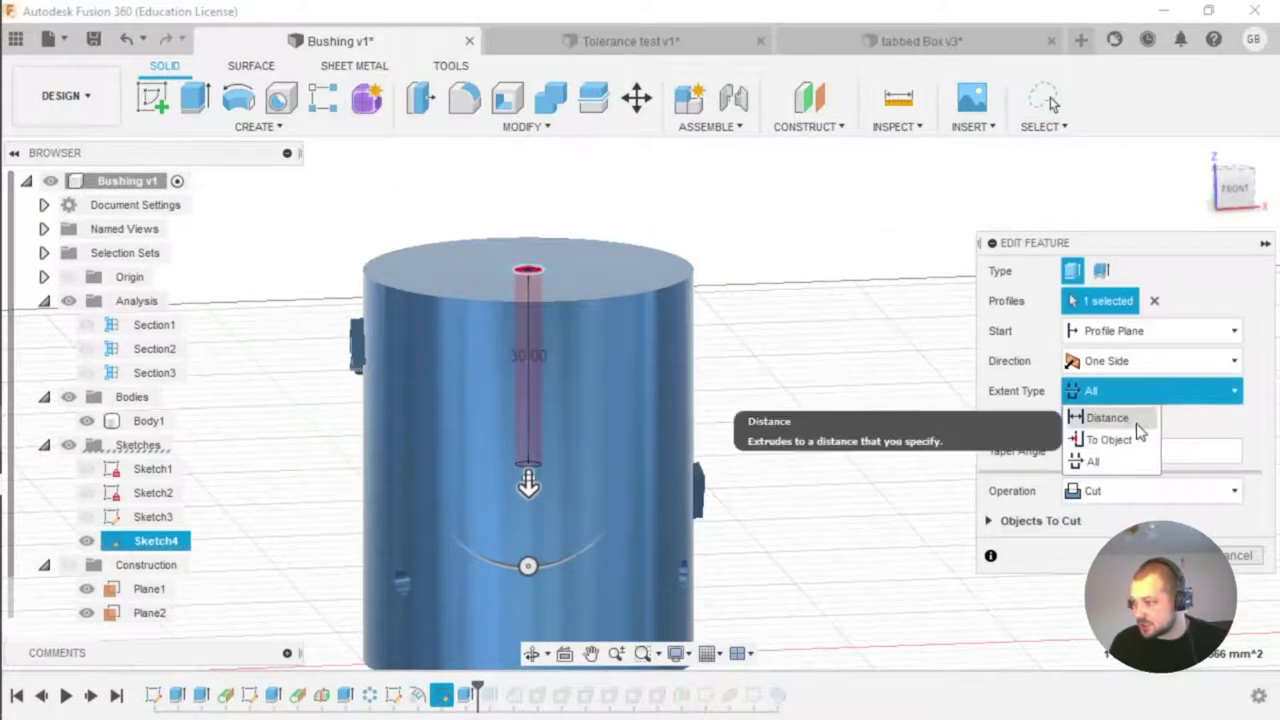
left_click(1163, 392)
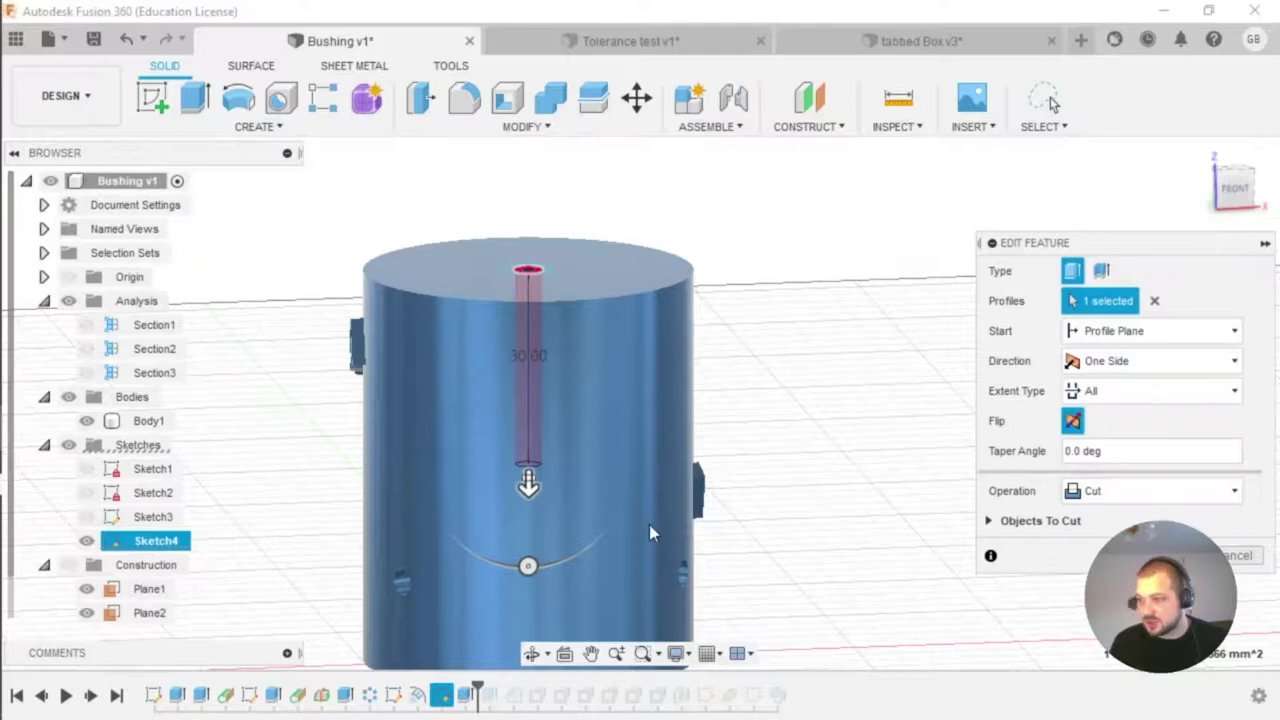
middle_click_drag(648, 517, 661, 330)
middle_click_drag(572, 301, 565, 268)
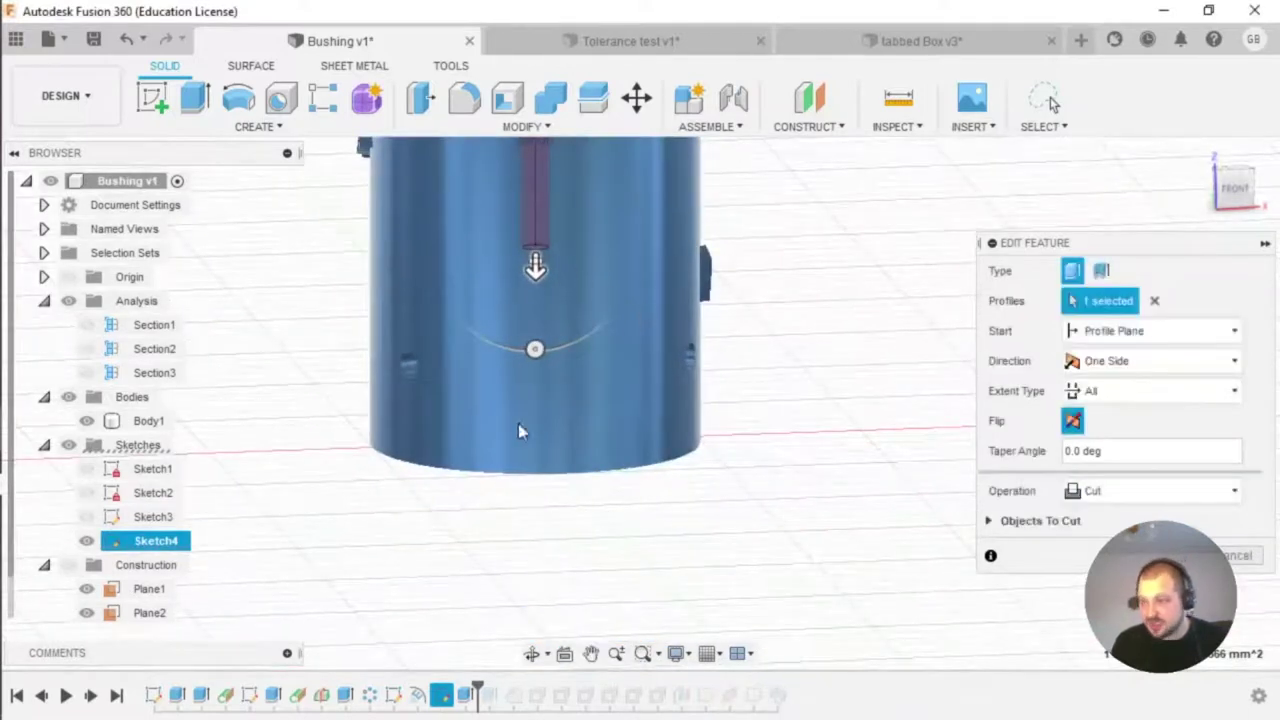
middle_click_drag(623, 449, 400, 549, "shift")
middle_click_drag(572, 571, 548, 330, "shift")
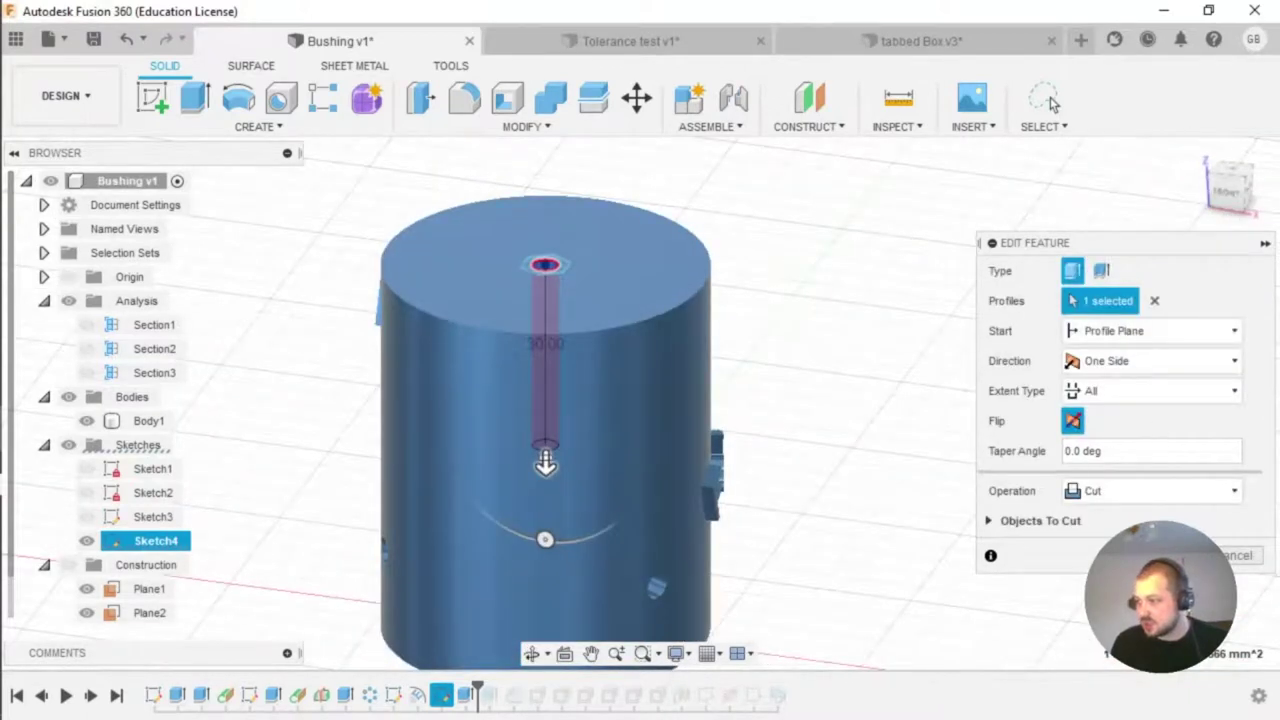
middle_click_drag(727, 532, 739, 416)
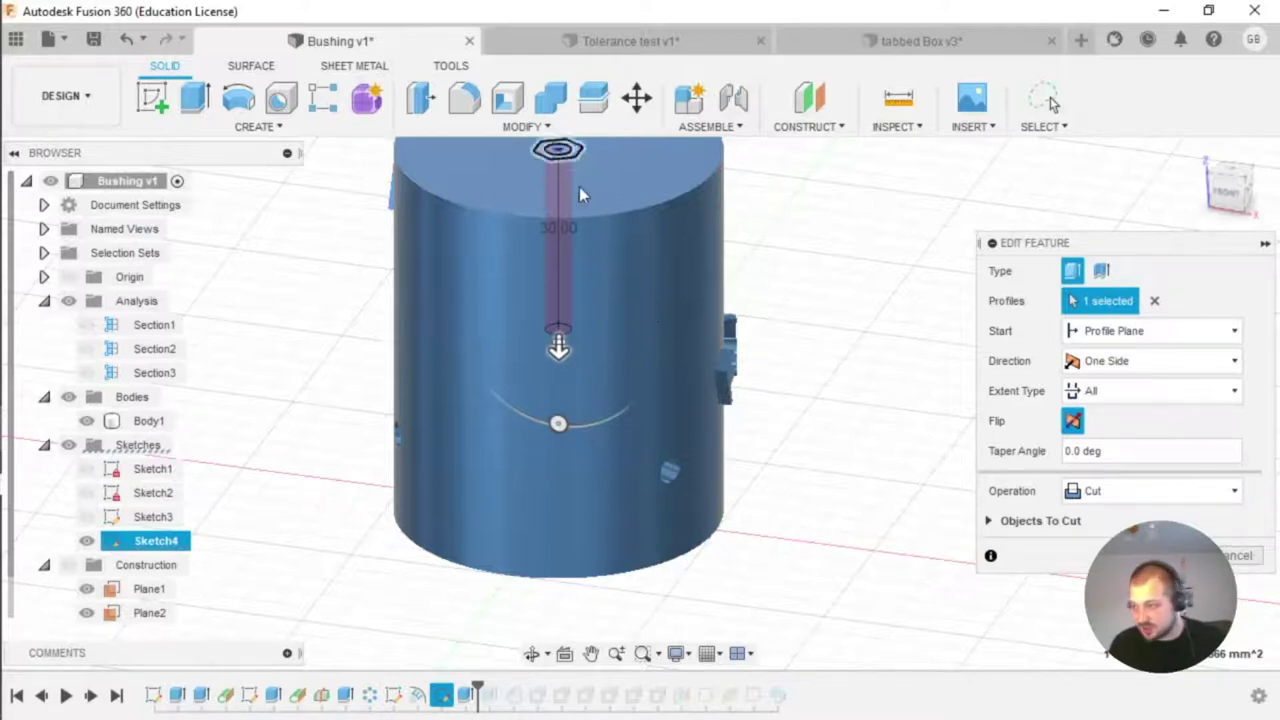
middle_click_drag(577, 360, 554, 439)
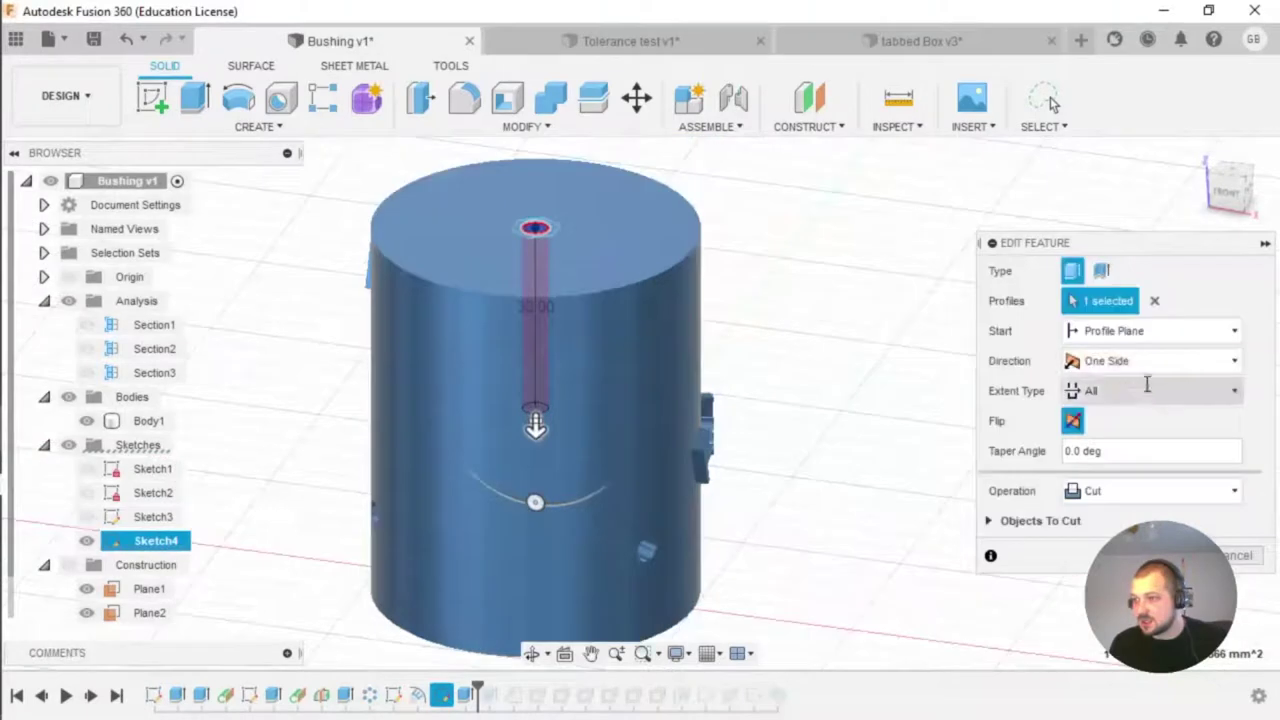
Step: Try the To Object extent for the central hole's cut, using the face inside the bushing's bottom bore as the target
left_click(1126, 391)
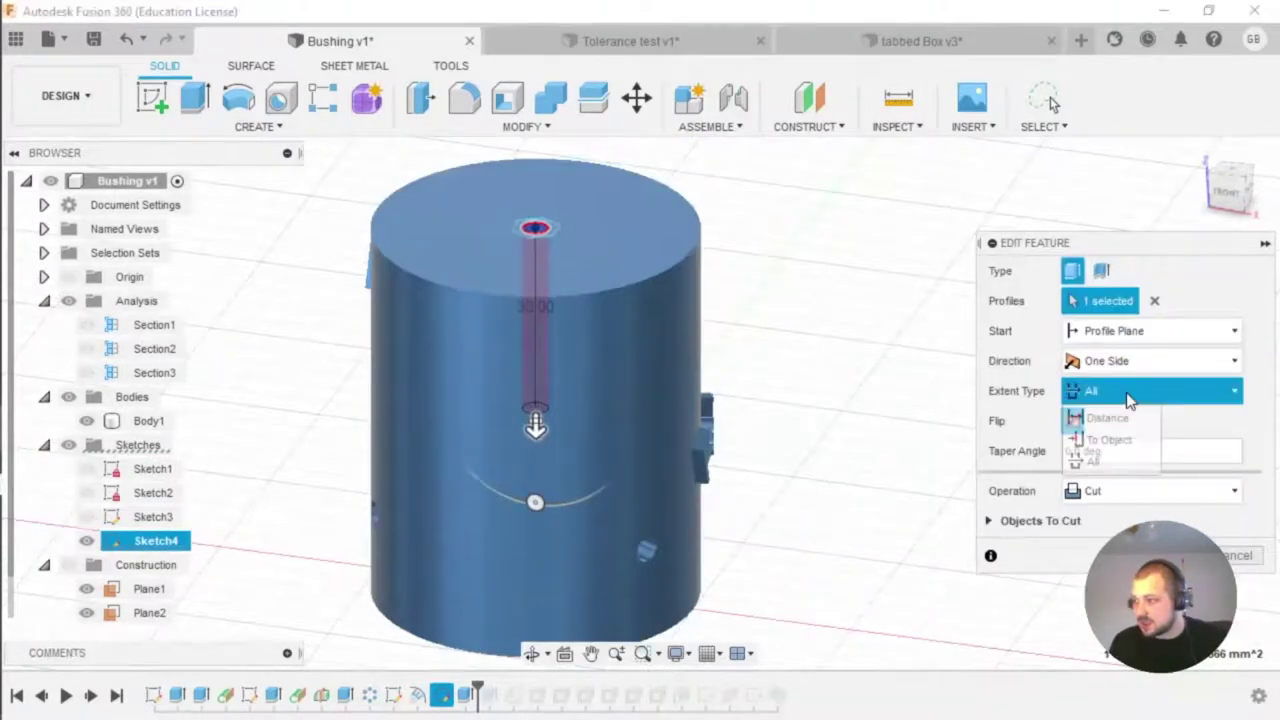
left_click(1115, 436)
middle_click_drag(644, 553, 656, 335, "shift")
left_click(515, 418)
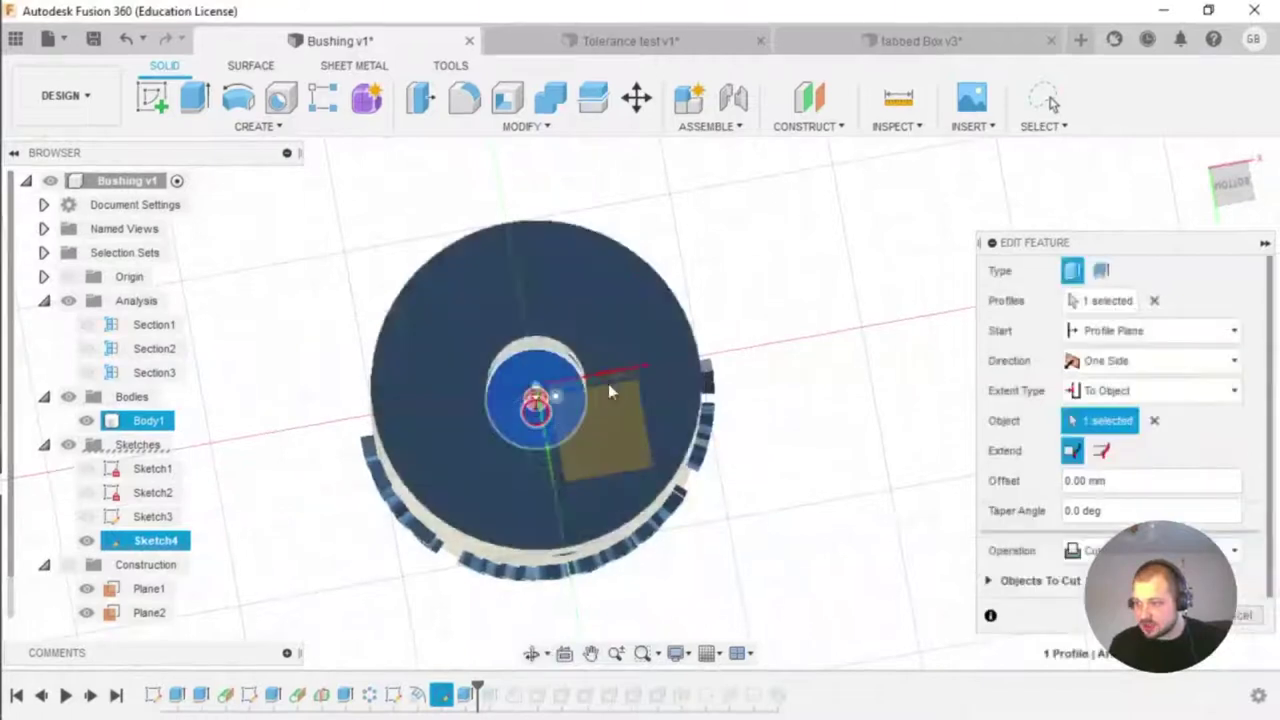
middle_click_drag(622, 285, 529, 376, "shift")
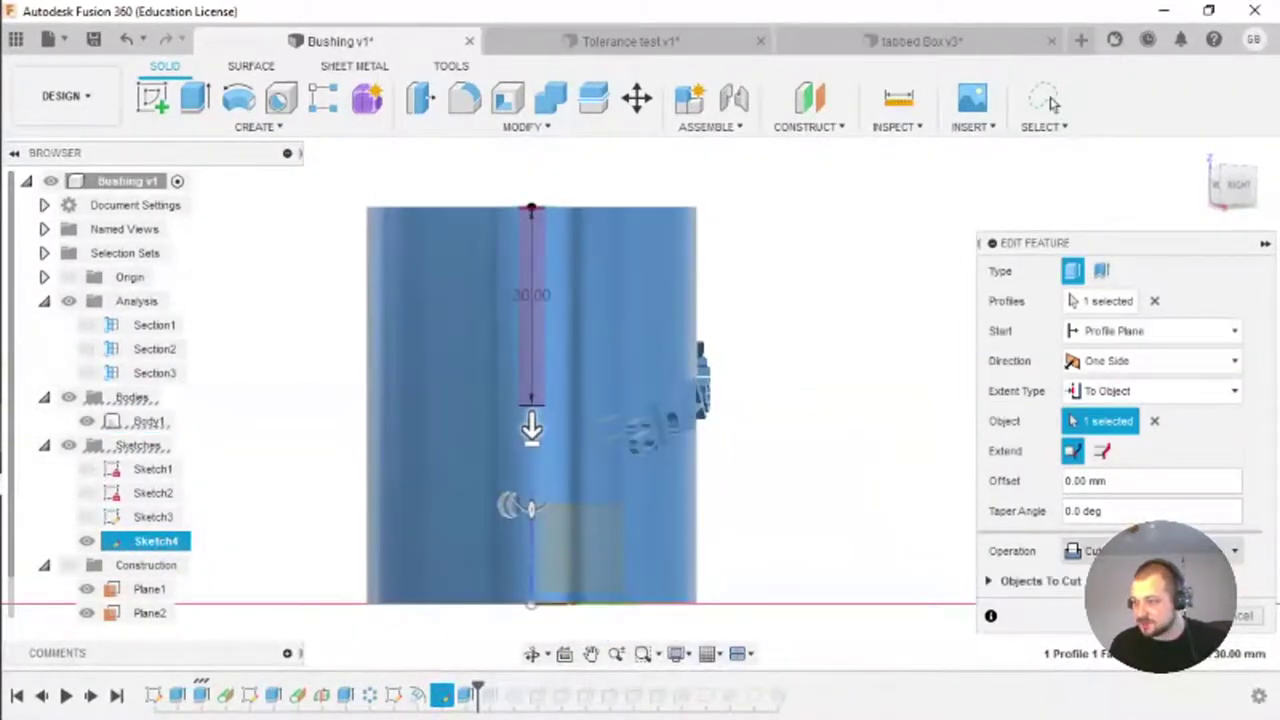
Step: Set the central hole's cut extent to All and finish the feature edit
left_click(1163, 391)
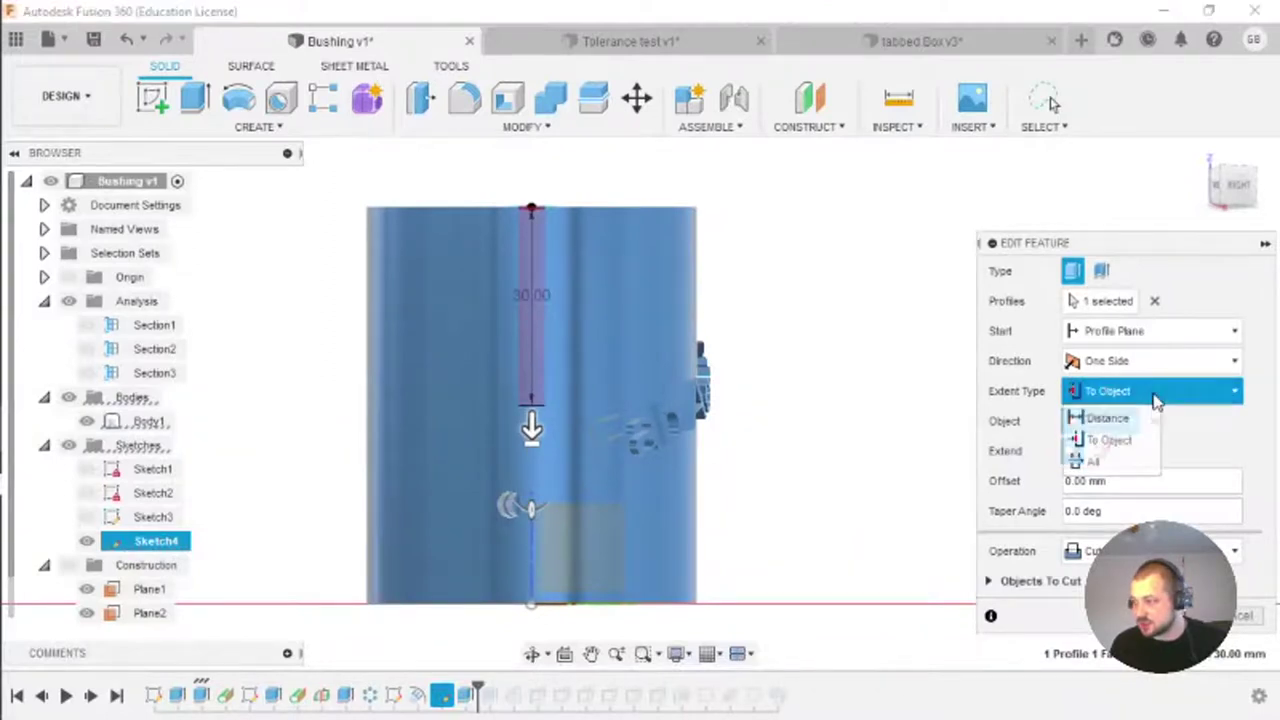
left_click(1120, 460)
middle_click_drag(522, 416, 440, 400)
middle_click_drag(918, 329, 915, 476)
key("Return")
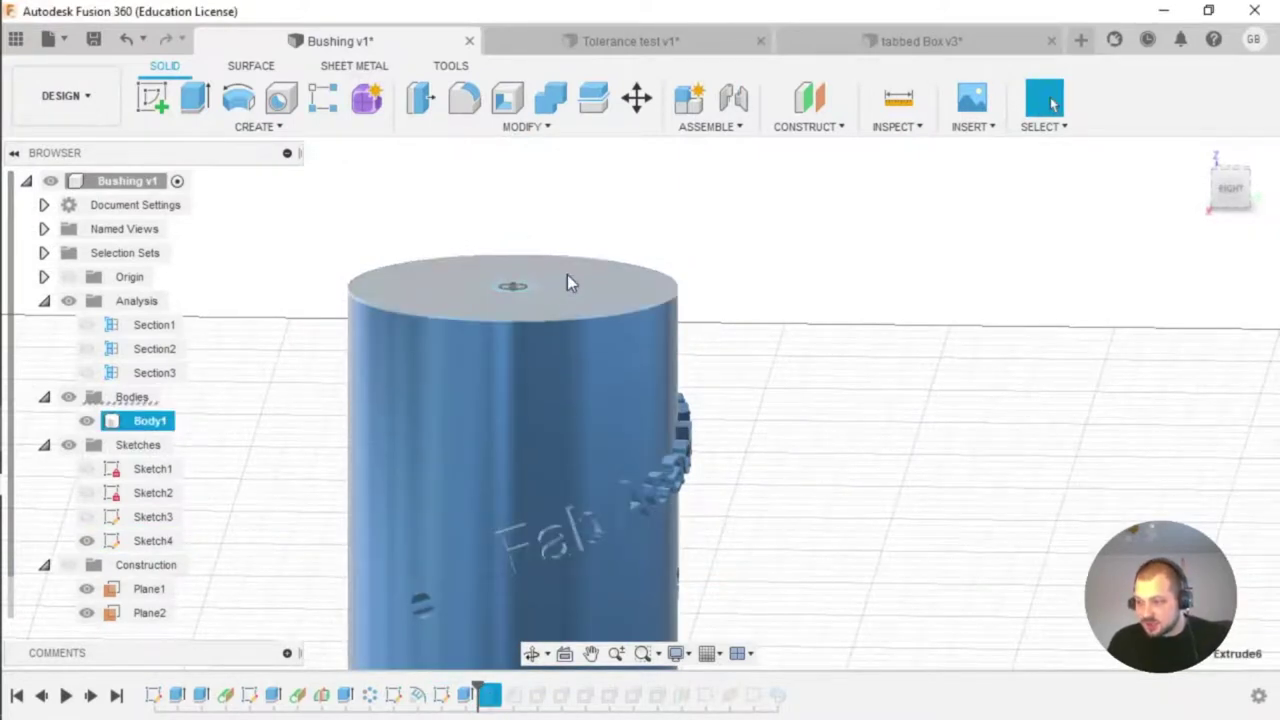
Step: Open the hexagonal extrude, examine its offset start, symmetric direction, distance expression and measurement settings, and close the edit
double_click(489, 695)
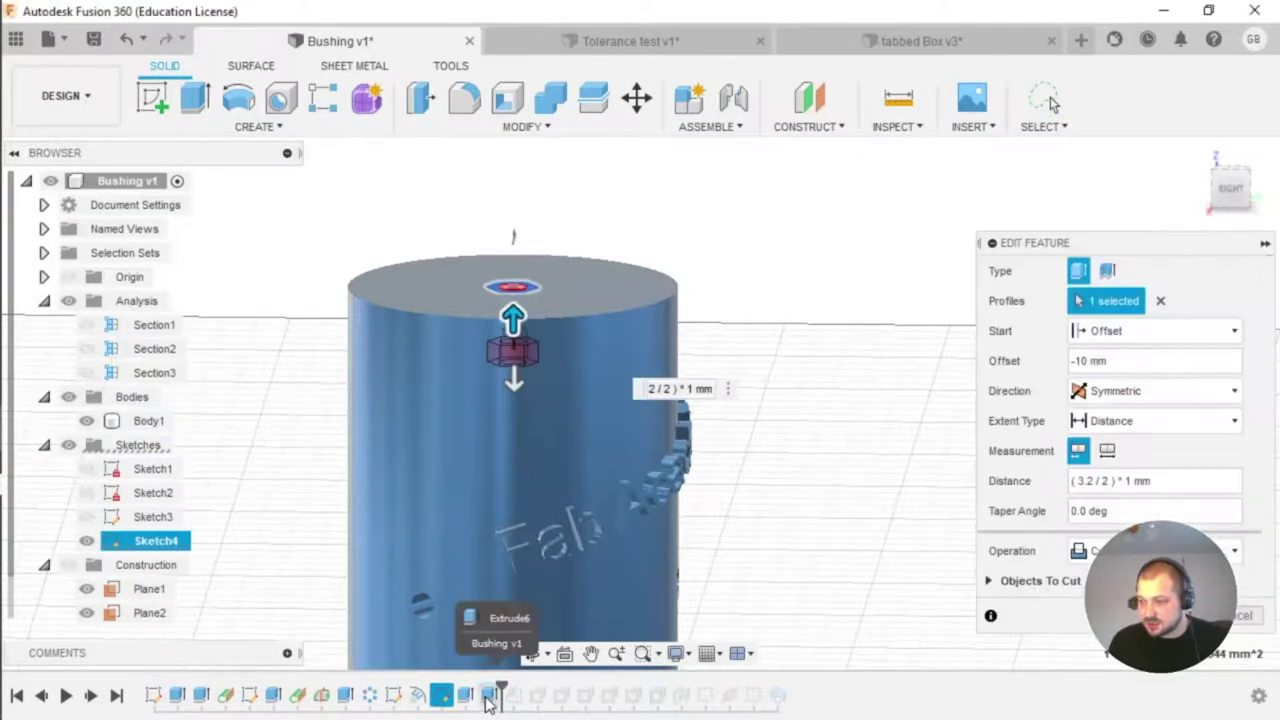
middle_click_drag(525, 400, 587, 400, "shift")
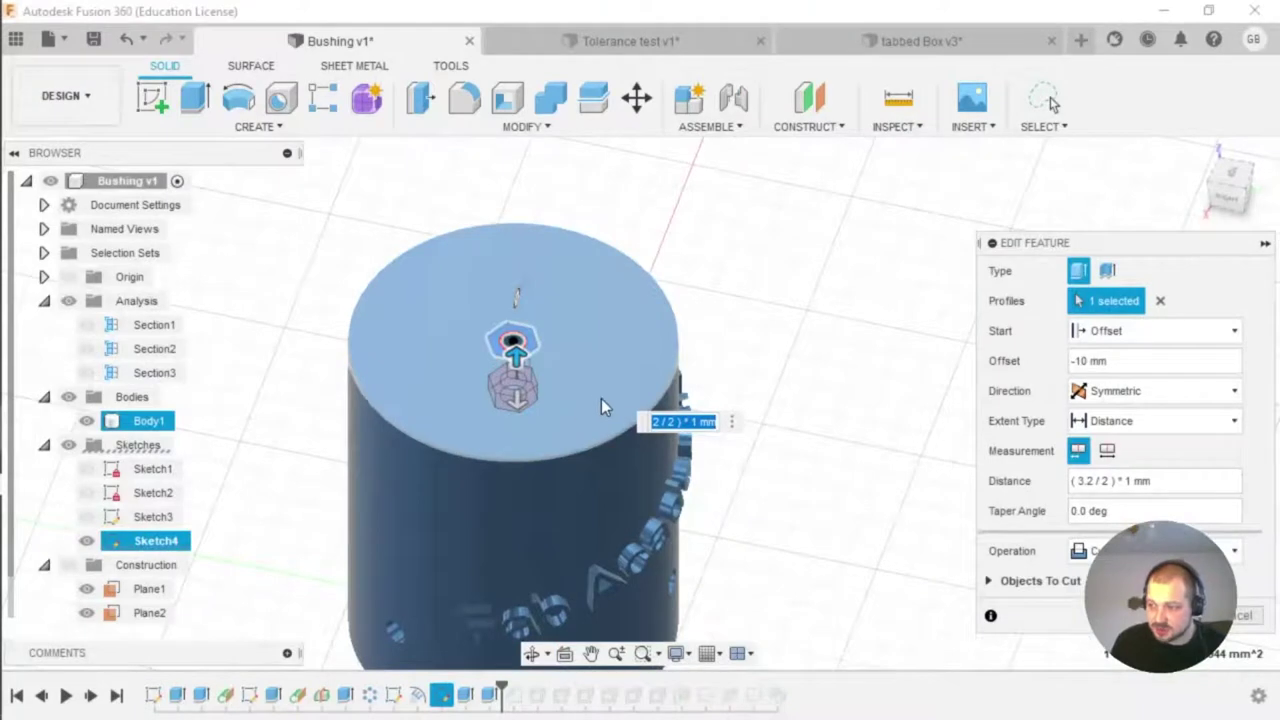
left_click(1130, 333)
left_click(1136, 333)
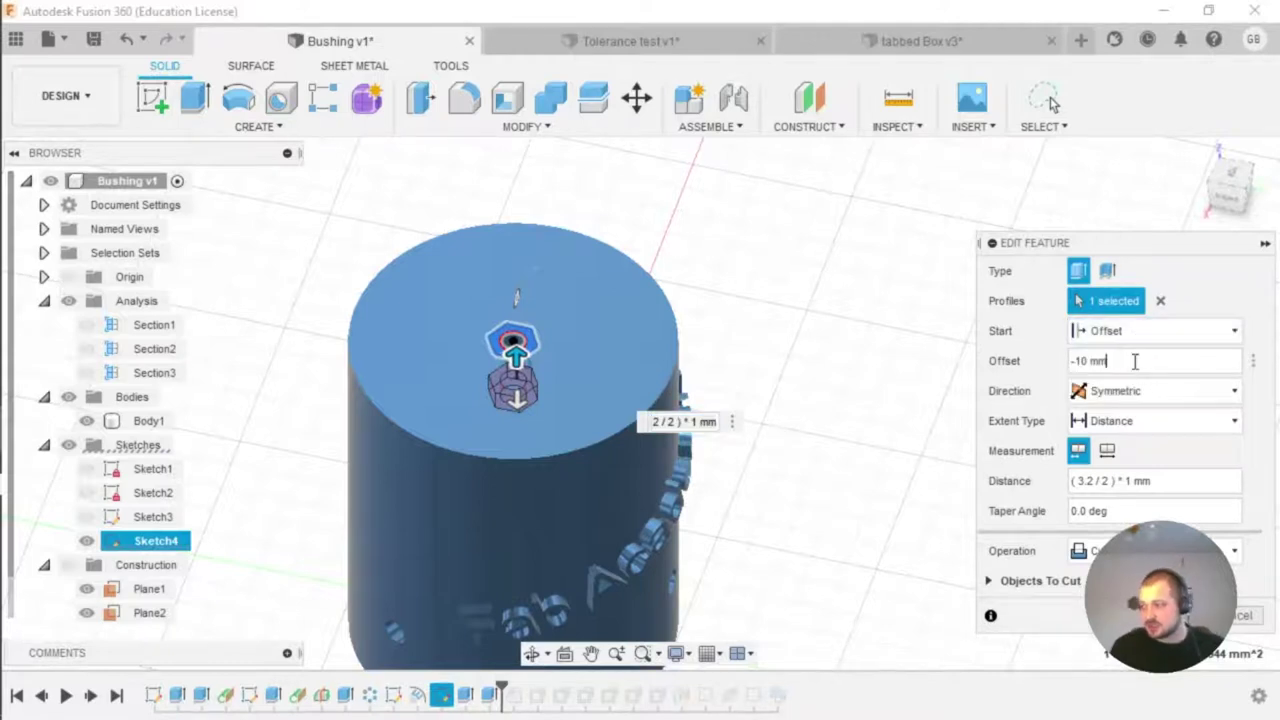
key("Return")
middle_click_drag(576, 224, 576, 218, "shift")
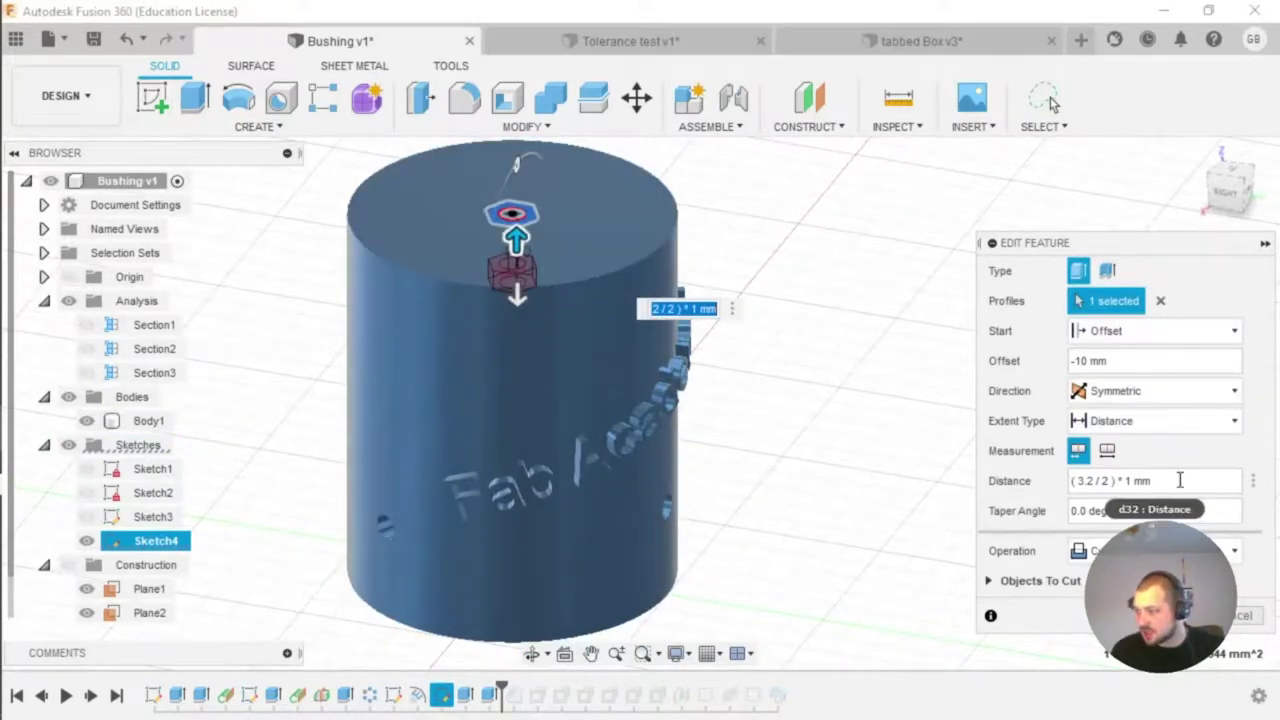
left_click(1160, 457)
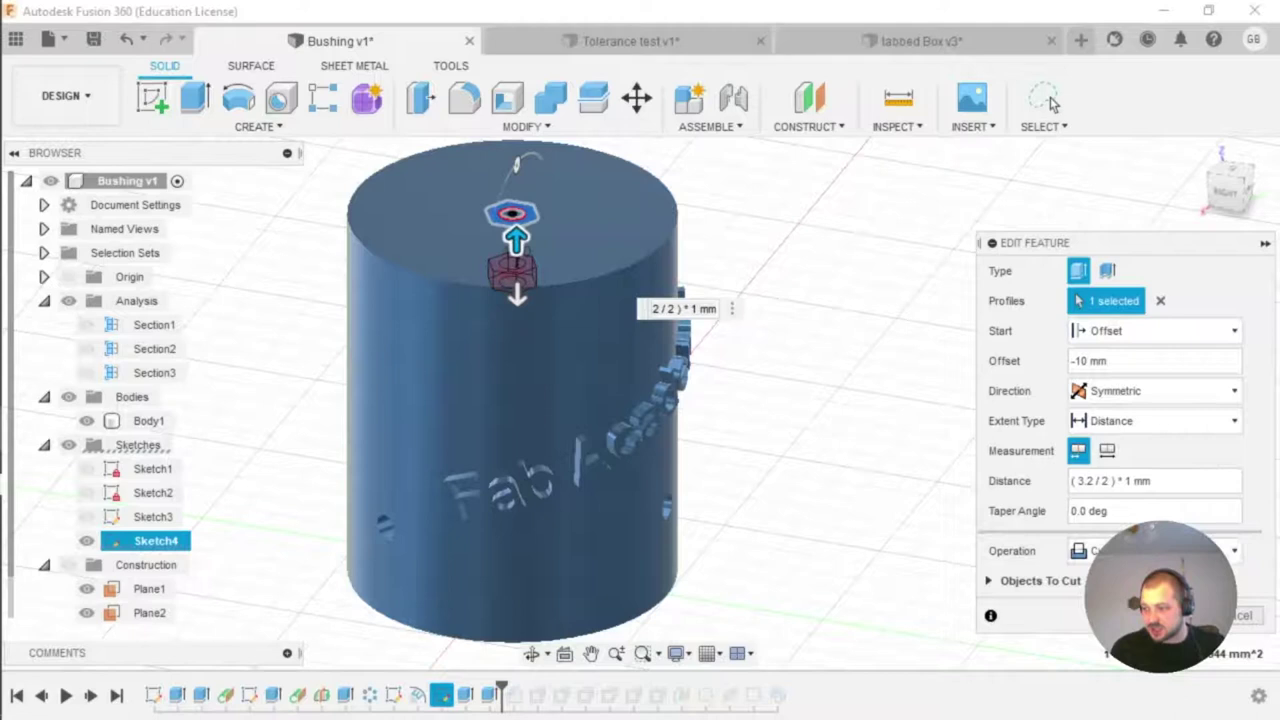
left_click(1165, 615)
Step: Roll the design history forward past the next two features and hide all sketches
left_click_drag(501, 686, 546, 688)
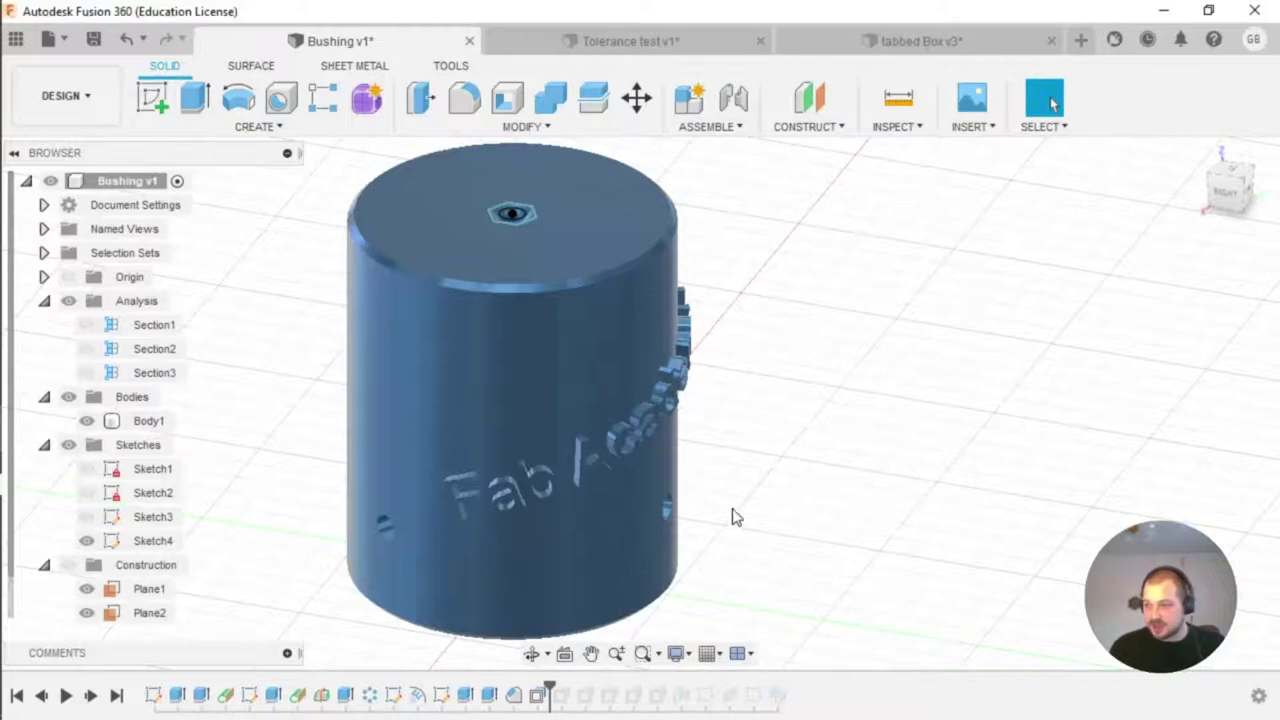
middle_click_drag(853, 495, 703, 497, "shift")
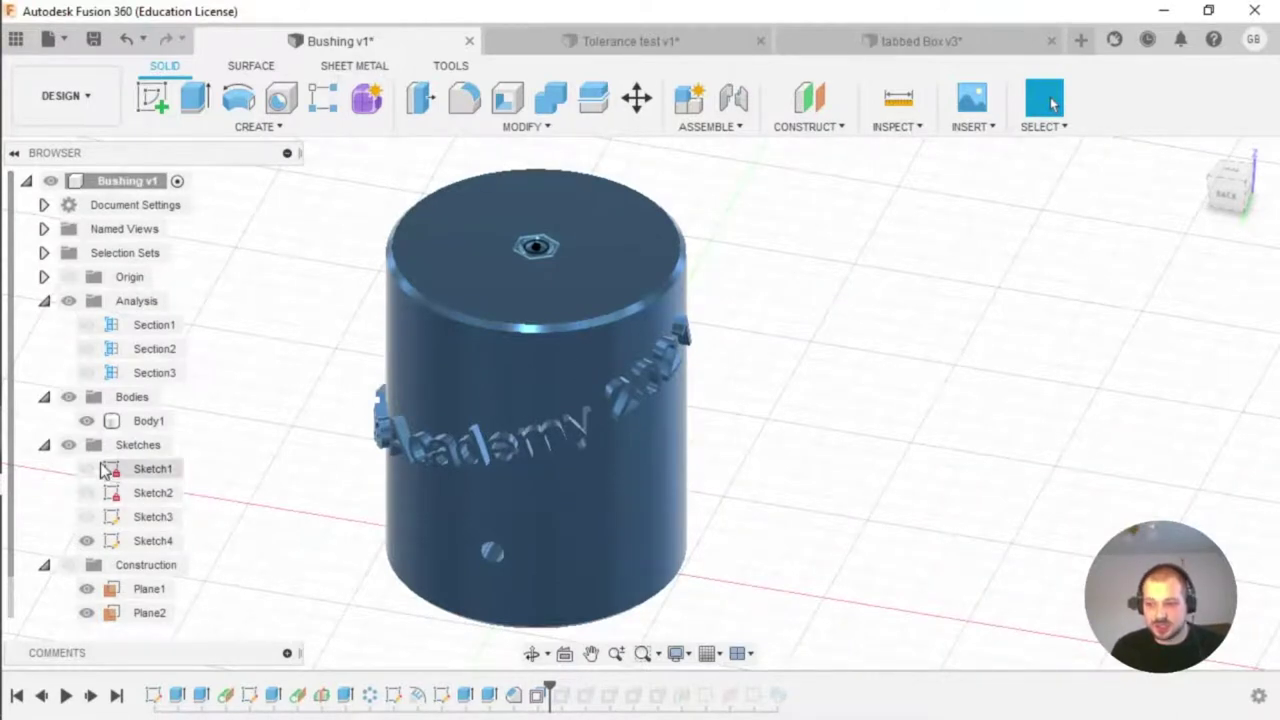
left_click(69, 445)
left_click(531, 279)
left_click(768, 272)
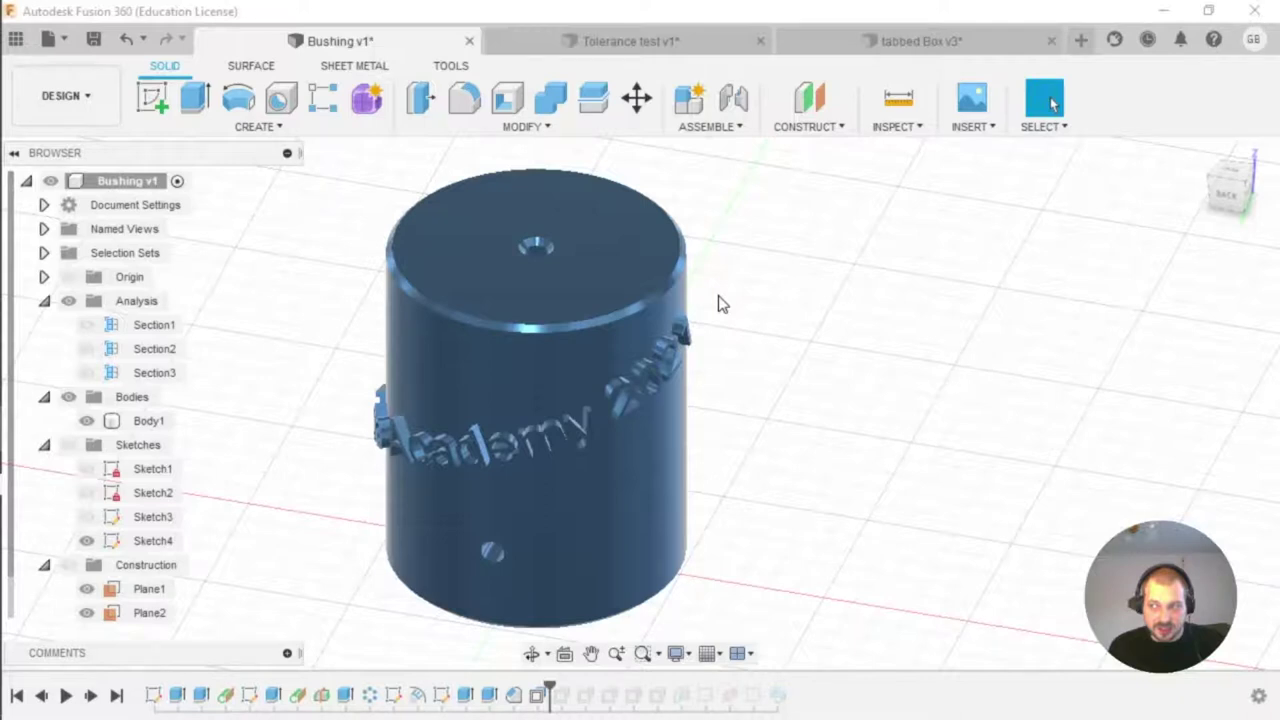
left_click(591, 216)
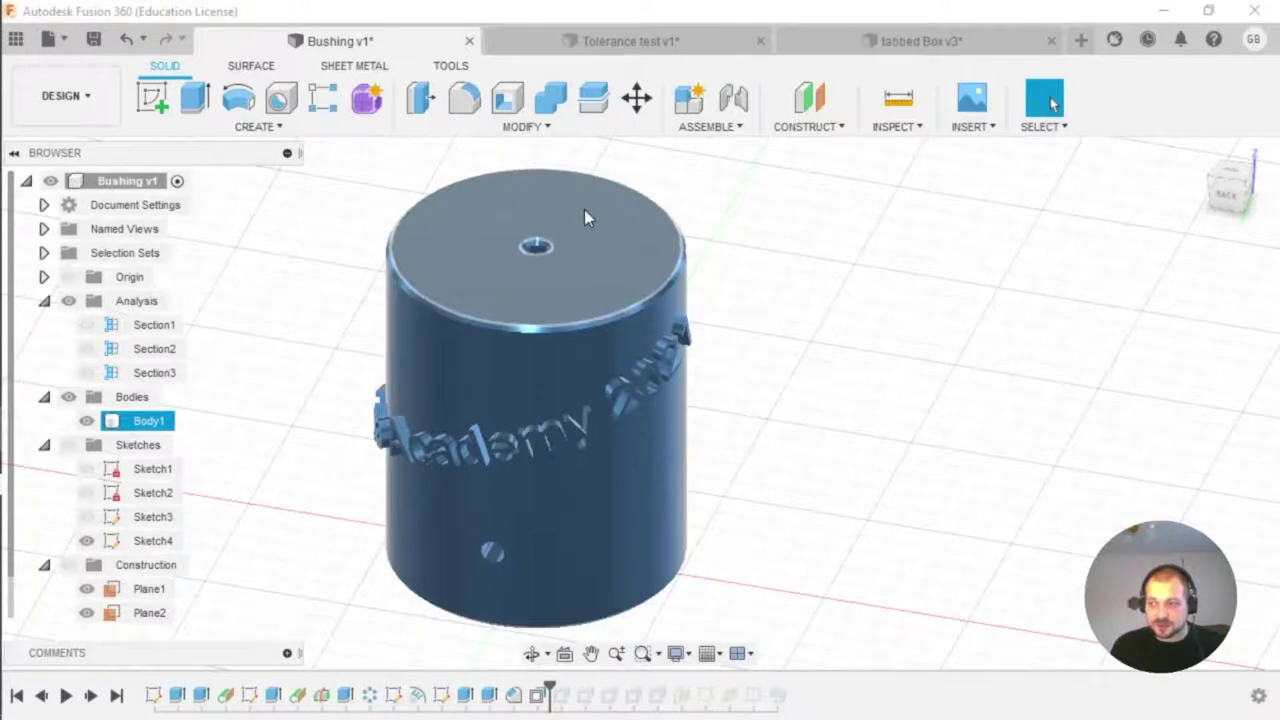
left_click(463, 158)
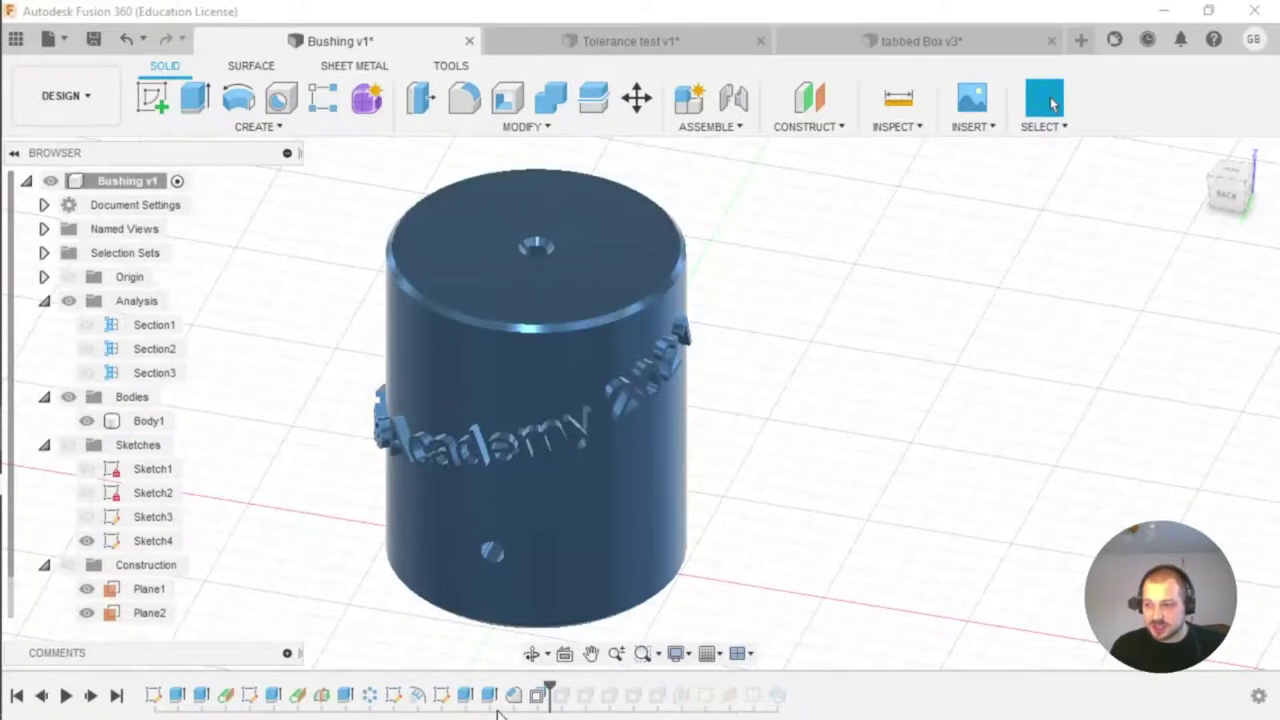
Step: Set the visual style to Shaded with Hidden Edges and view the bushing's internal features
left_click(693, 656)
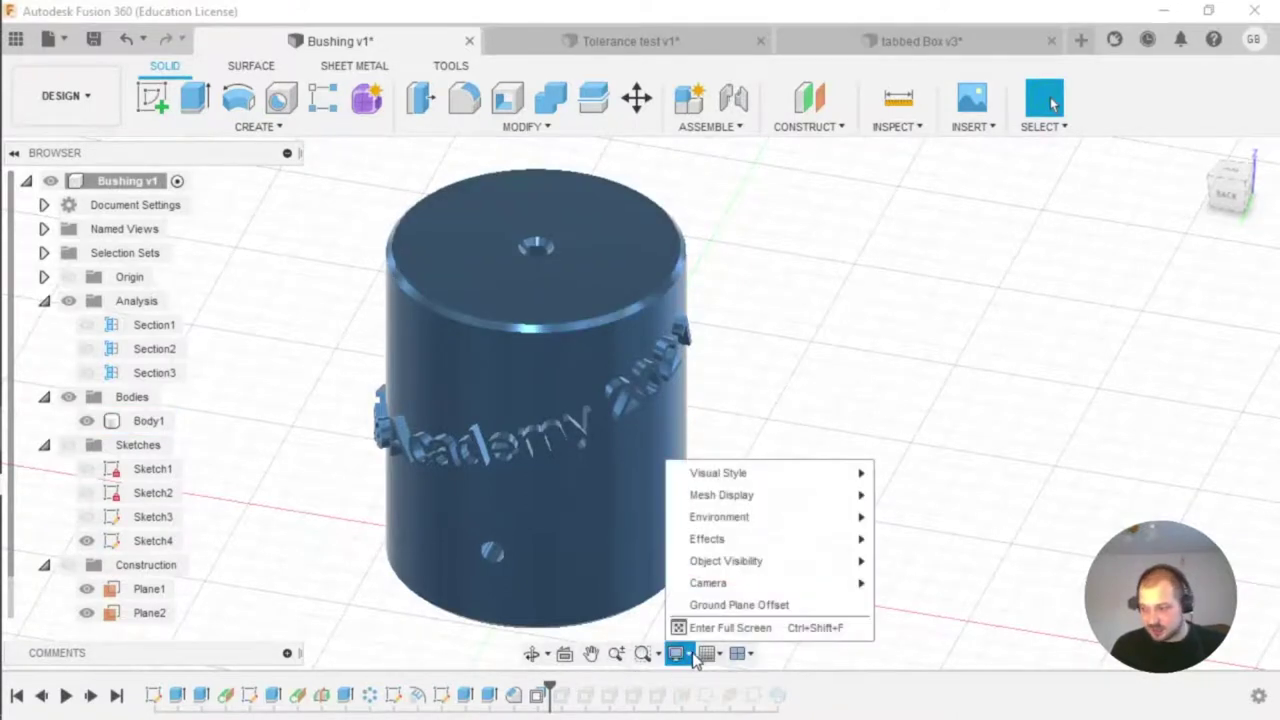
mouse_move(760, 474)
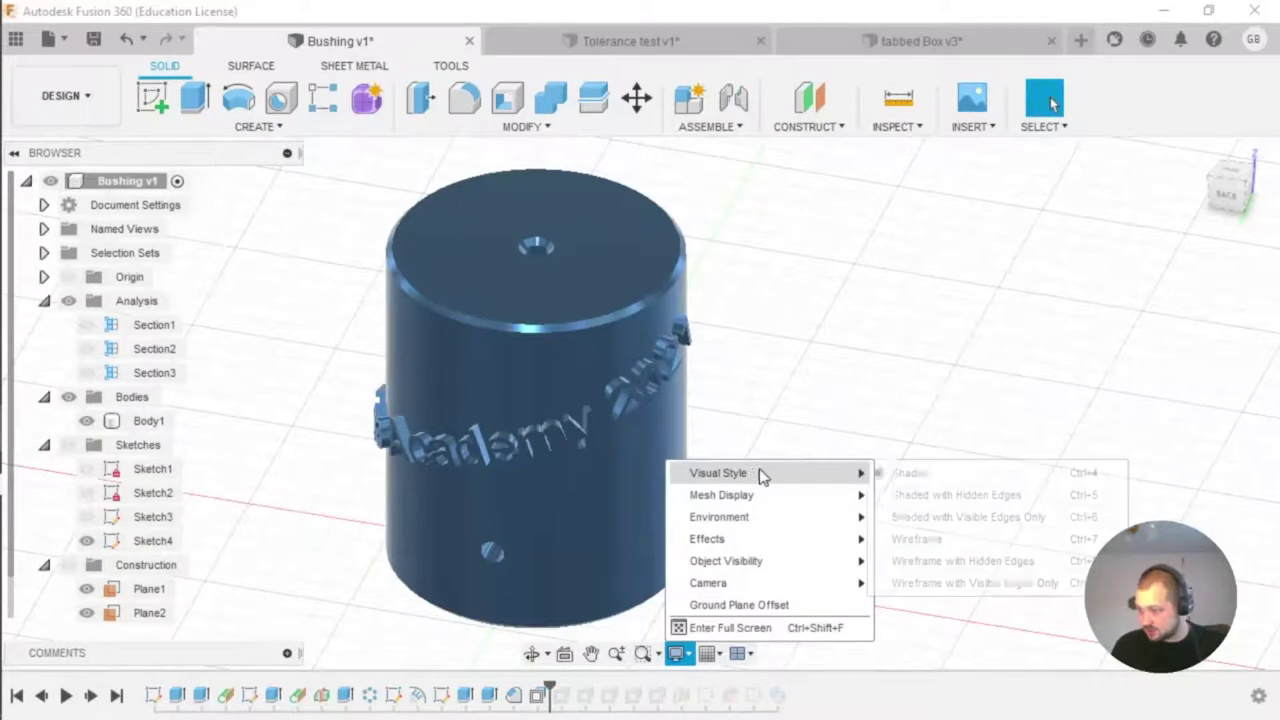
left_click(955, 495)
left_click(533, 310)
middle_click_drag(536, 302, 539, 312, "shift")
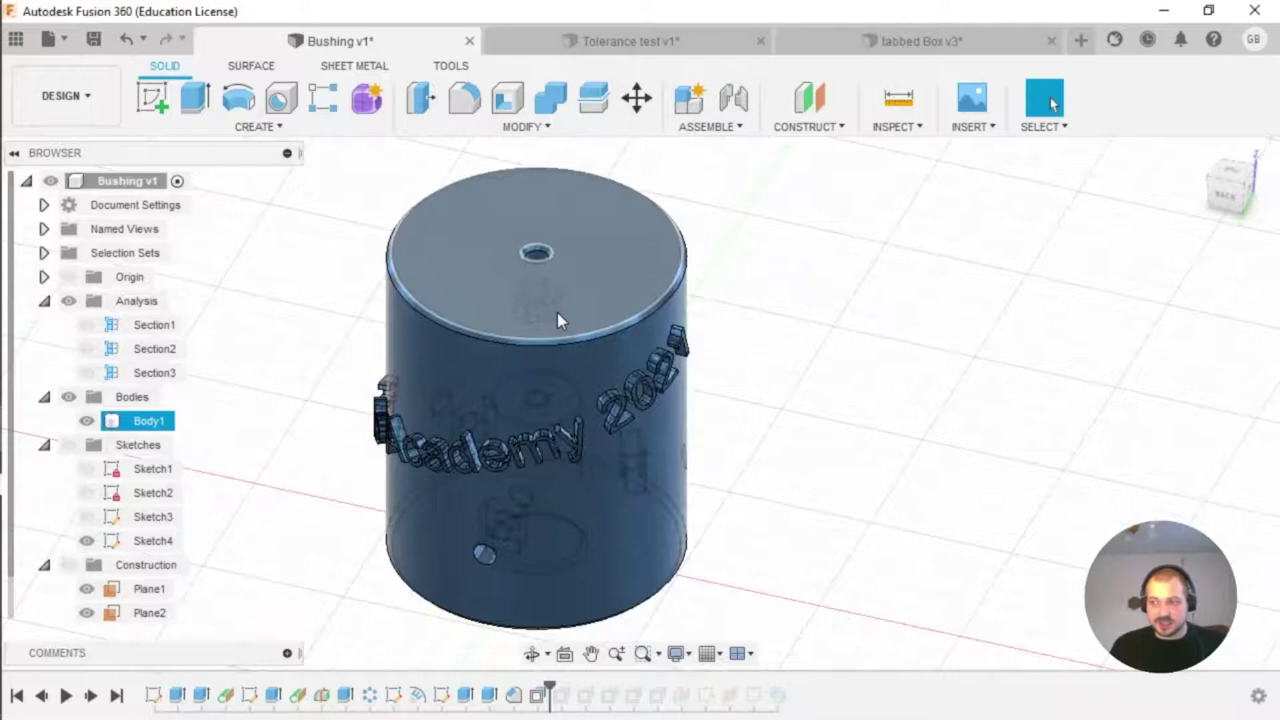
key("Escape")
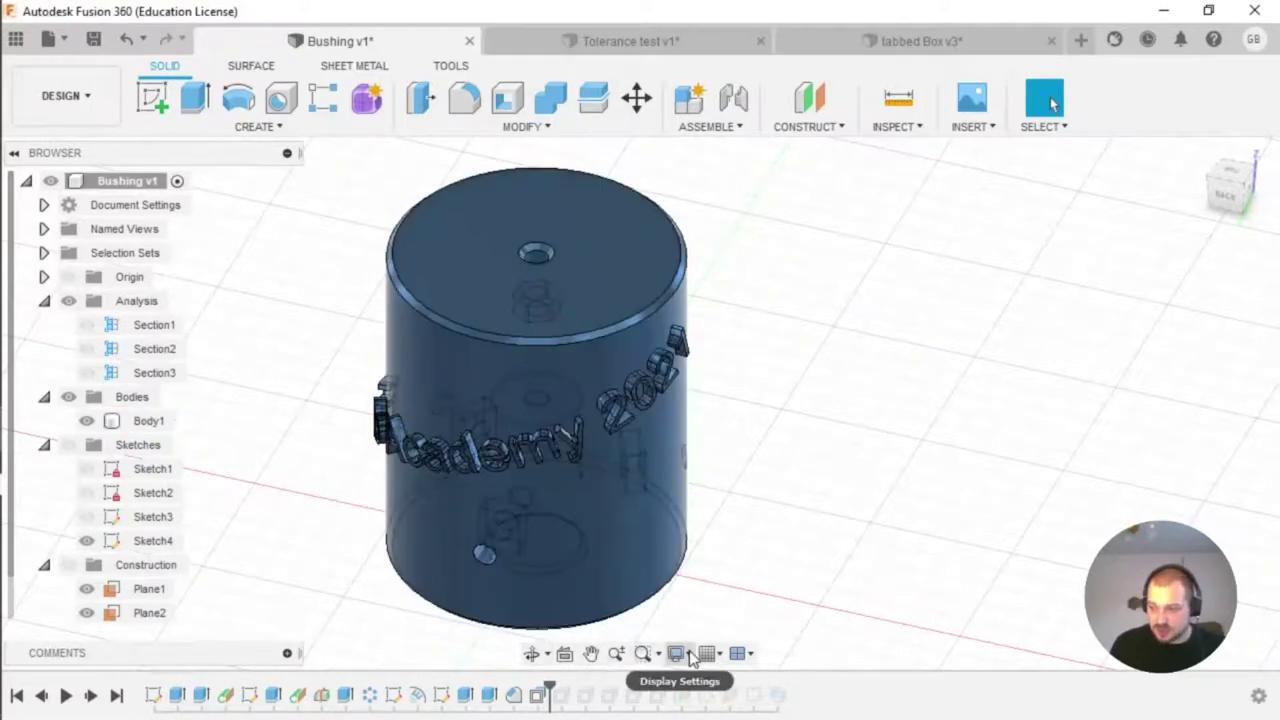
Step: Reapply the Shaded with Hidden Edges visual style to the bushing
left_click(679, 654)
mouse_move(749, 475)
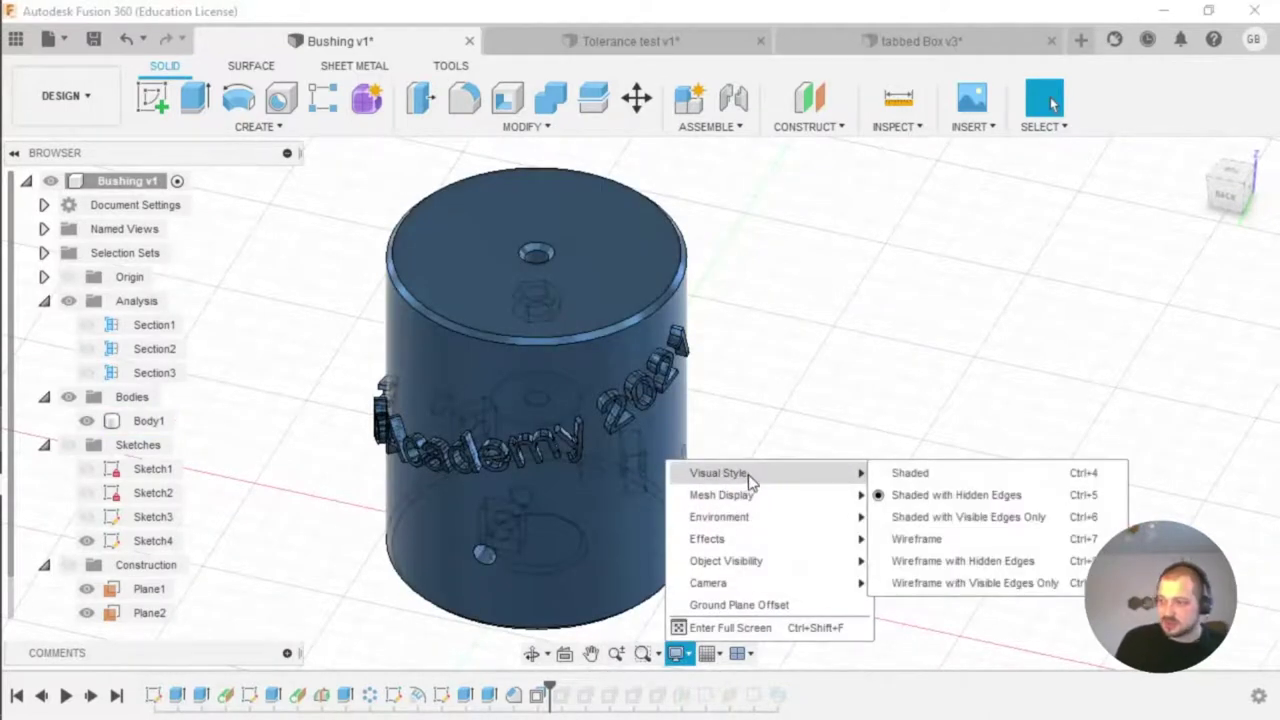
left_click(952, 495)
left_click(534, 297)
scroll(549, 301, "up", 2)
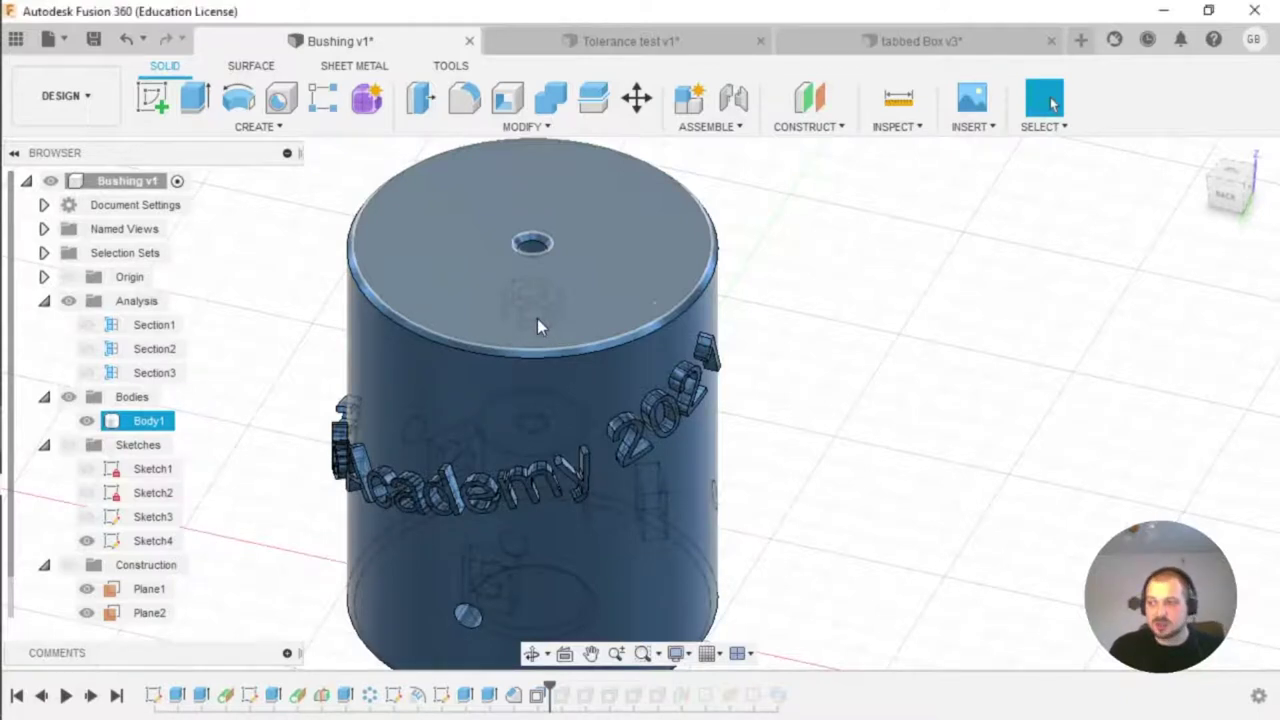
left_click(537, 319)
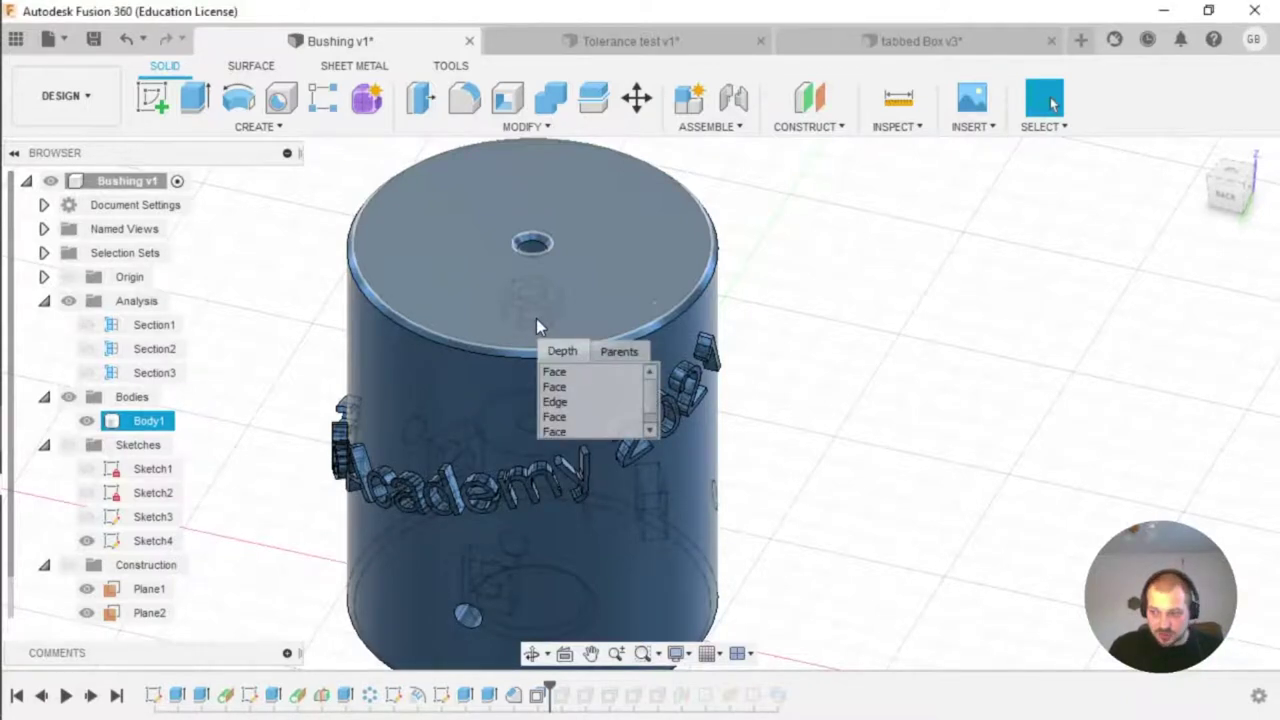
left_click(577, 387)
middle_click_drag(637, 288, 576, 328, "shift")
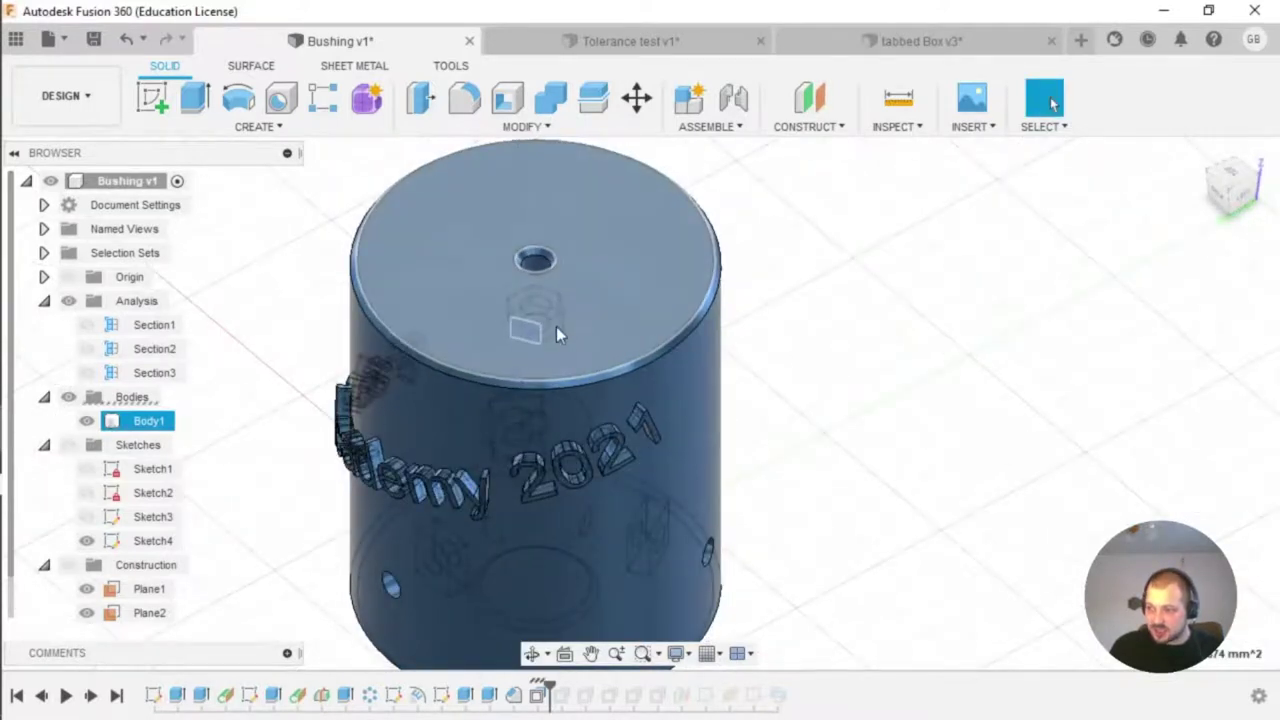
left_click(556, 330)
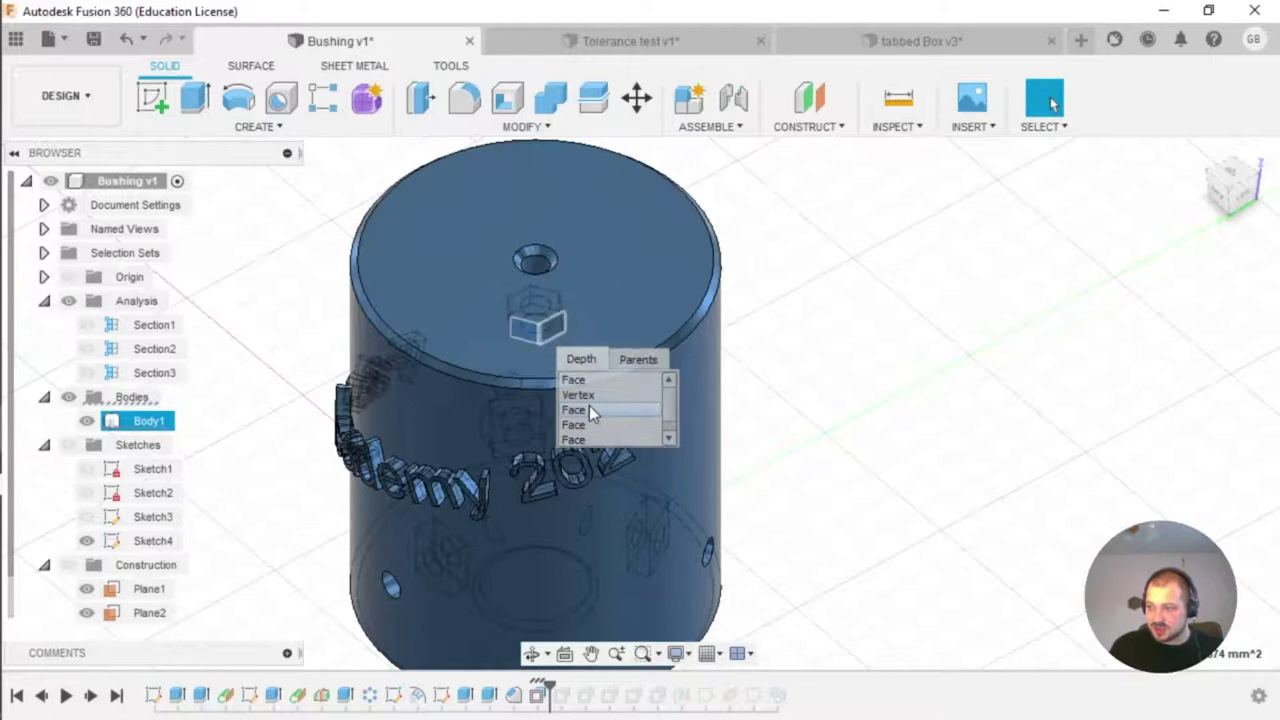
left_click(589, 408, "ctrl")
middle_click_drag(648, 294, 538, 290, "shift")
left_click(538, 290)
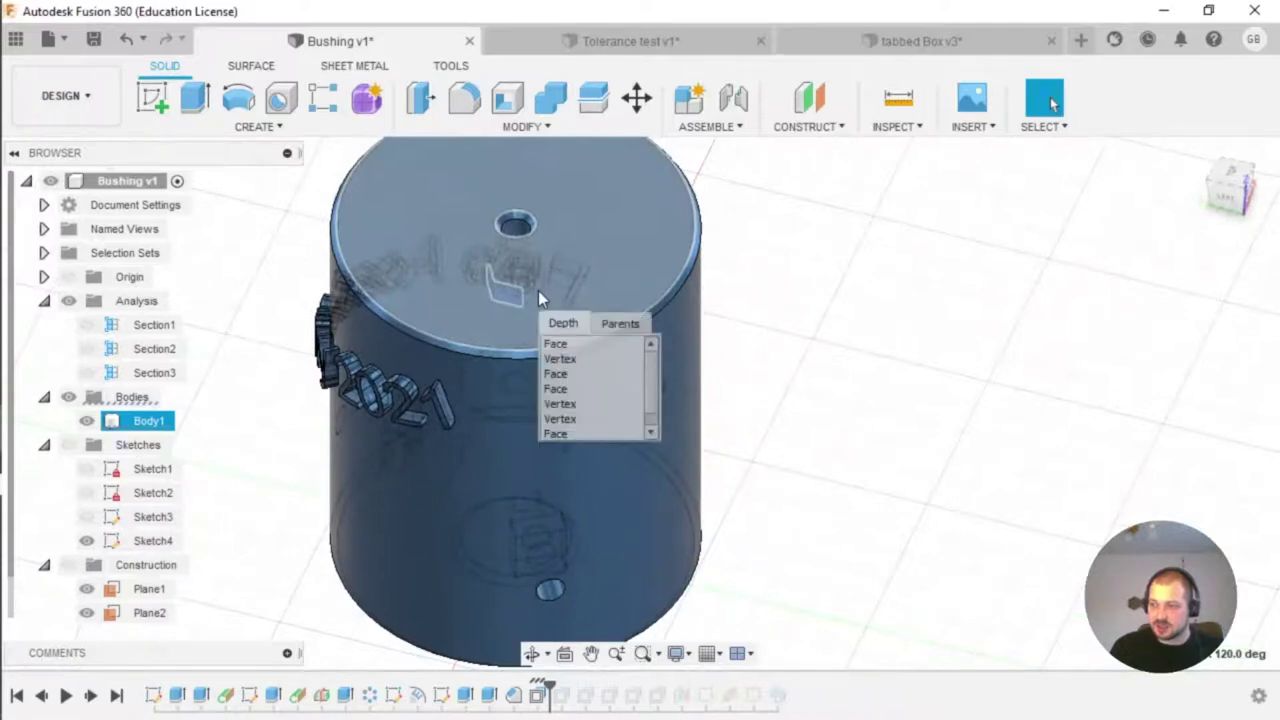
left_click(568, 374)
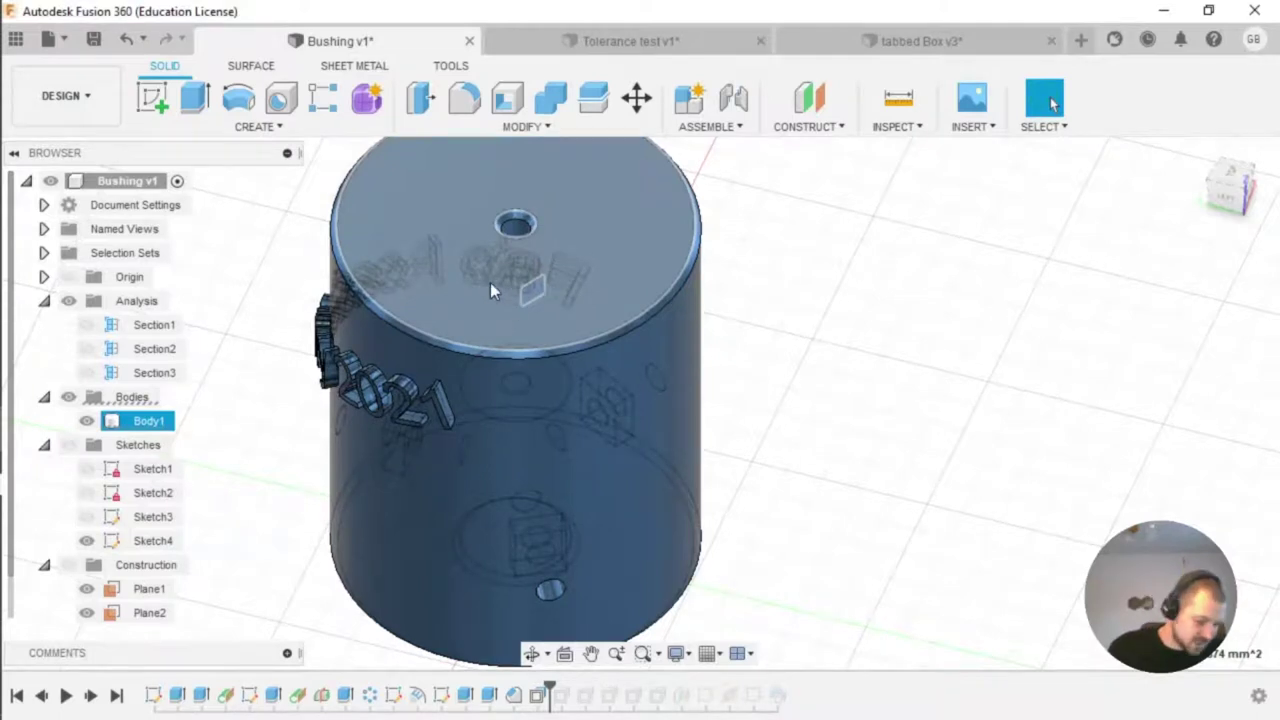
left_click(930, 290)
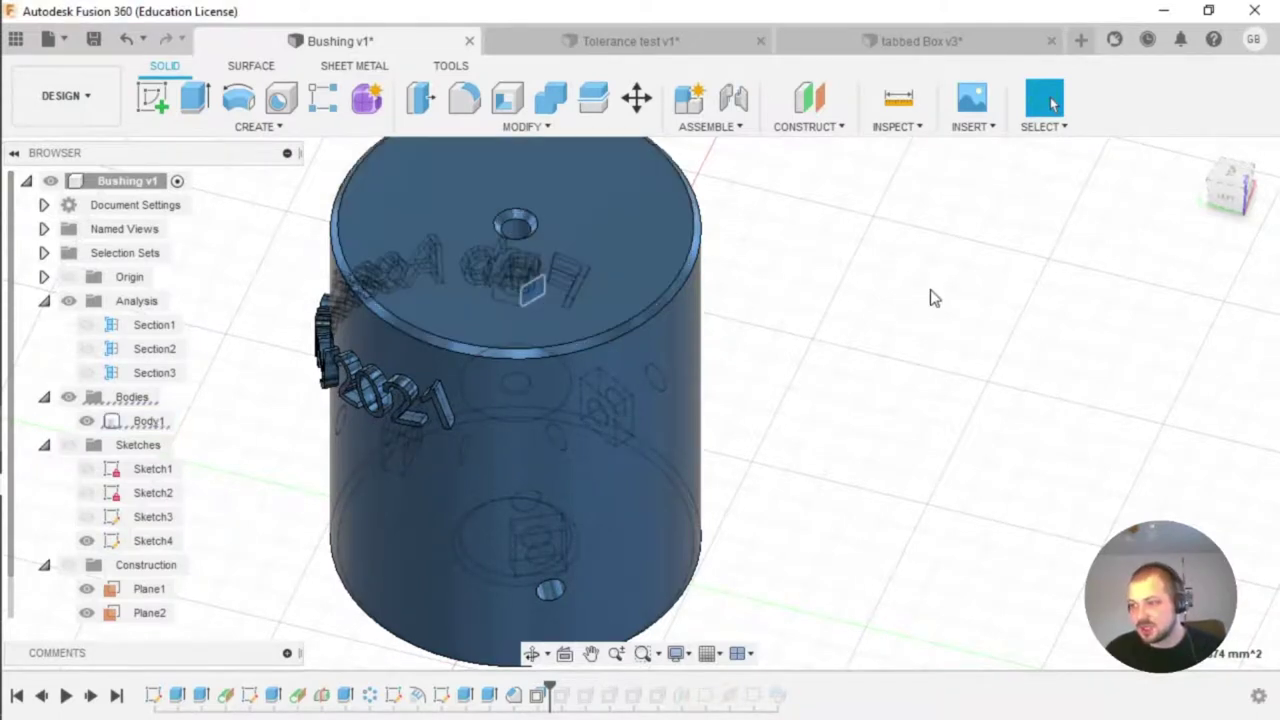
Step: Select two adjacent side faces of the hexagonal pocket beneath the top face and save them as a selection set
middle_click_drag(529, 446, 632, 440)
left_click(537, 311)
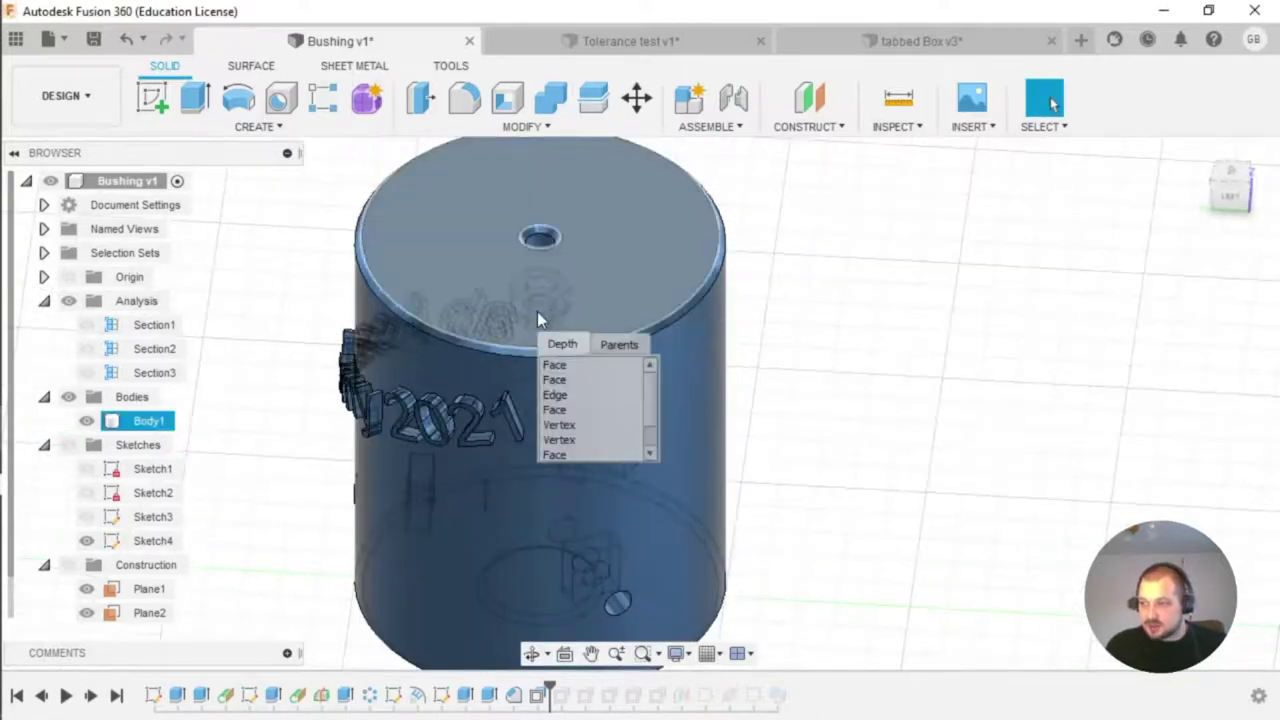
left_click(567, 378)
middle_click_drag(665, 311, 547, 345, "shift")
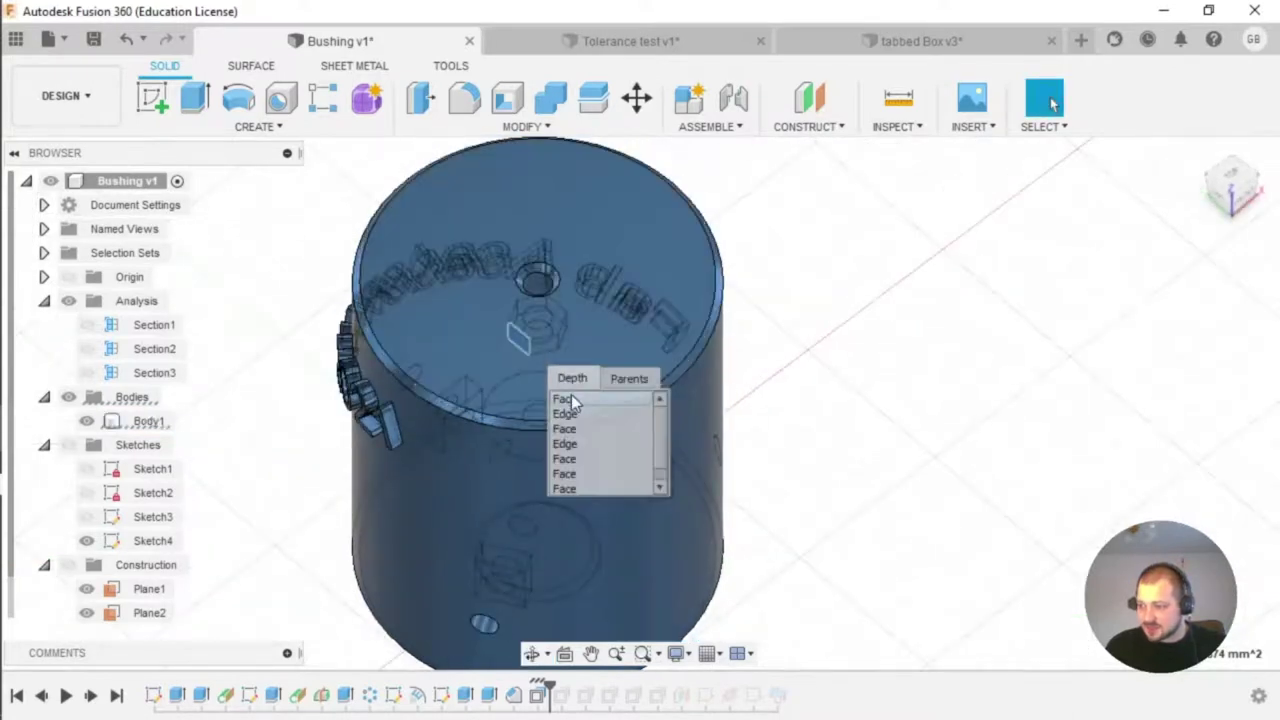
left_click(575, 428)
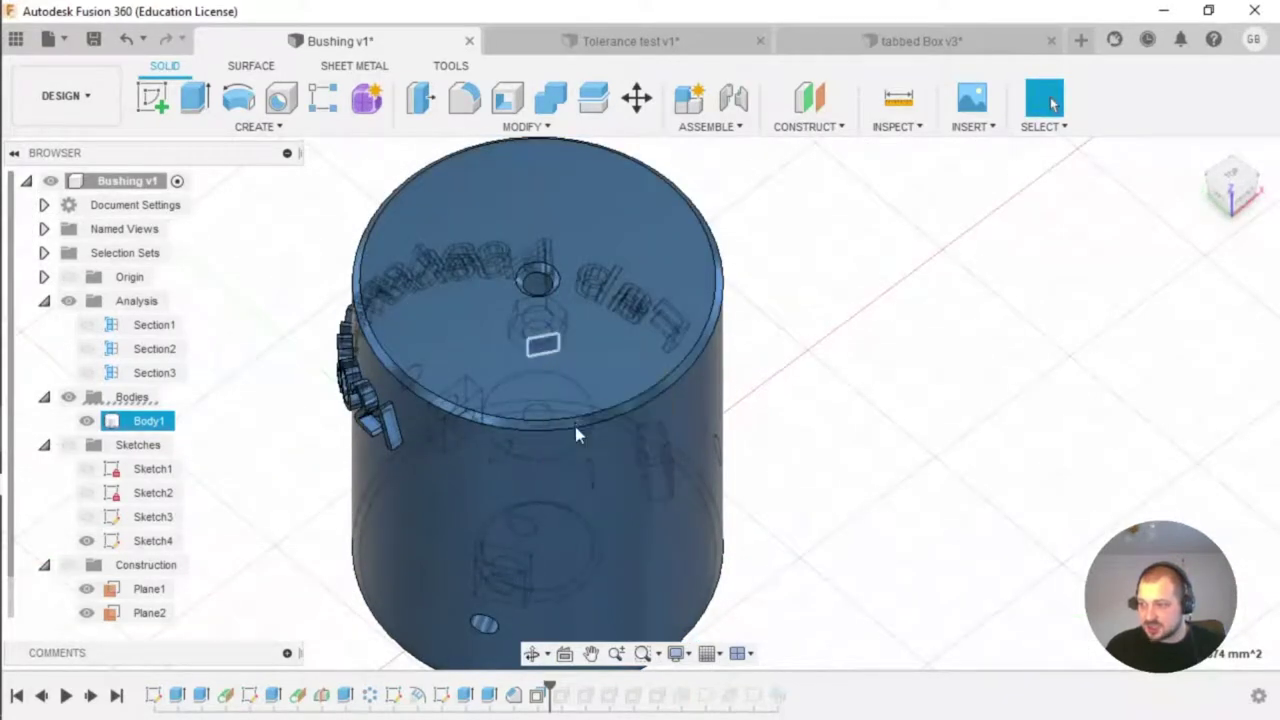
left_click(514, 340)
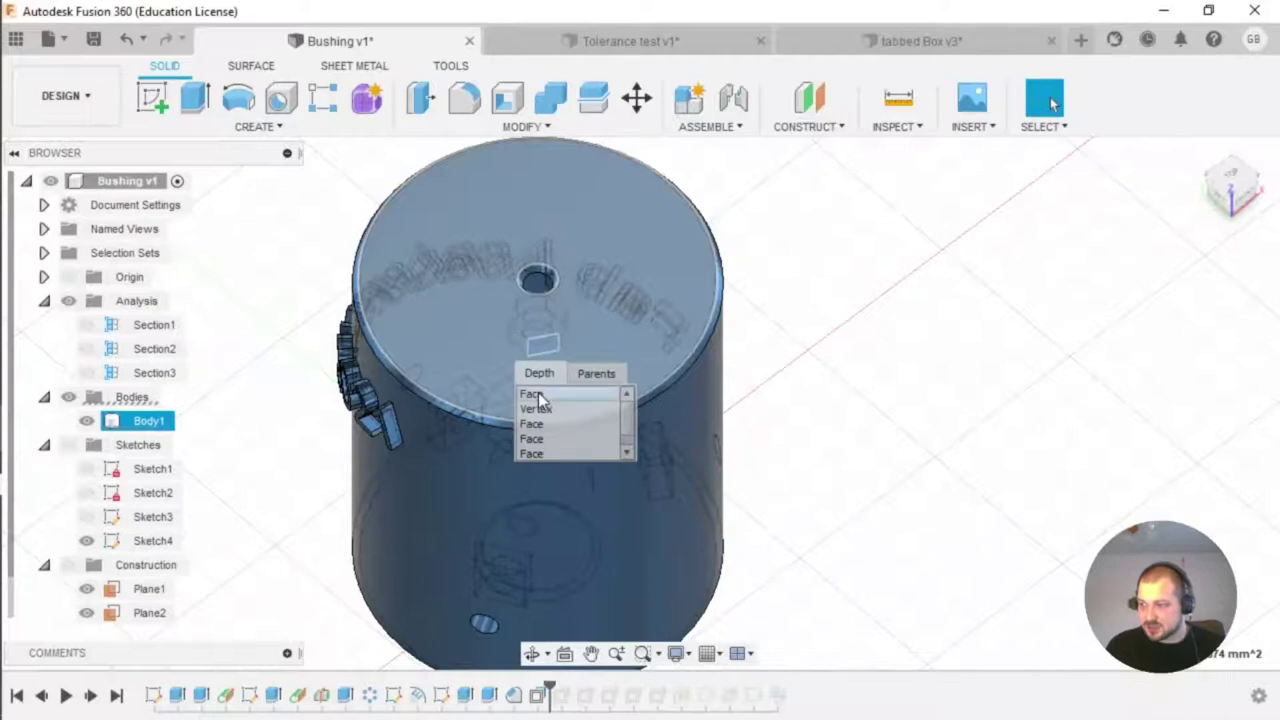
left_click(543, 421)
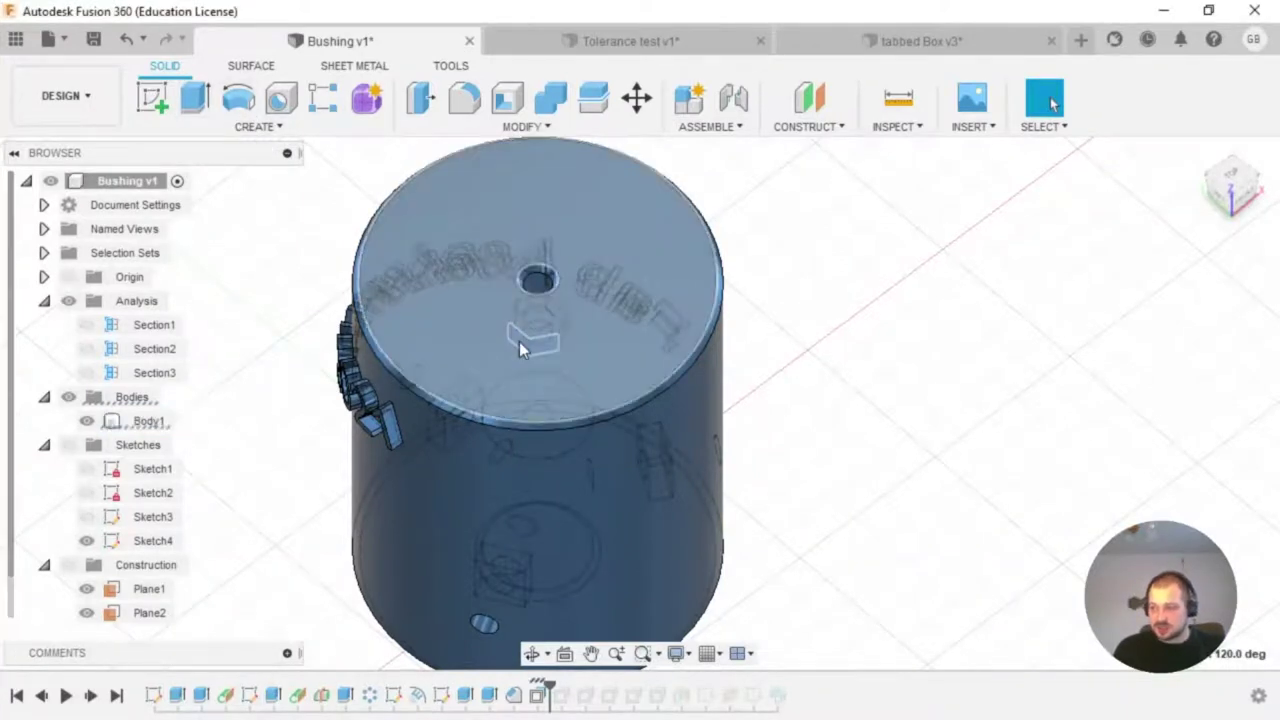
right_click(519, 341)
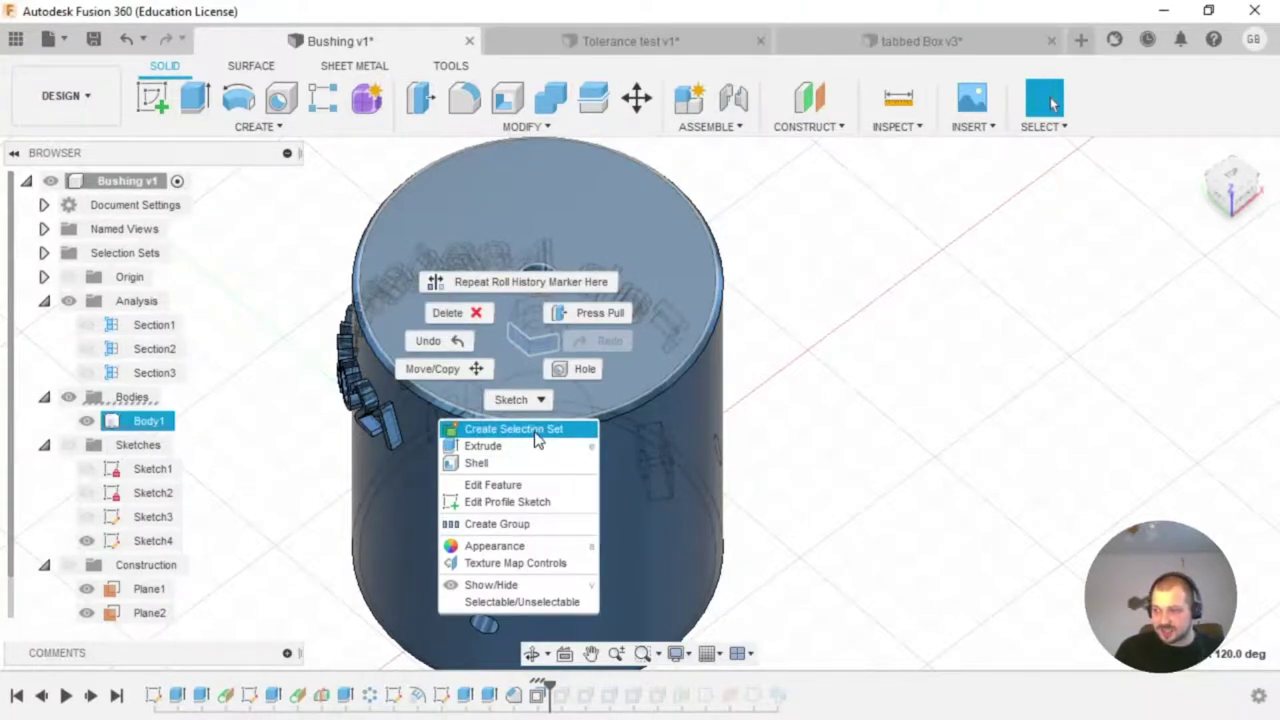
left_click(536, 433)
Step: Expand the selection sets, recall the faces stored in Selection Set4, inspect them on the bushing and clear the selection
left_click(43, 253)
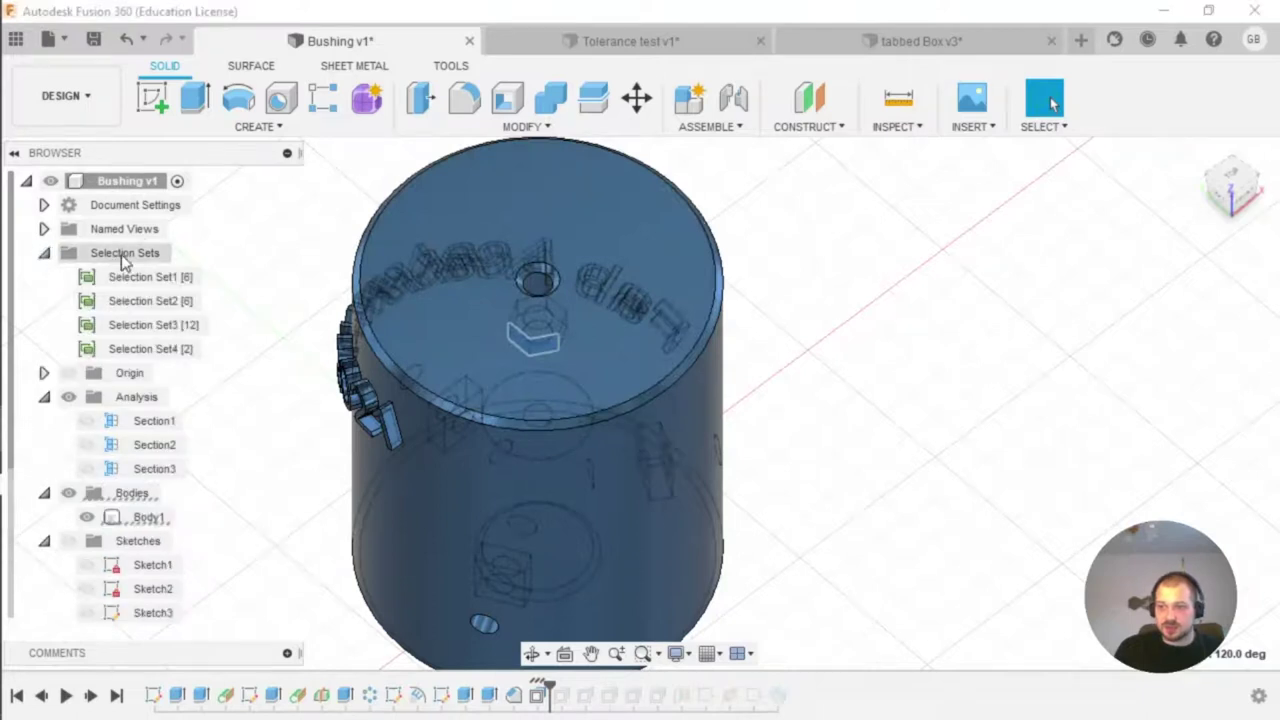
left_click(190, 350)
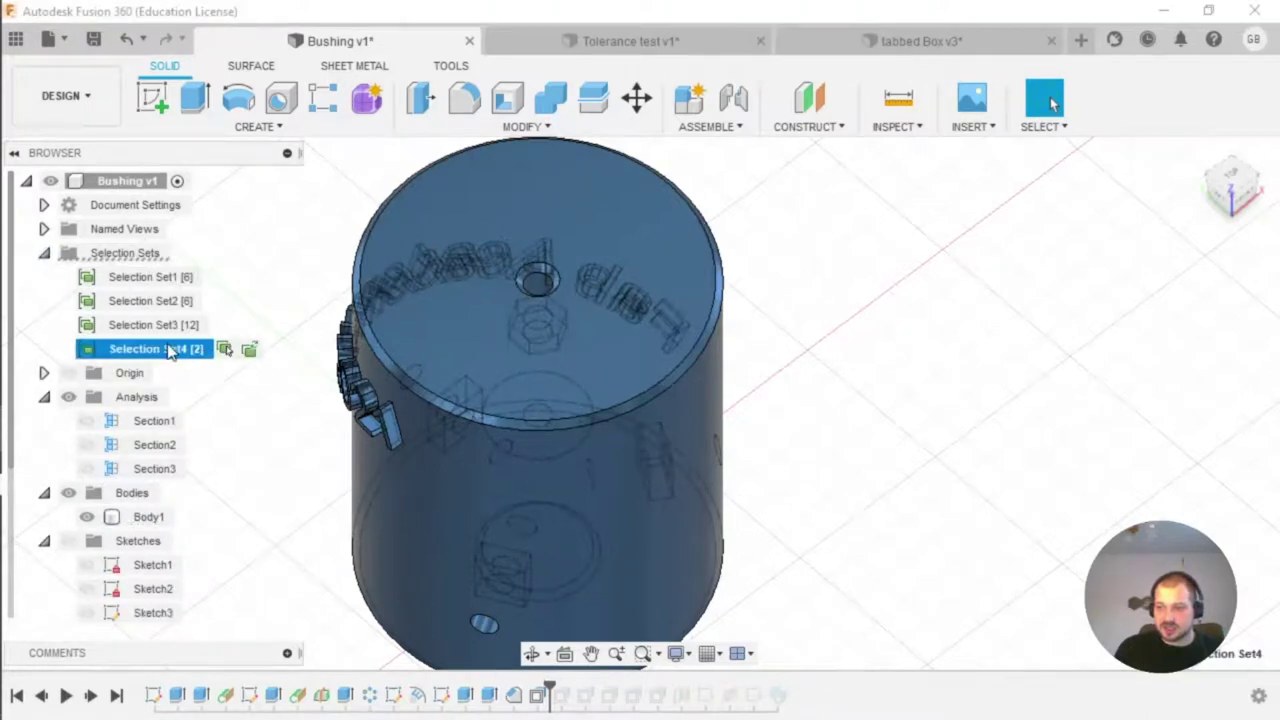
left_click(224, 350)
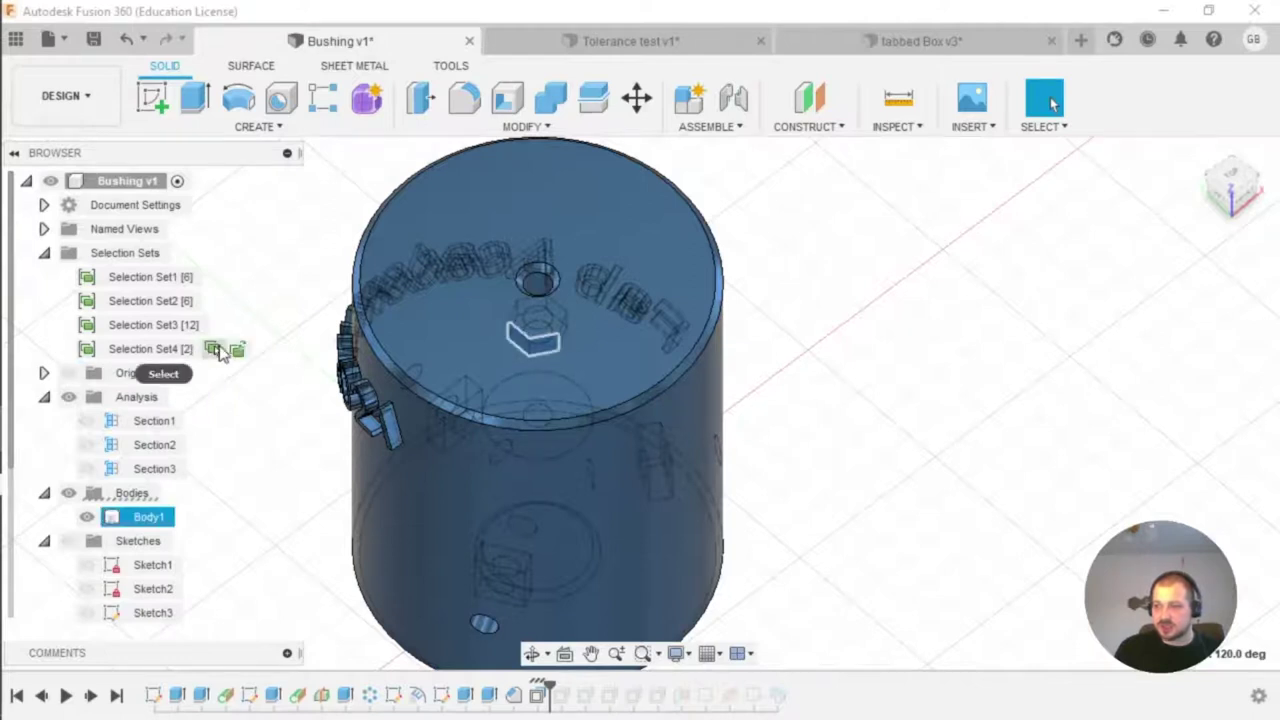
middle_click_drag(888, 405, 830, 320, "shift")
middle_click_drag(920, 260, 891, 302, "shift")
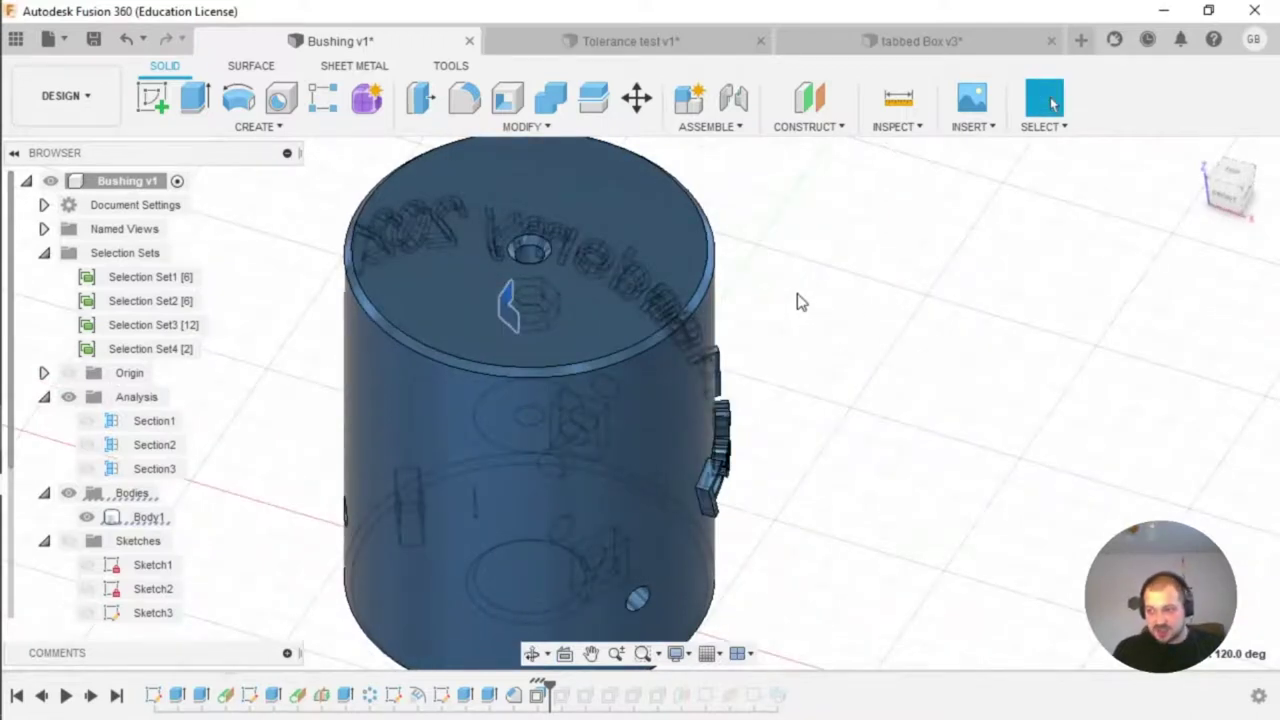
middle_click_drag(800, 302, 838, 323, "shift")
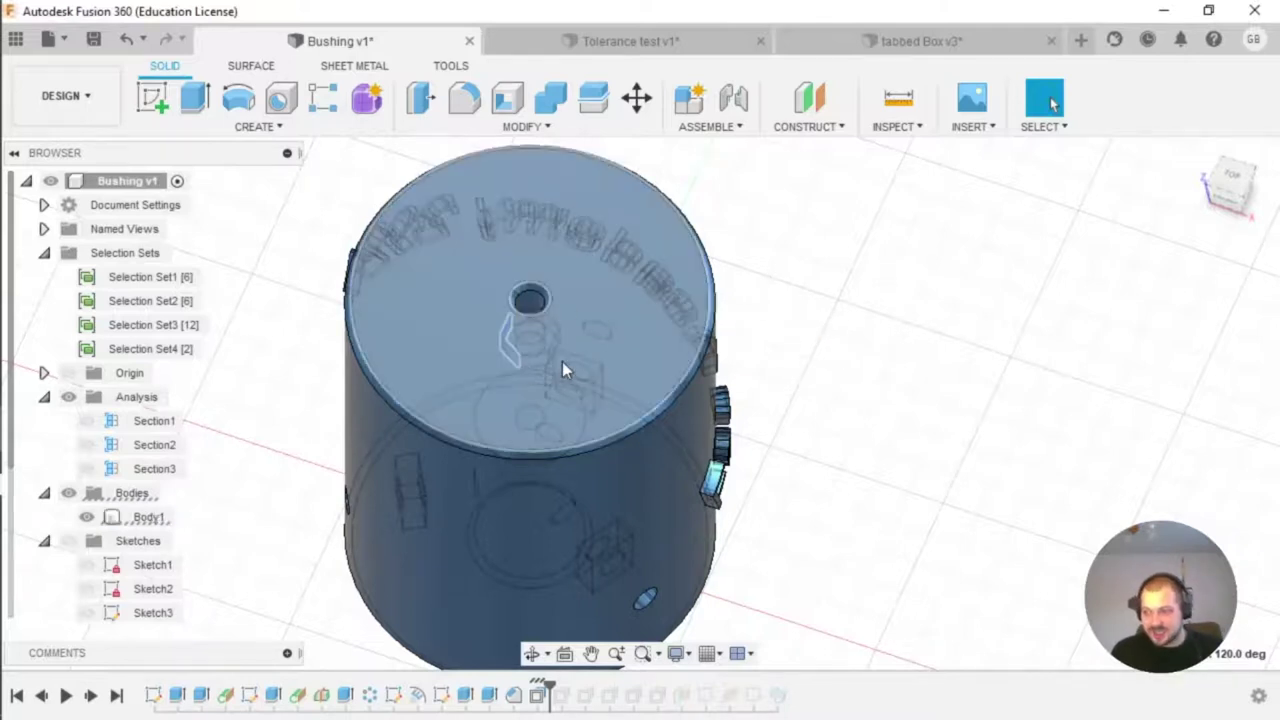
left_click(537, 370)
left_click(857, 358)
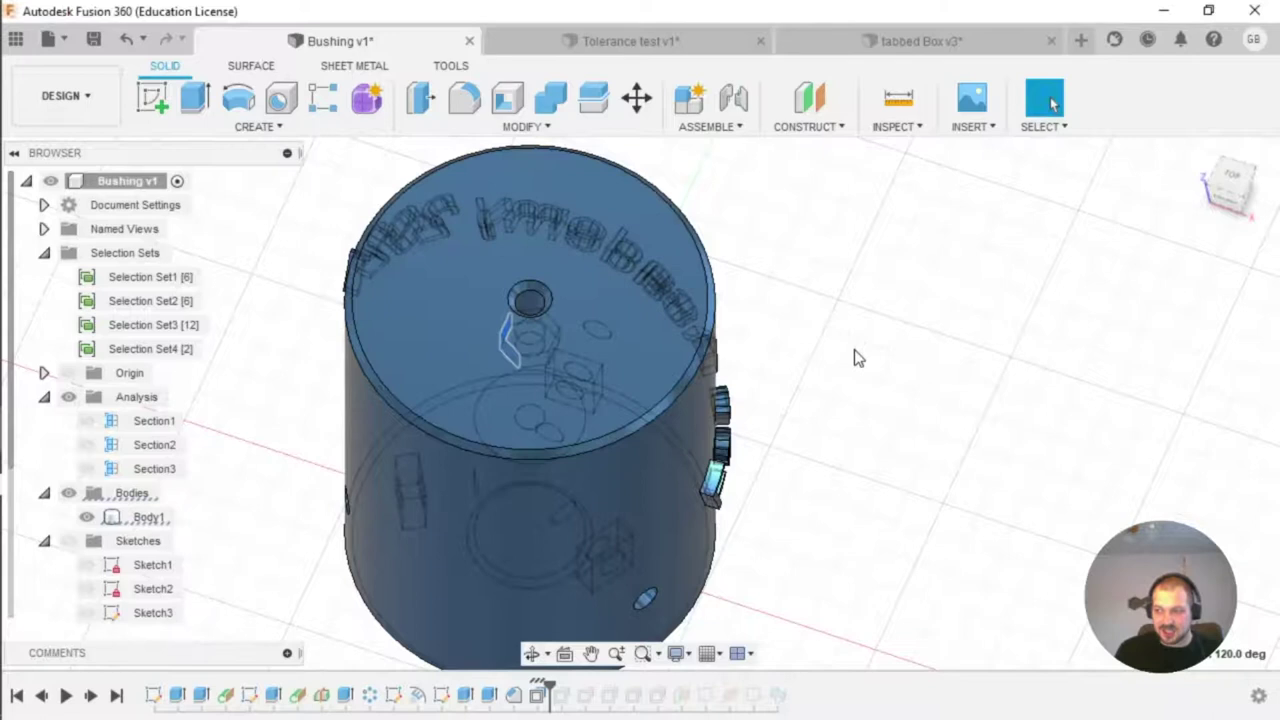
Step: Select the hexagonal pocket faces stored in Selection Set1 and offset them by the user parameter "offset"
left_click(212, 277)
middle_click_drag(812, 380, 877, 291, "shift")
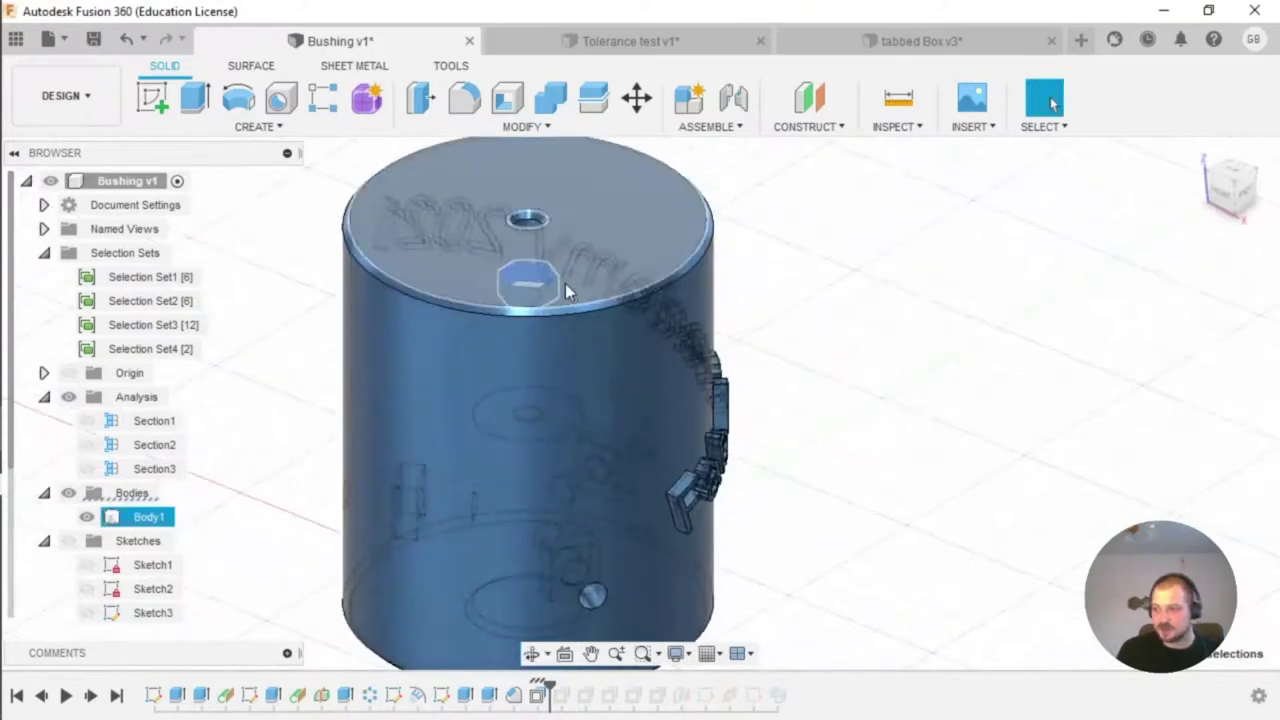
left_click(495, 128)
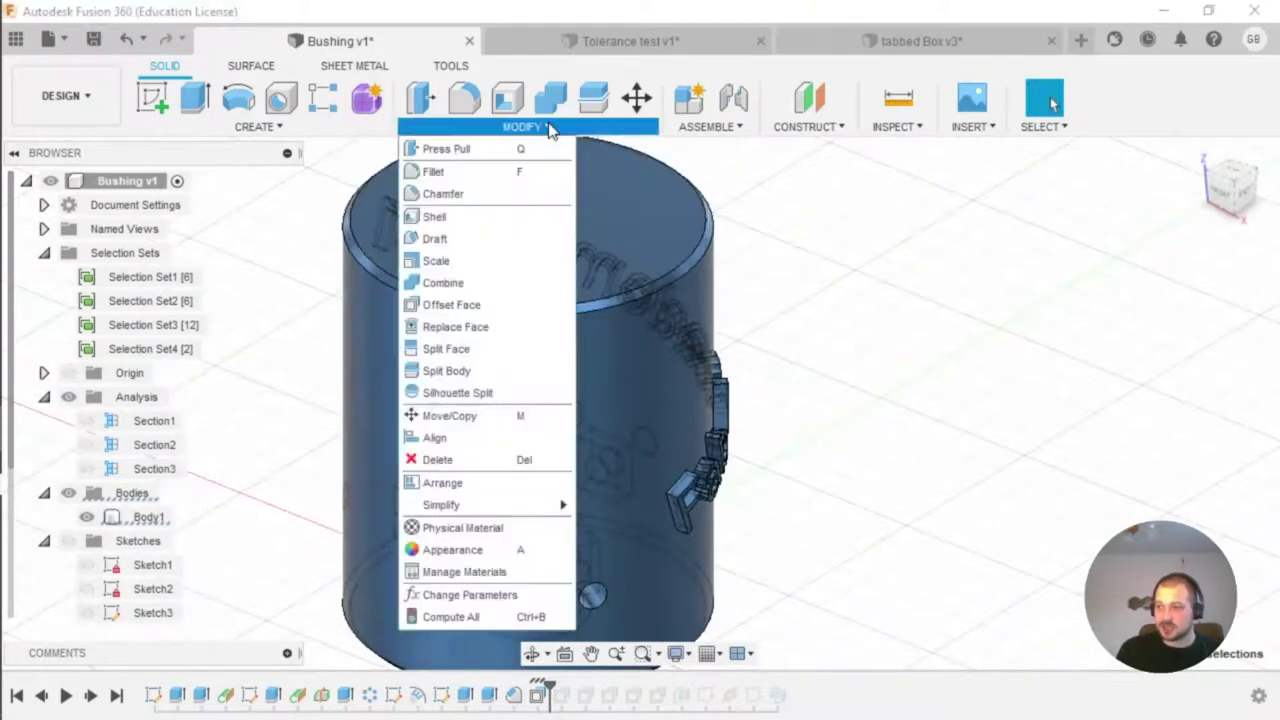
left_click(451, 305)
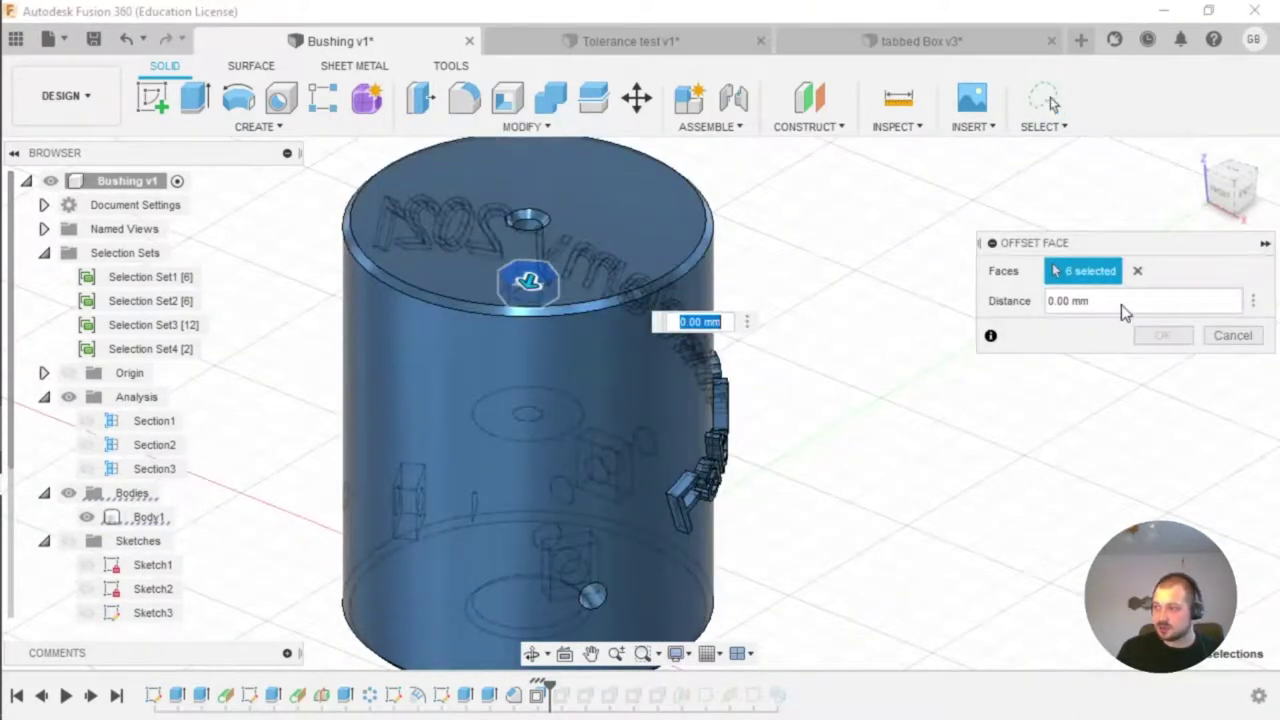
triple_click(1120, 304)
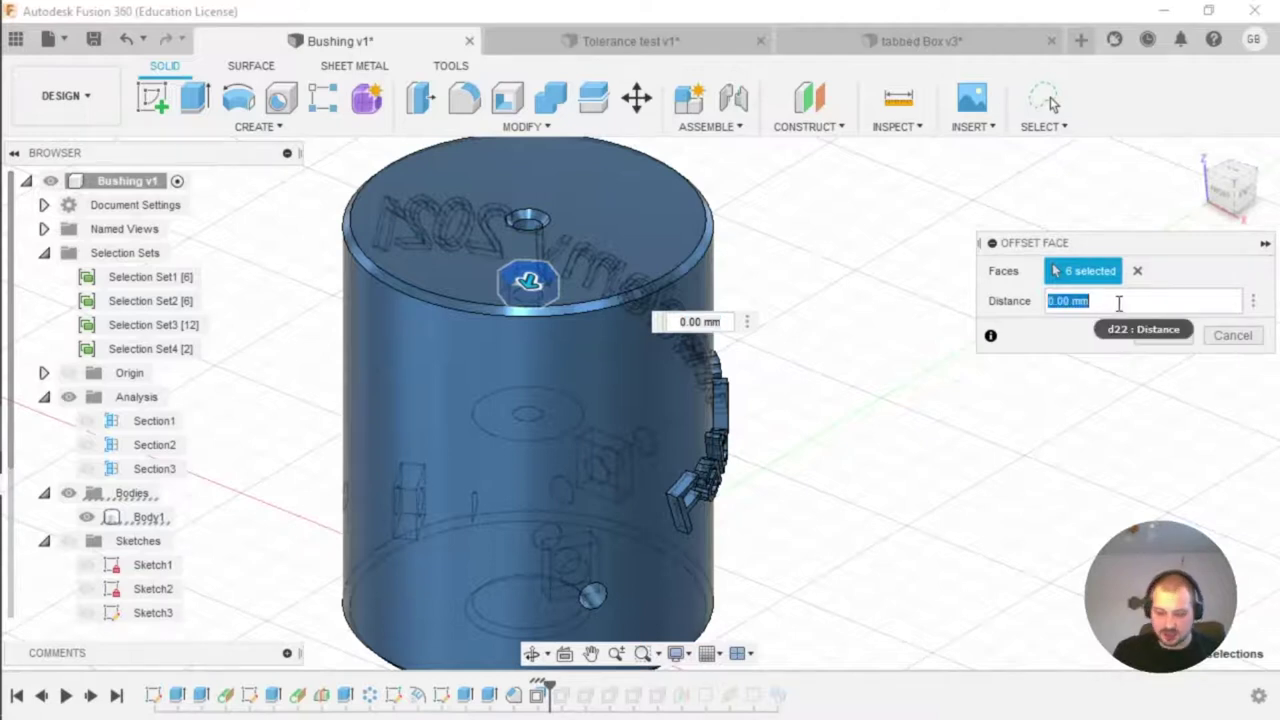
type("off")
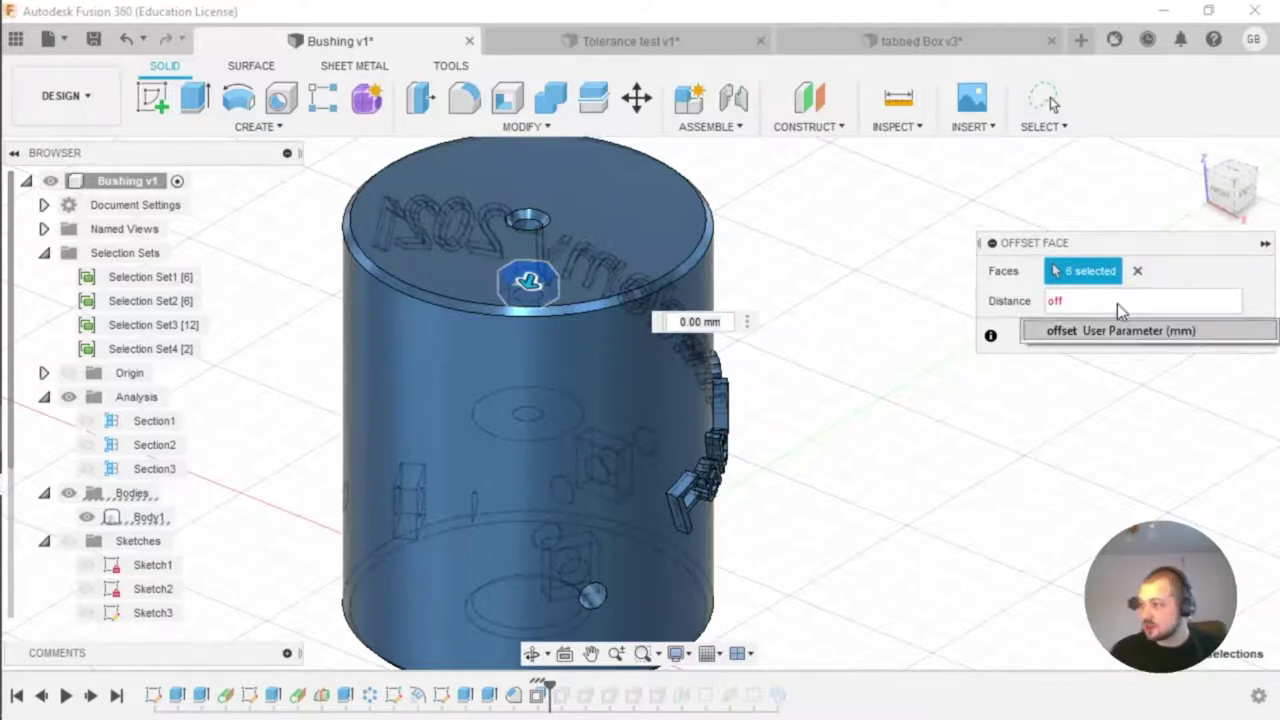
left_click(1099, 330)
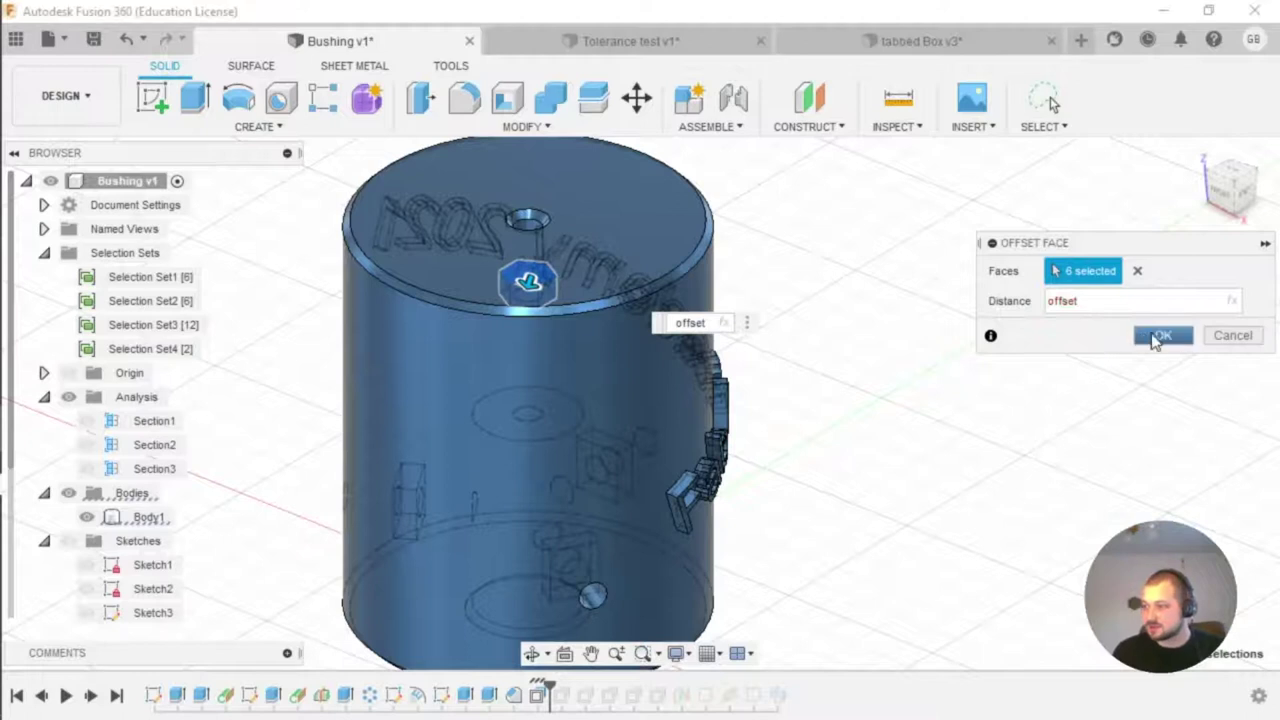
left_click(1155, 336)
Step: Set the visual style to Shaded and view the whole bushing
left_click(400, 246)
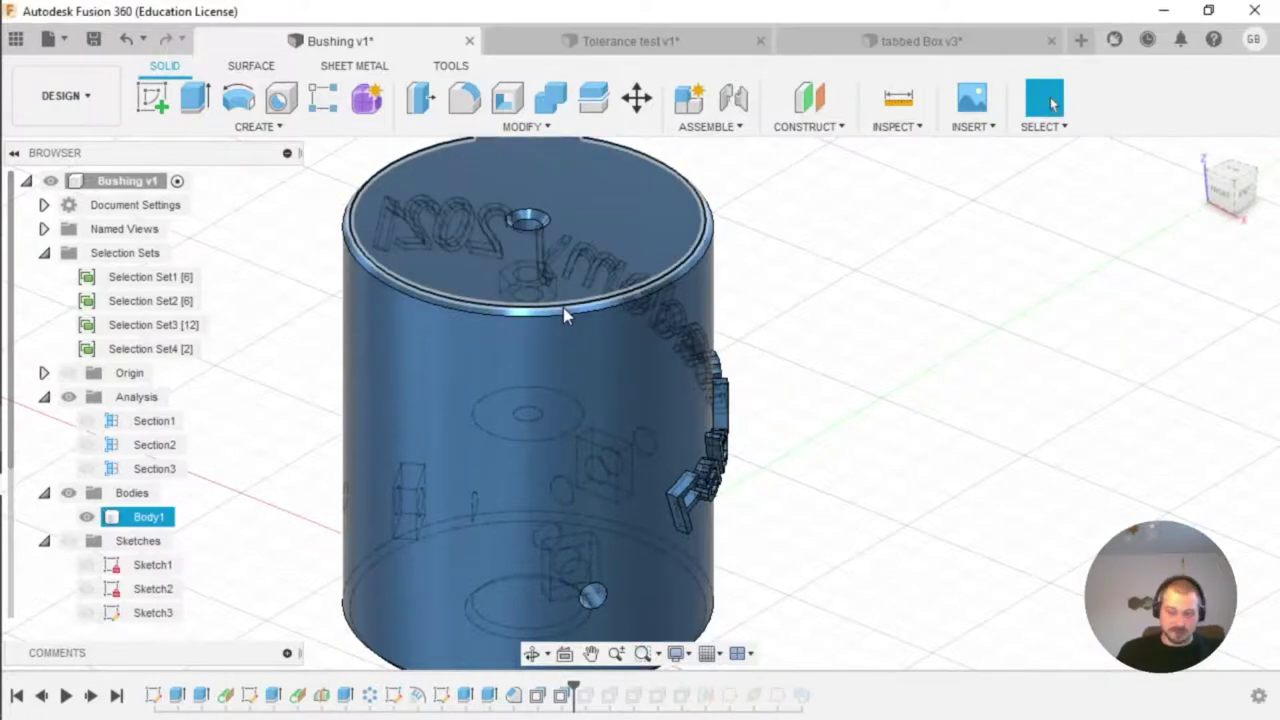
middle_click_drag(755, 285, 744, 532, "shift")
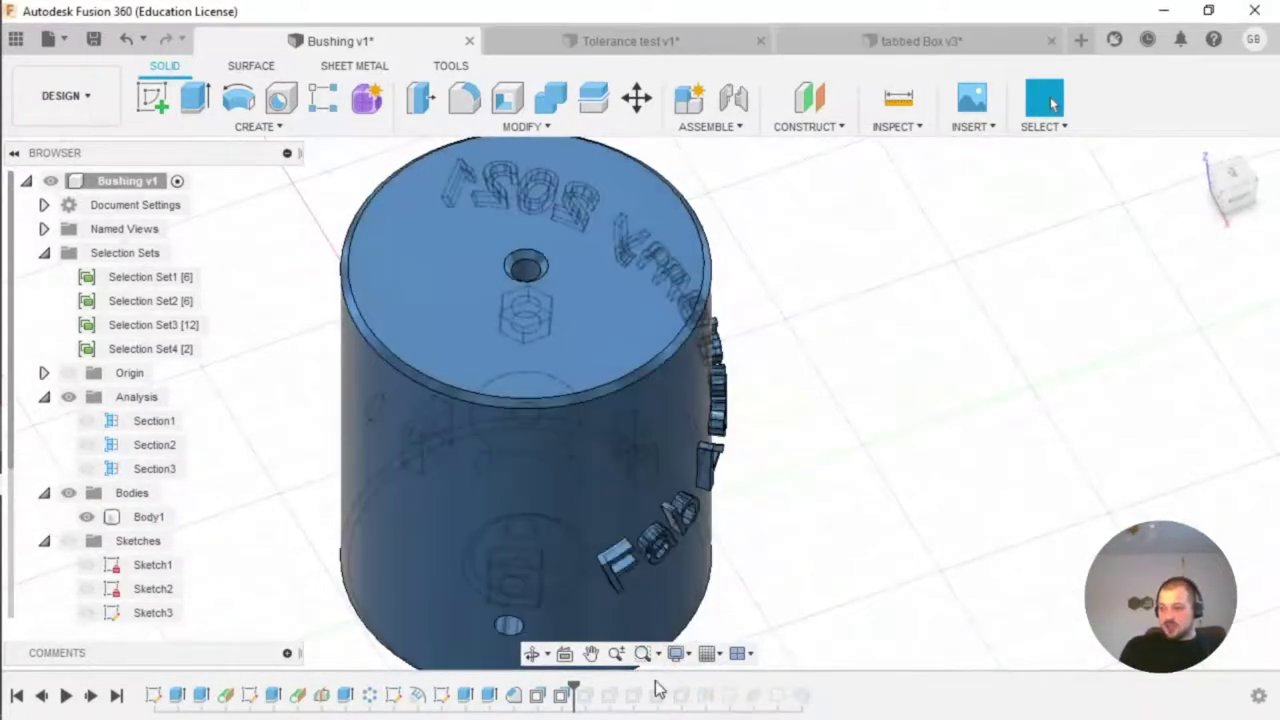
left_click(677, 653)
mouse_move(757, 472)
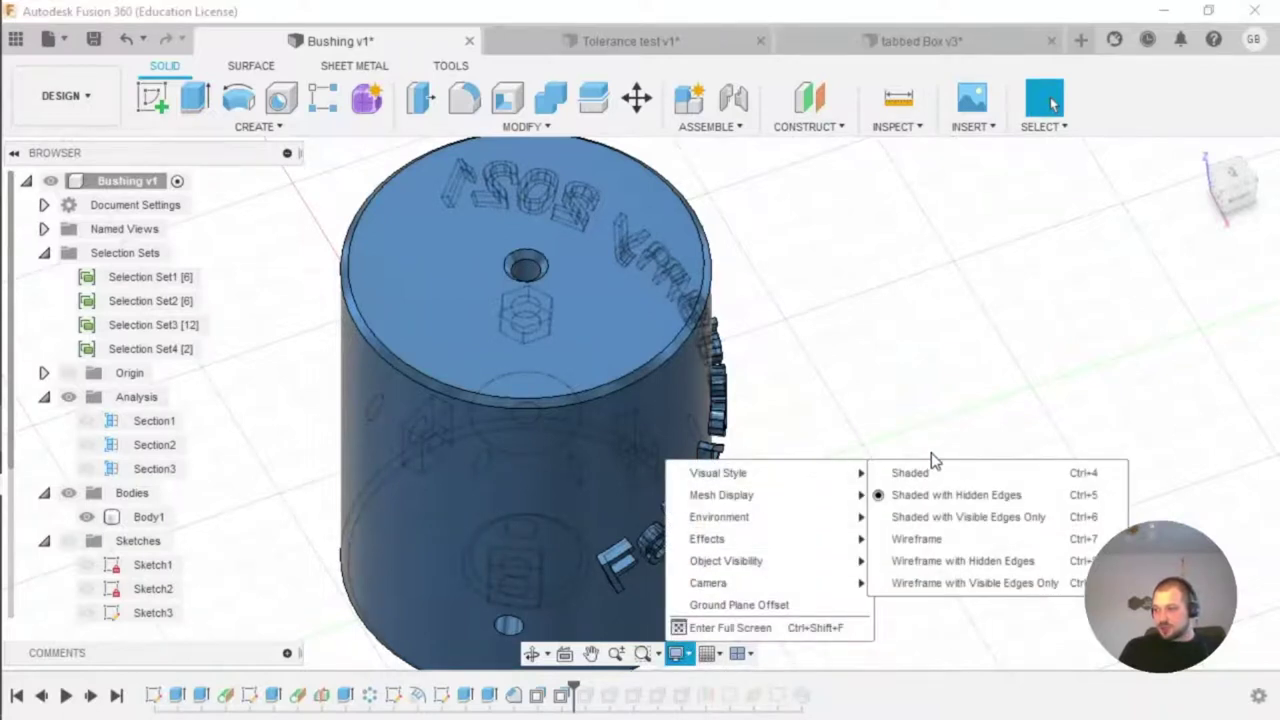
left_click(954, 472)
middle_click_drag(766, 428, 771, 340)
mouse_move(777, 443)
middle_mouse_down("shift")
mouse_move(790, 365)
mouse_move(723, 394)
middle_mouse_up("shift")
scroll(795, 388, "down", 3)
scroll(854, 381, "down", 1)
middle_click_drag(854, 381, 869, 393, "shift")
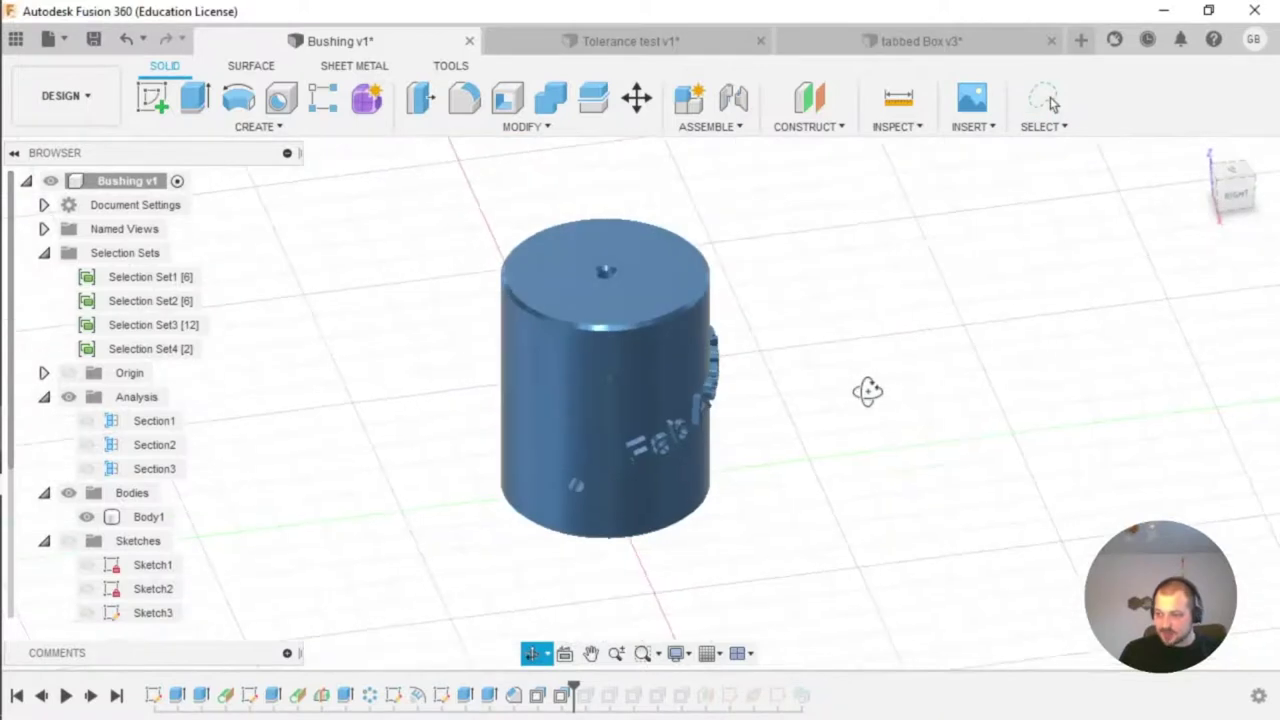
Step: Roll the design history forward past the next two Offset Faces features, one at a time, and inspect the side hole
left_click_drag(574, 694, 597, 694)
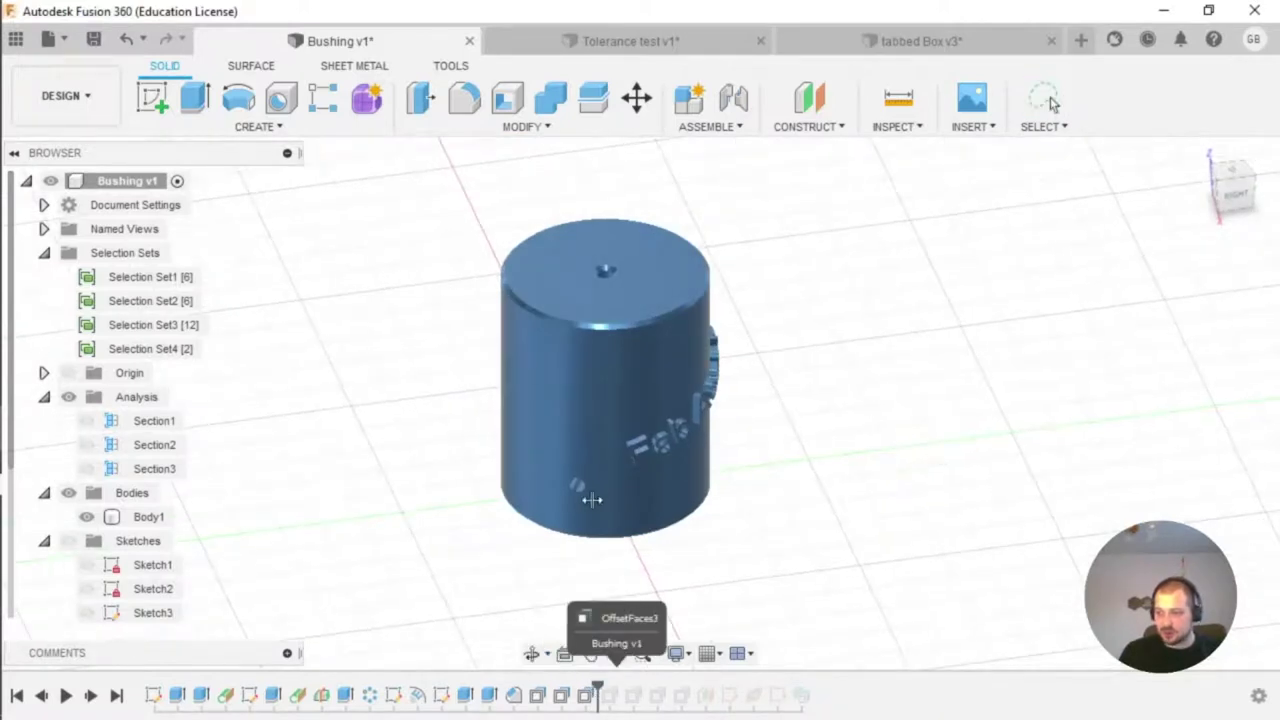
left_click(584, 490)
scroll(585, 492, "up", 3)
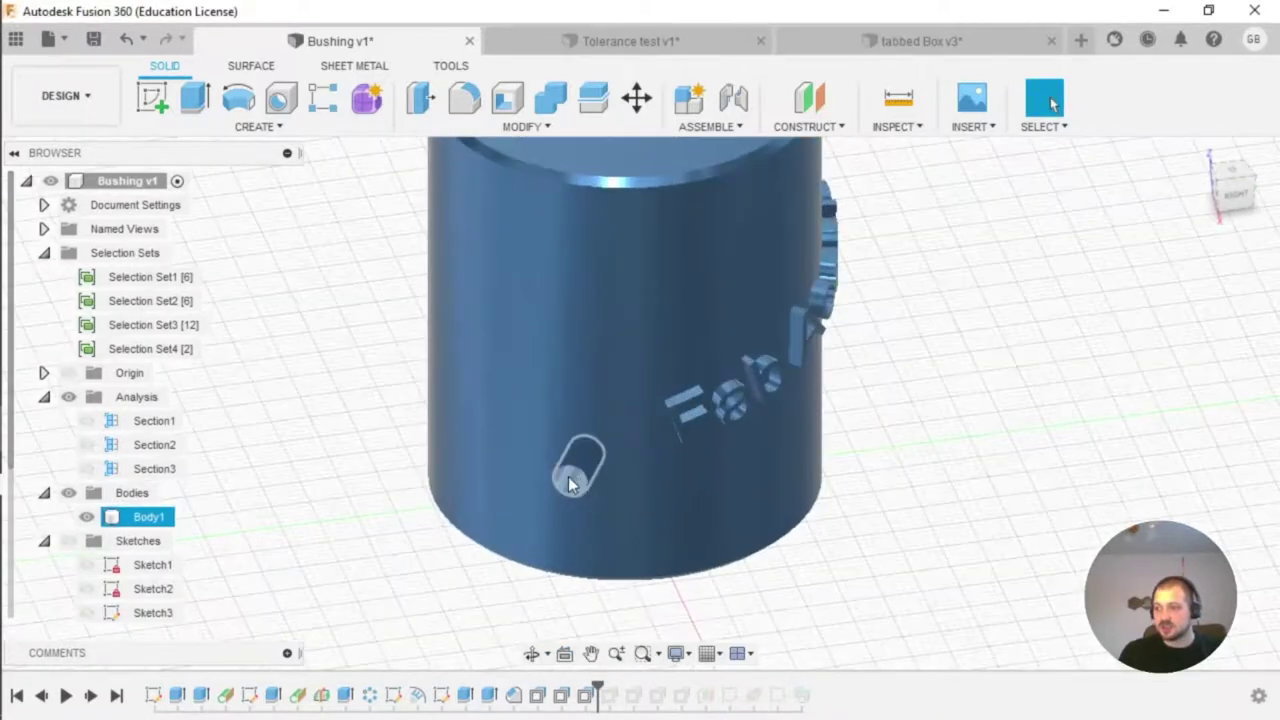
mouse_move(571, 484)
middle_mouse_down()
mouse_move(575, 474)
mouse_move(545, 503)
mouse_move(588, 478)
mouse_move(548, 492)
middle_mouse_up()
key("Escape")
left_click_drag(597, 690, 620, 690)
left_click(570, 506)
left_click(317, 483)
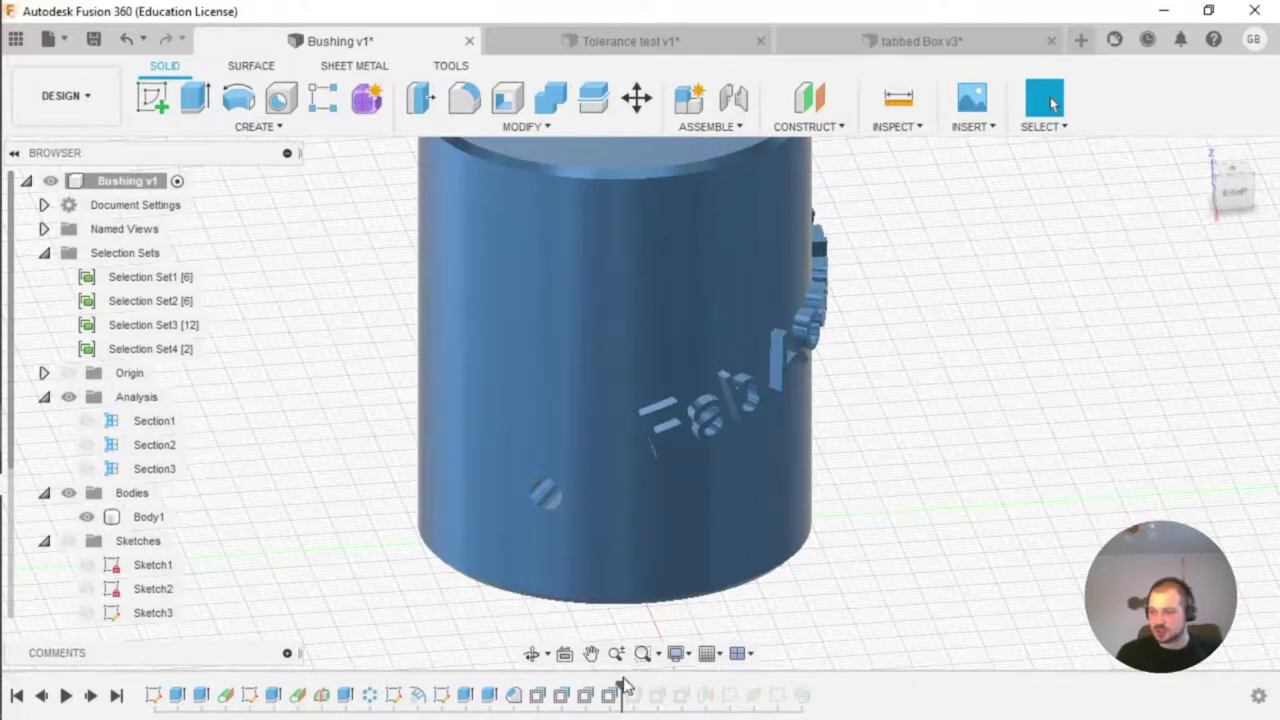
Step: Roll the design history forward past the remaining face offsets and the construction plane, to just before Sketch5
left_click_drag(625, 689, 716, 689)
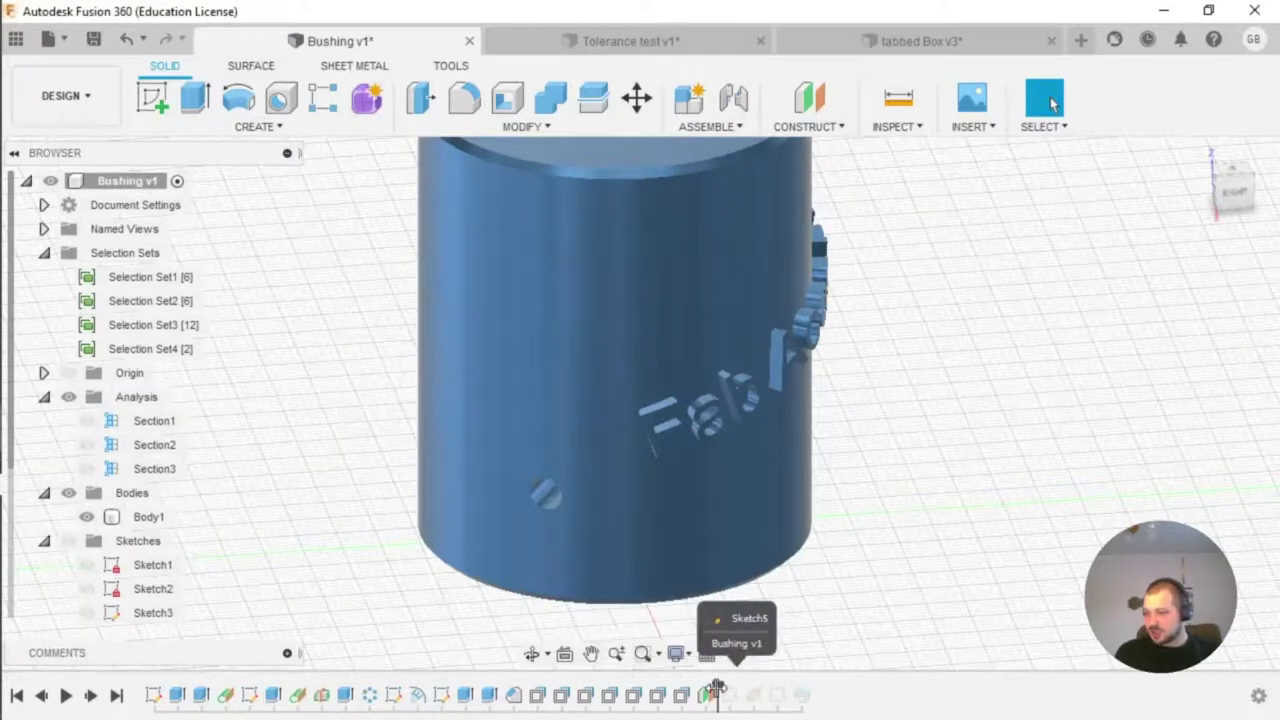
scroll(733, 527, "down", 2)
middle_click_drag(853, 523, 694, 546)
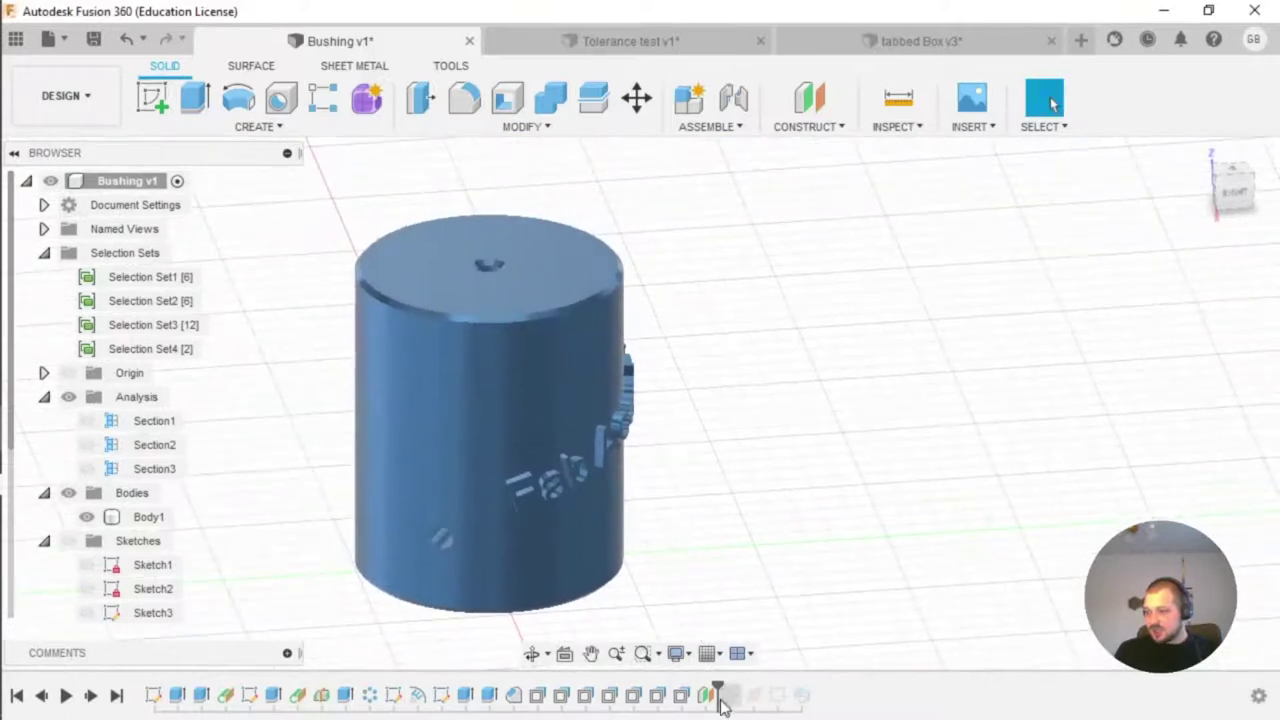
Step: Examine the existing offset construction plane just below the bushing's top face
mouse_move(717, 690)
left_mouse_down()
mouse_move(743, 688)
mouse_move(717, 688)
left_mouse_up()
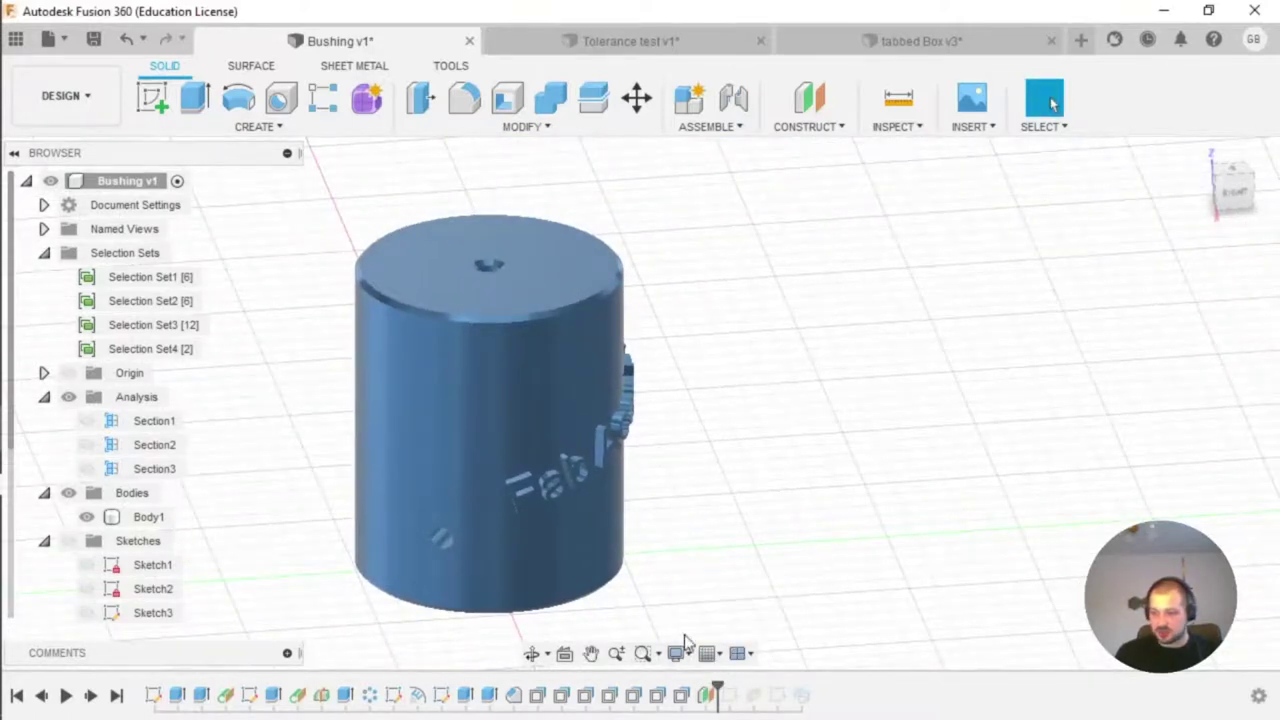
left_click(706, 694)
middle_click_drag(462, 418, 497, 348, "shift")
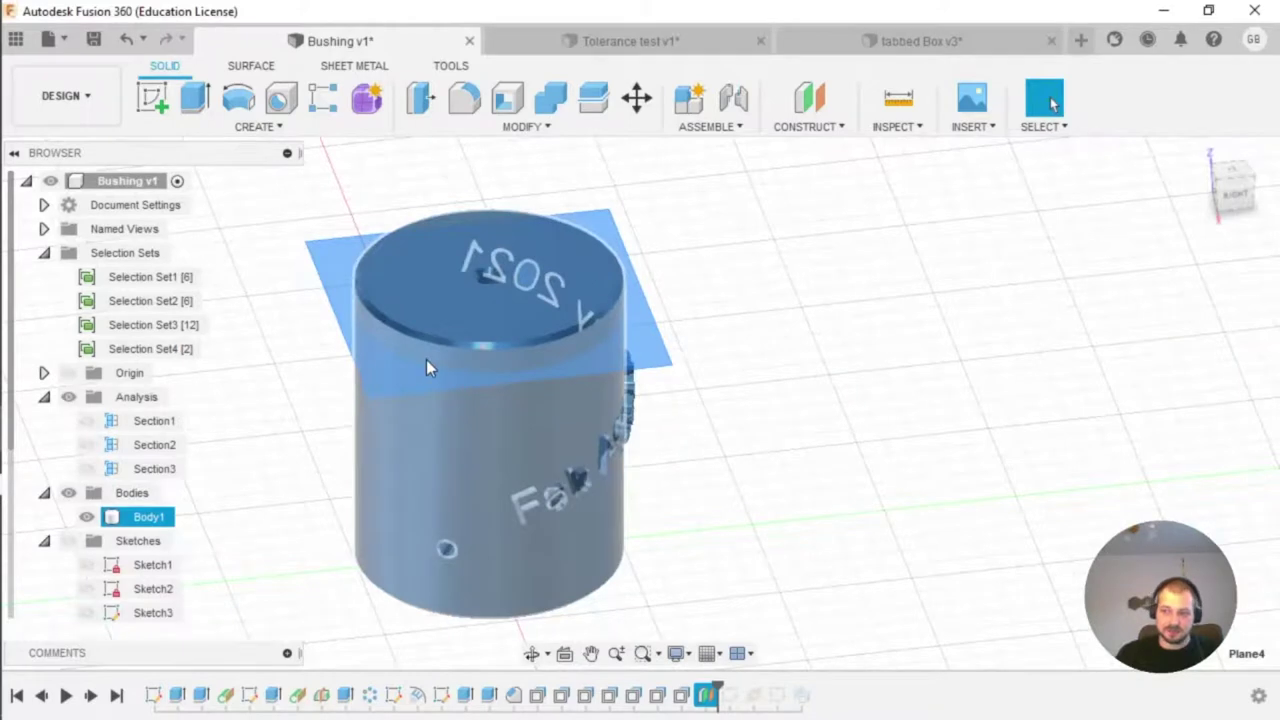
key("Escape")
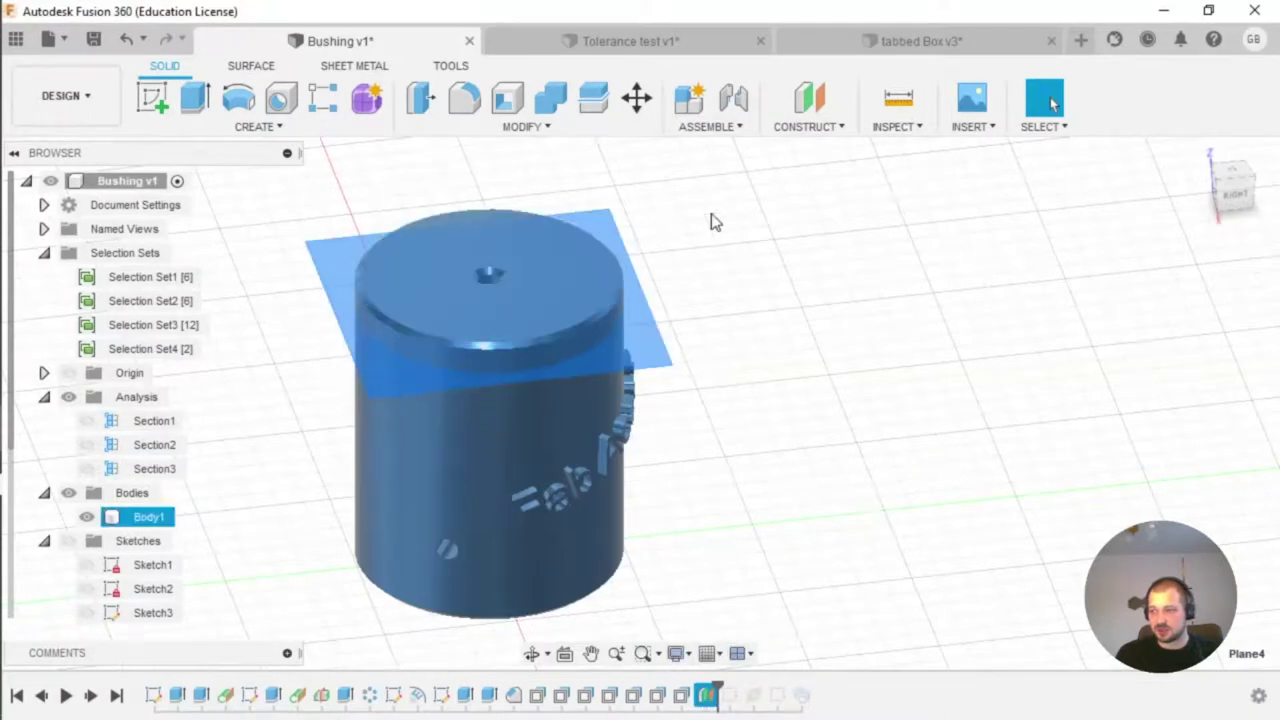
Step: Create an offset construction plane at -10 mm from the bushing's top face
left_click(812, 127)
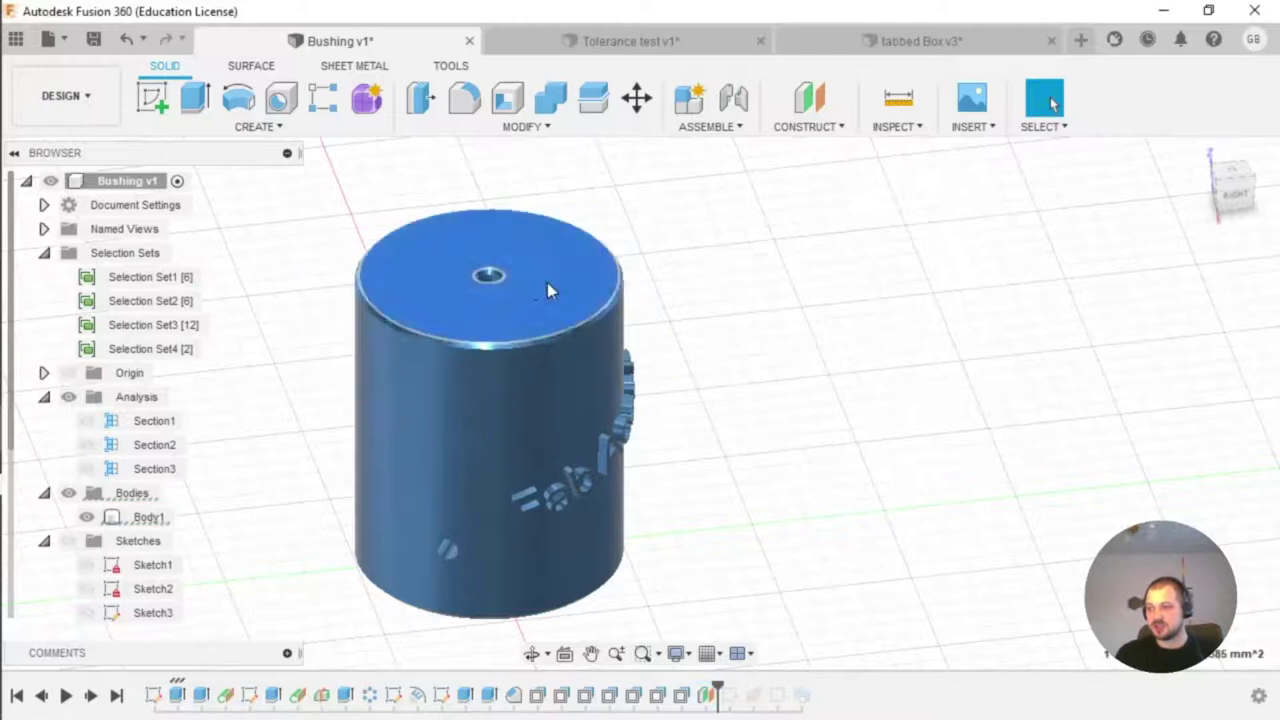
left_click(812, 127)
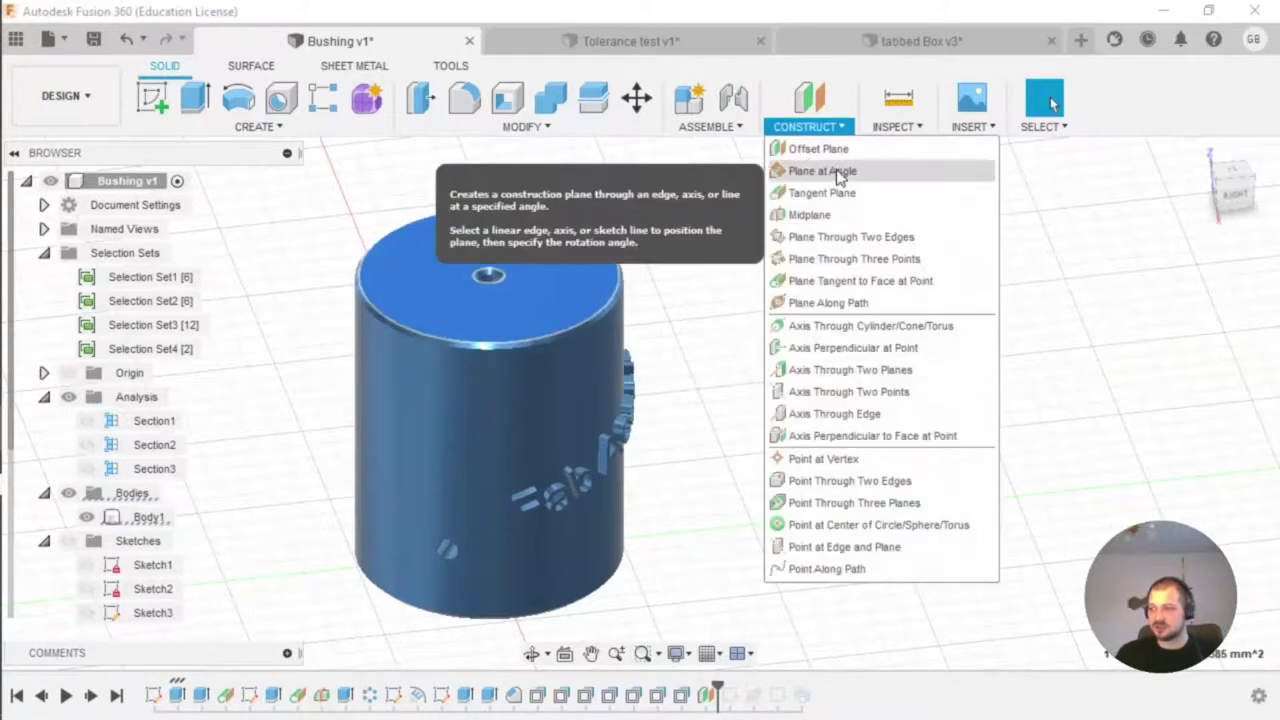
left_click(840, 147)
left_click_drag(486, 253, 490, 295)
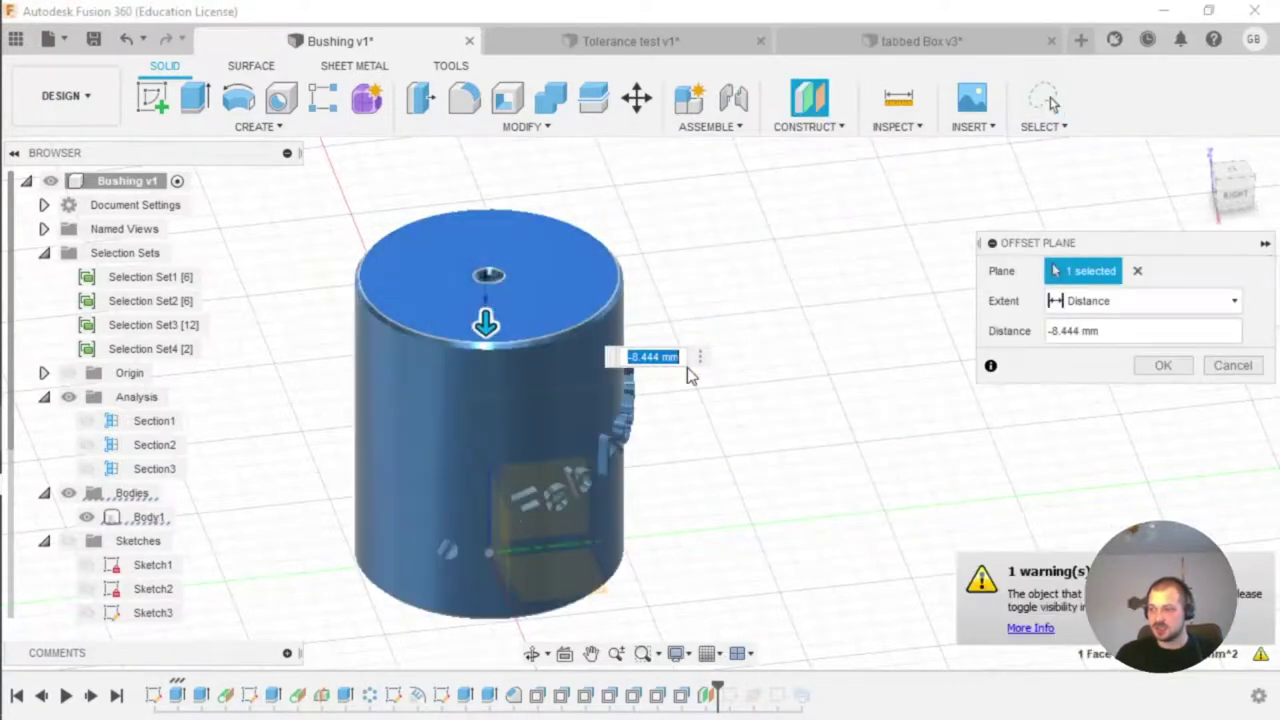
type("-")
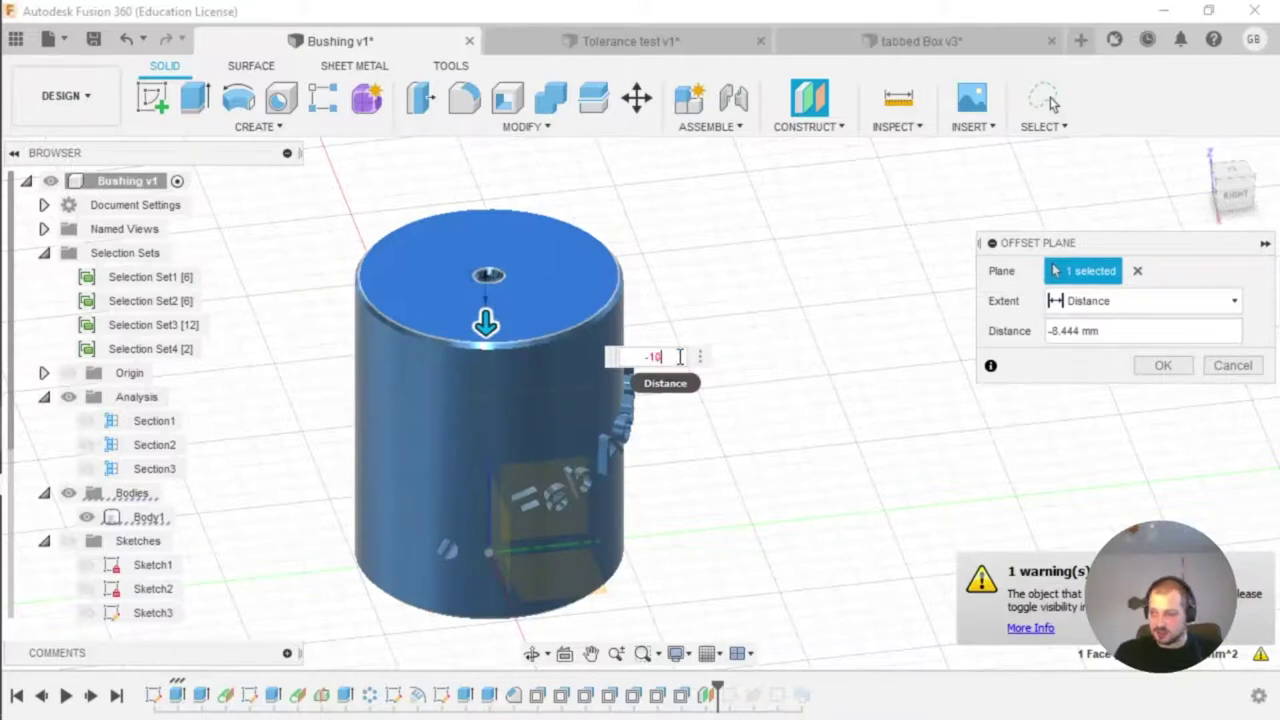
type("10")
key("Return")
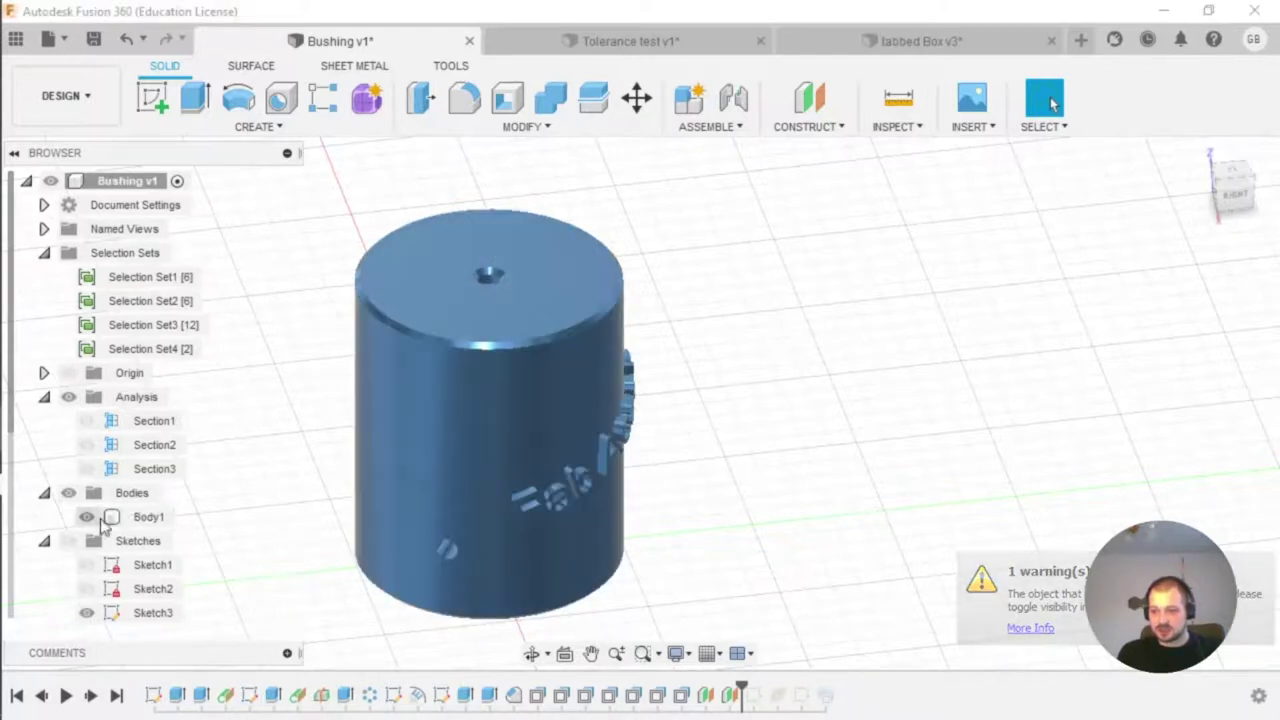
Step: Show the Sketches folder and hide Sketch3
left_click(68, 540)
left_click(86, 612)
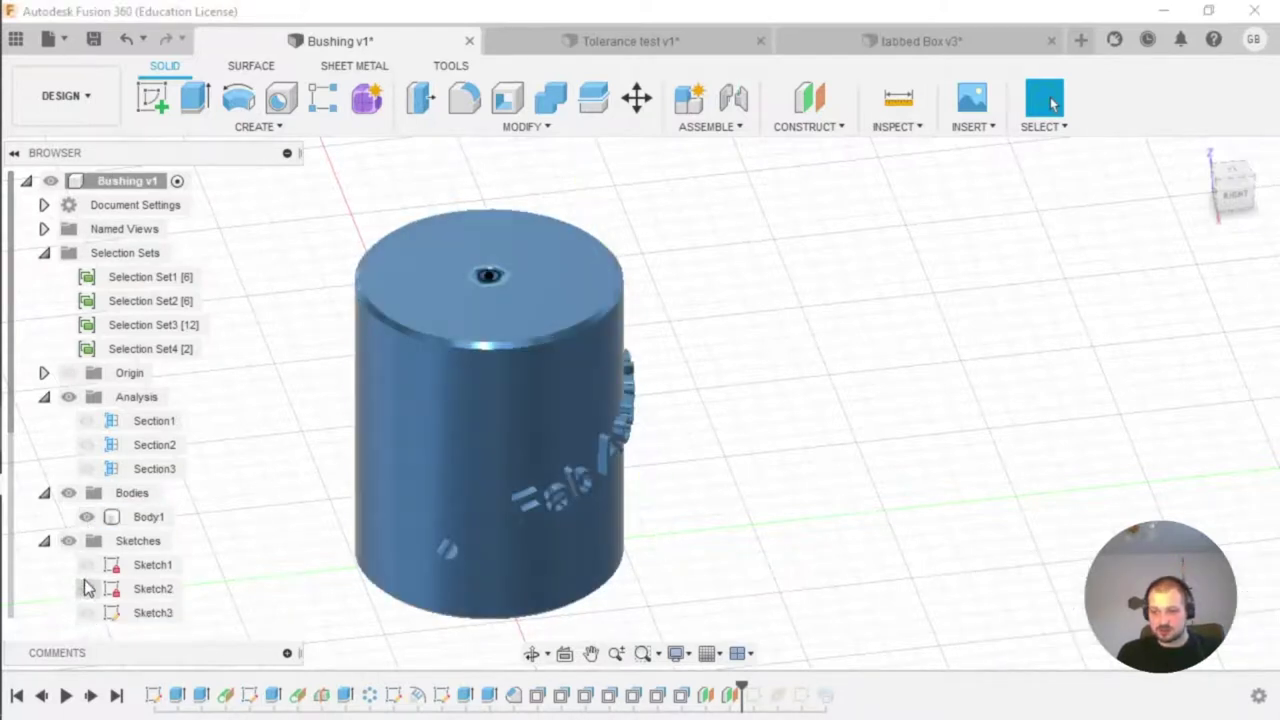
scroll(90, 590, "down", 3)
left_click(46, 541)
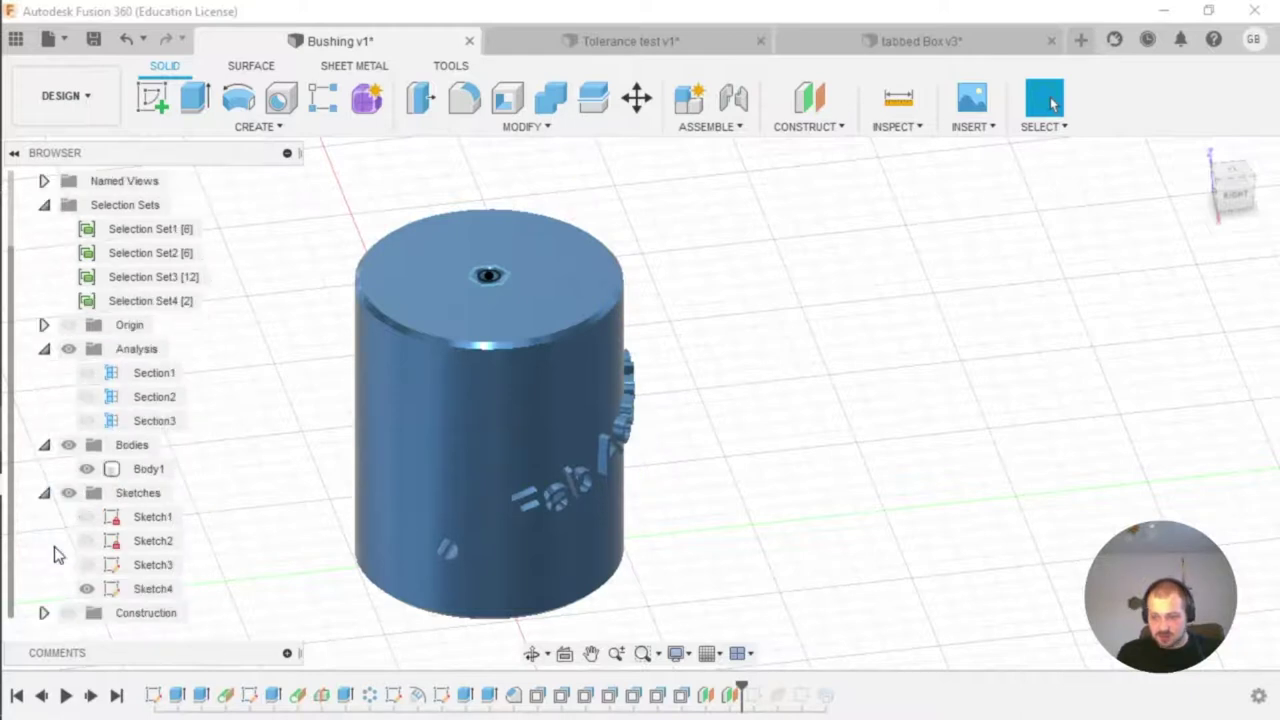
Step: Show the Construction folder and hide its other planes so that only Plane4 is displayed
left_click(44, 617)
scroll(70, 600, "down", 3)
left_click(87, 594)
left_click(87, 590)
left_click(82, 613)
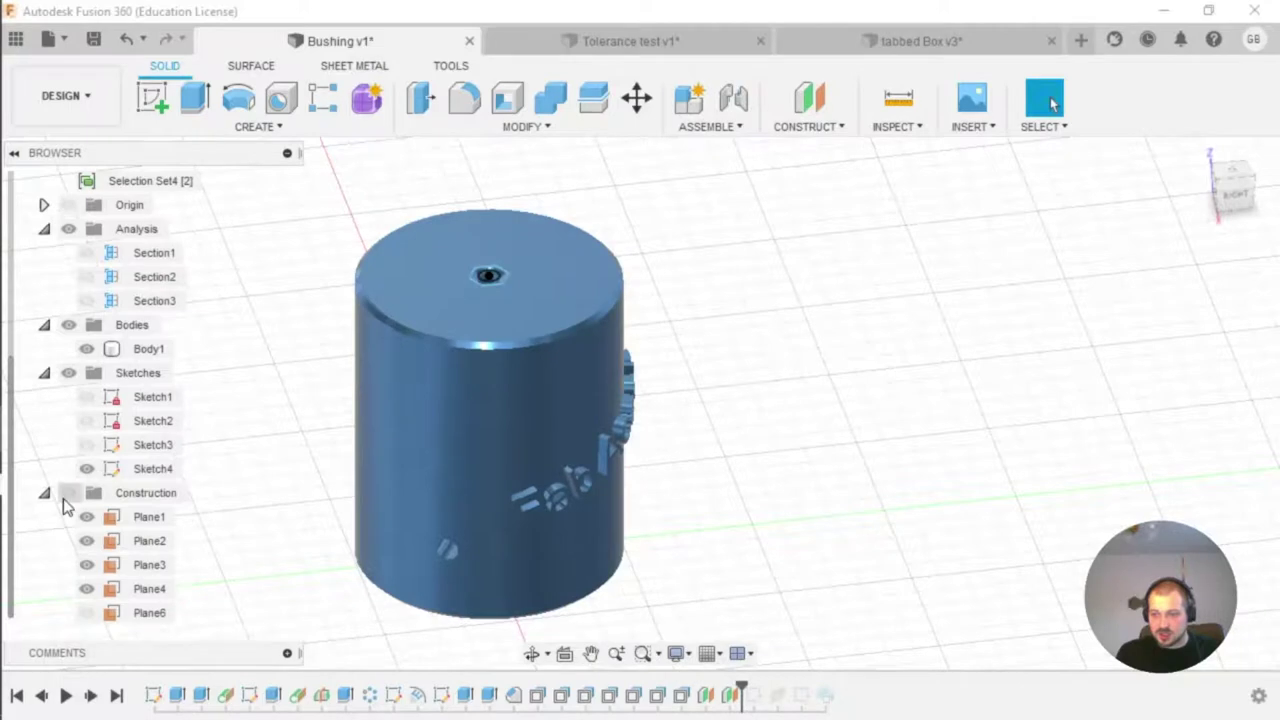
left_click(68, 493)
left_click(87, 565)
left_click(87, 541)
left_click(87, 517)
left_click(418, 366)
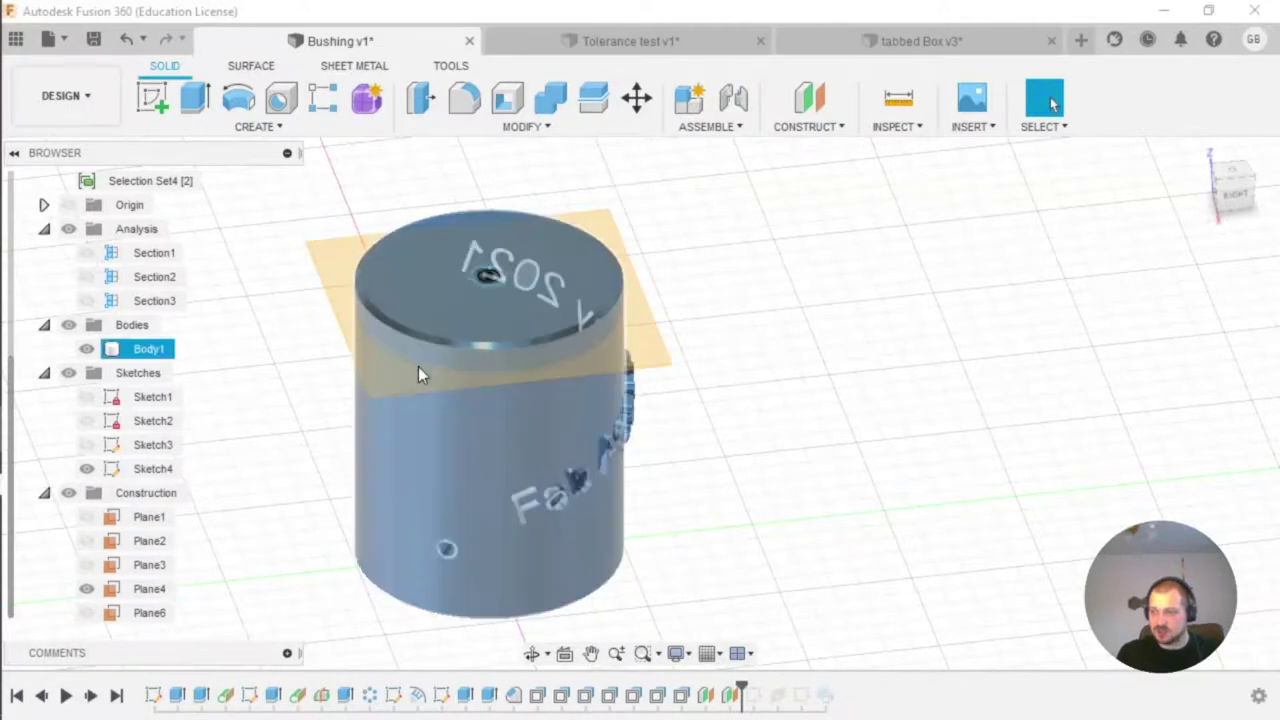
Step: Start a sketch on Plane4 and use Intersect to add the curve where it cuts the bushing's outer cylindrical face
left_click(152, 97)
left_click(425, 272)
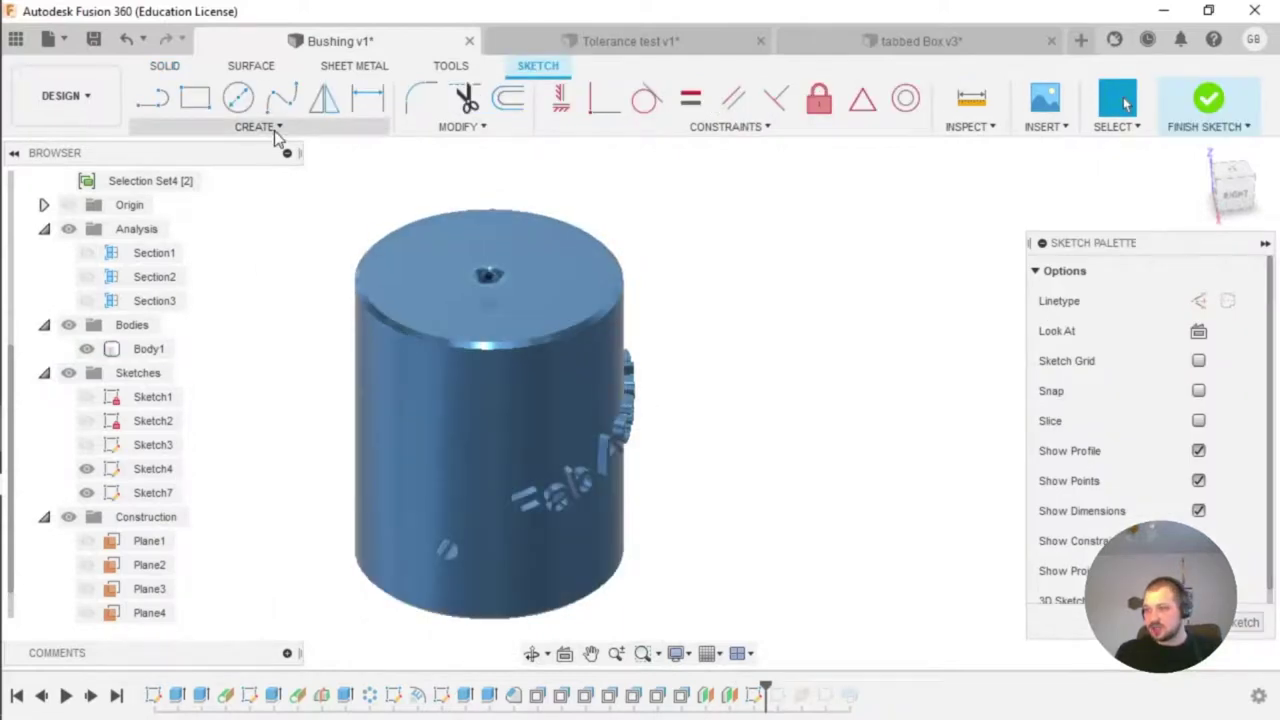
left_click(276, 131)
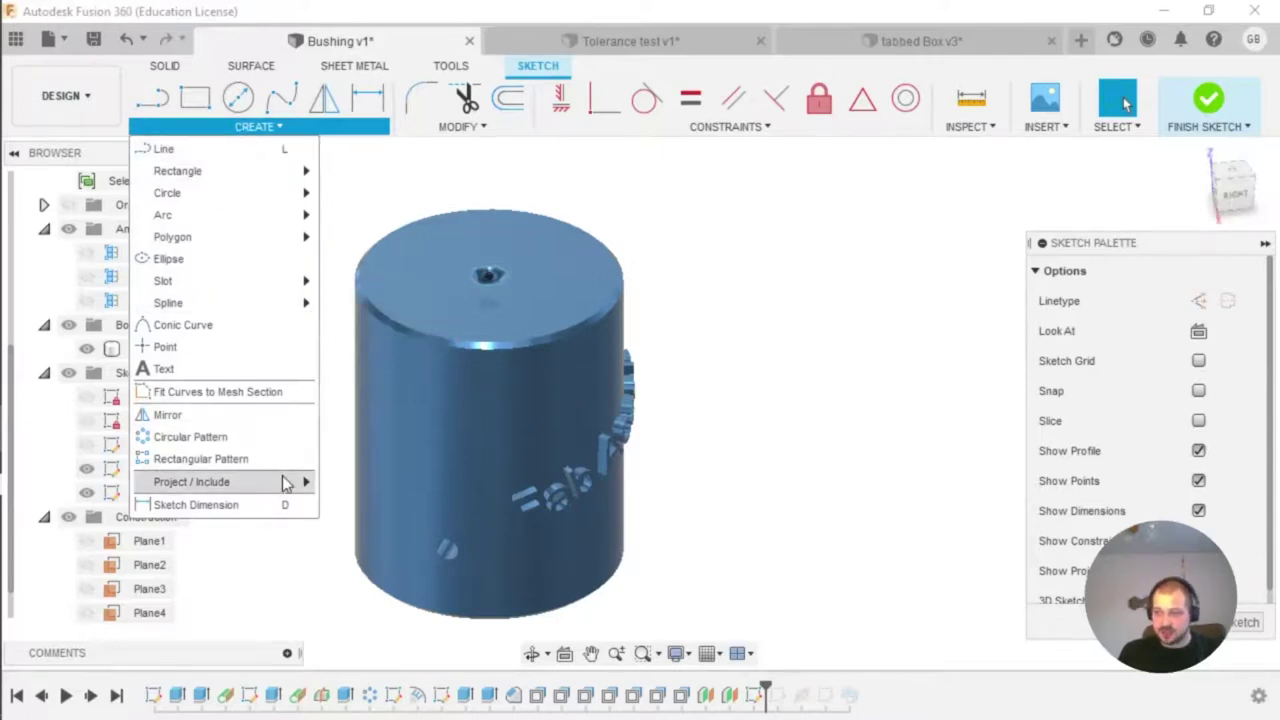
mouse_move(279, 484)
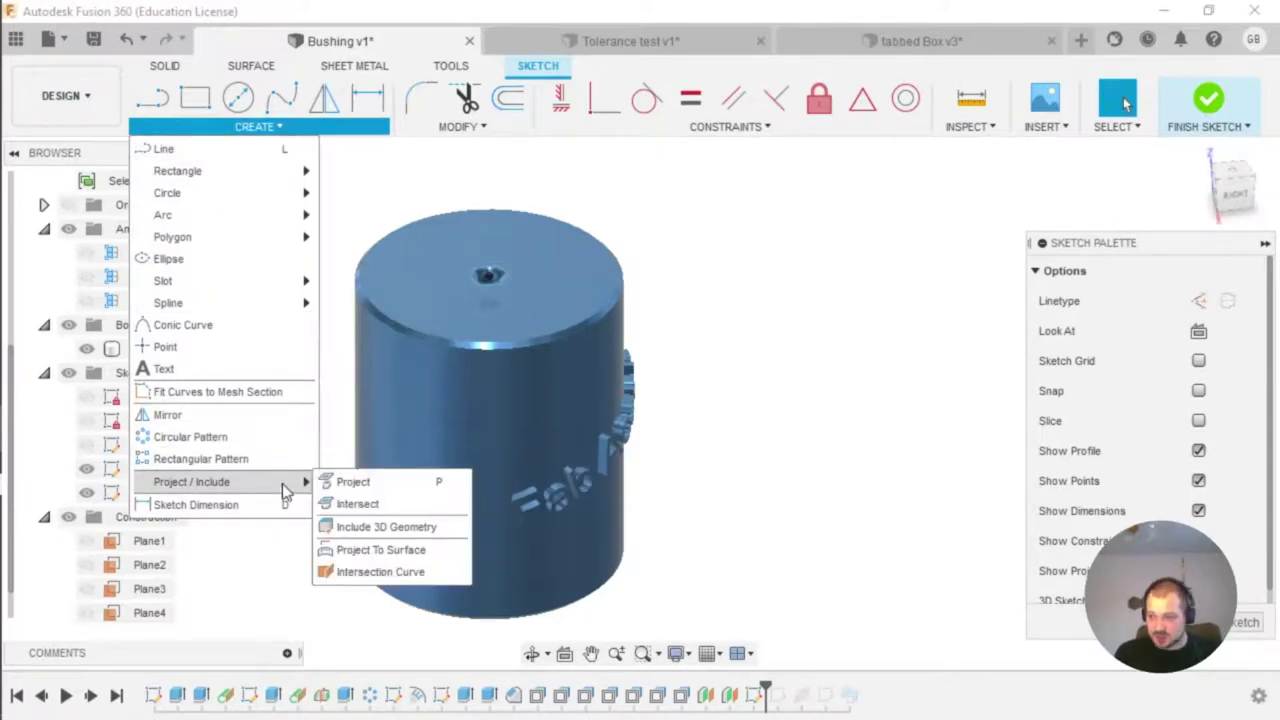
left_click(397, 503)
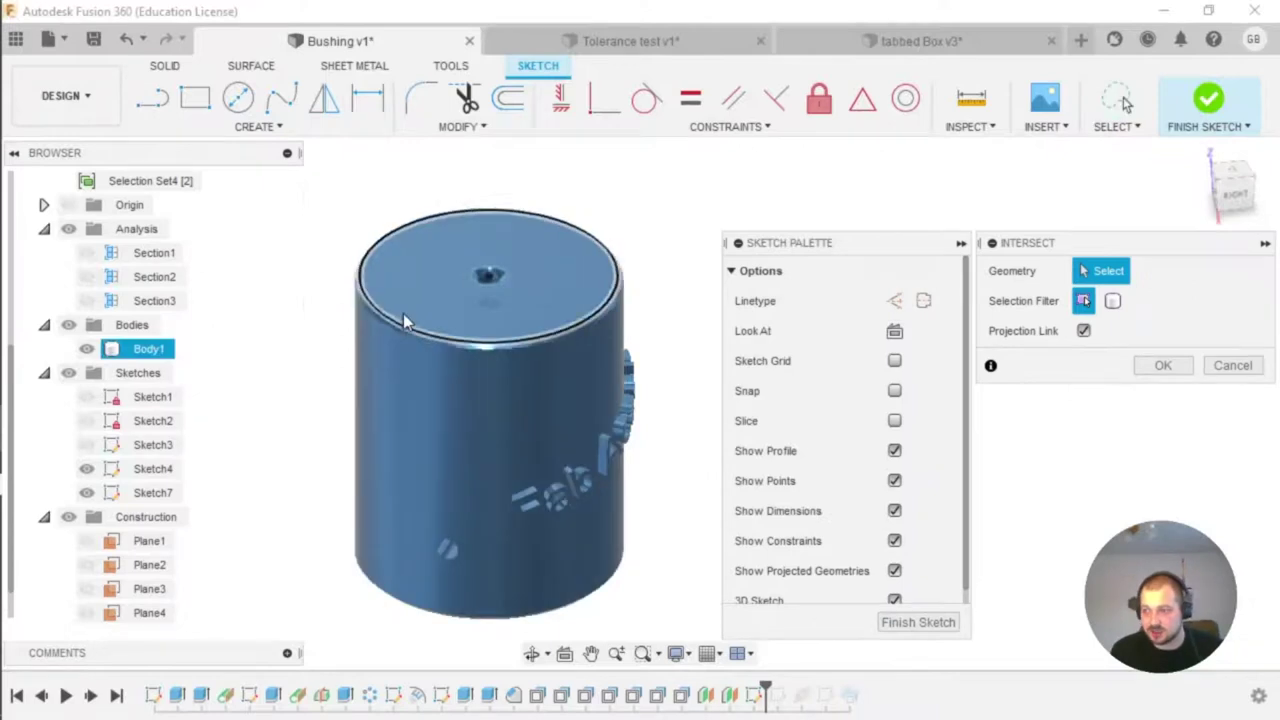
left_click(402, 340)
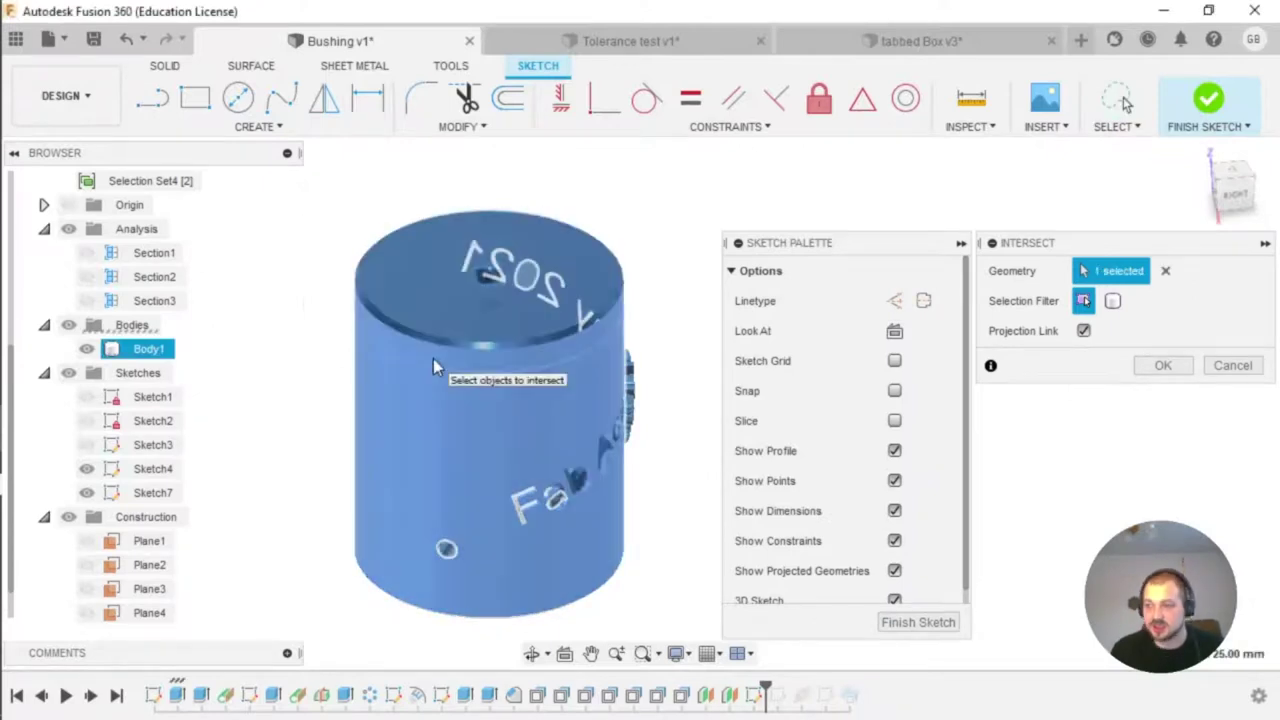
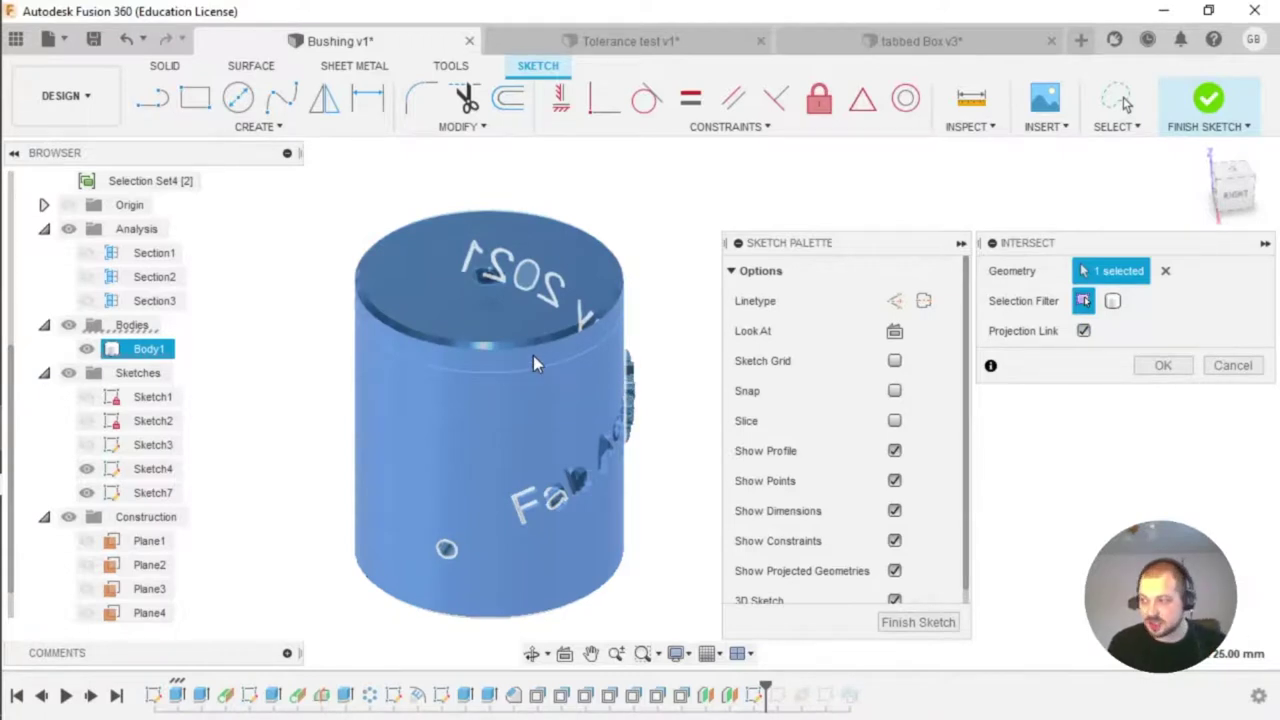
left_click(1160, 366)
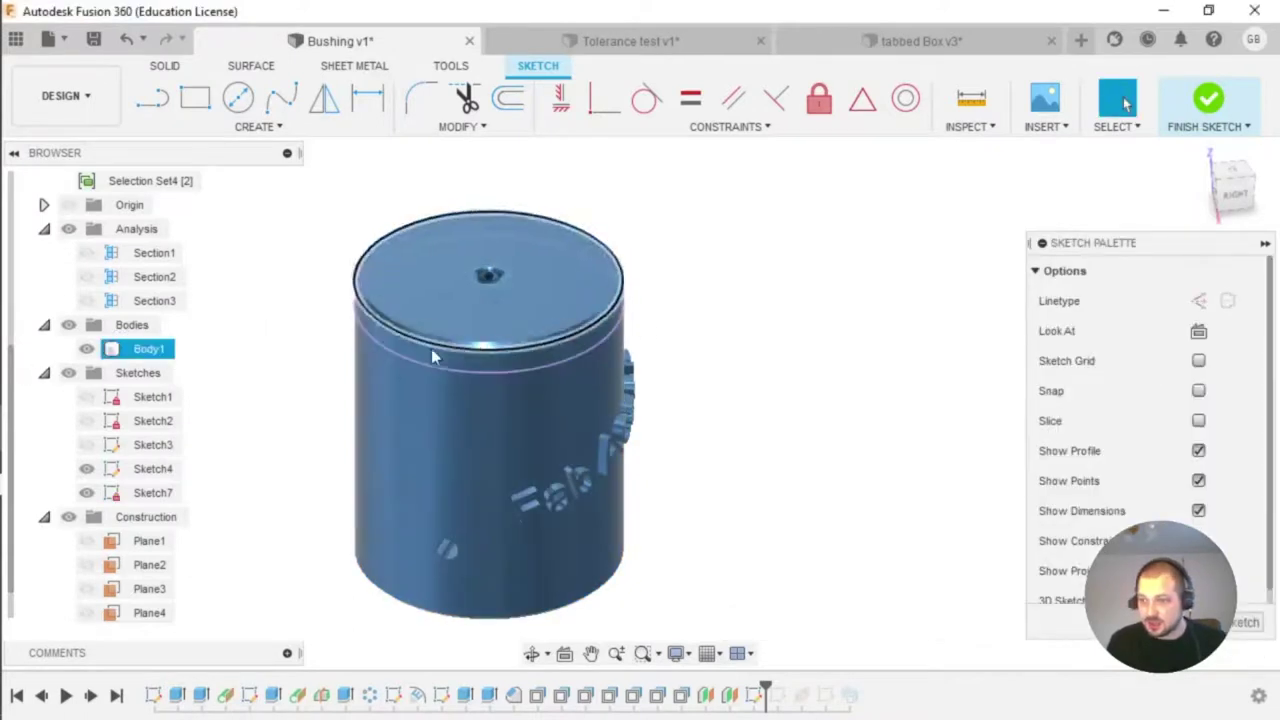
Step: Set the first user parameter to 40 mm in Change Parameters
left_click(331, 134)
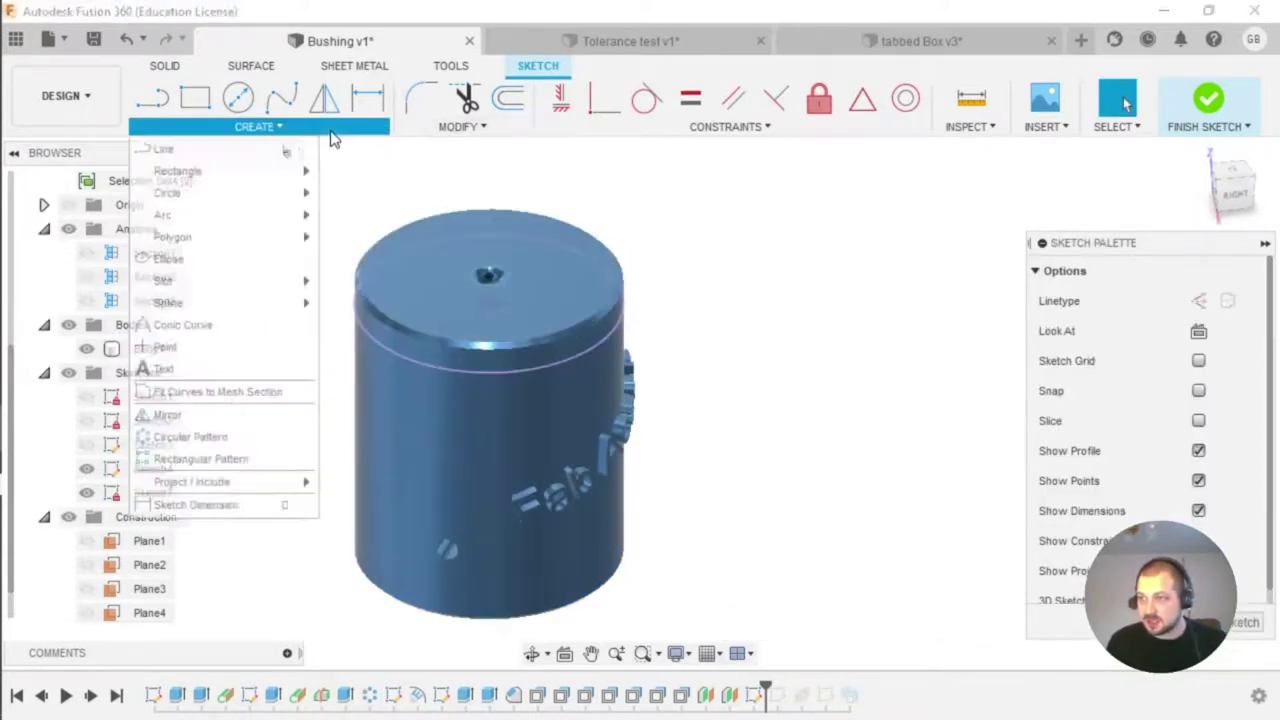
left_click(449, 130)
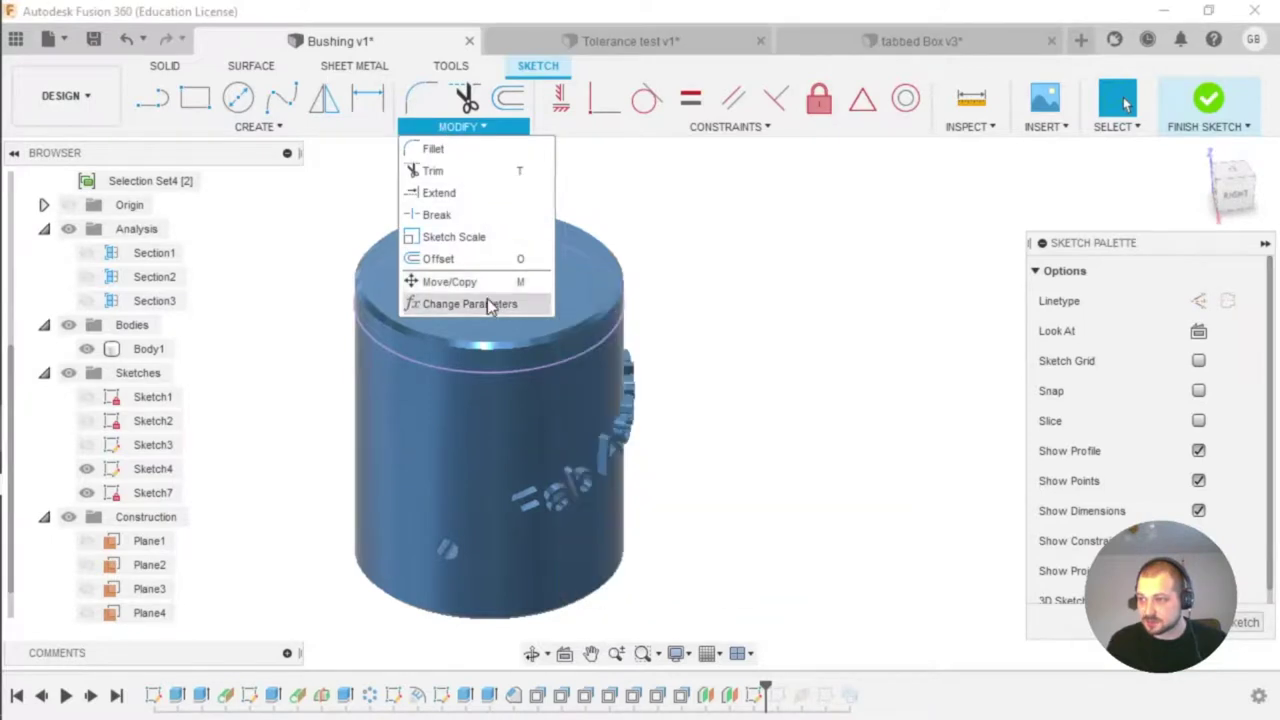
left_click(491, 301)
left_click(1040, 204)
left_click(1060, 202)
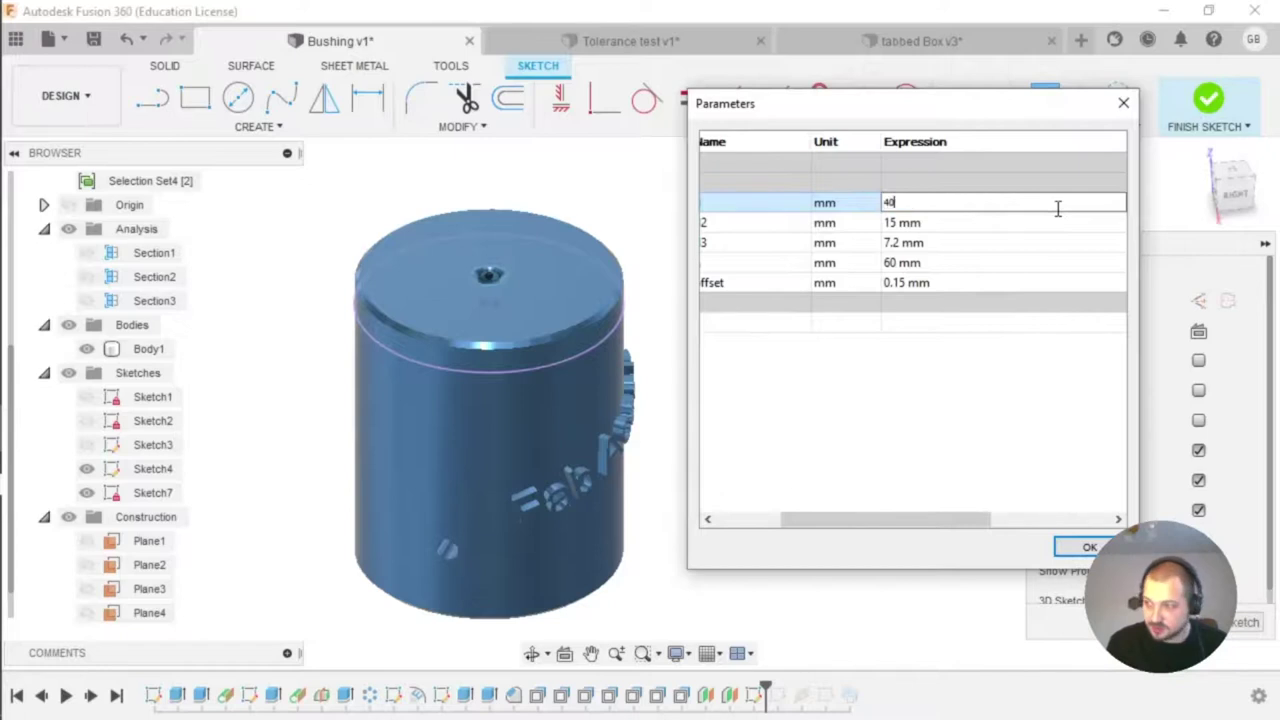
left_click(1082, 551)
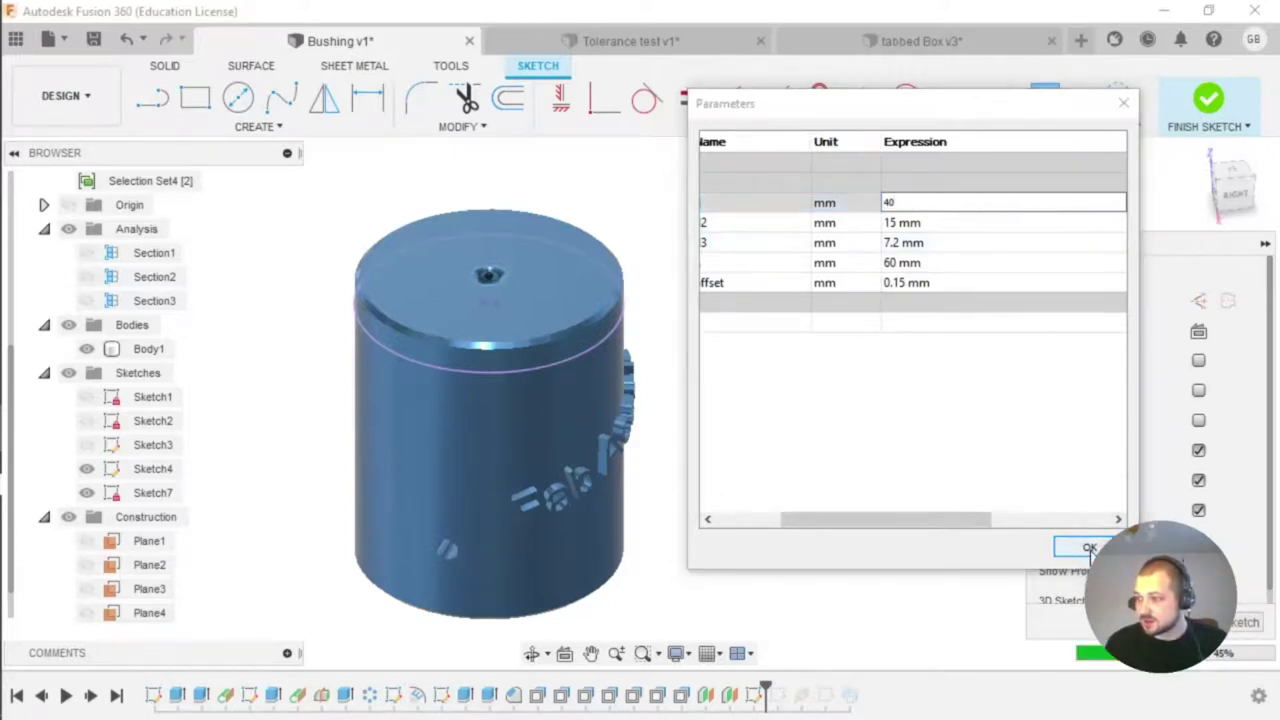
left_click(1123, 104)
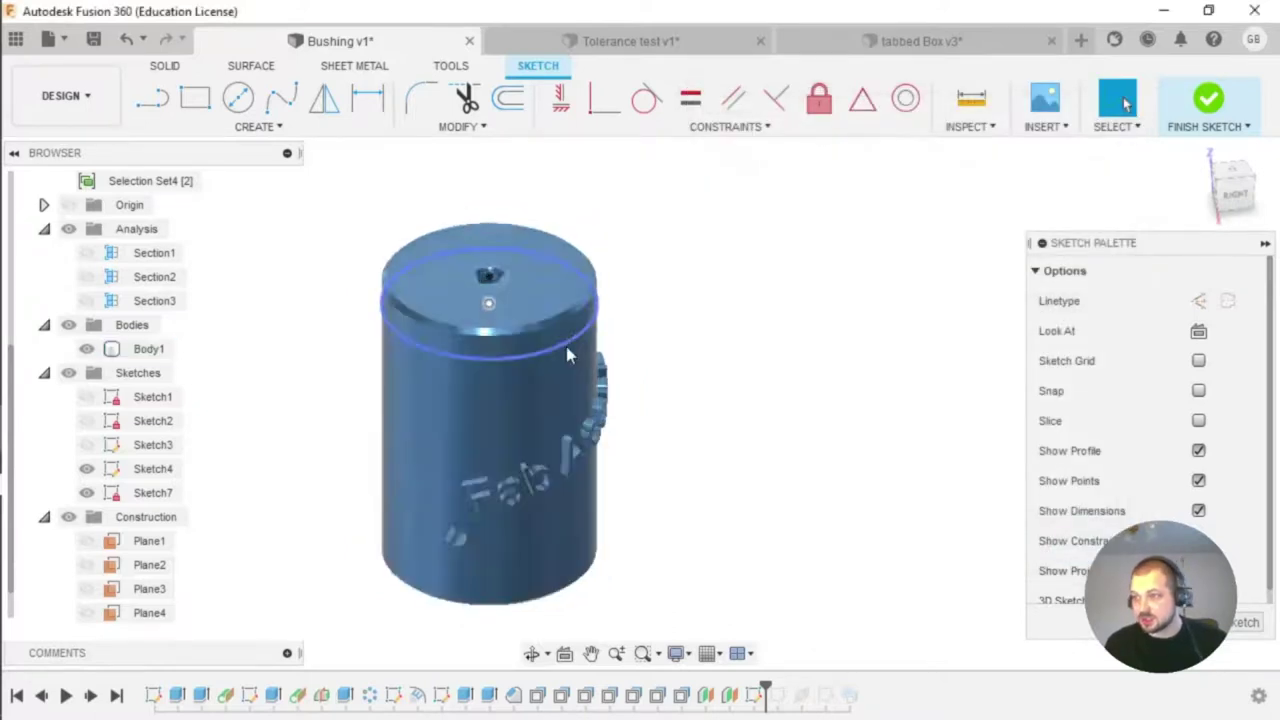
Step: Inspect the intersected circle on the resized bushing and finish the sketch
middle_click_drag(527, 342, 435, 343, "shift")
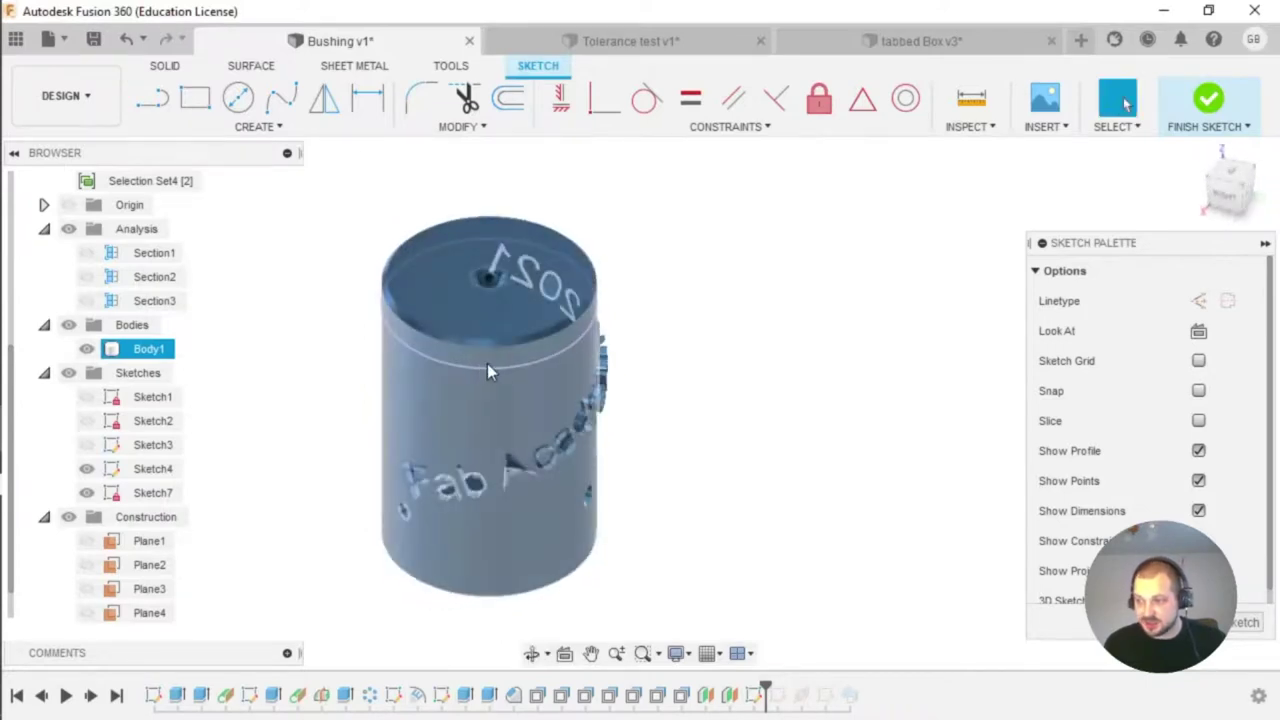
left_click(883, 420)
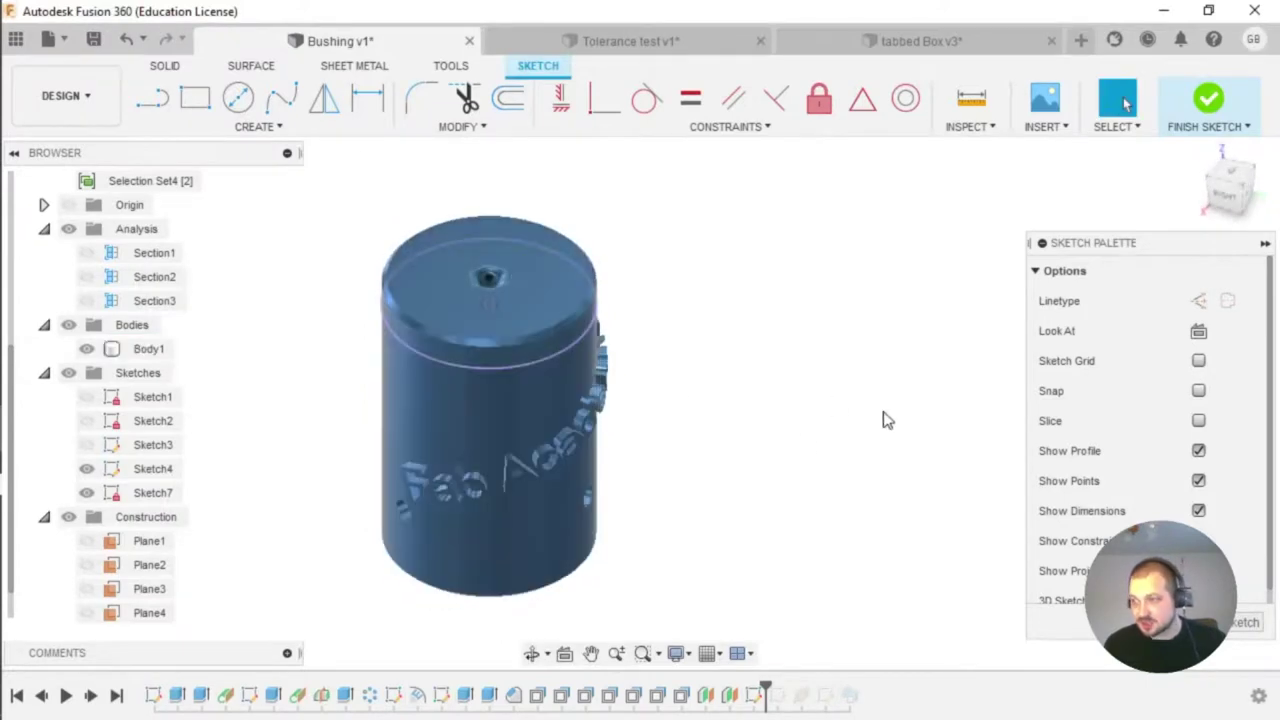
left_click(1238, 624)
left_click(483, 356)
key("Escape")
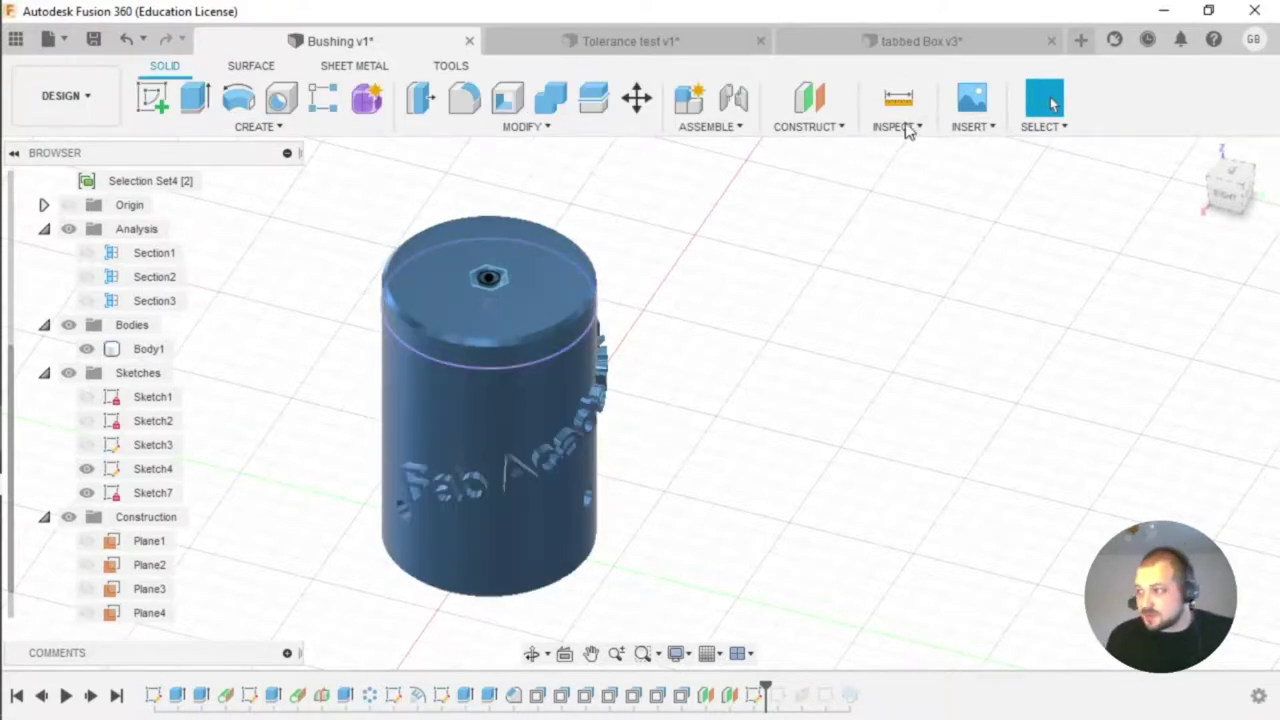
Step: Create a construction plane through the X axis at an angle of -38.9 degrees
left_click(819, 127)
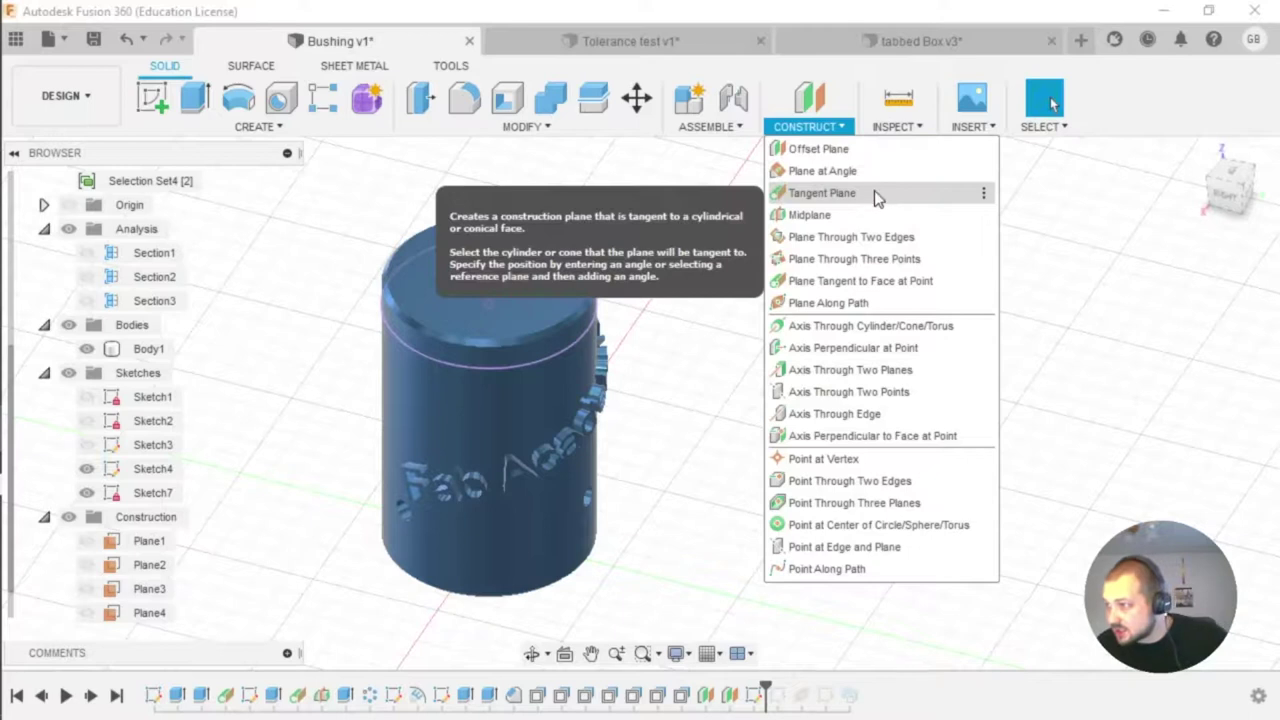
left_click(829, 172)
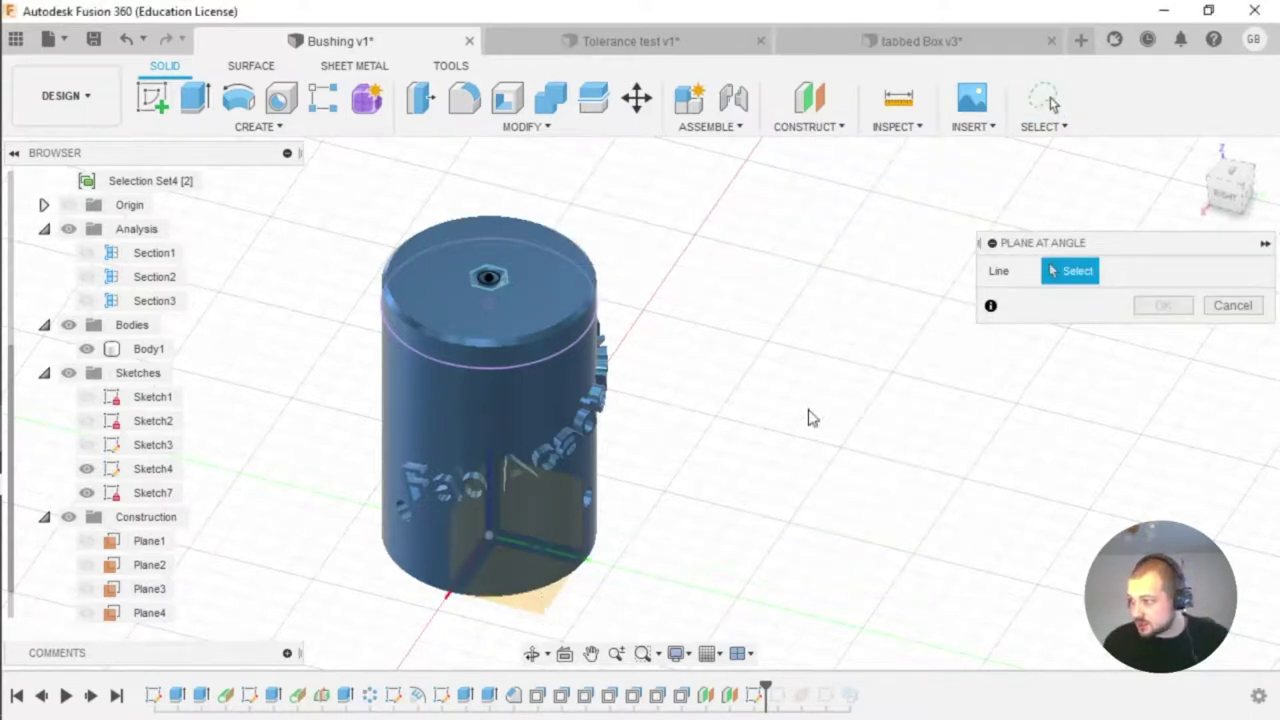
middle_click_drag(564, 515, 486, 562, "shift")
left_click(464, 572)
left_click_drag(470, 481, 524, 507)
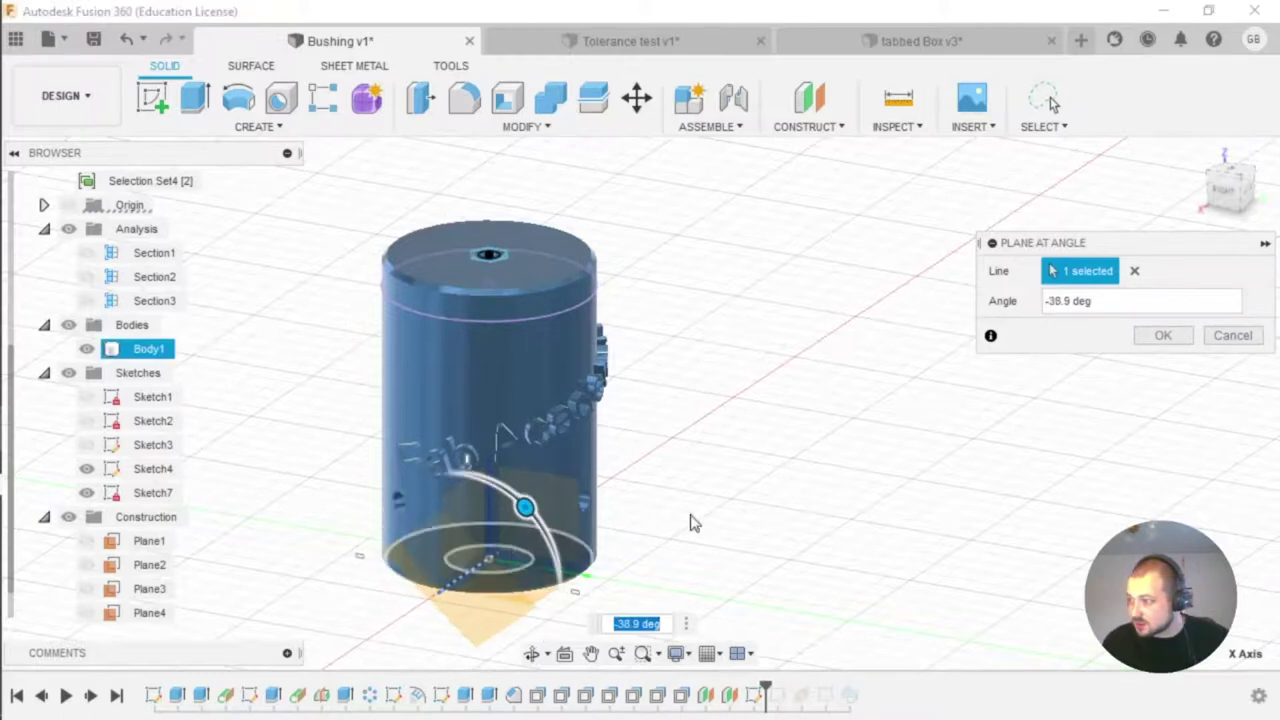
left_click(1163, 337)
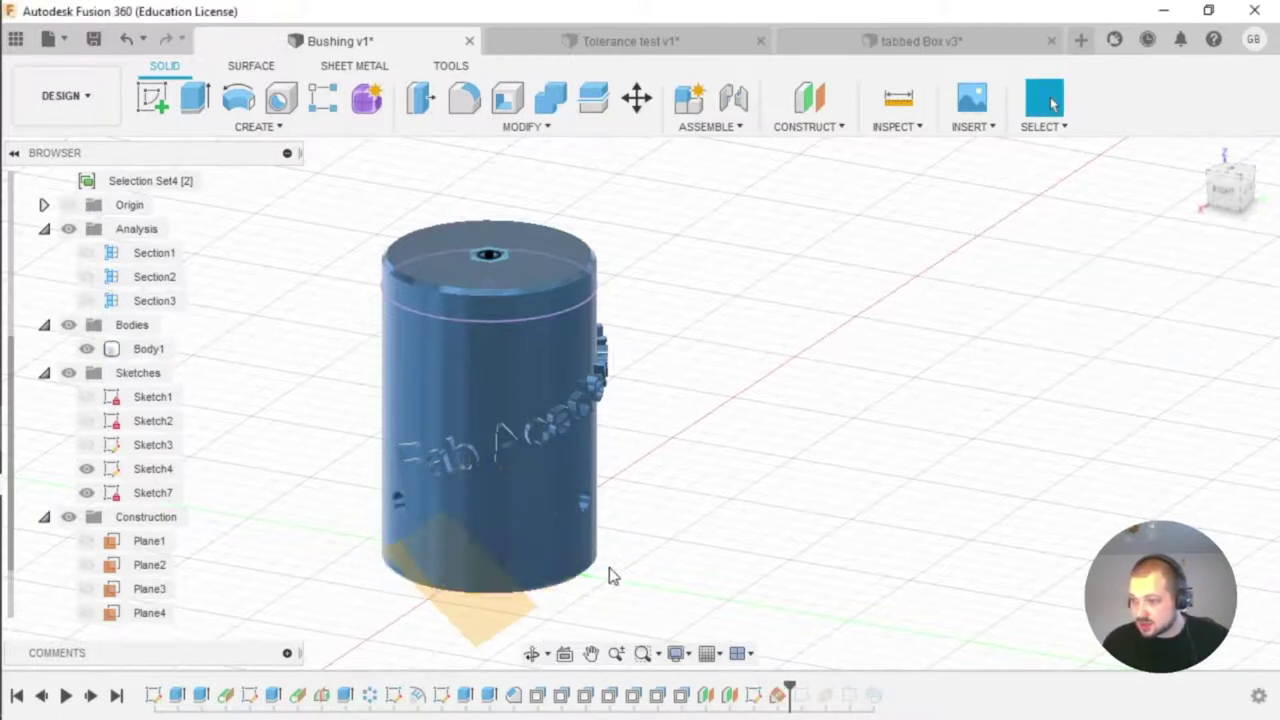
Step: Create a plane offset from the angled plane so that it cuts through the middle of the bushing
left_click(466, 614)
left_click(820, 128)
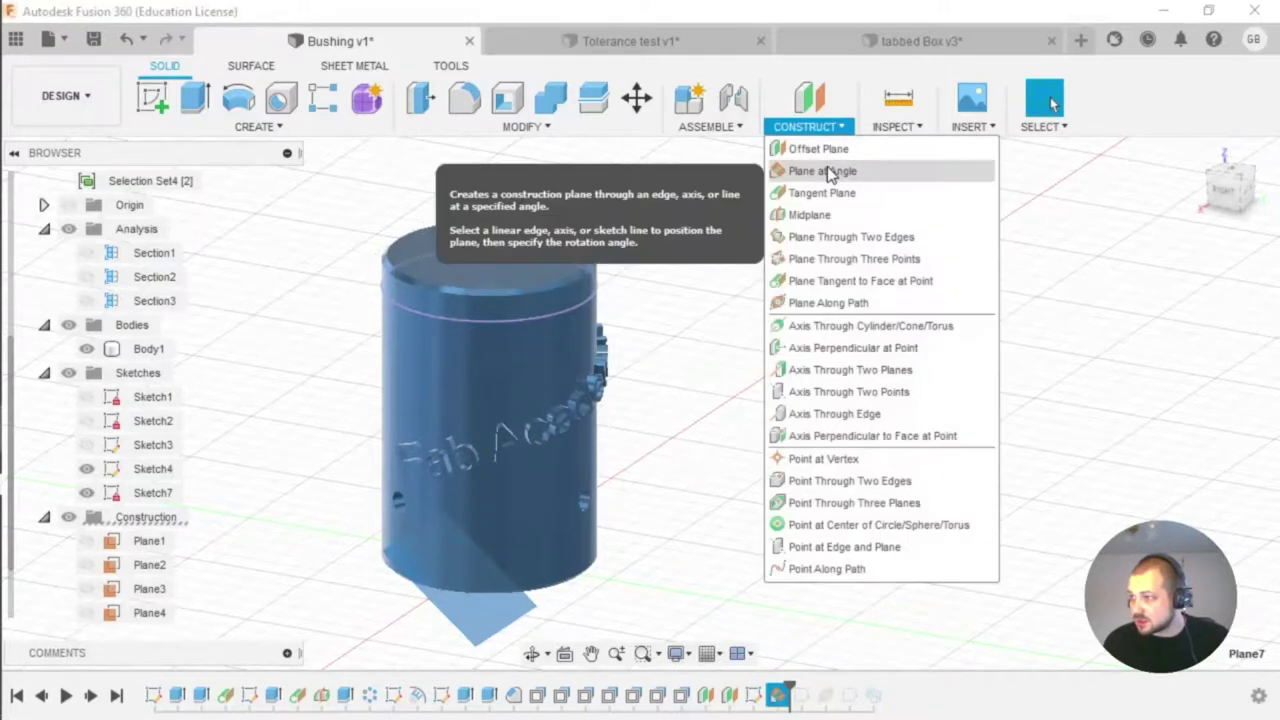
left_click(800, 149)
left_click_drag(527, 566, 592, 480)
left_click(1163, 366)
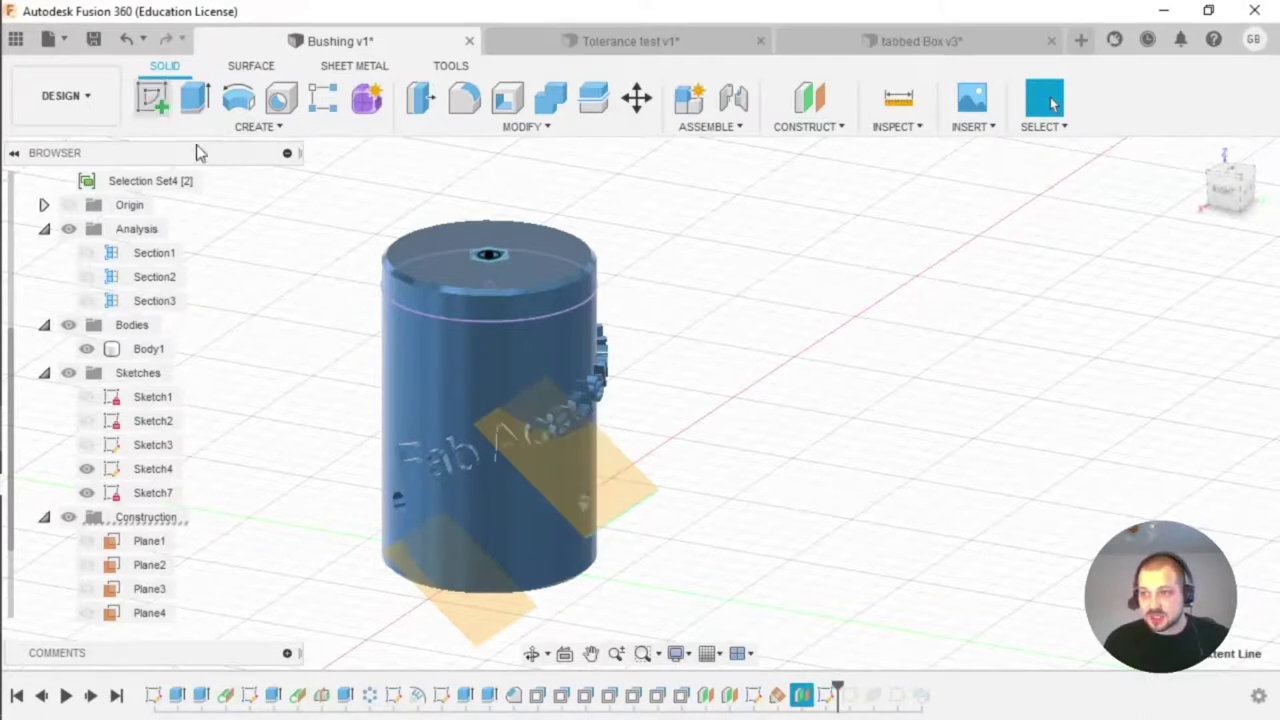
Step: Start a sketch on the offset angled plane, show Plane8, and intersect Body1 with it
left_click(614, 486)
scroll(150, 560, "down", 2)
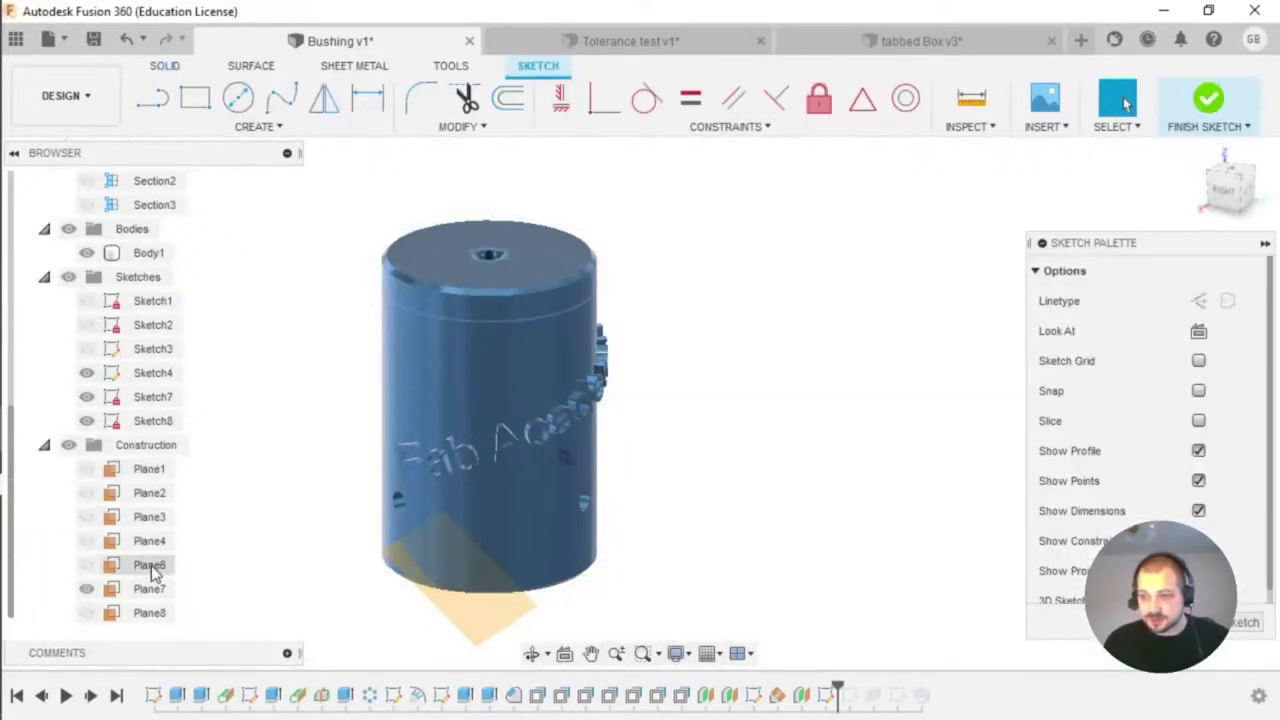
left_click(106, 612)
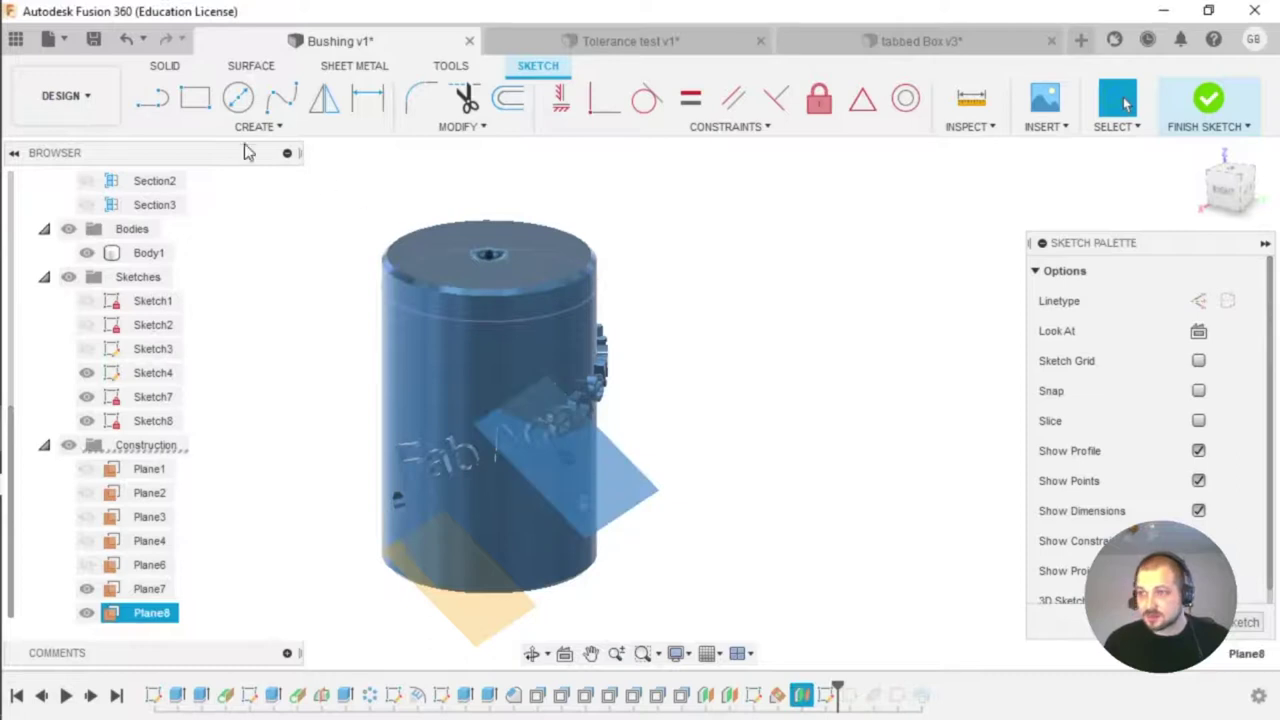
left_click(305, 130)
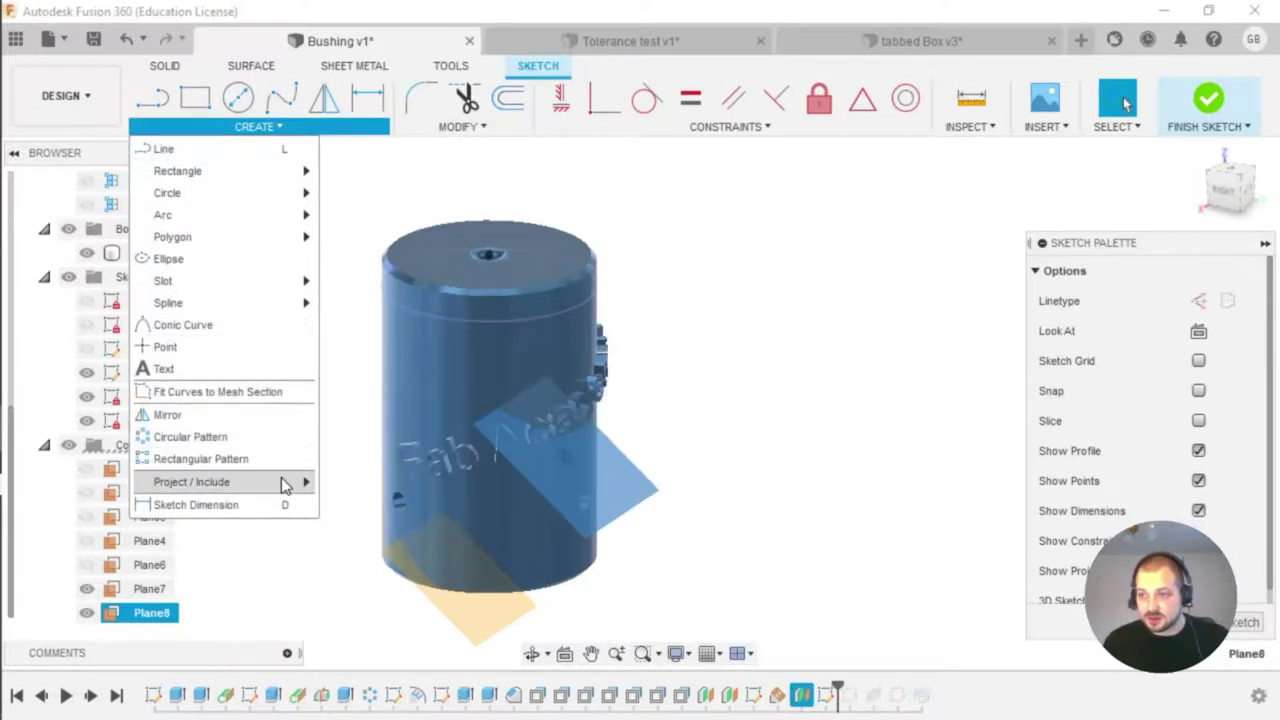
mouse_move(283, 484)
left_click(384, 507)
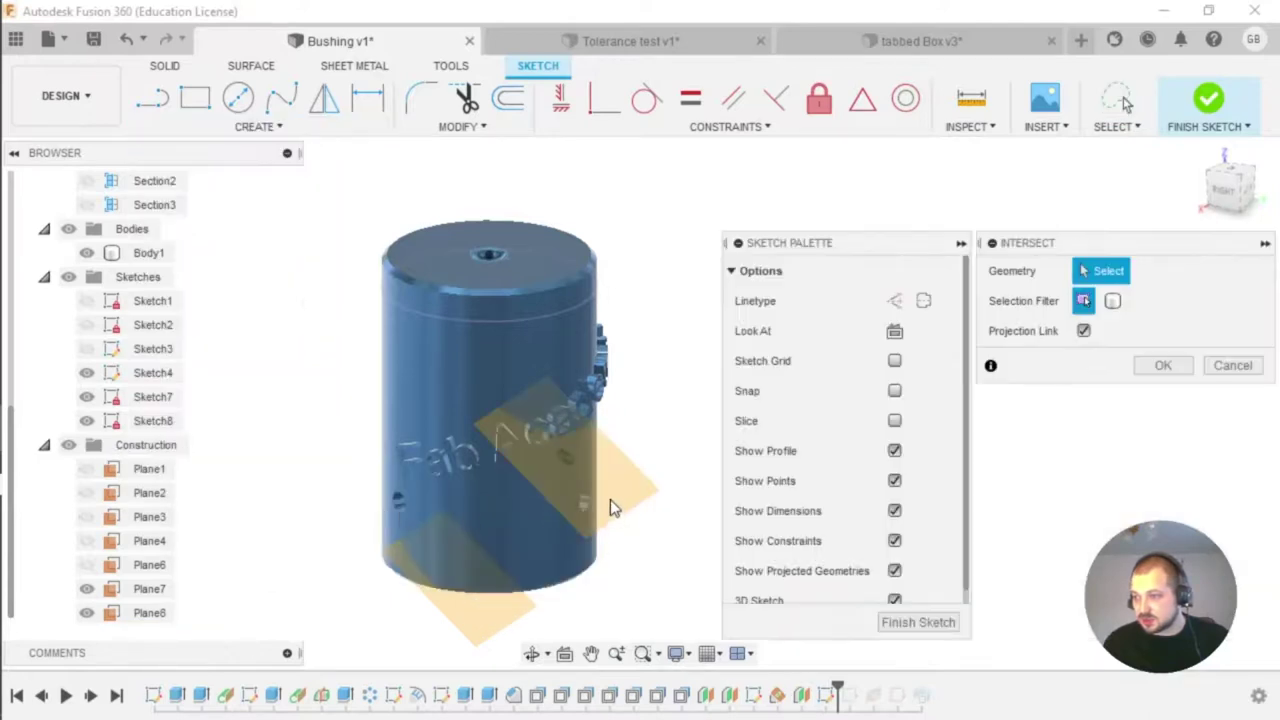
middle_click_drag(454, 370, 484, 375, "shift")
left_click(538, 389)
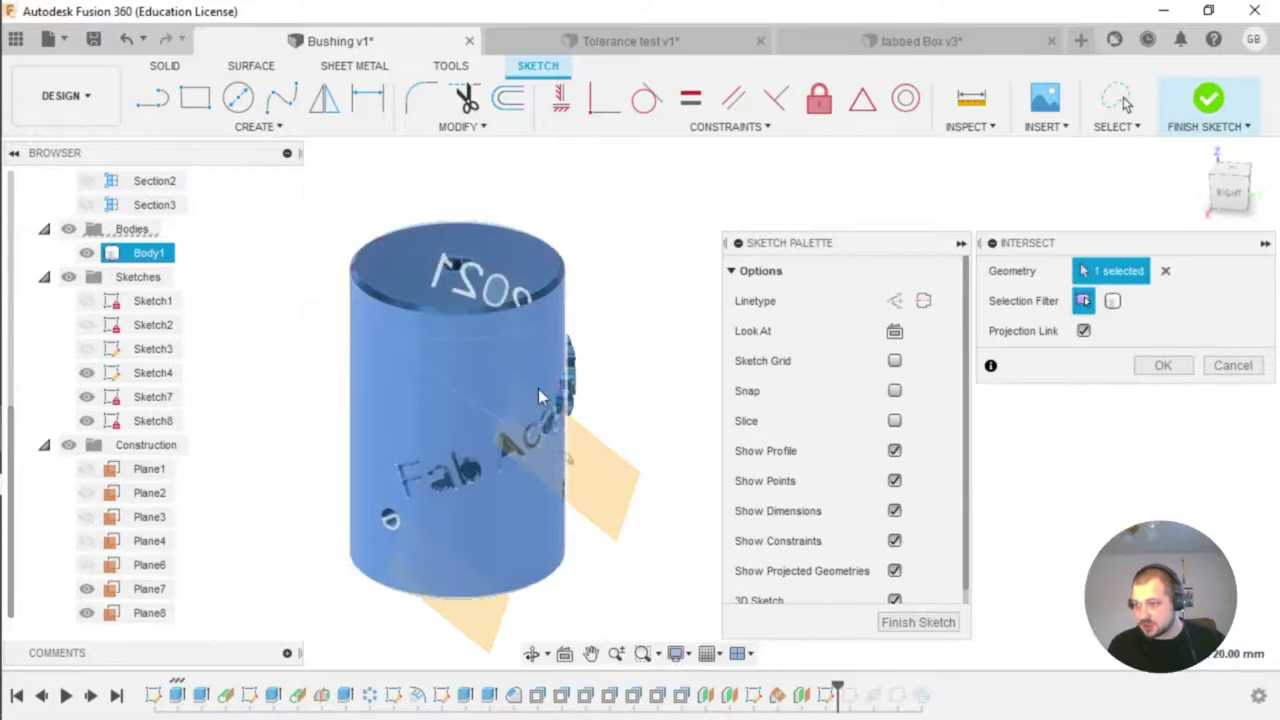
left_click(1163, 366)
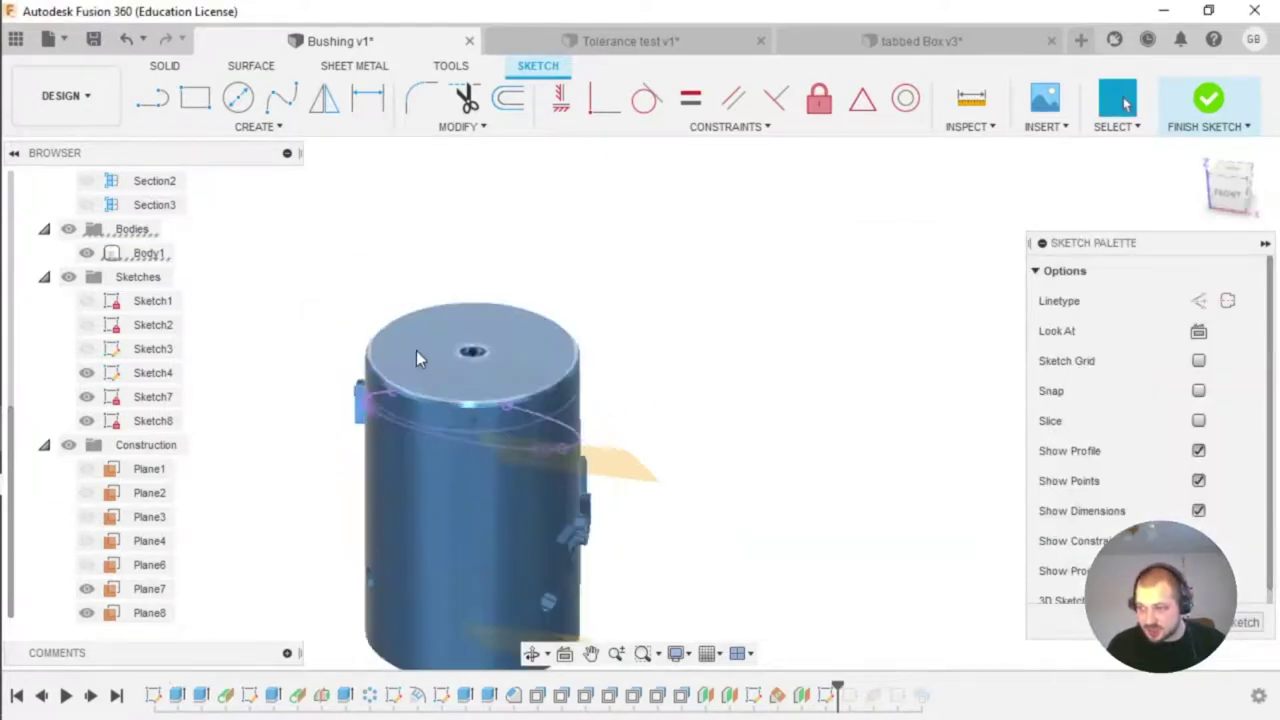
Step: Hide Body1 and examine the intersection curve lying on the offset angled plane
left_click(416, 352)
middle_click_drag(418, 414, 240, 440, "shift")
left_click(86, 253)
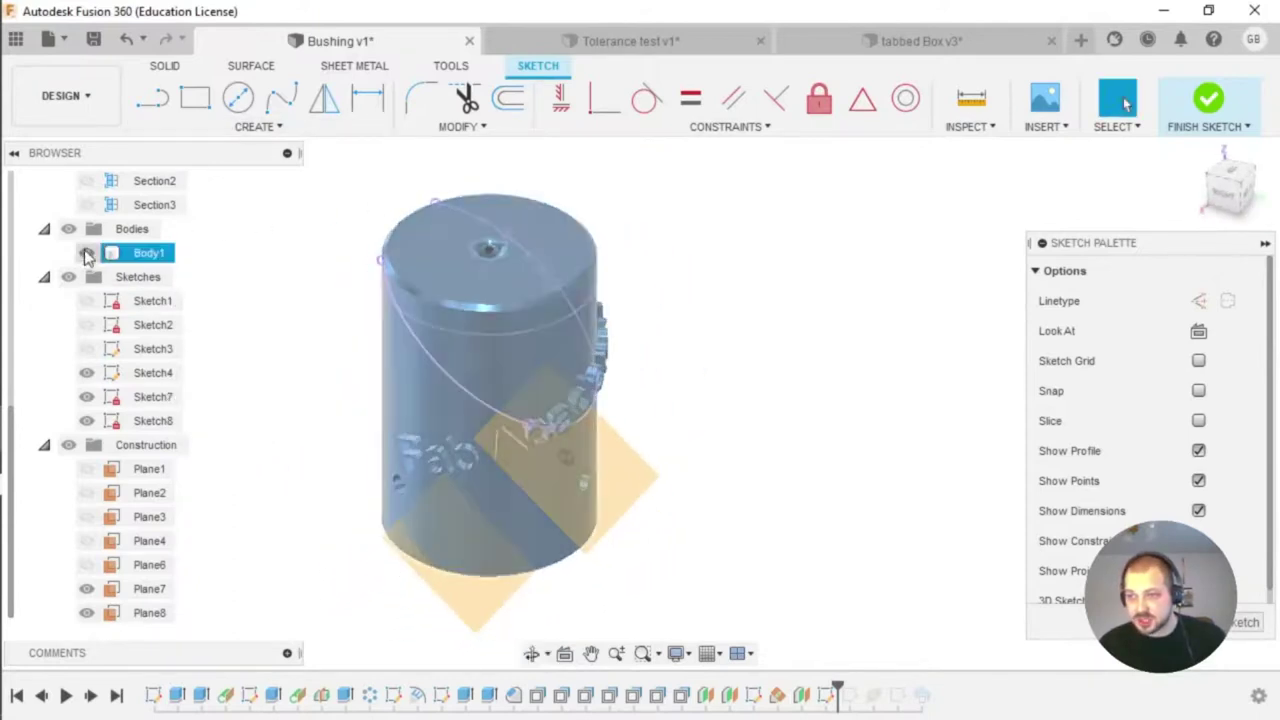
mouse_move(611, 360)
middle_mouse_down("shift")
mouse_move(560, 349)
mouse_move(579, 343)
middle_mouse_up("shift")
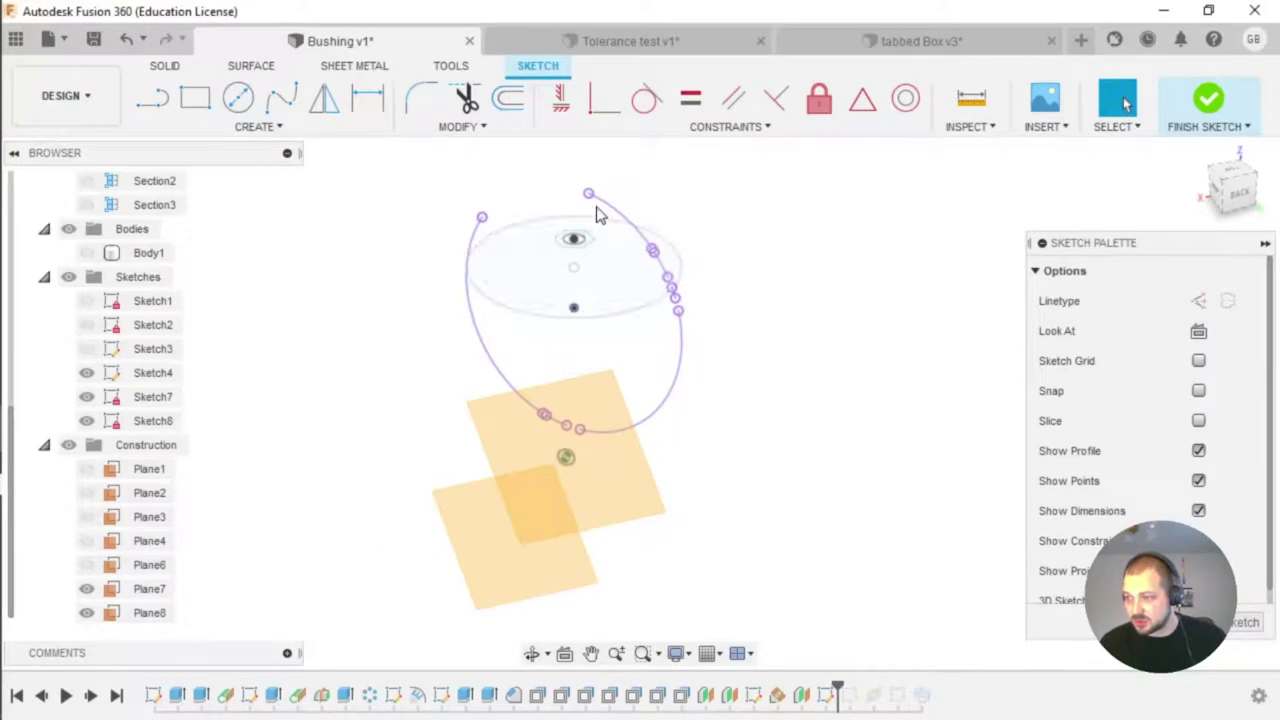
mouse_move(749, 265)
middle_mouse_down("shift")
mouse_move(834, 234)
mouse_move(606, 257)
mouse_move(680, 268)
middle_mouse_up("shift")
Step: Show Body1 again and hide Sketch7, Sketch8, Plane7 and Plane8
left_click(86, 421)
left_click(86, 397)
left_click(86, 253)
scroll(443, 393, "down", 3)
middle_click_drag(212, 452, 306, 437)
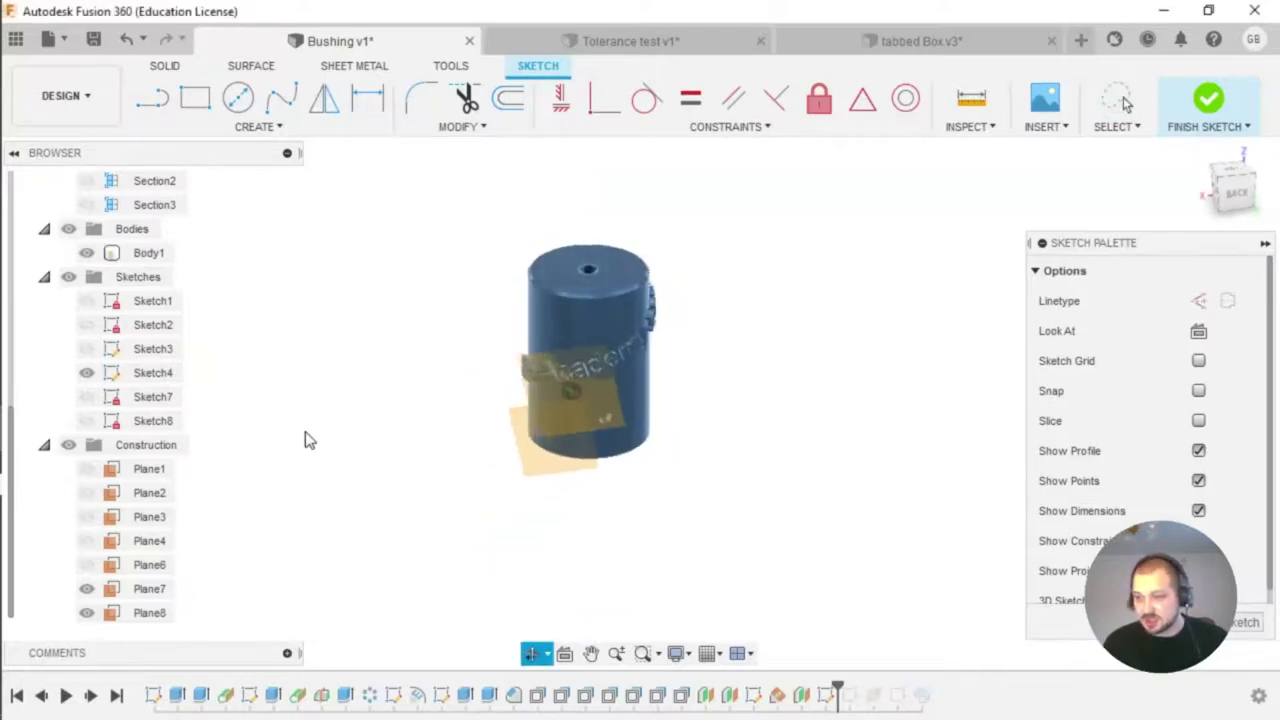
left_click(86, 589)
left_click(86, 613)
middle_click_drag(531, 485, 847, 370, "shift")
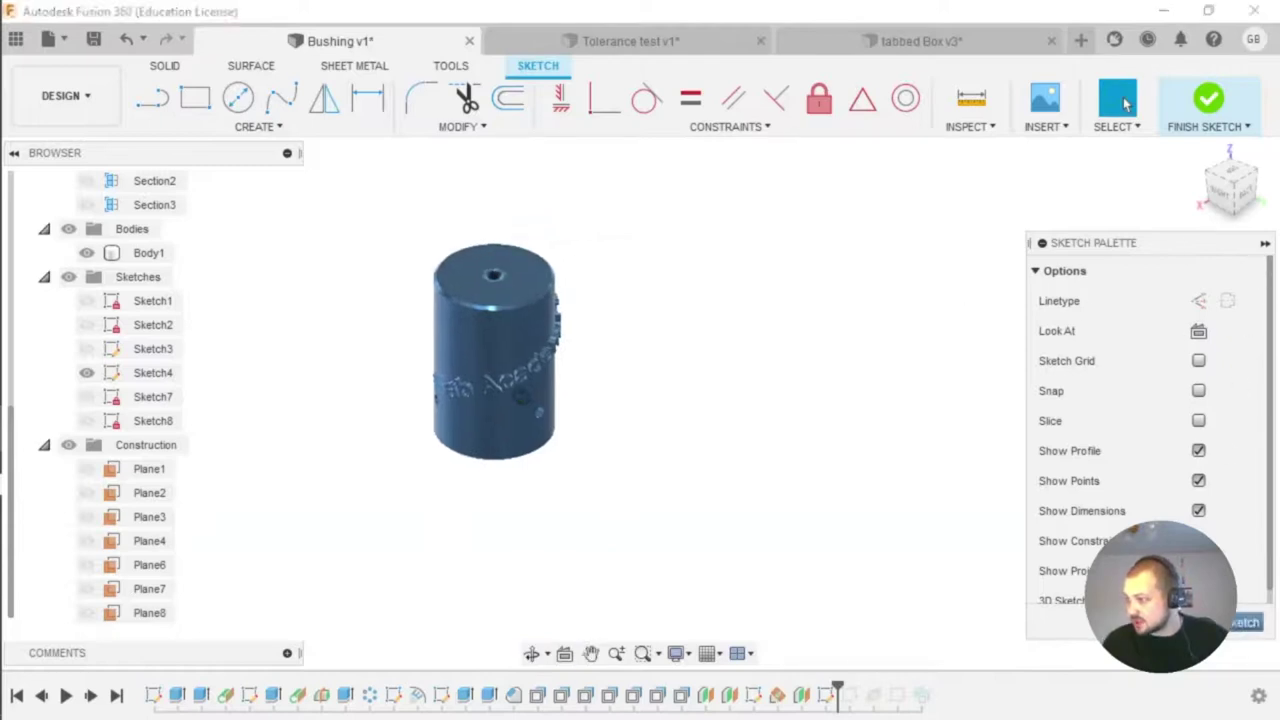
Step: Finish the sketch and hide Sketch8 and Sketch4
left_click(1236, 622)
middle_click_drag(820, 408, 727, 388)
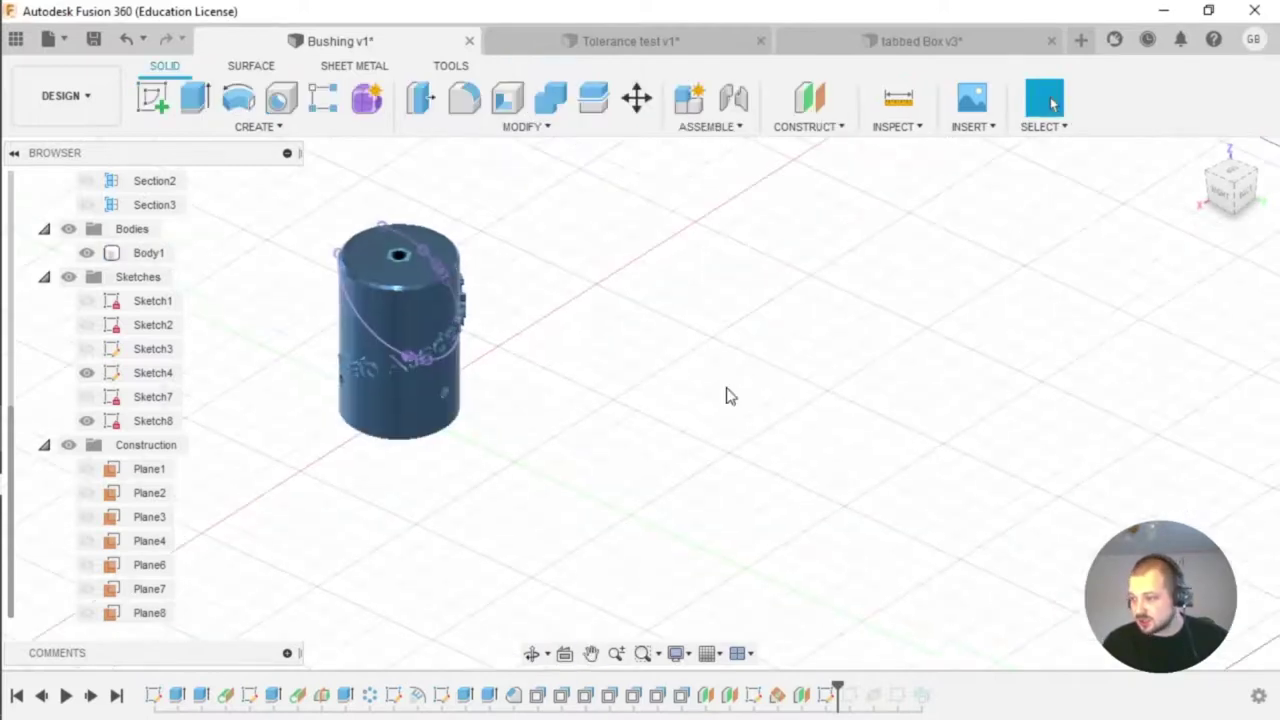
left_click(86, 421)
left_click(86, 373)
Step: Advance the timeline past Sketch5 and show Sketch7's circle near the top of the bushing
left_click_drag(836, 682, 862, 690)
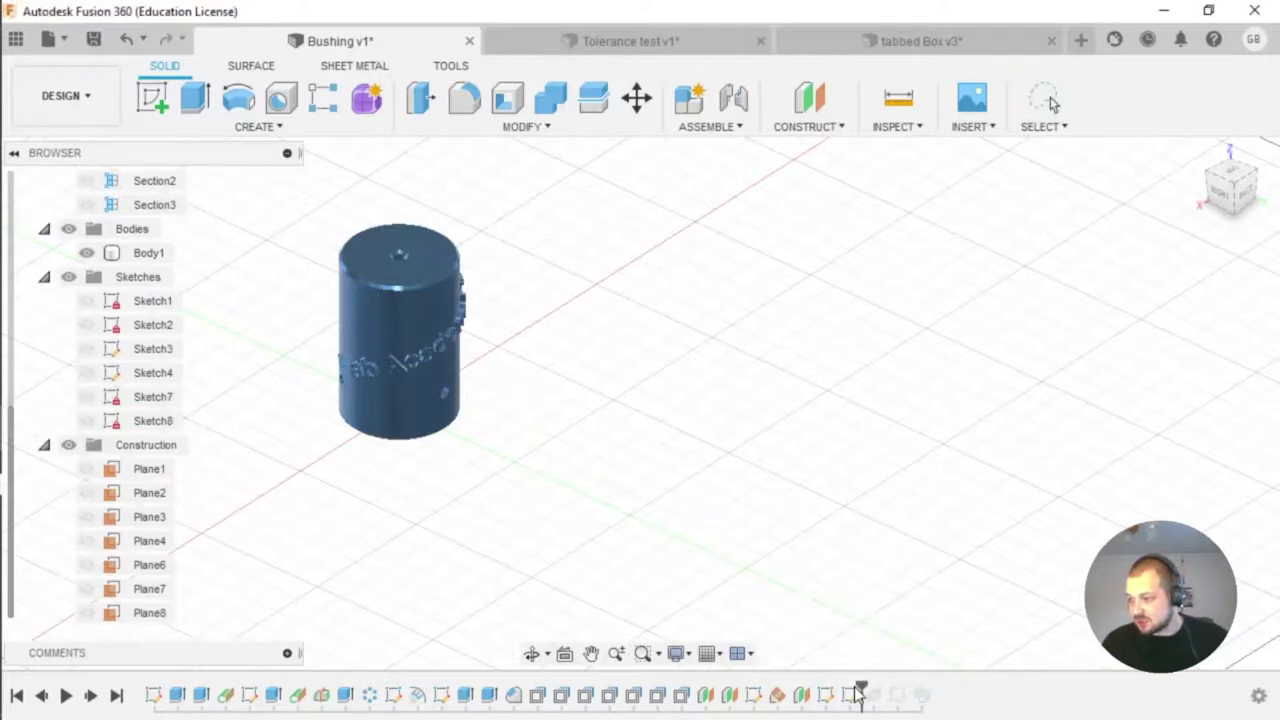
mouse_move(637, 431)
middle_mouse_down("shift")
mouse_move(649, 497)
mouse_move(458, 389)
middle_mouse_up("shift")
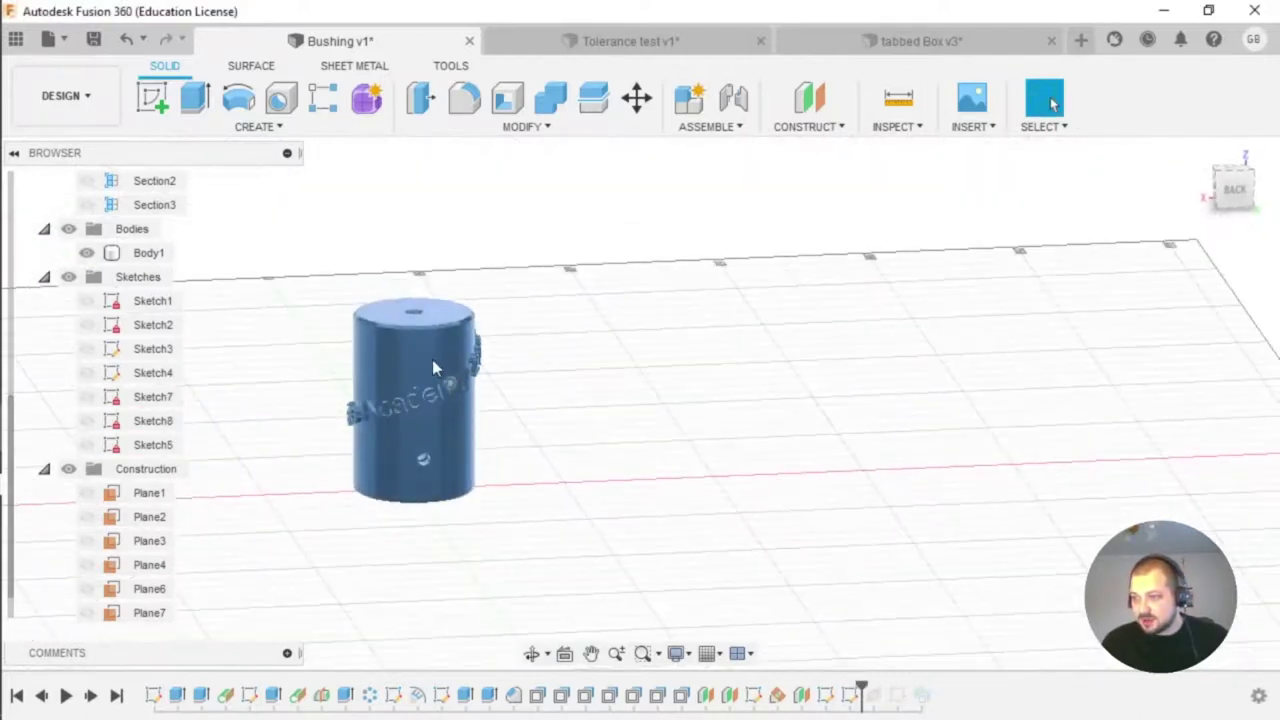
scroll(394, 345, "up", 2)
left_click(86, 421)
left_click(86, 421)
left_click(87, 397)
left_click(370, 353)
mouse_move(370, 353)
middle_mouse_down("shift")
mouse_move(343, 336)
mouse_move(356, 333)
middle_mouse_up("shift")
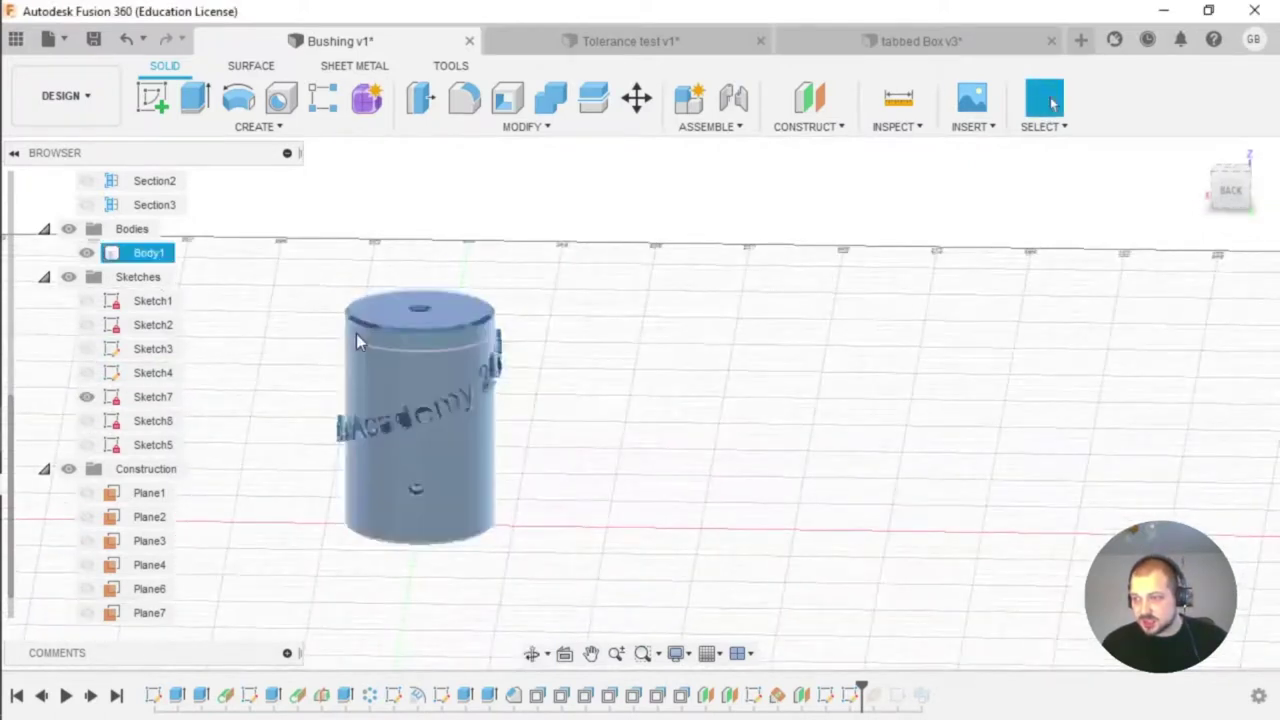
scroll(356, 333, "up", 3)
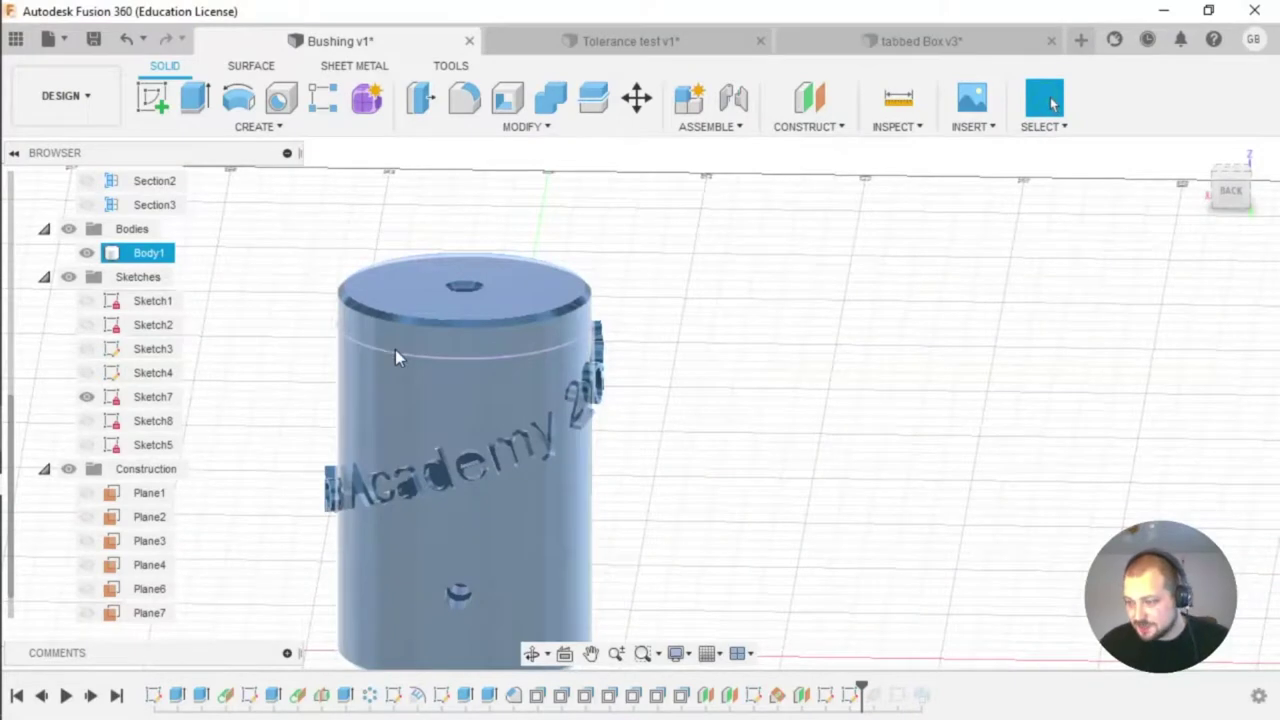
Step: Advance the timeline past Plane5 and create a plane along Sketch7's circular path at a proportional distance of 0.311
left_click(867, 651)
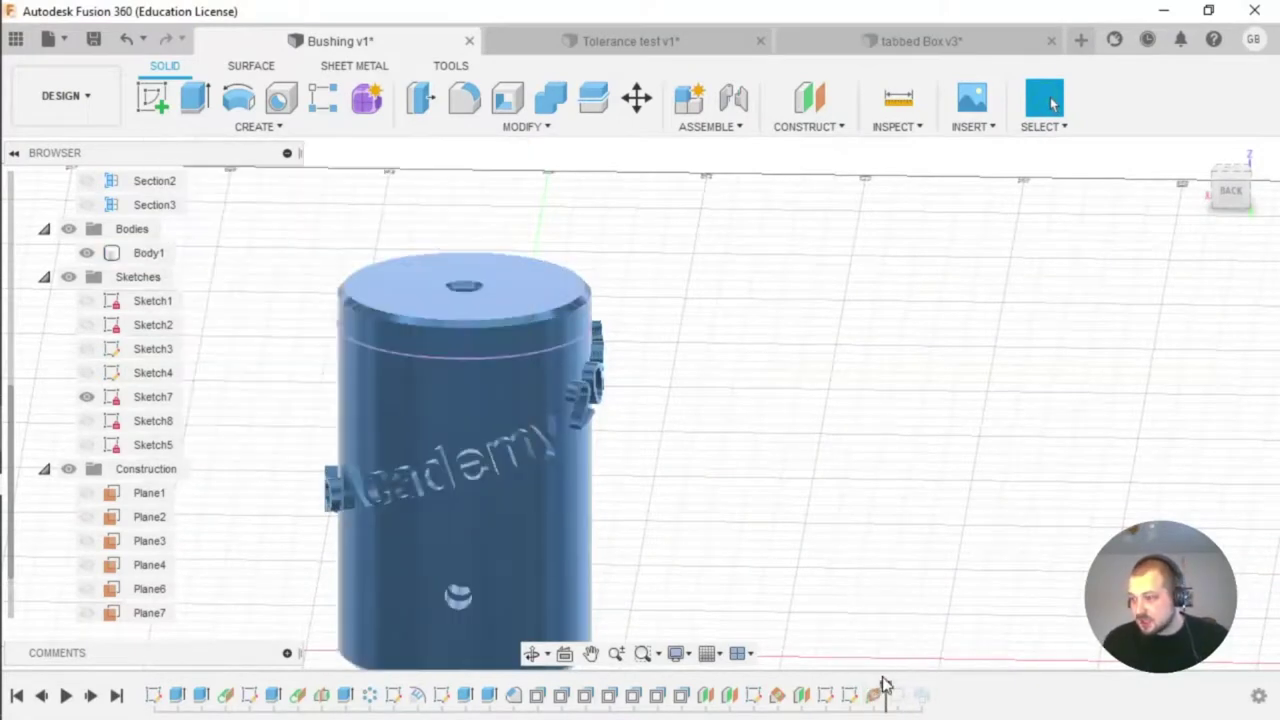
left_click(873, 697)
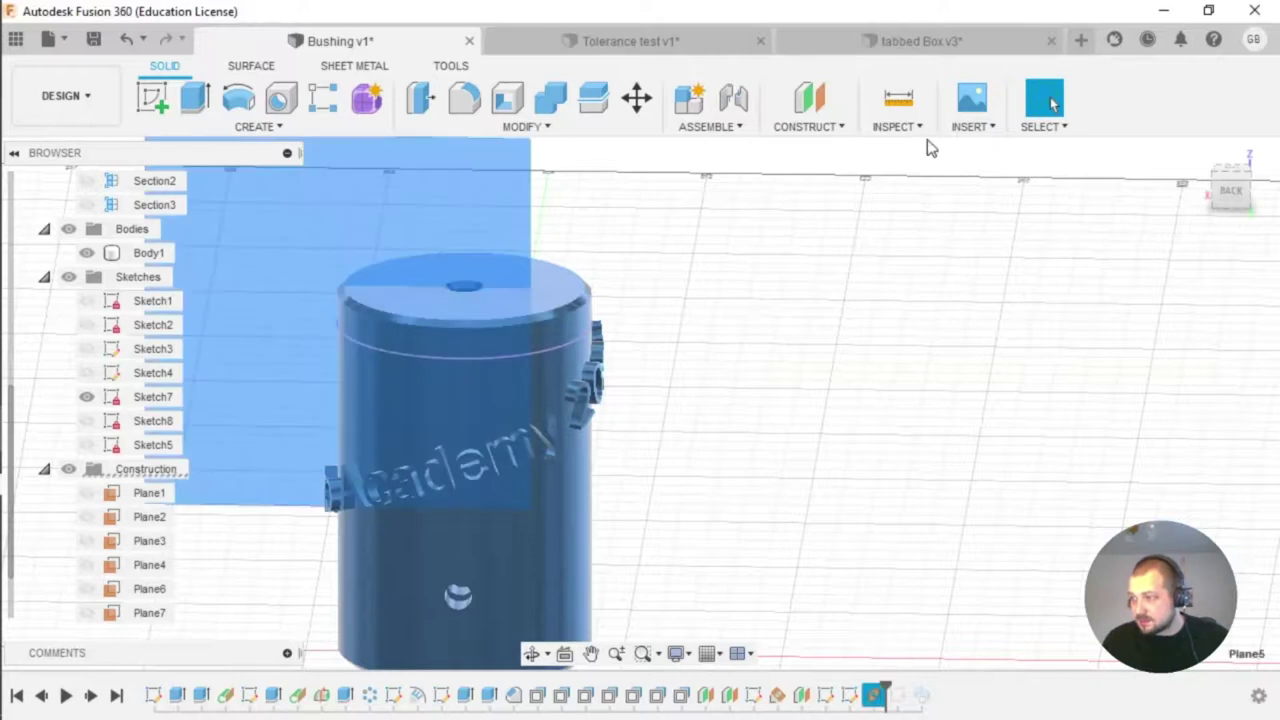
left_click(834, 126)
left_click(806, 132)
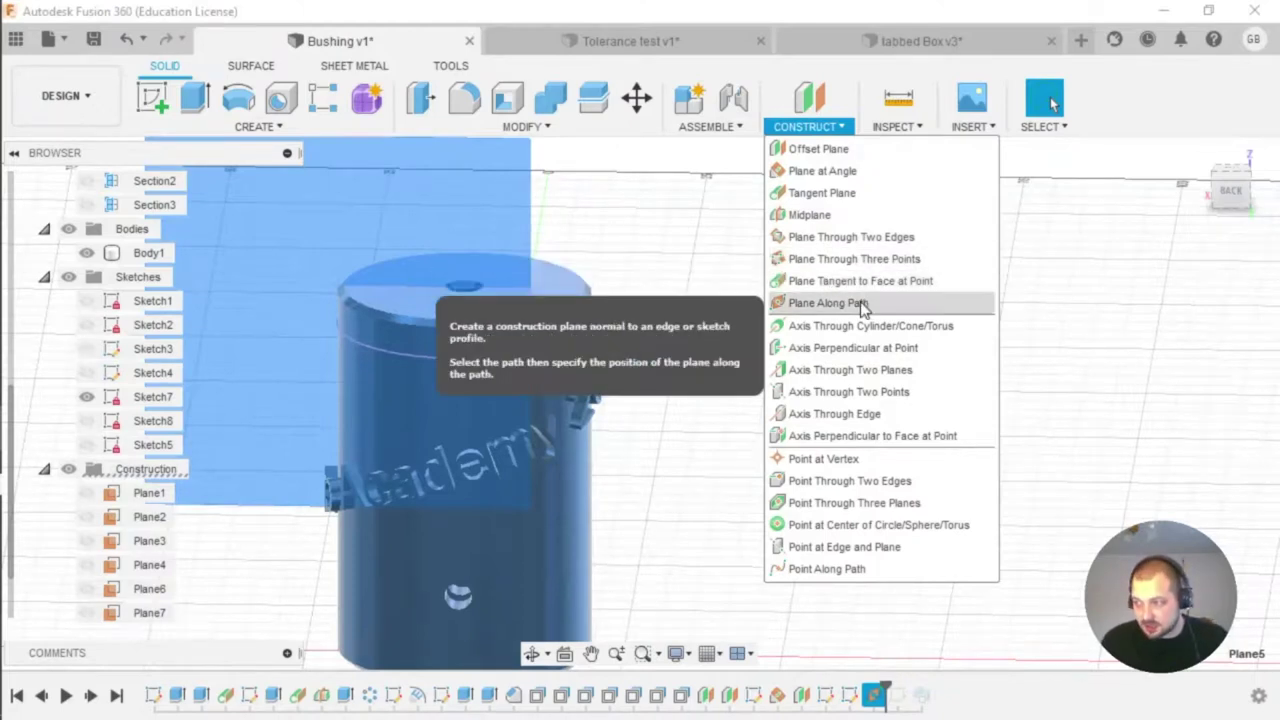
left_click(850, 303)
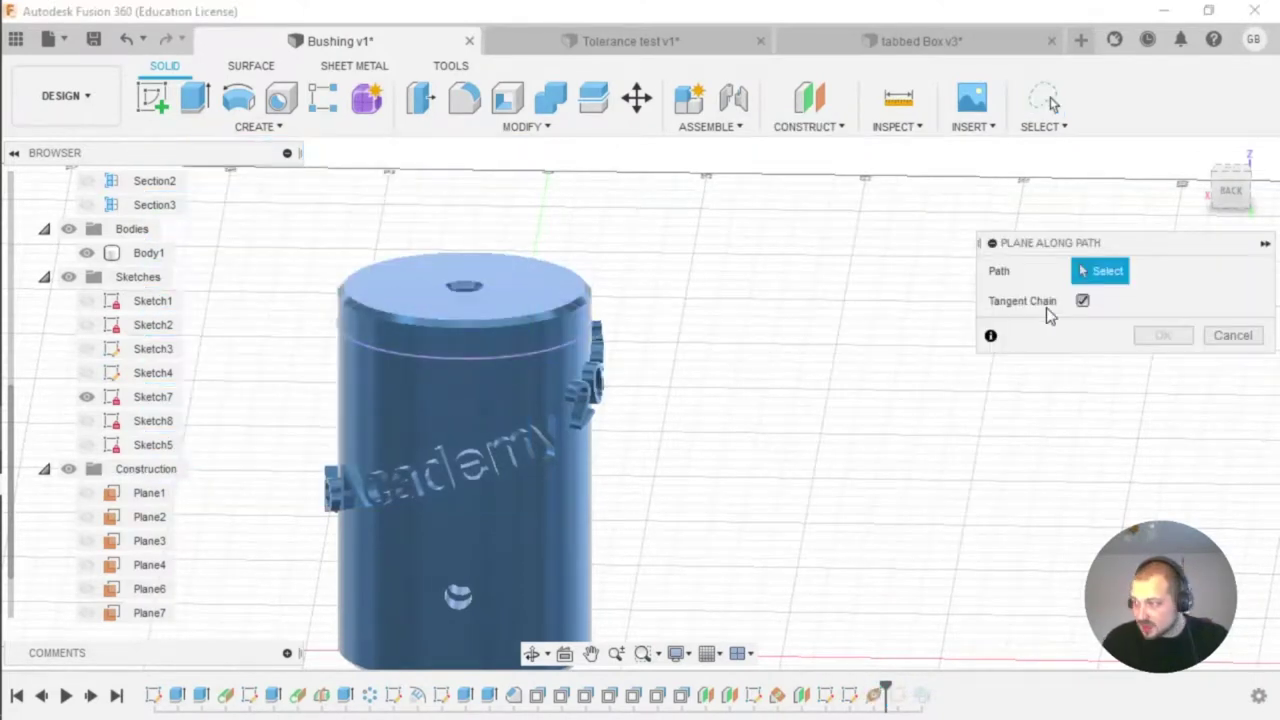
left_click(456, 356)
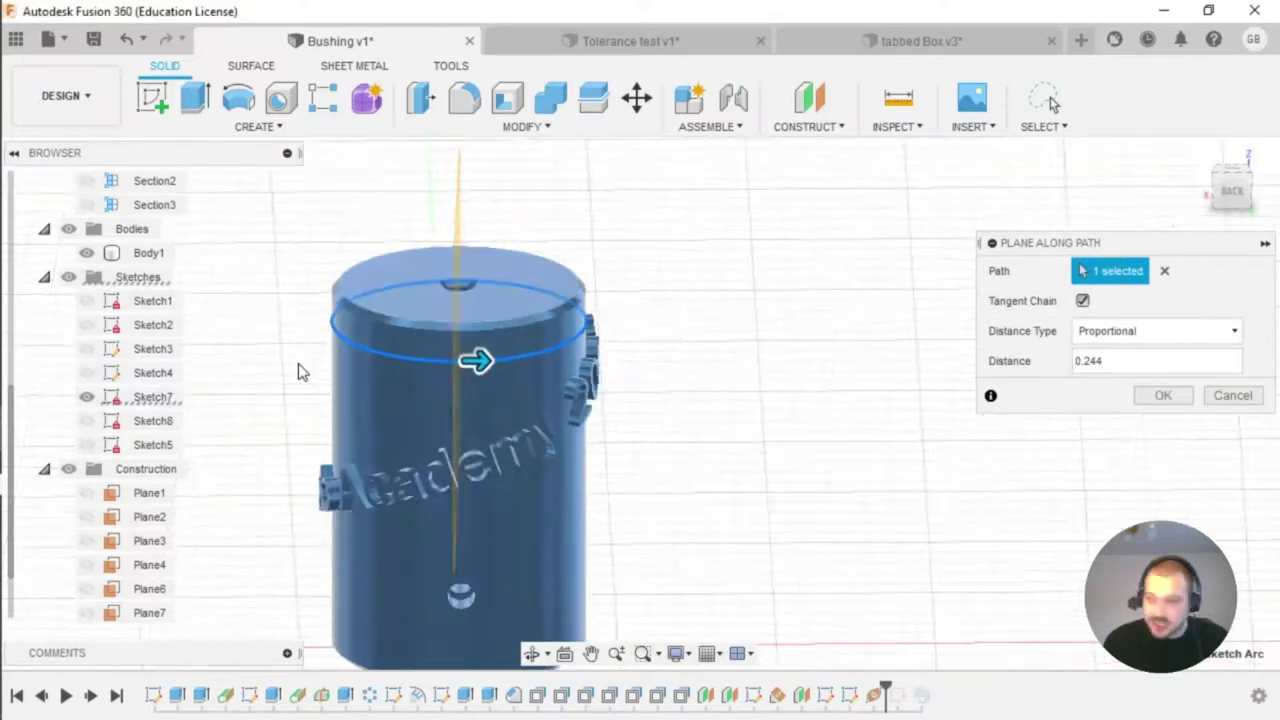
middle_click_drag(298, 366, 340, 366, "shift")
left_click_drag(505, 362, 622, 409)
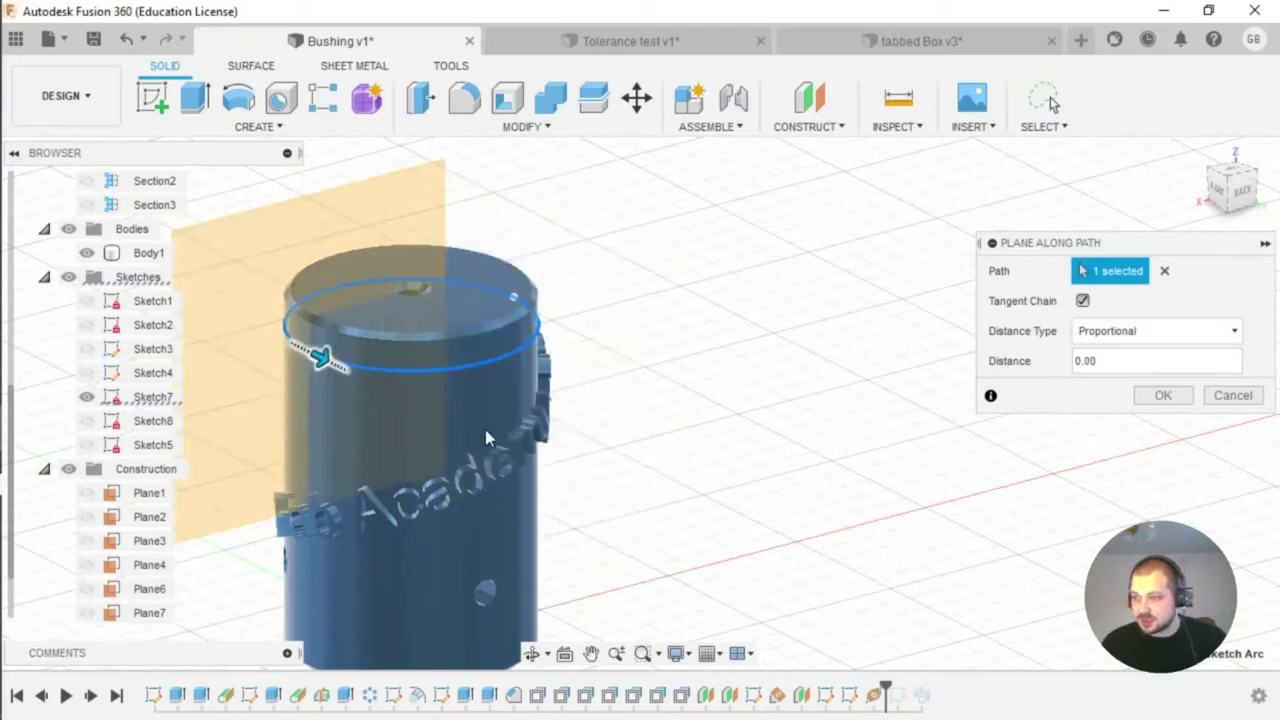
left_click_drag(331, 370, 742, 432)
left_click(1160, 397)
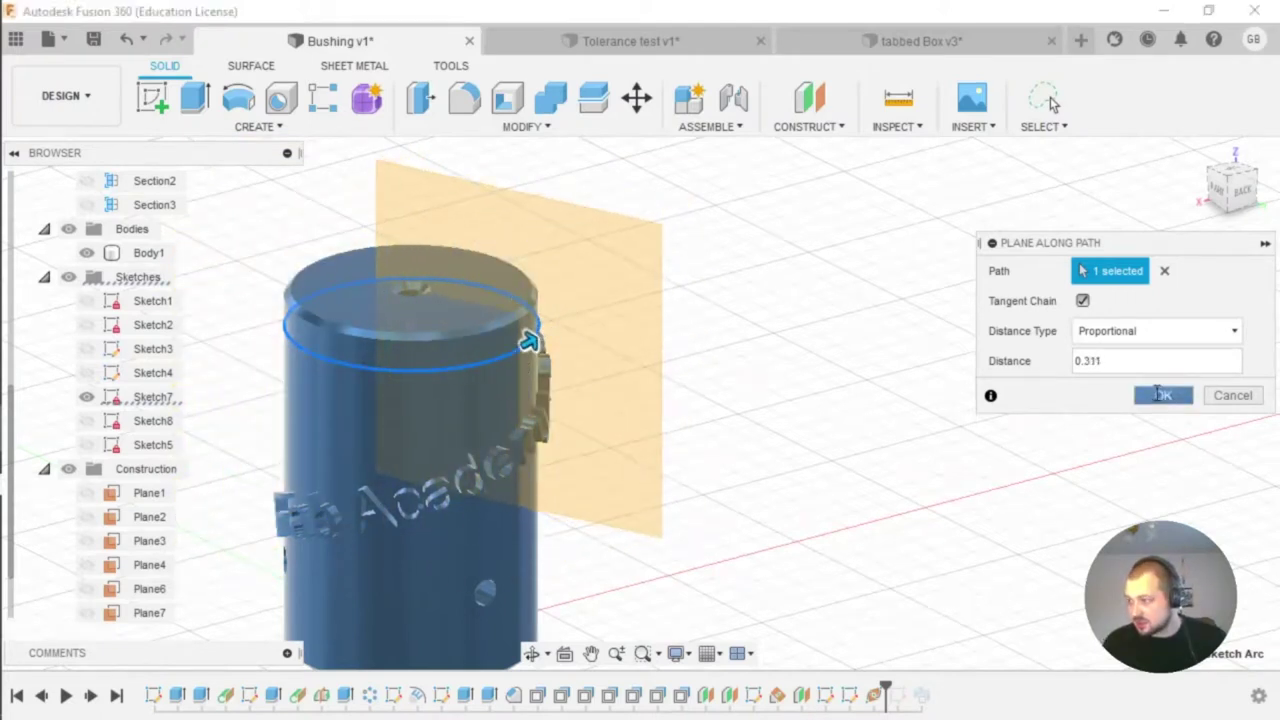
mouse_move(586, 329)
middle_mouse_down("shift")
mouse_move(714, 320)
mouse_move(429, 356)
mouse_move(582, 352)
middle_mouse_up("shift")
left_click(540, 346)
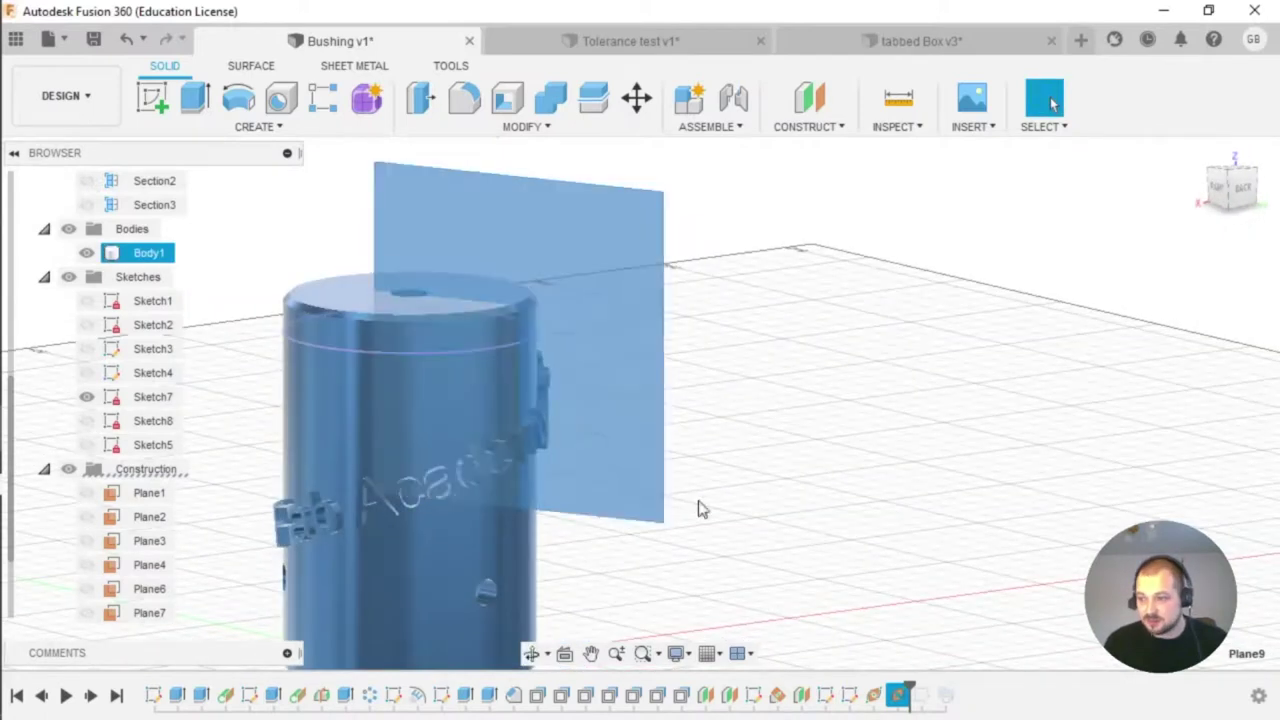
Step: Advance the timeline past Sketch6, show its small circle on the bushing's side instead of Sketch7, and hide Plane9
left_click_drag(911, 687, 932, 692)
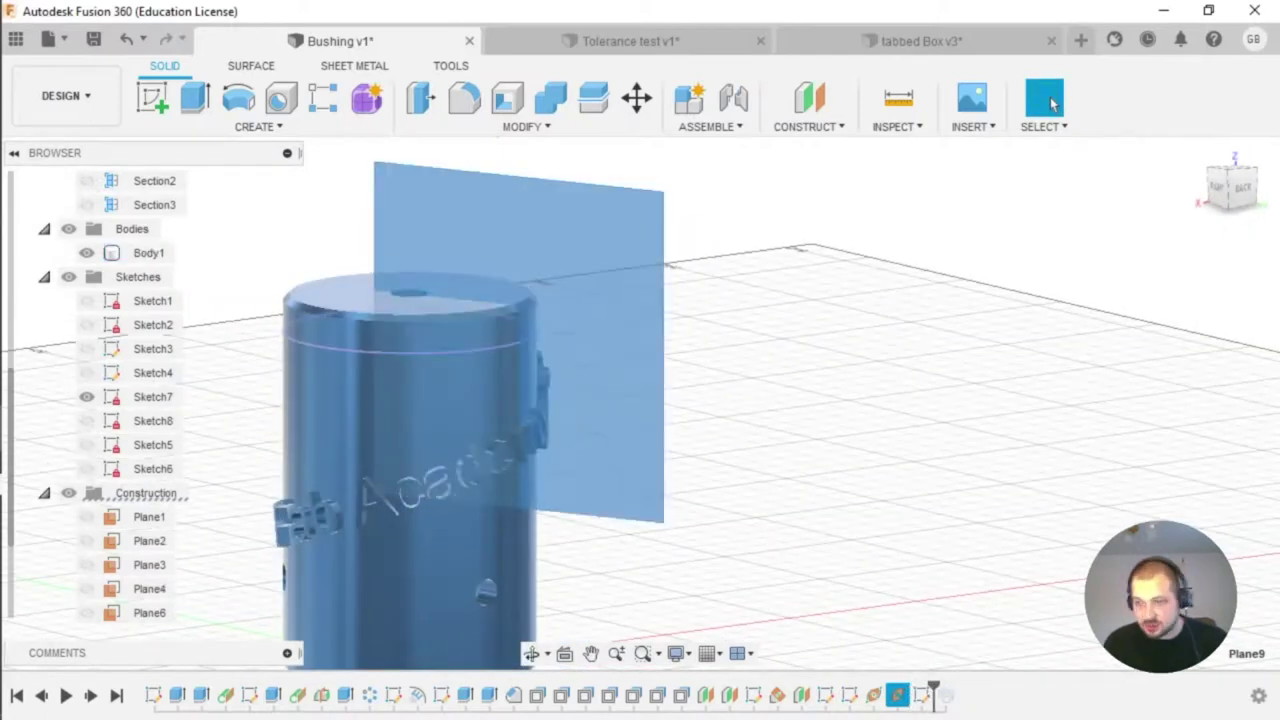
left_click(116, 472)
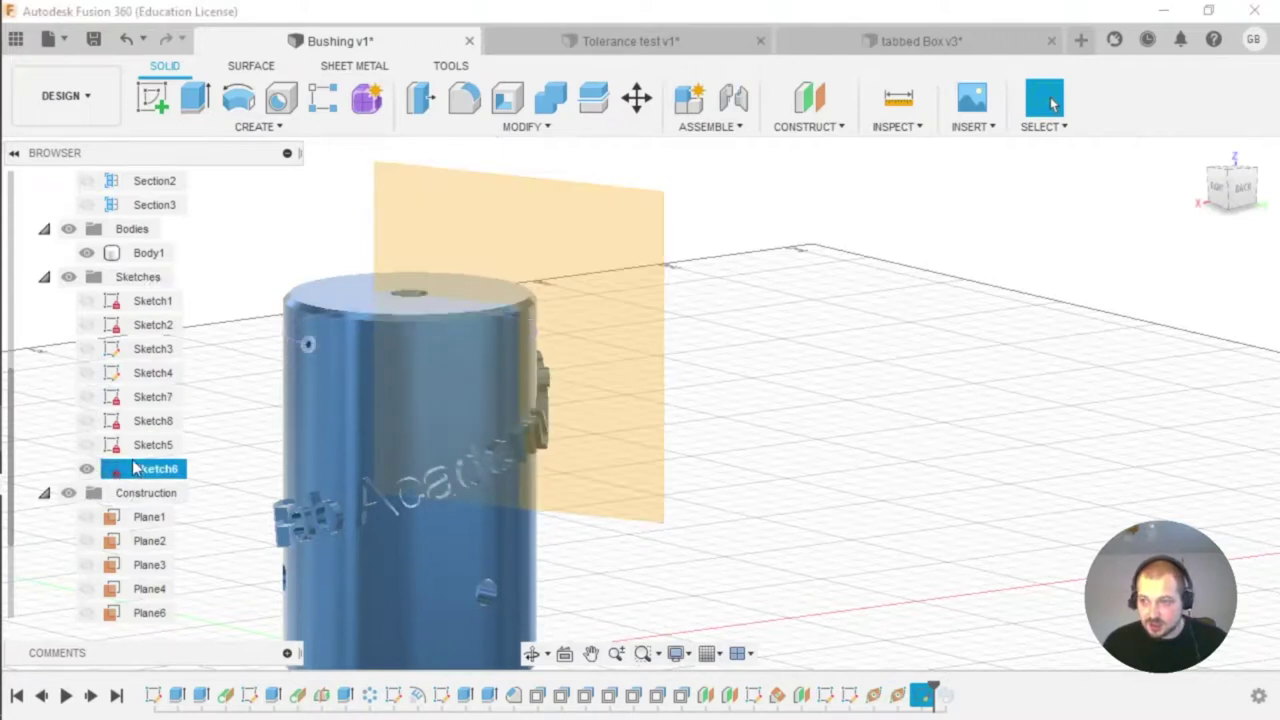
scroll(95, 605, "down", 3)
left_click(87, 613)
middle_click_drag(680, 443, 296, 330, "shift")
scroll(300, 333, "up", 10)
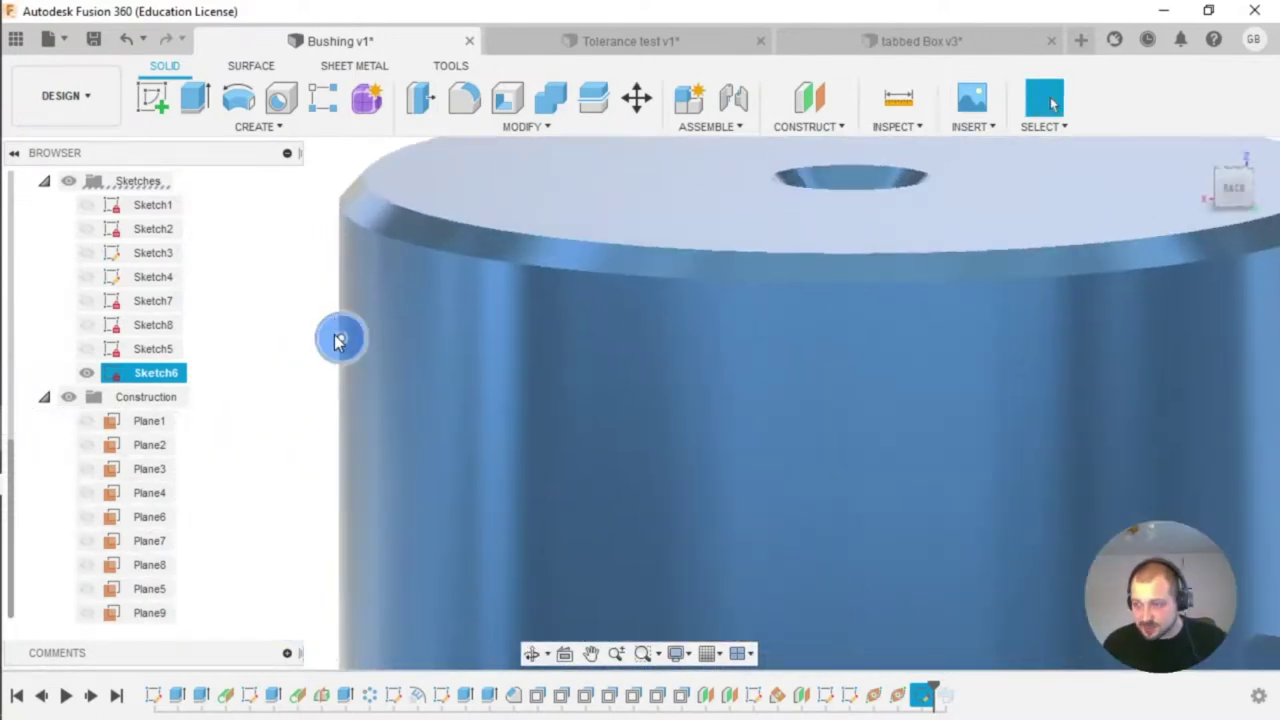
mouse_move(340, 341)
middle_mouse_down("shift")
mouse_move(383, 343)
mouse_move(326, 319)
middle_mouse_up("shift")
left_click(430, 401)
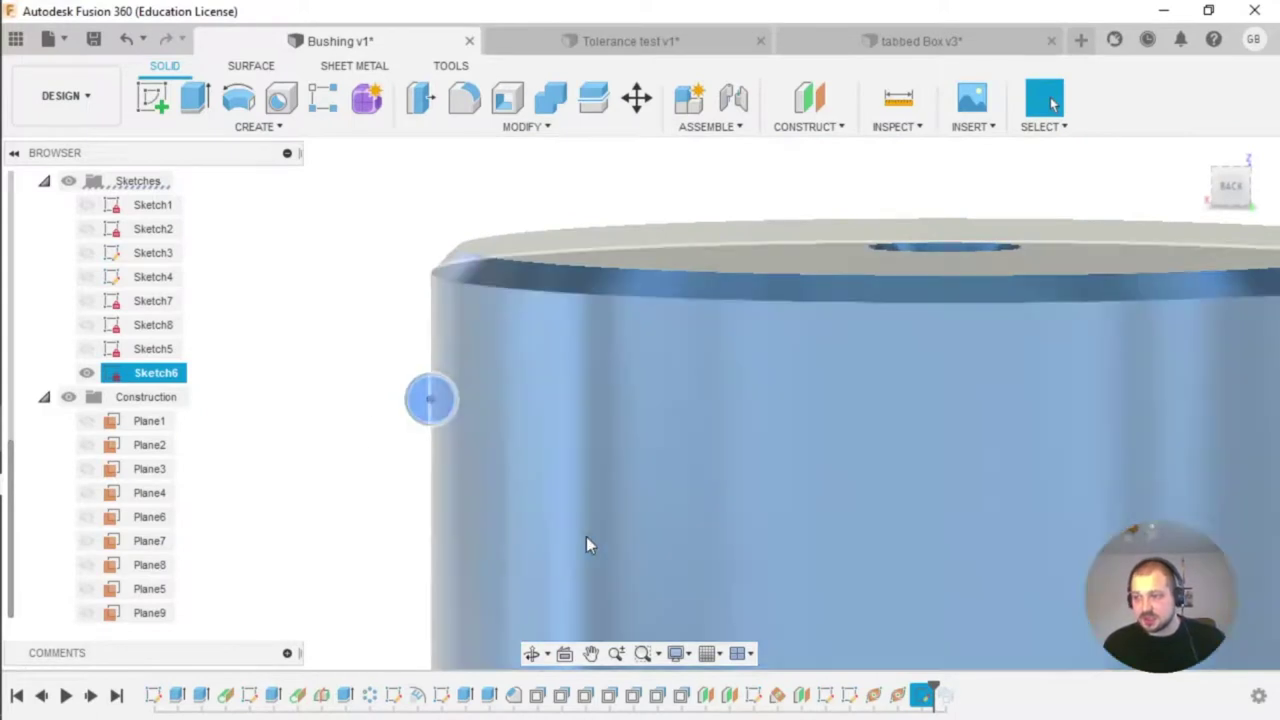
scroll(713, 529, "down", 3)
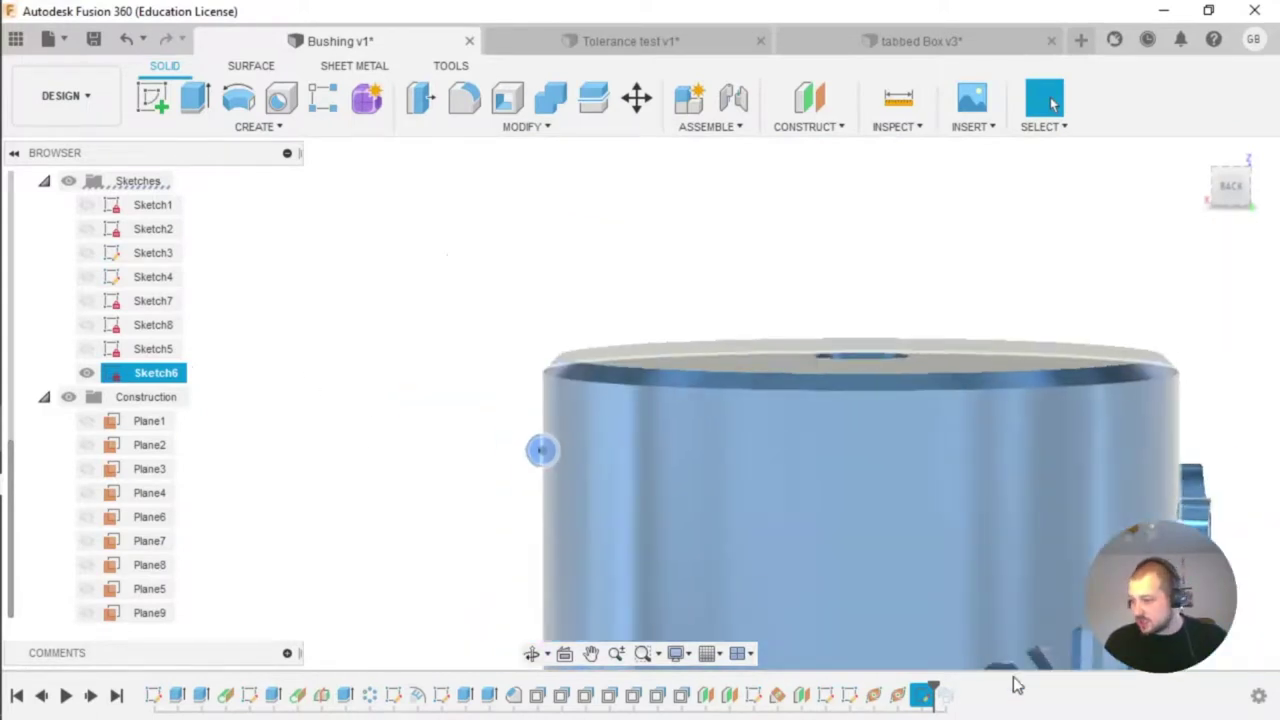
Step: Advance the timeline past the existing sweep to restore the groove around the bushing
left_click(945, 697)
left_click_drag(934, 688, 961, 689)
middle_click_drag(578, 486, 397, 417)
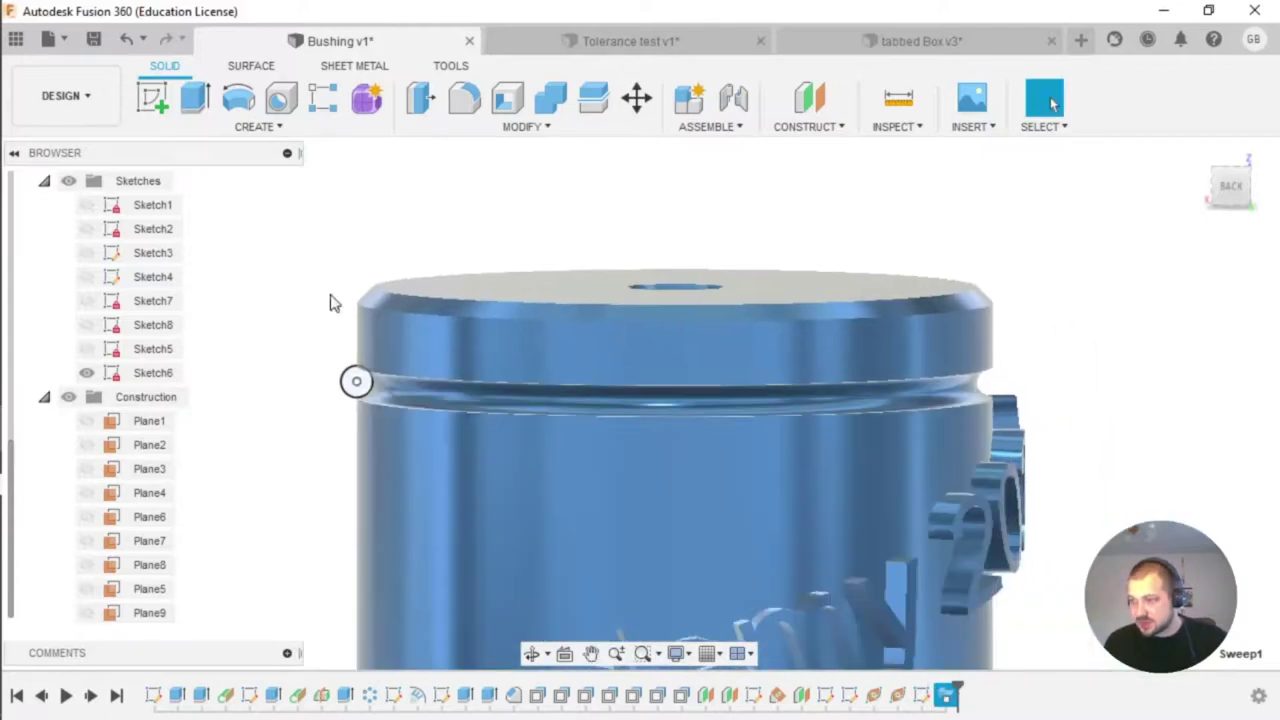
Step: Sweep Sketch6's circular profile along the groove's lower edge as a single-path sweep
left_click(262, 127)
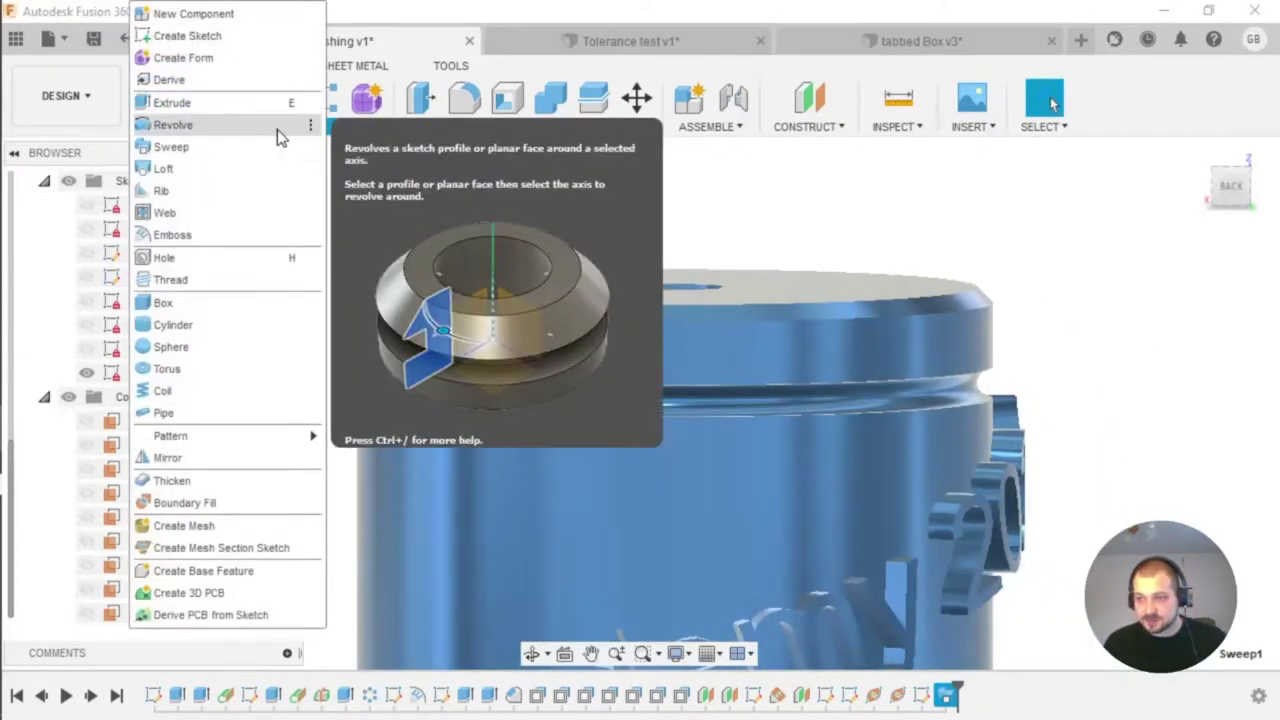
left_click(258, 146)
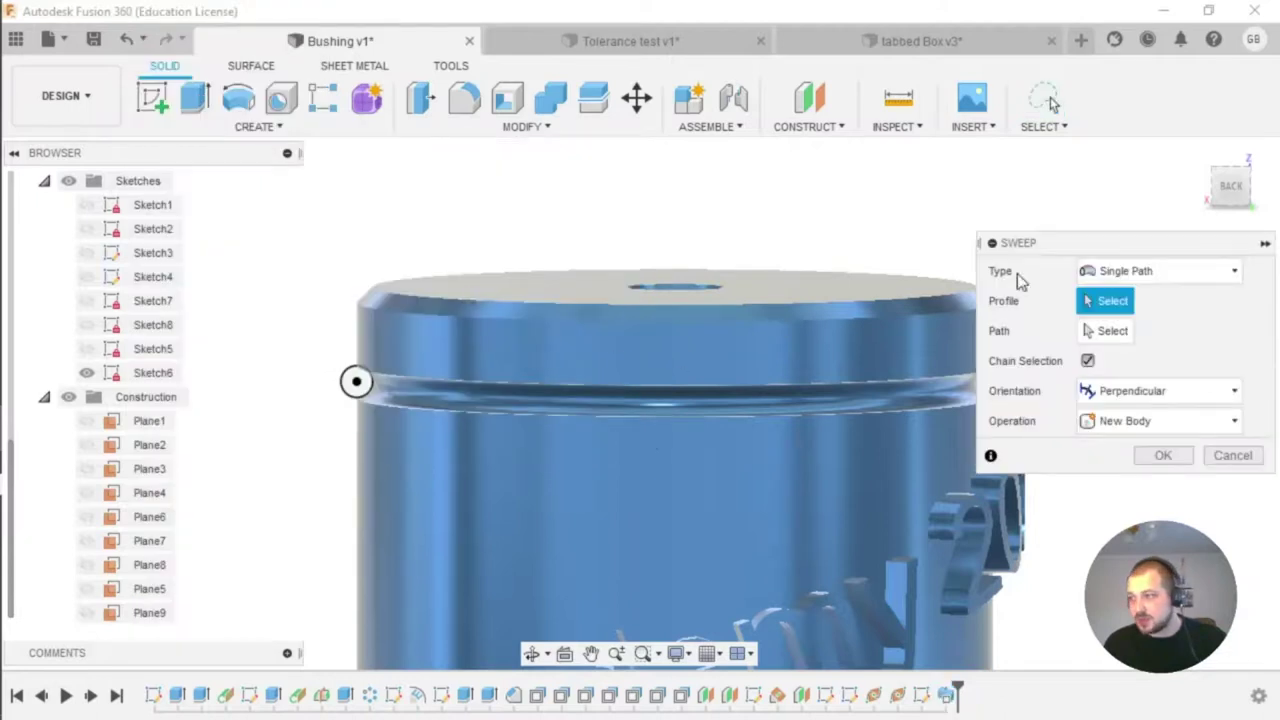
left_click(355, 380)
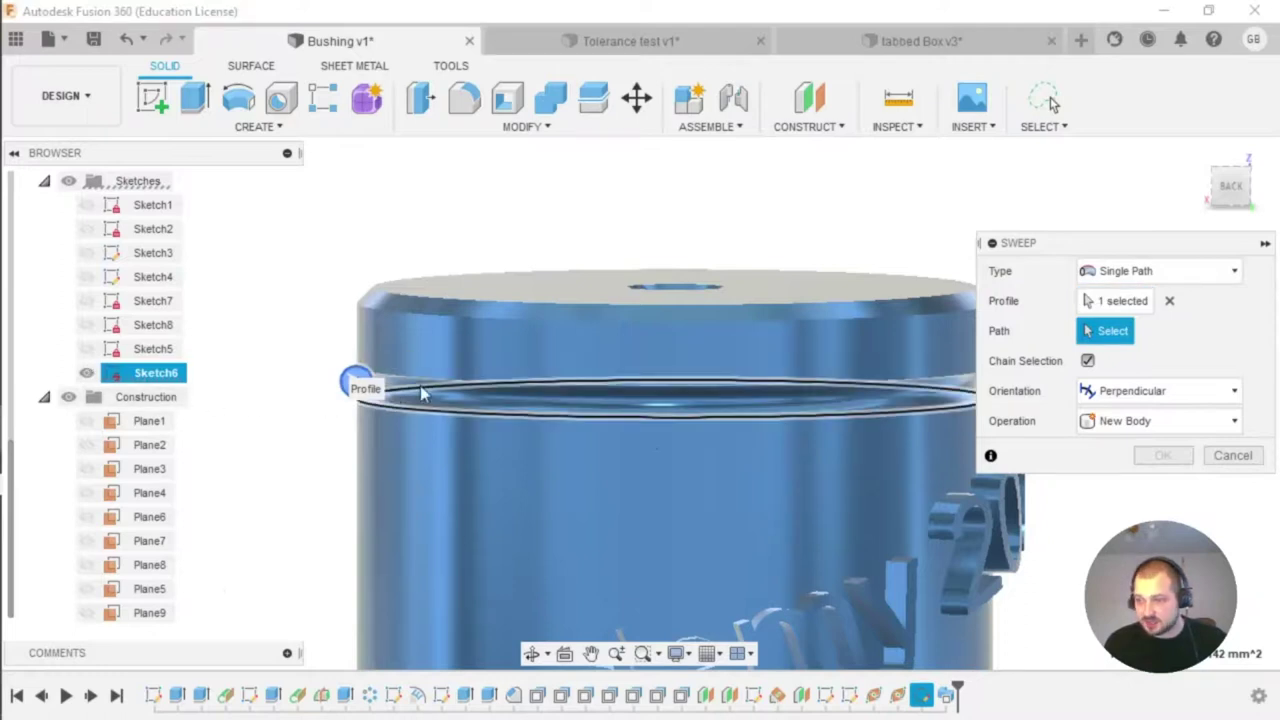
left_click(557, 418)
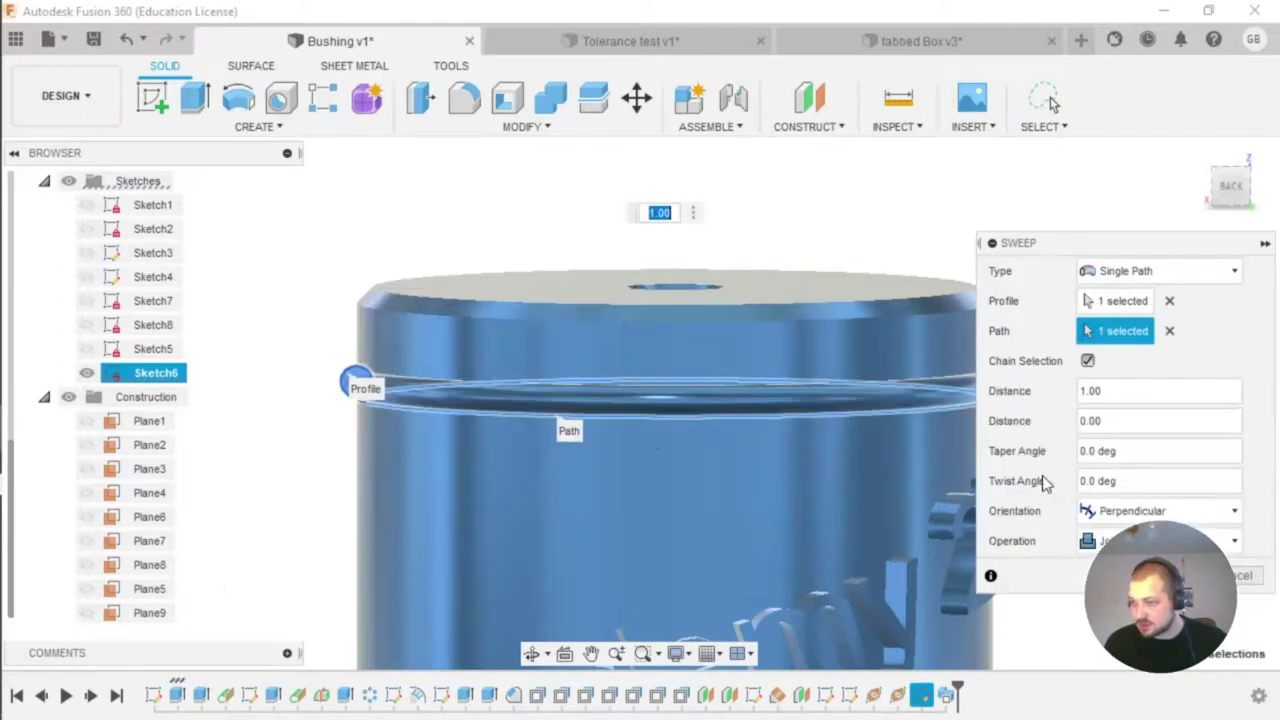
key("Return")
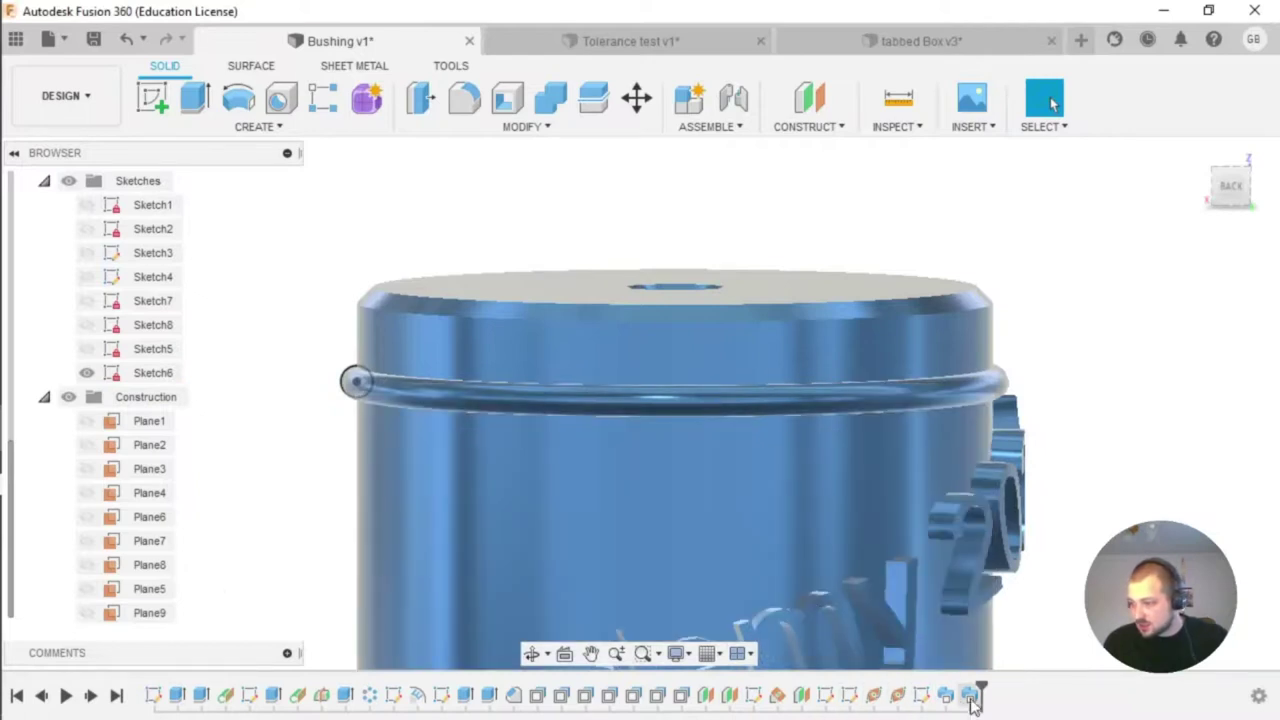
Step: Open the groove sweep's settings and examine its Sketch6 profile and circular path around the bushing
double_click(970, 697)
middle_click_drag(719, 463, 640, 500, "shift")
middle_click_drag(277, 379, 486, 405, "shift")
middle_click_drag(626, 434, 642, 414, "shift")
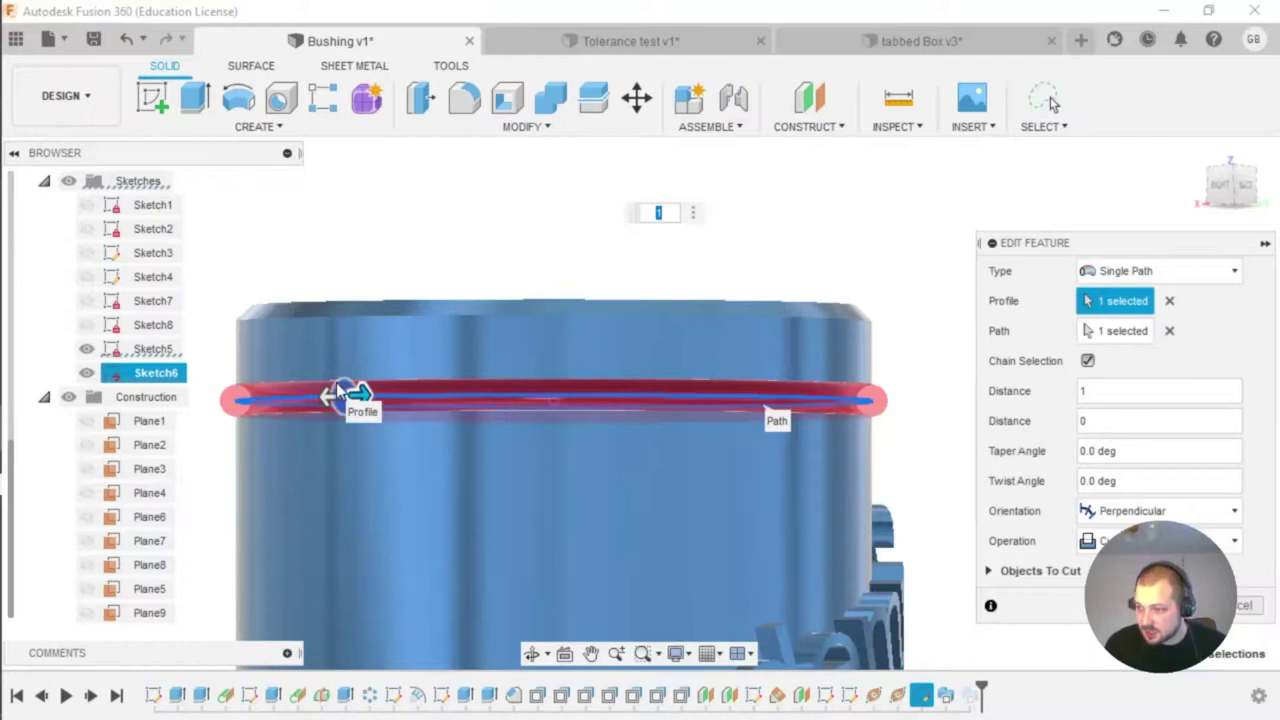
middle_click_drag(906, 401, 863, 423, "shift")
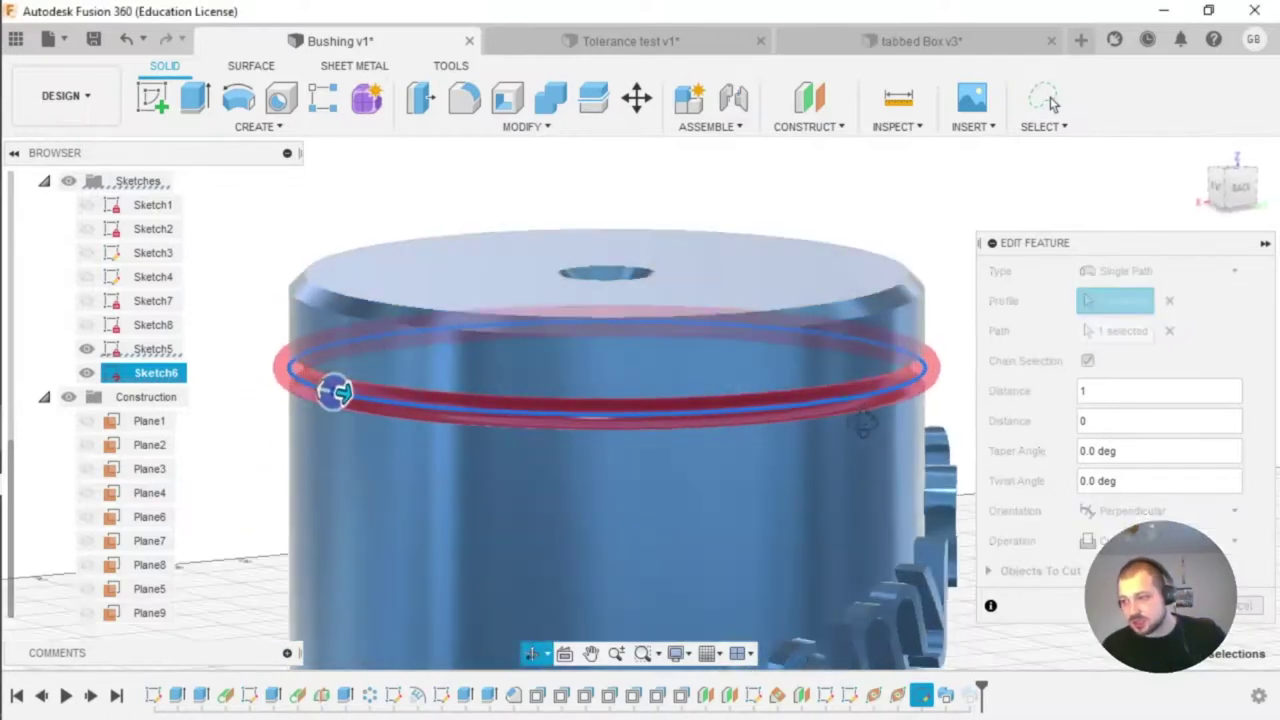
middle_click_drag(809, 375, 612, 376)
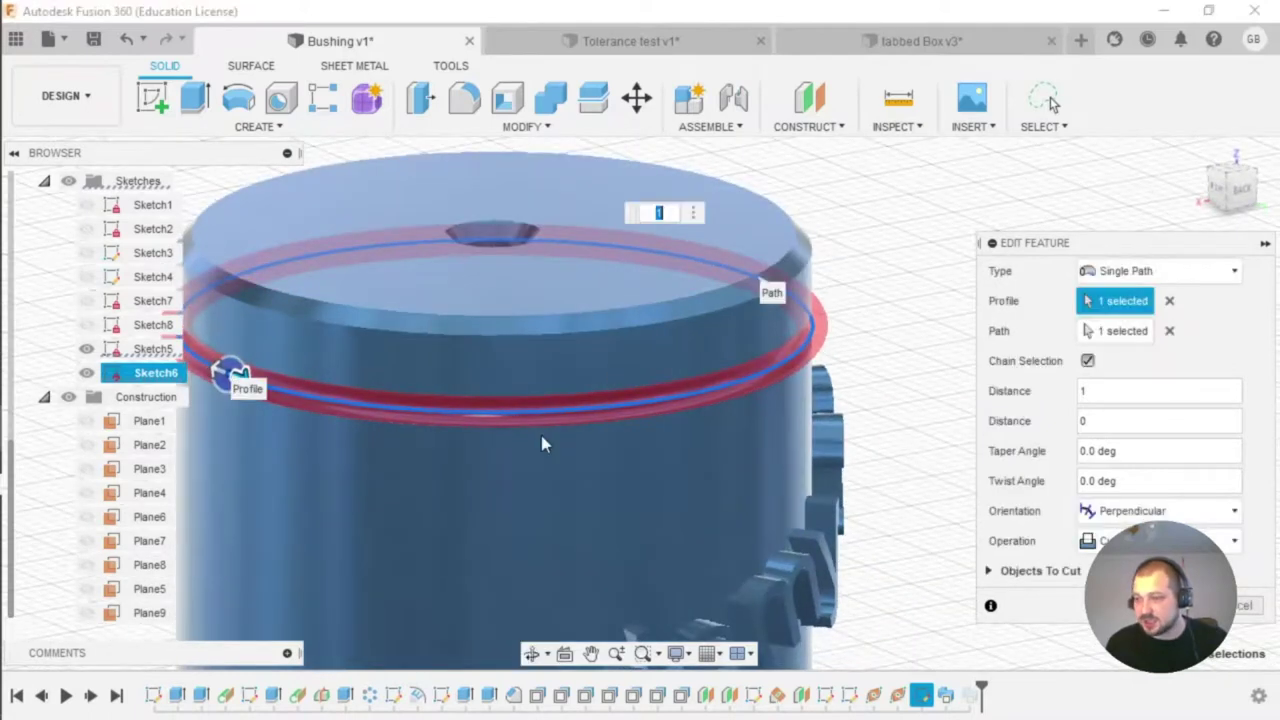
scroll(541, 444, "down", 2)
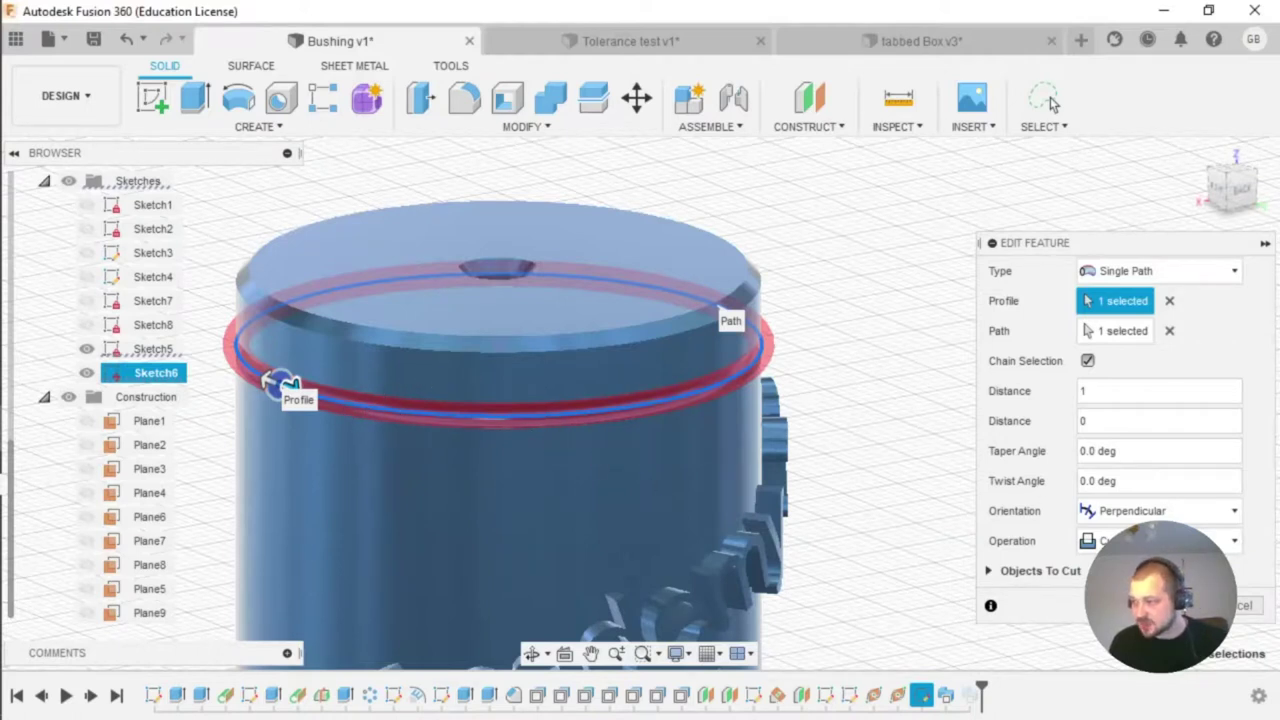
key("Return")
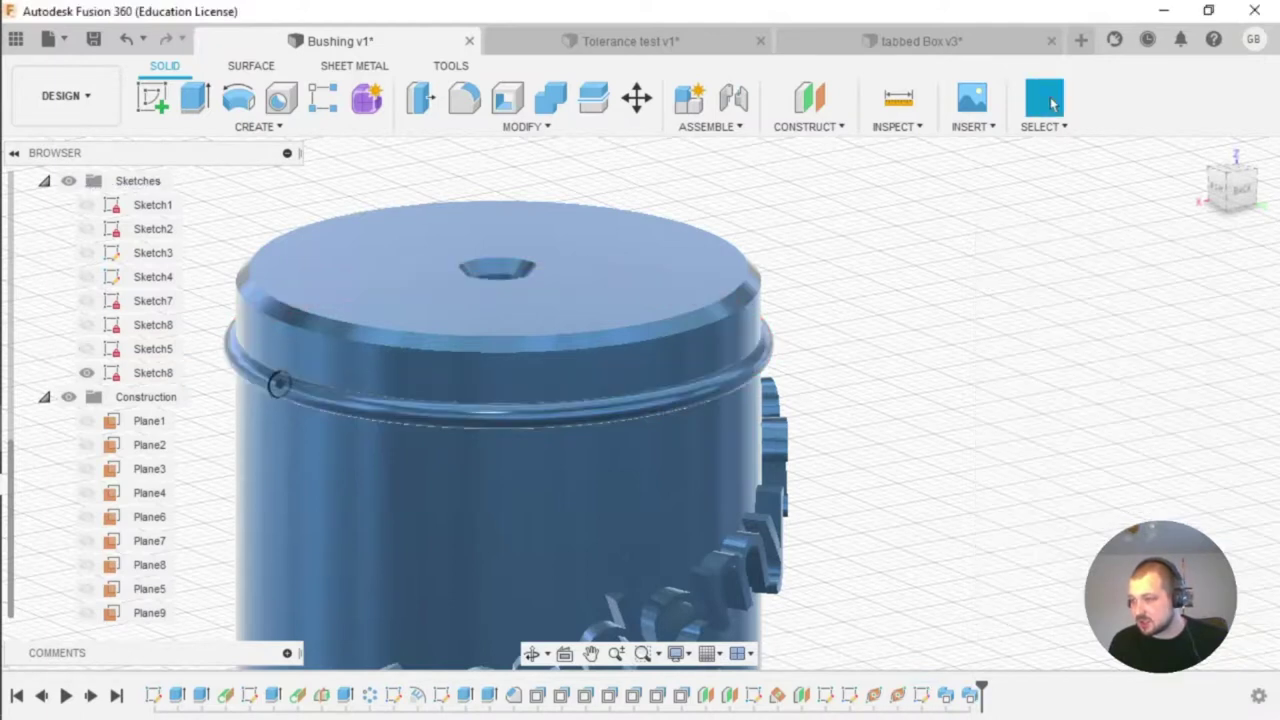
middle_click_drag(840, 312, 528, 351, "shift")
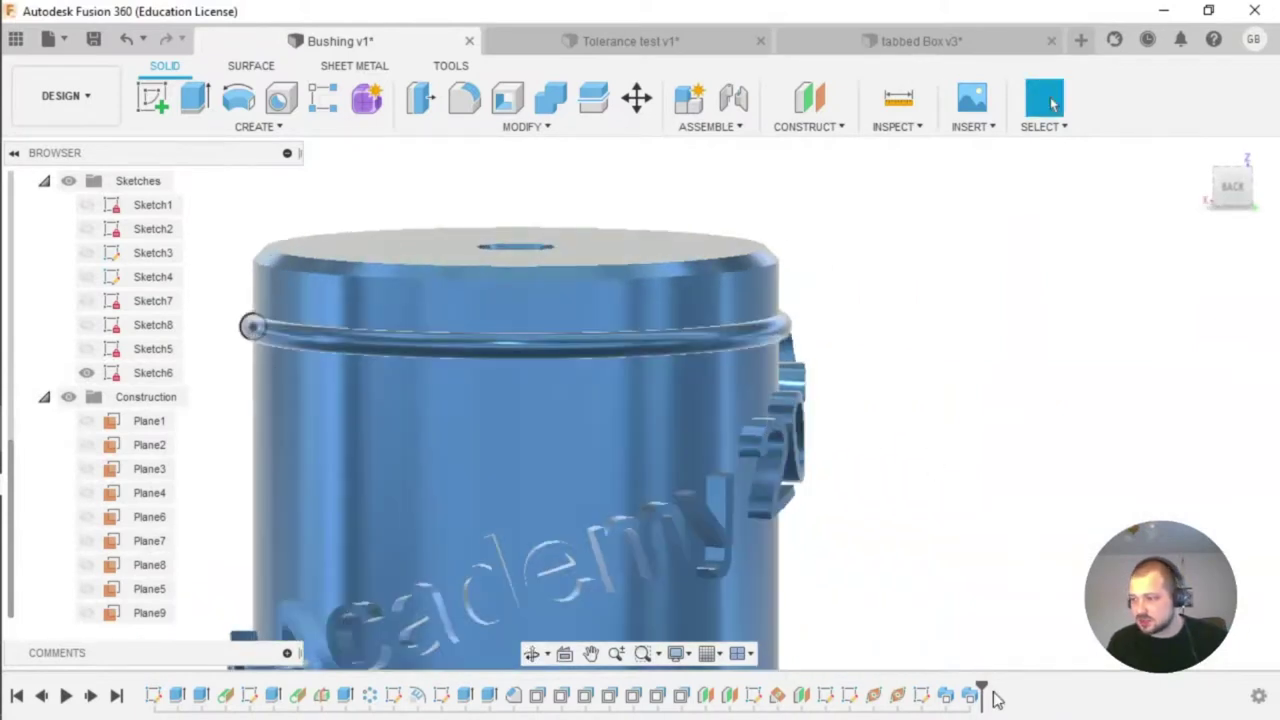
Step: Try the Cut operation on the added sweep along the groove's lower edge, then cancel the edit
double_click(921, 694)
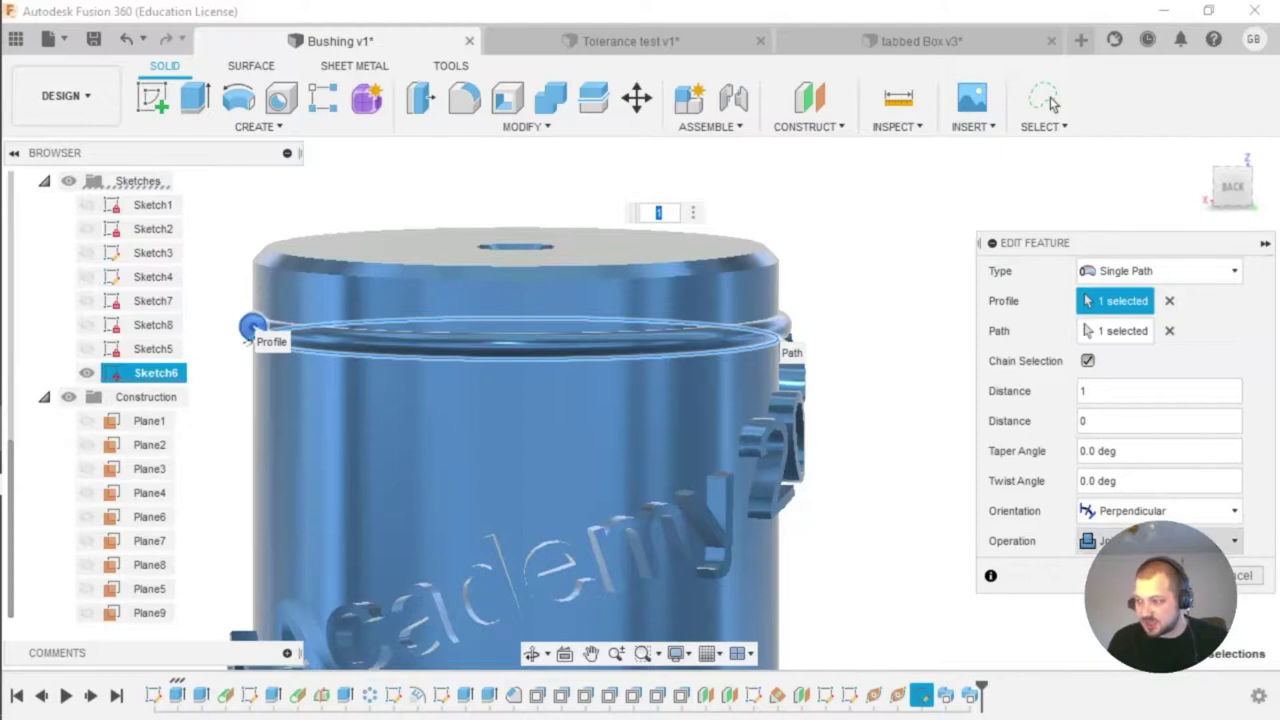
left_click(1110, 590)
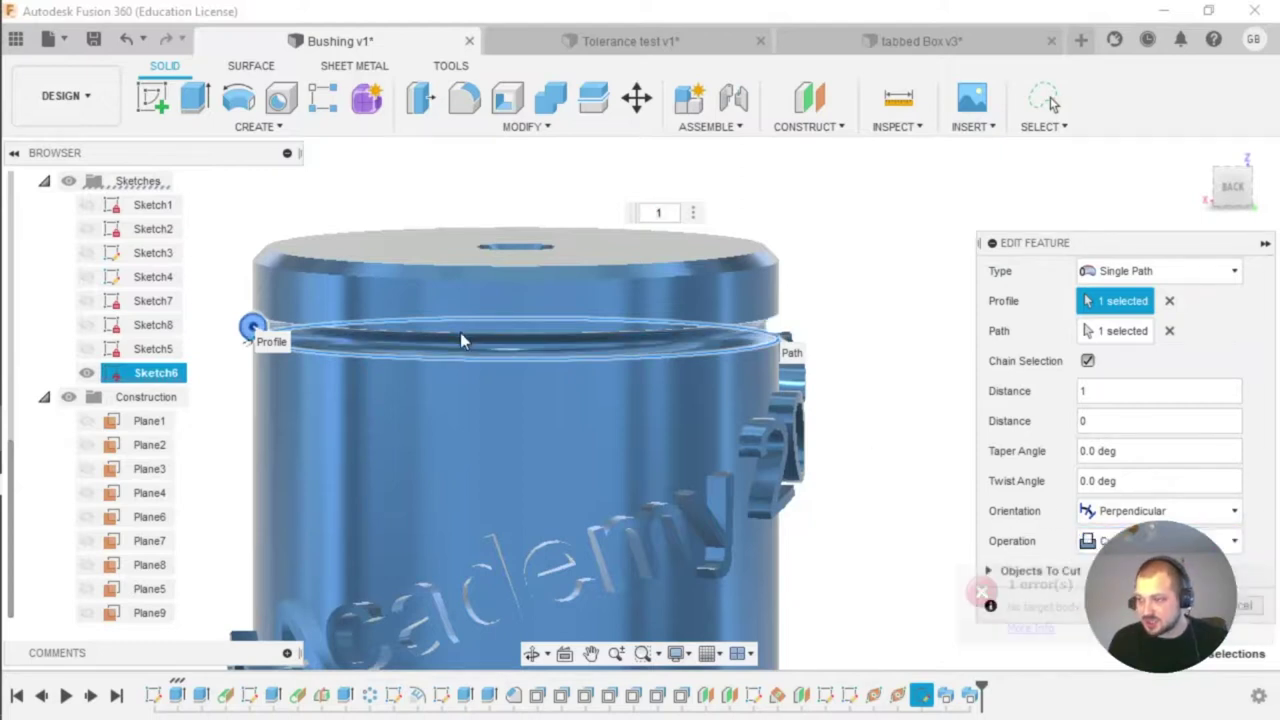
middle_click_drag(831, 471, 520, 350, "shift")
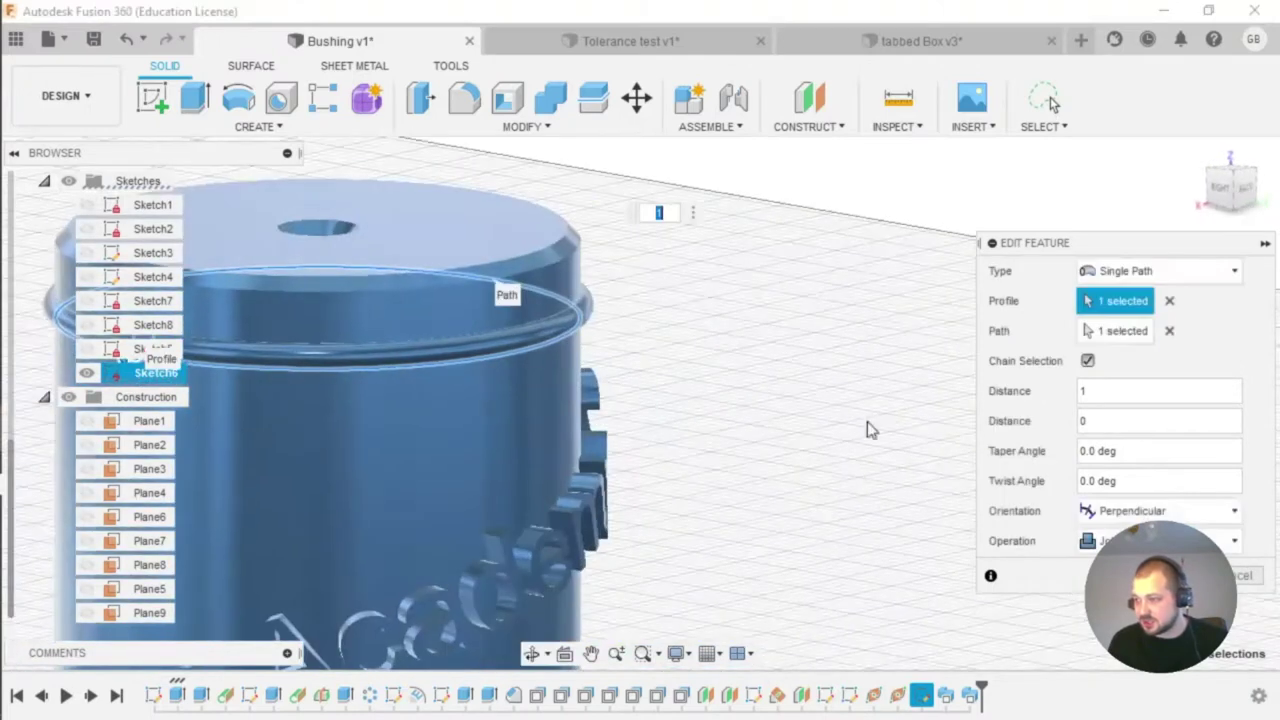
left_click(1246, 580)
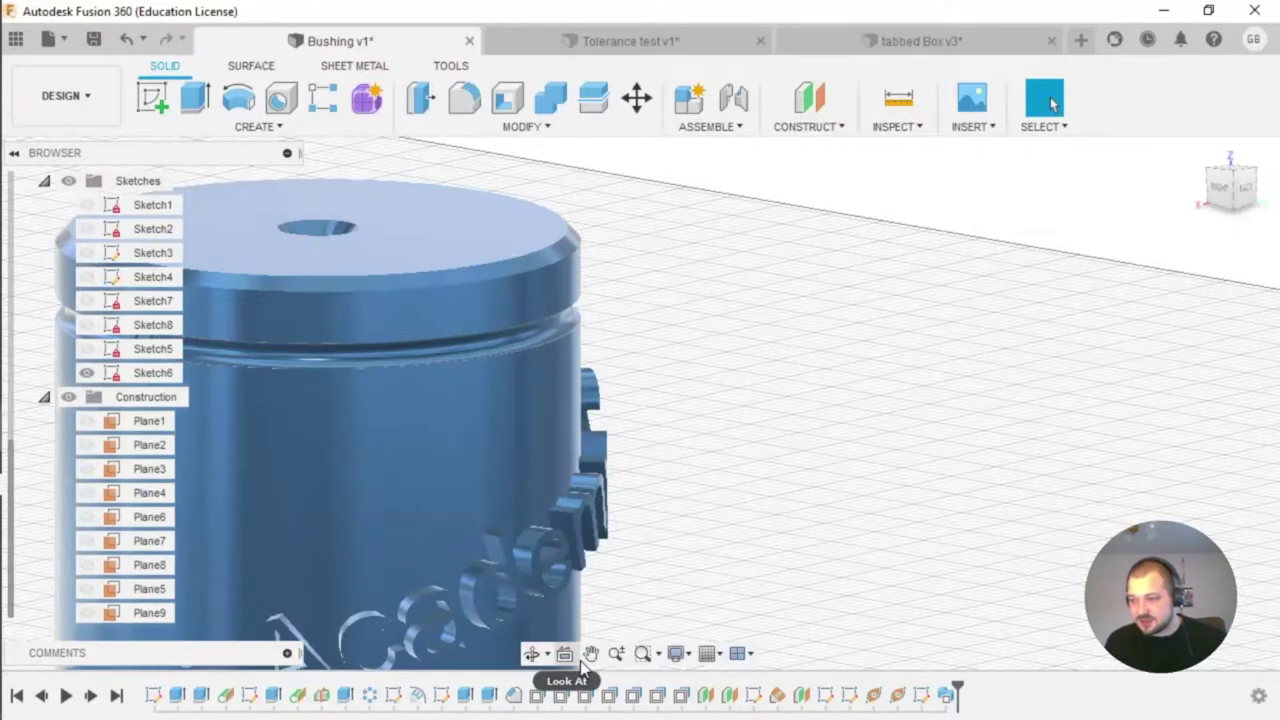
Step: Highlight Extrude1 from the design history and examine the whole bushing with its text and side hole
middle_click_drag(372, 588, 556, 461)
left_click(180, 698)
left_click(179, 700)
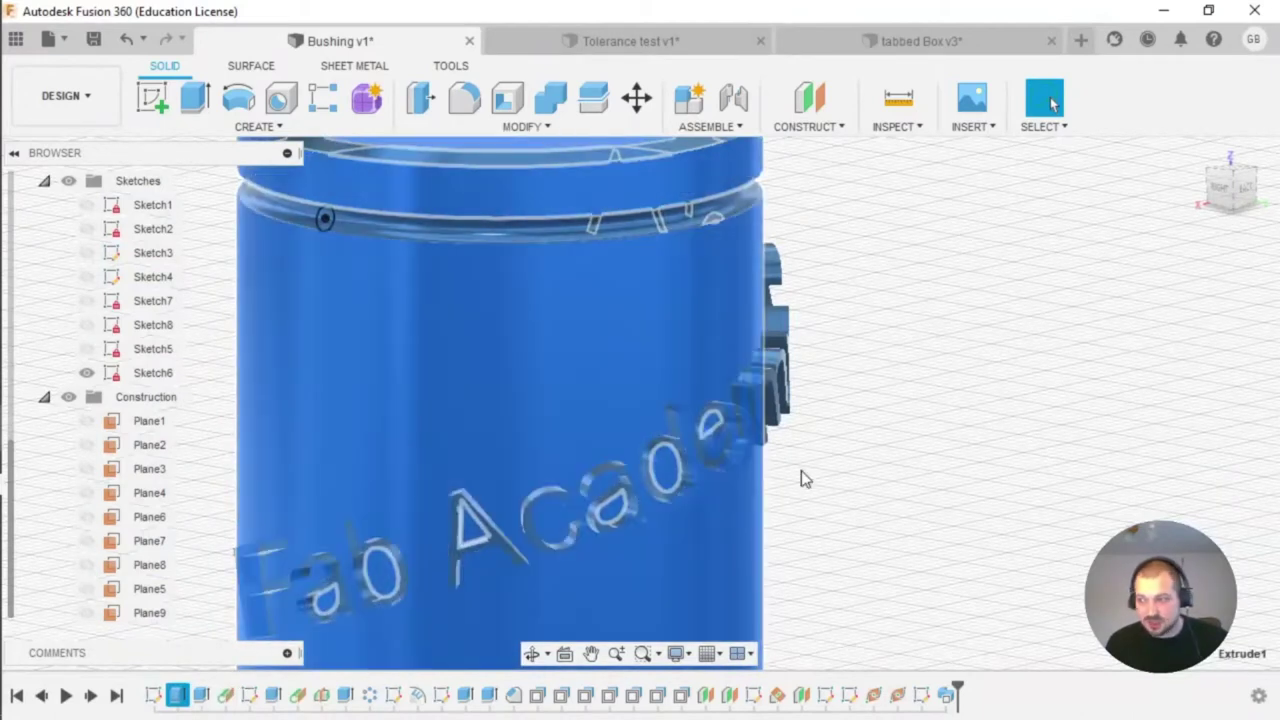
scroll(791, 500, "down", 3)
middle_click_drag(906, 489, 754, 454)
scroll(883, 445, "down", 3)
scroll(891, 429, "up", 2)
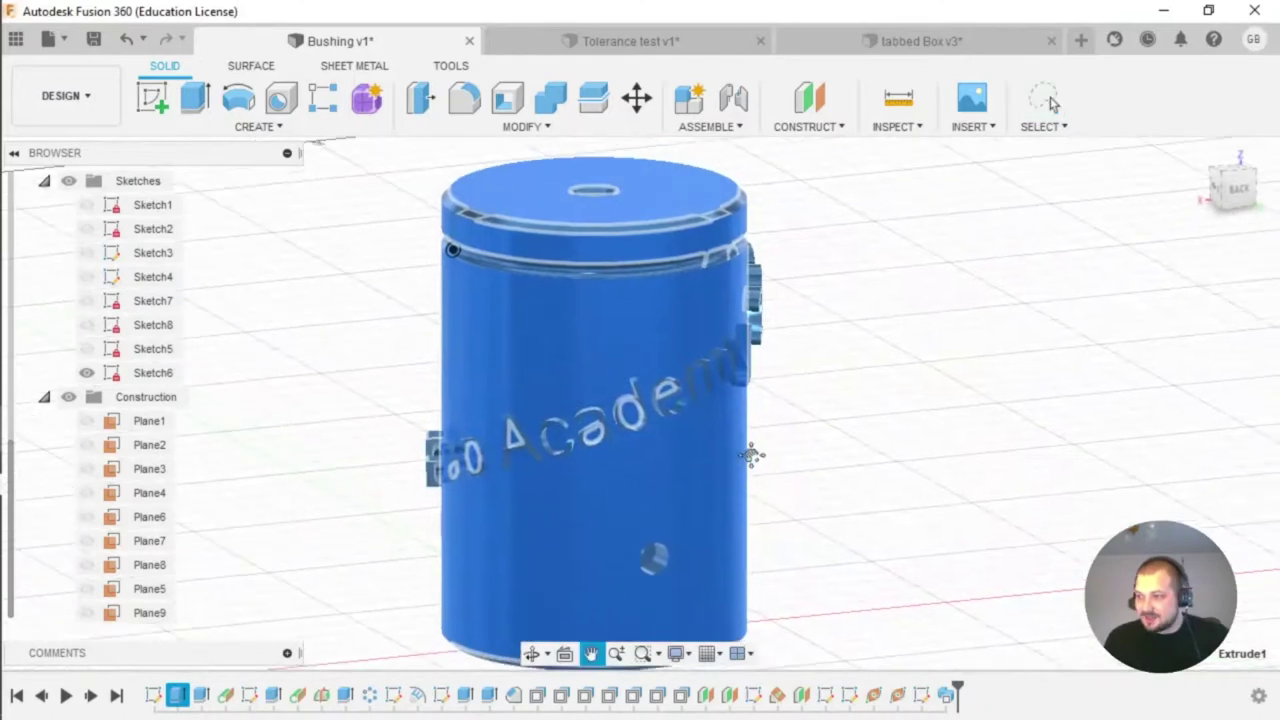
scroll(754, 460, "down", 2)
middle_click_drag(618, 476, 676, 477, "shift")
middle_click_drag(698, 430, 622, 432)
middle_click_drag(551, 371, 494, 355, "shift")
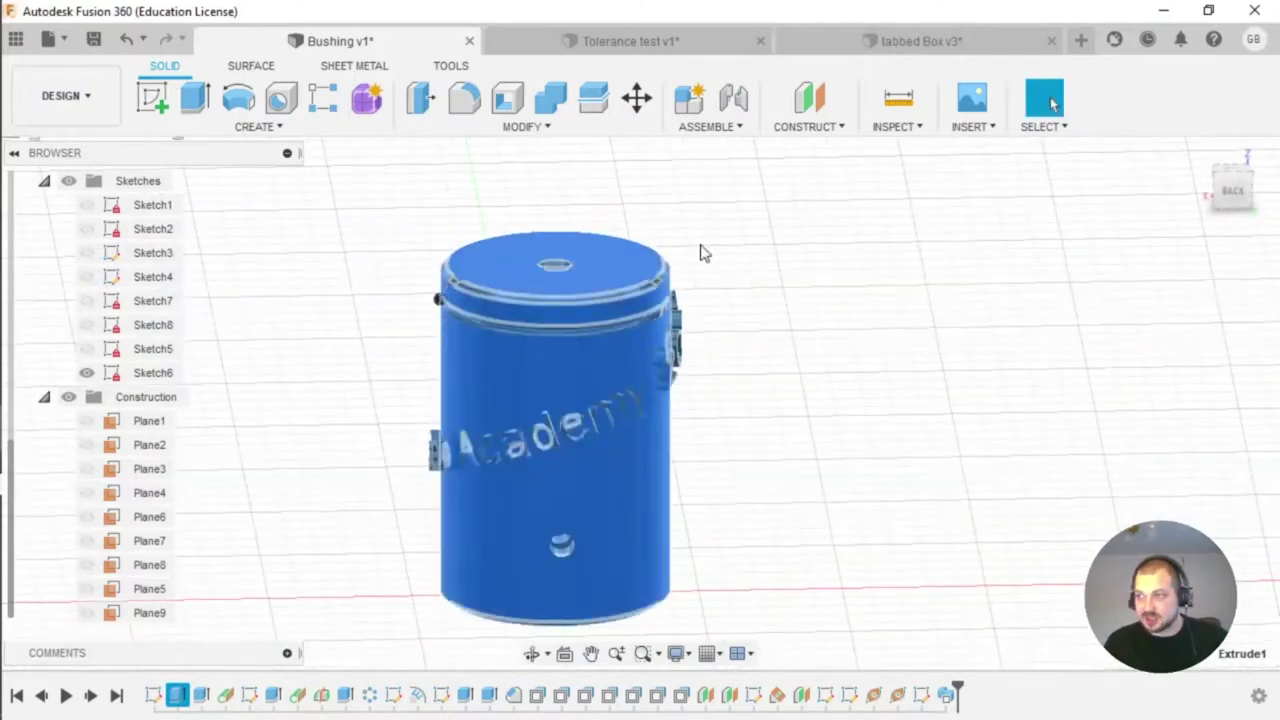
Step: Send the whole bushing to PrusaSlicer with the 3D Print command, using Low mesh refinement
left_click(454, 65)
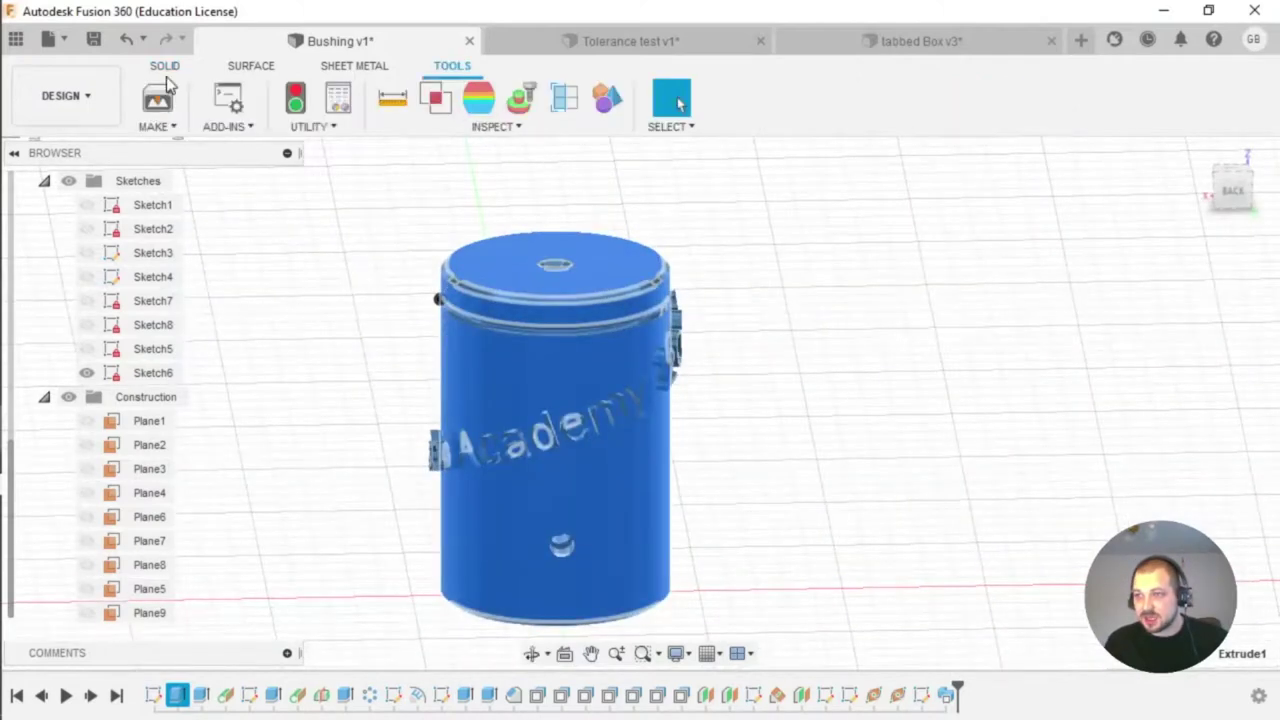
left_click(555, 287)
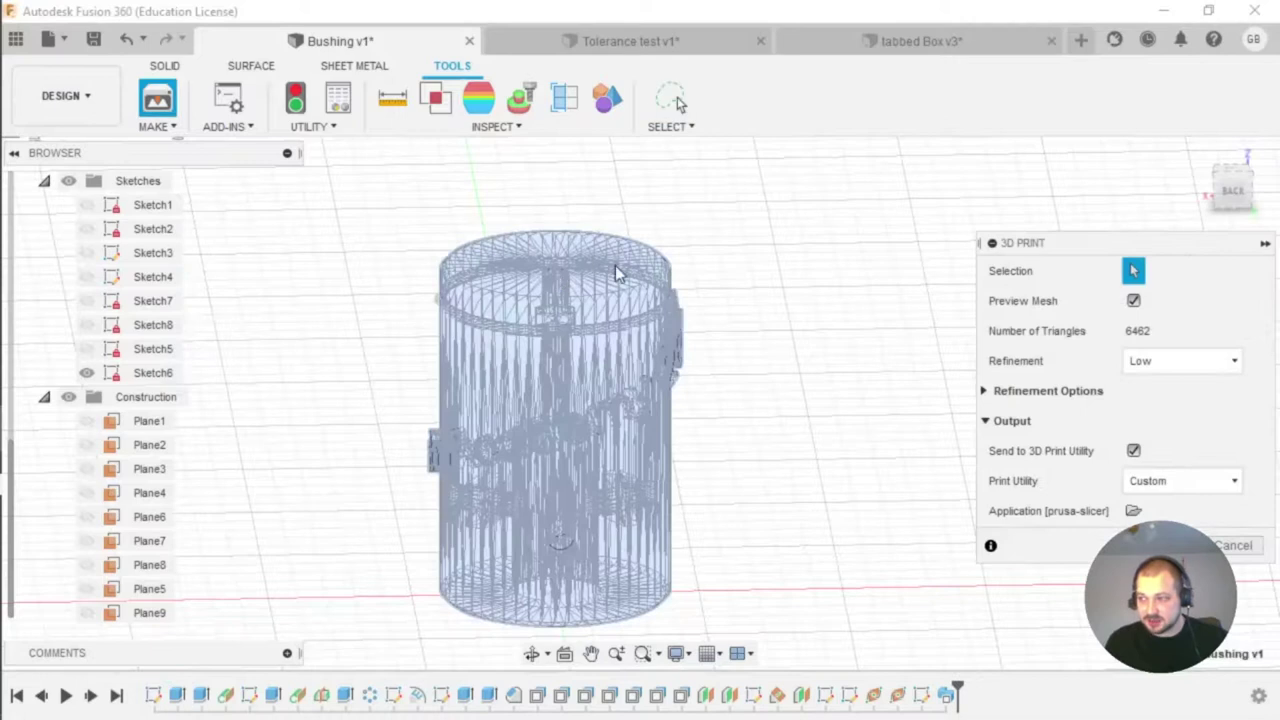
left_click(1136, 544)
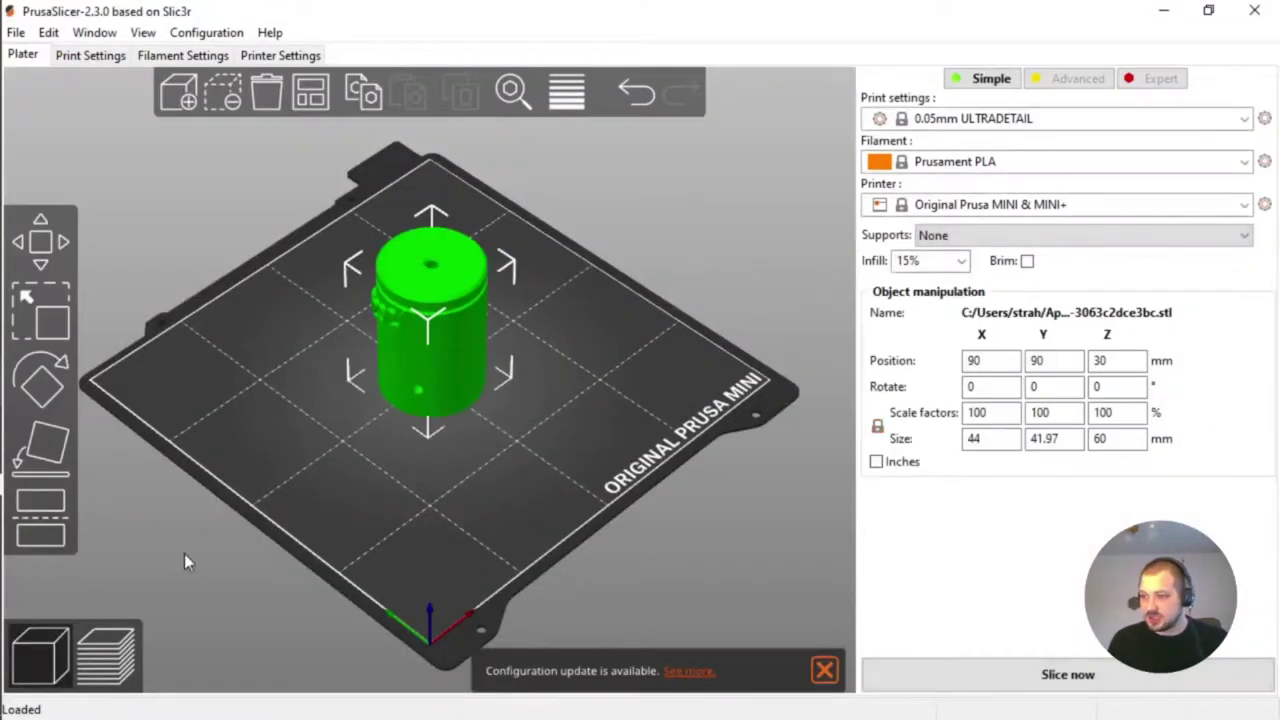
Step: Slice the bushing and set the layer preview to 19.00 mm, with the three rectangular slots still open
left_click(106, 655)
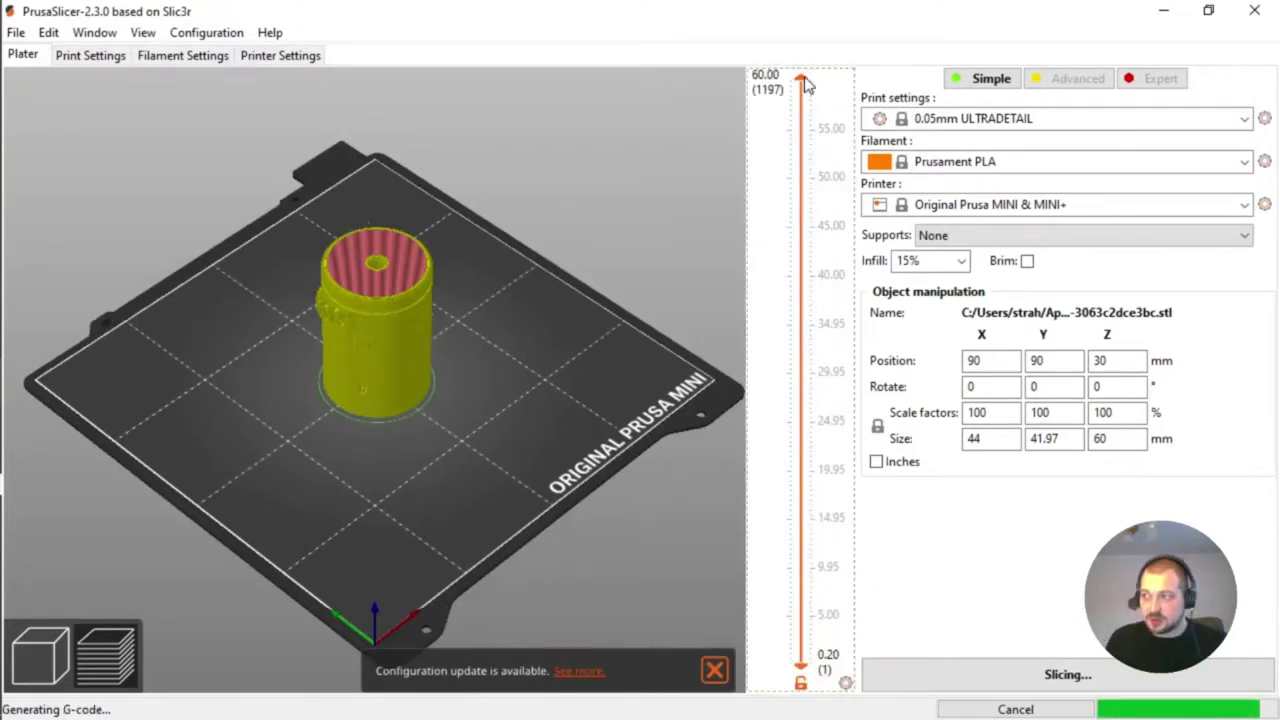
left_click_drag(800, 77, 800, 559)
scroll(380, 352, "up", 5)
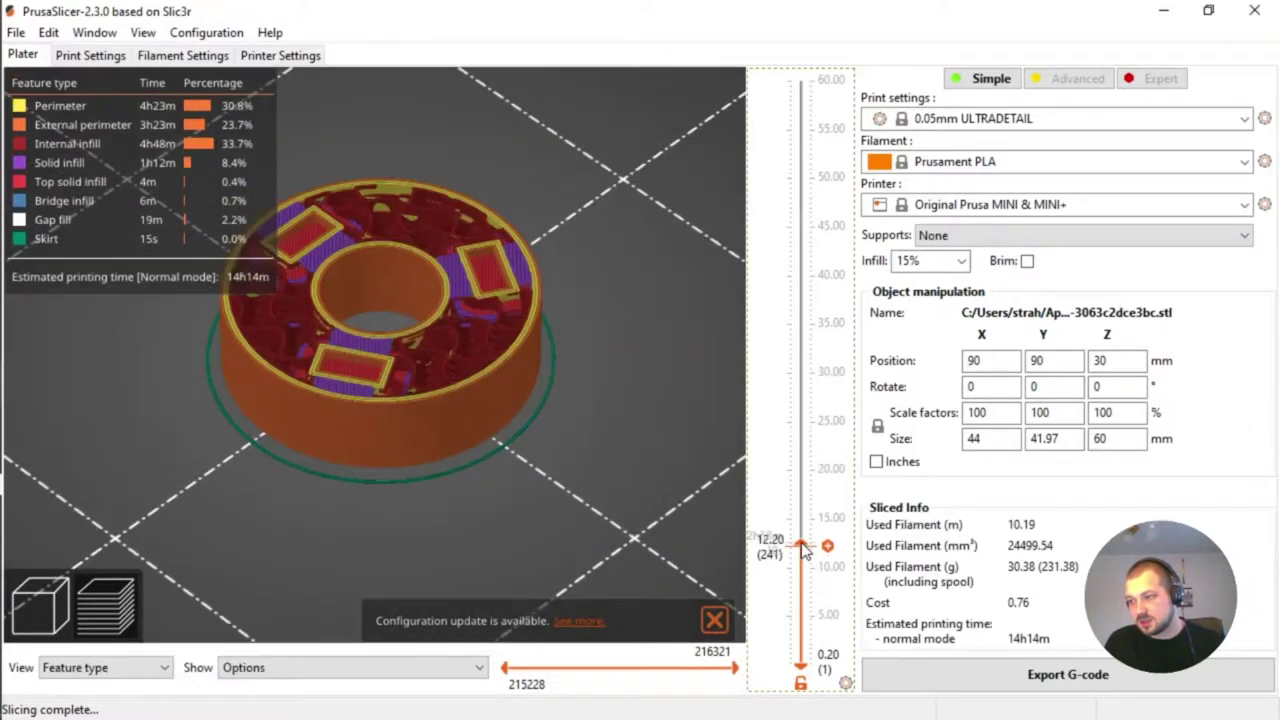
left_click_drag(802, 546, 806, 505)
scroll(792, 401, "up", 13)
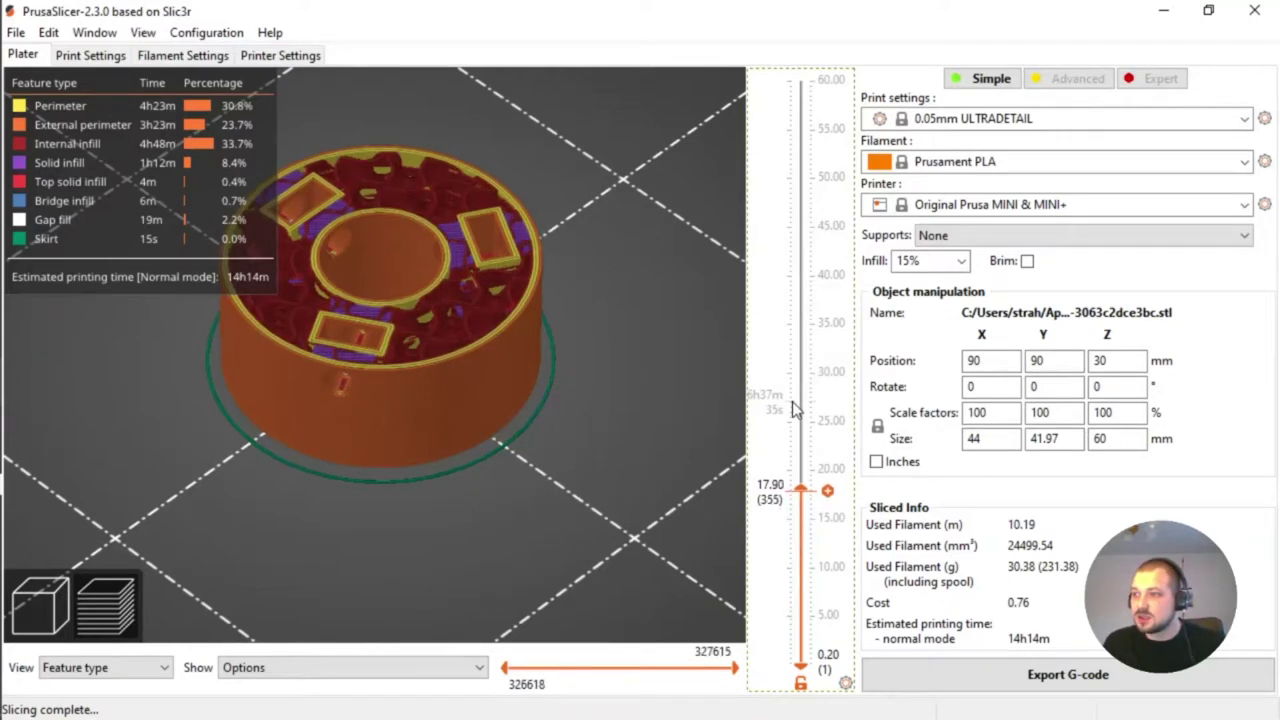
scroll(792, 401, "up", 14)
scroll(792, 401, "up", 9)
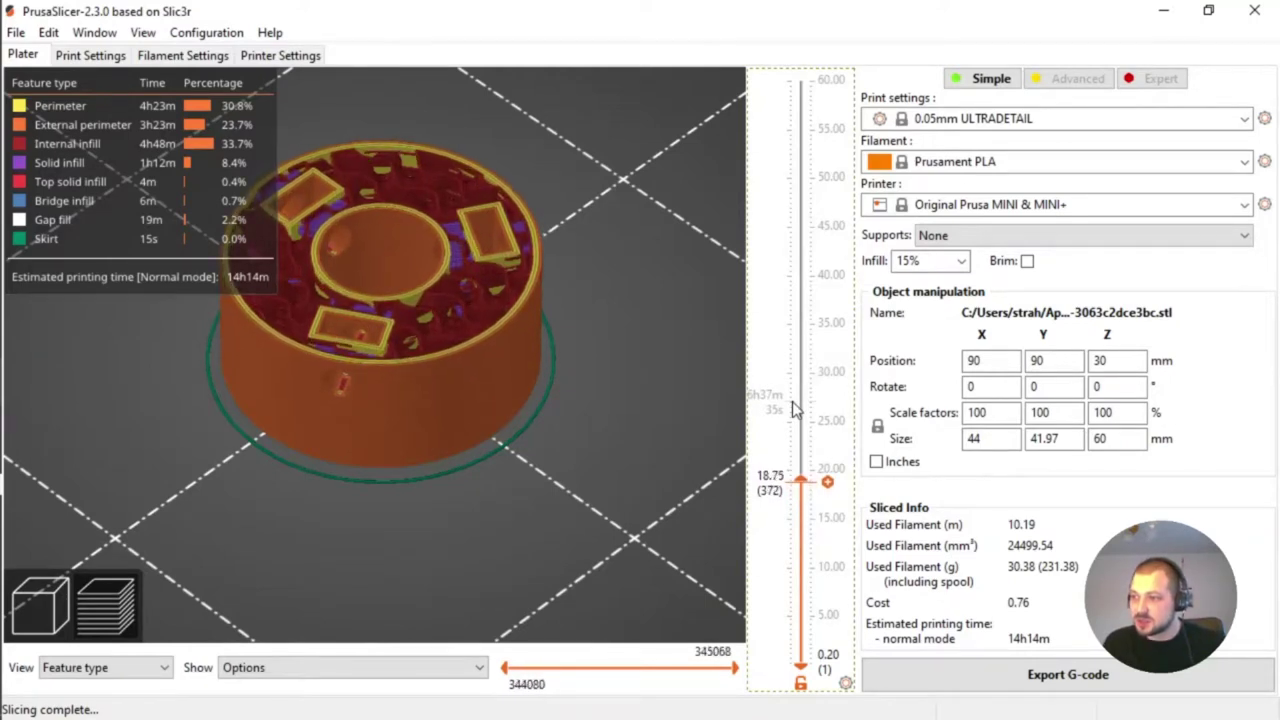
scroll(792, 401, "down", 1)
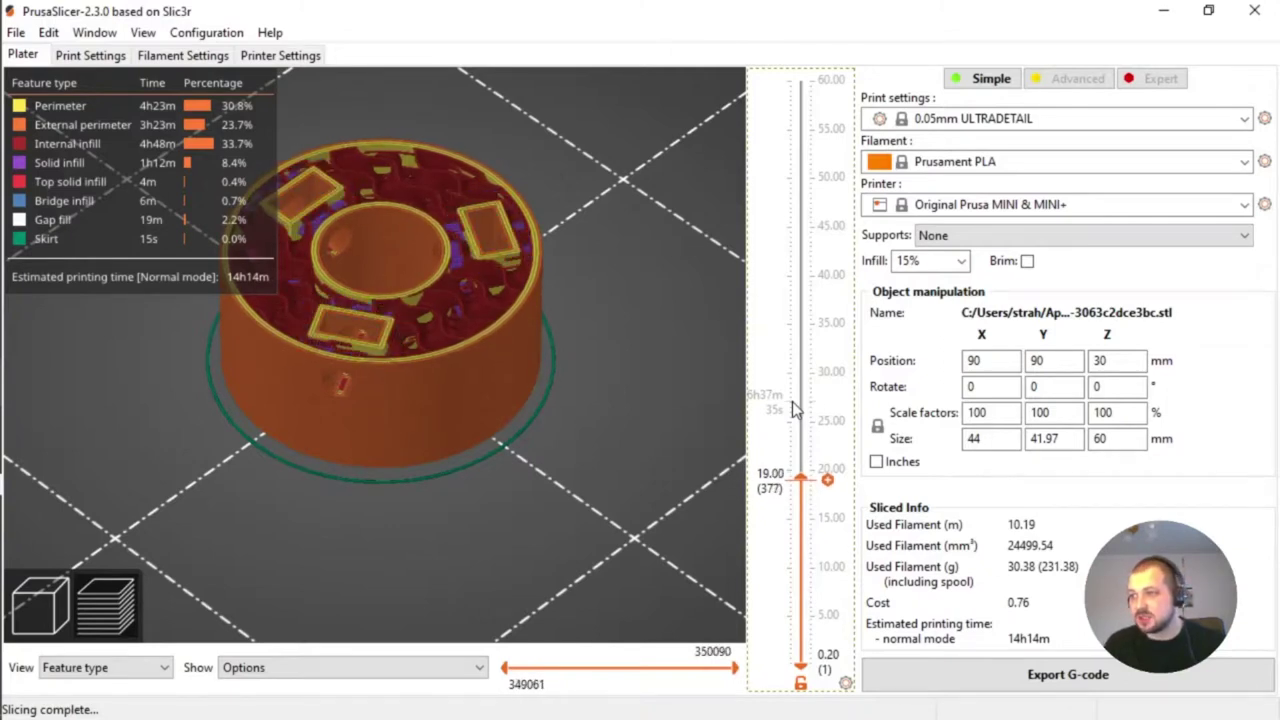
Step: Add a pause print at the 19 mm layer with the message "Place nut in slots and resume printing"
right_click(829, 482)
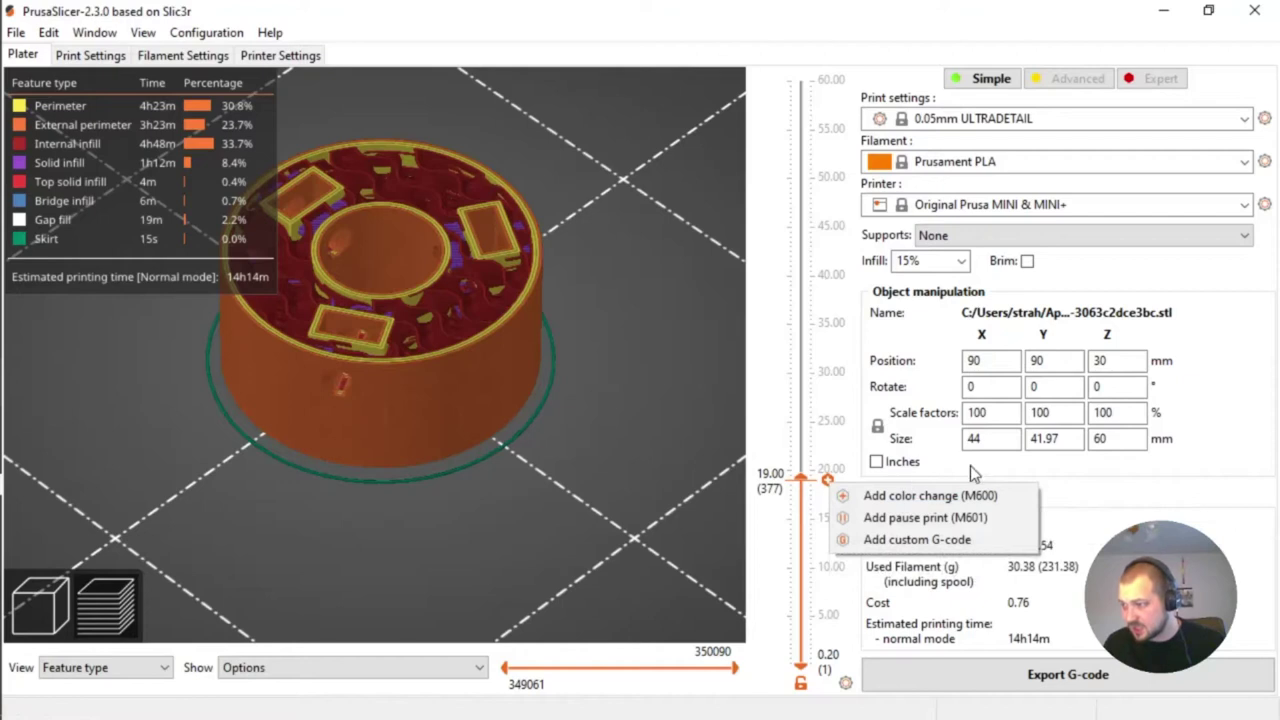
left_click(918, 519)
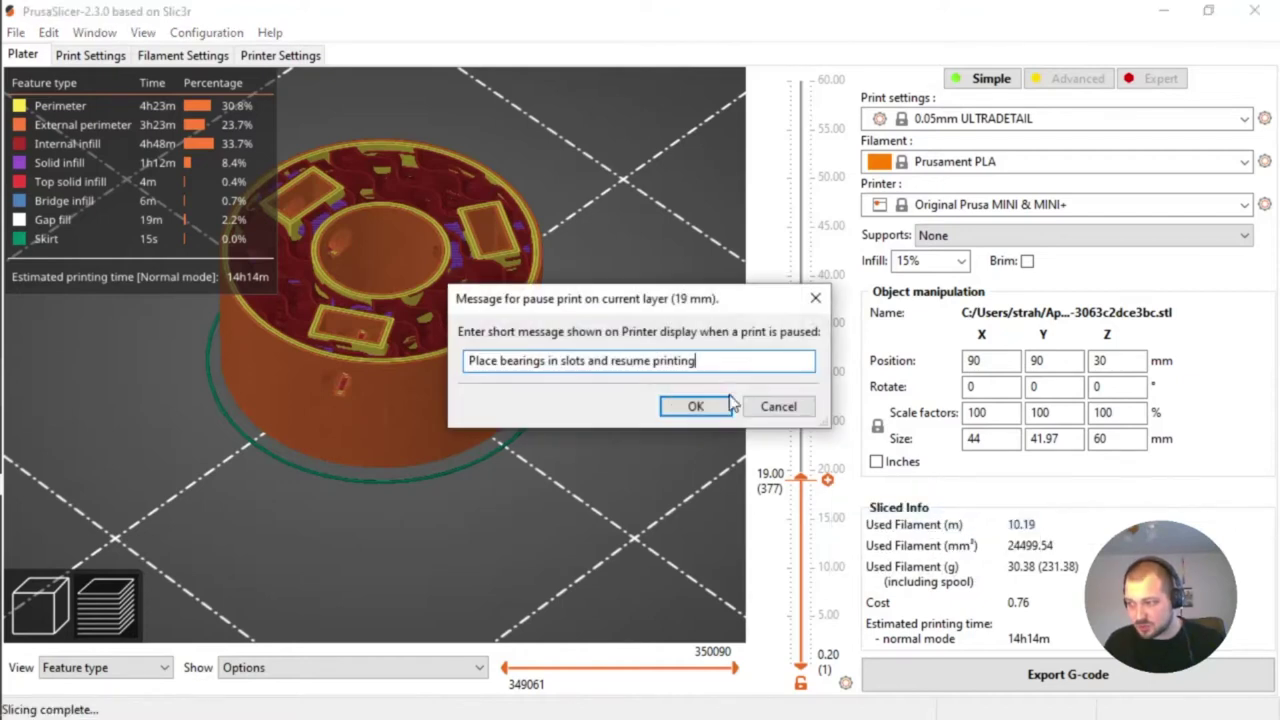
left_click_drag(500, 361, 547, 364)
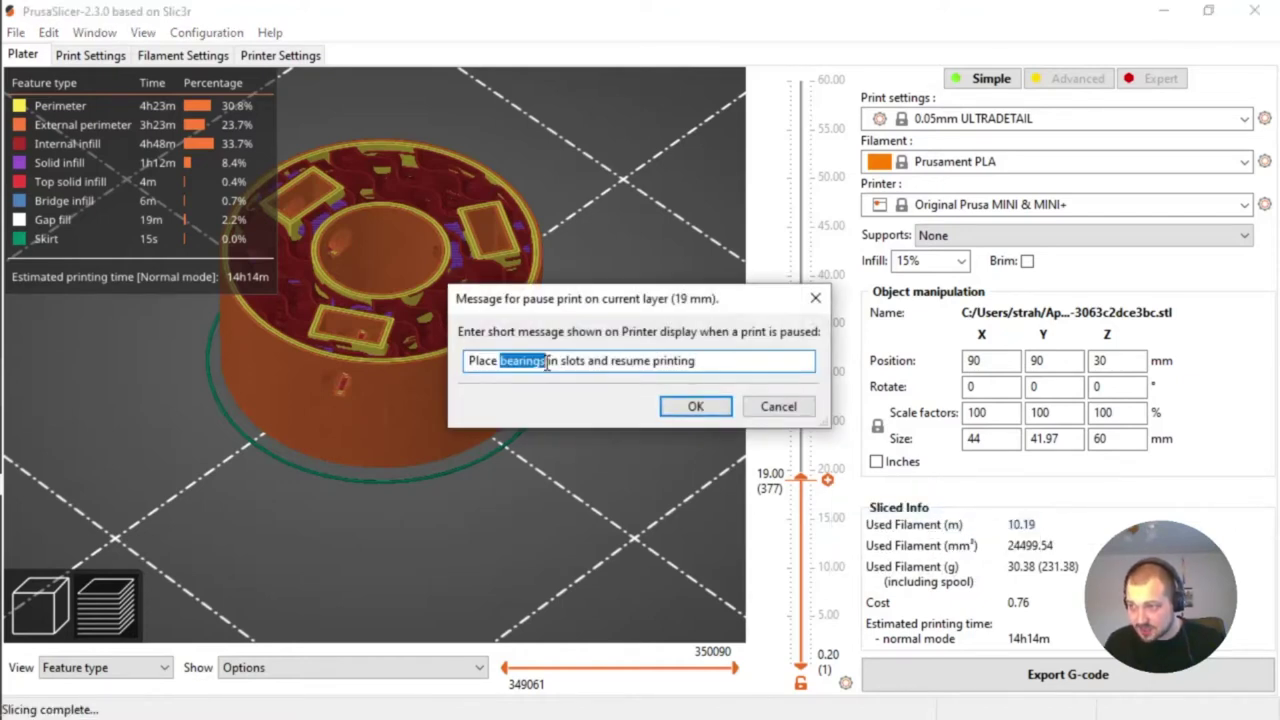
type("nut")
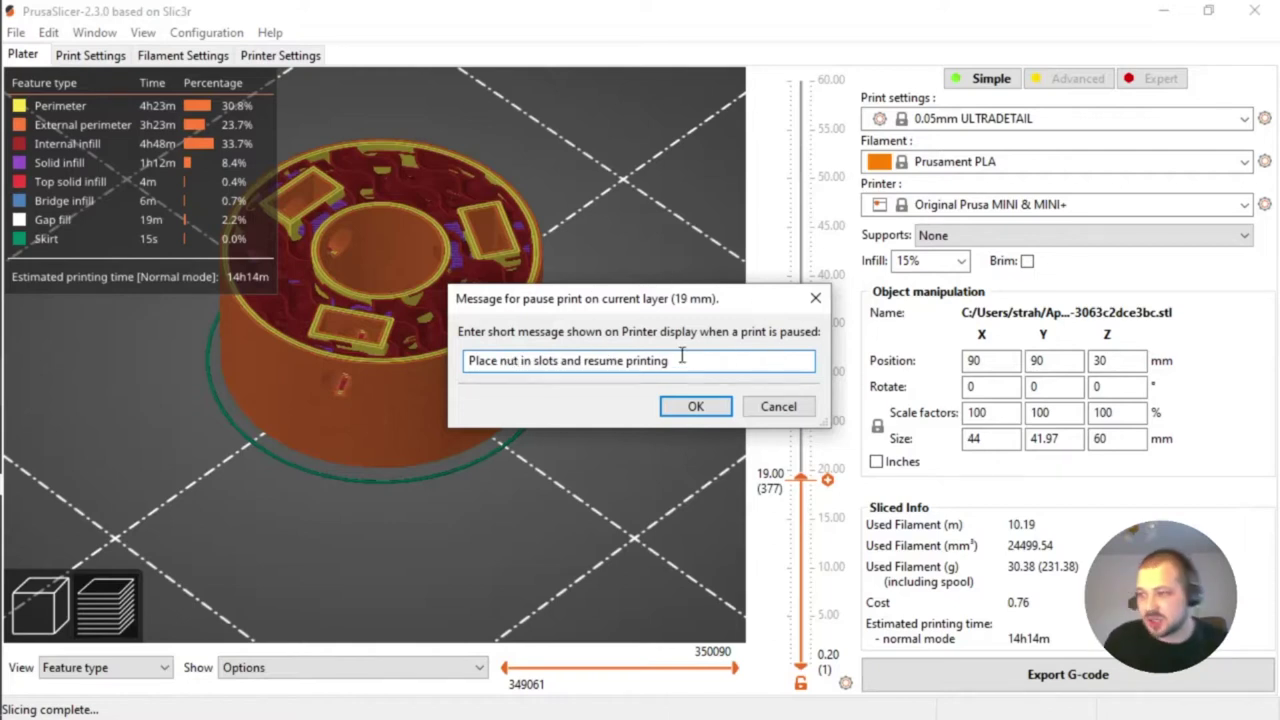
left_click(690, 407)
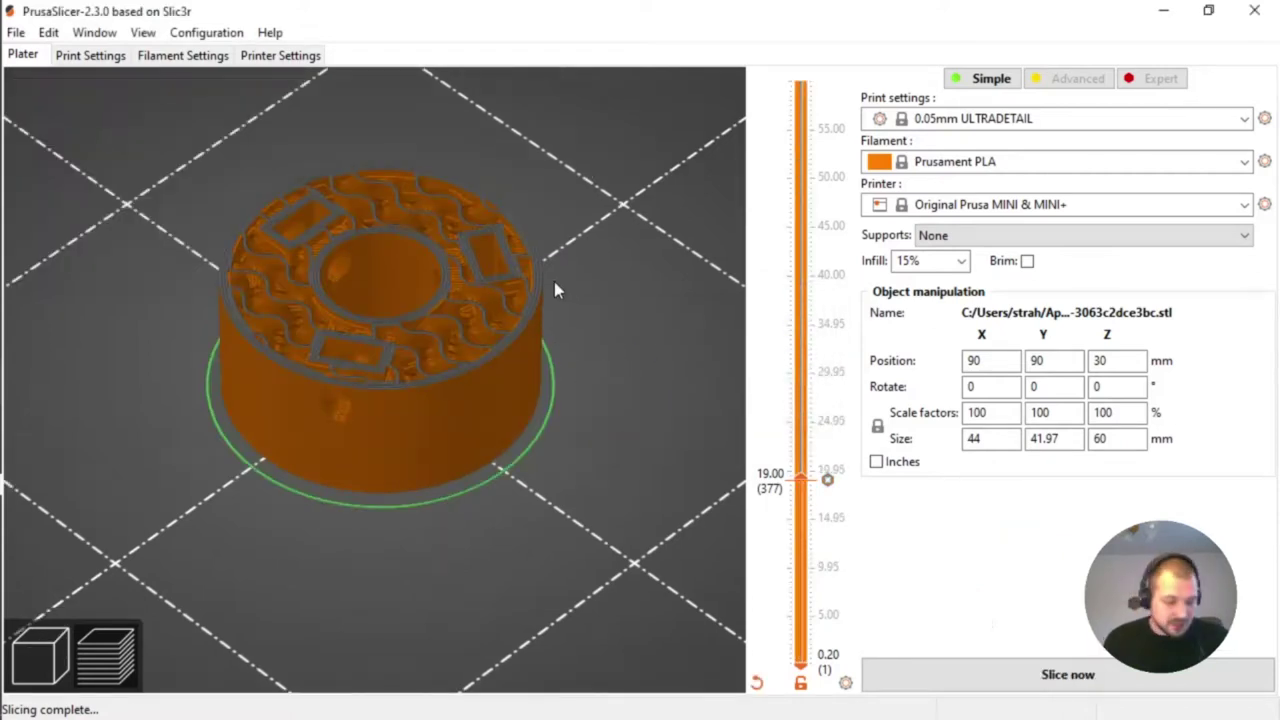
Step: Raise the layer preview to 51.60 mm, with the hexagonal pocket in the bushing's centre still open
middle_click_drag(555, 285, 516, 282)
right_click_drag(515, 273, 638, 371)
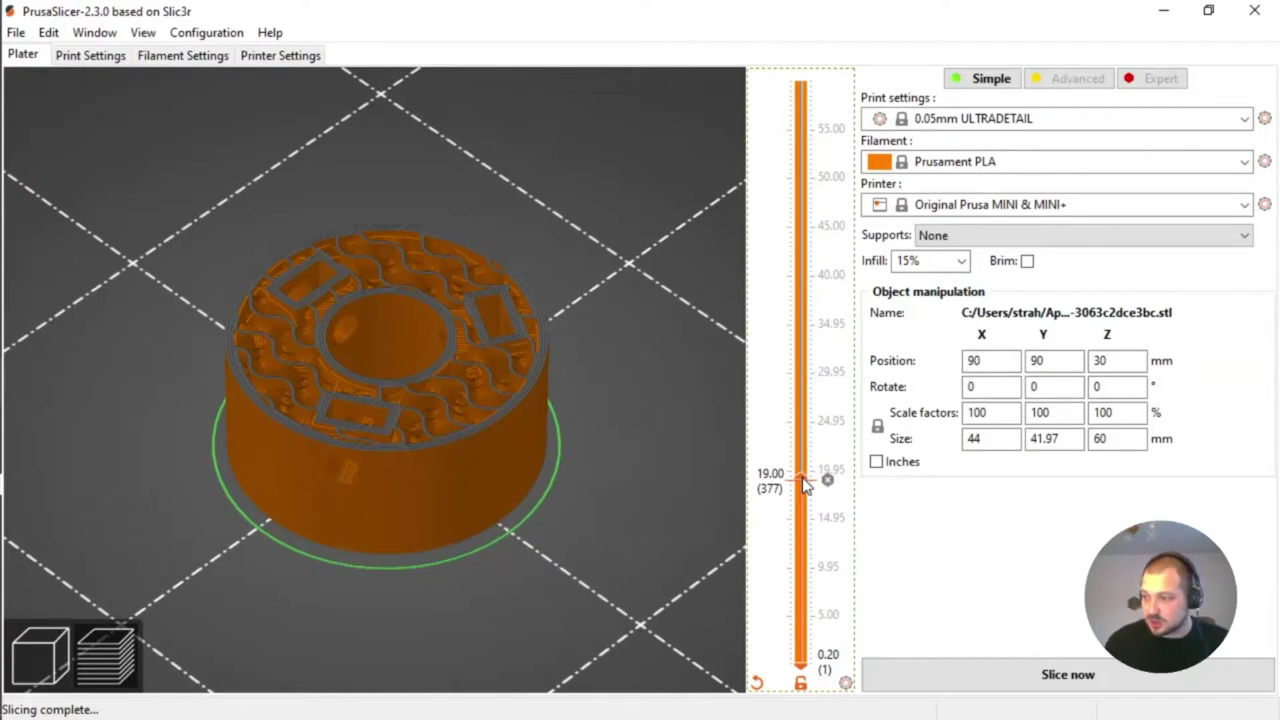
scroll(808, 483, "up", 20)
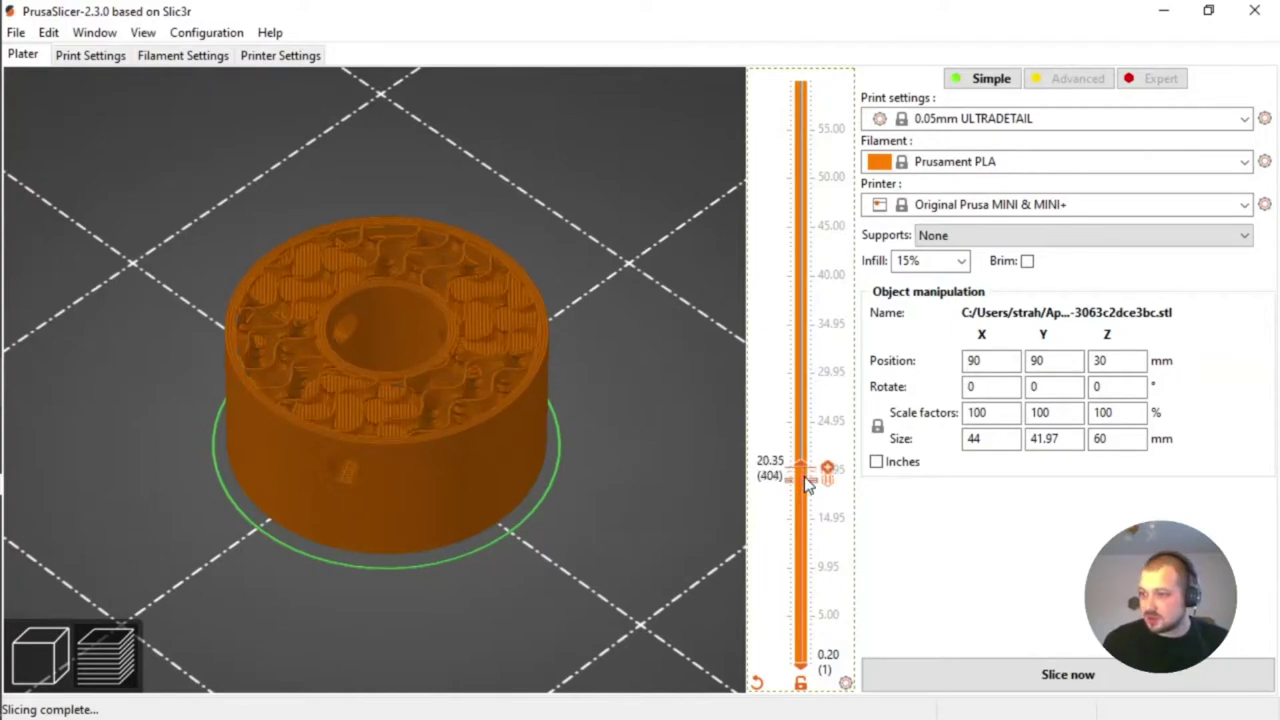
scroll(808, 483, "up", 20)
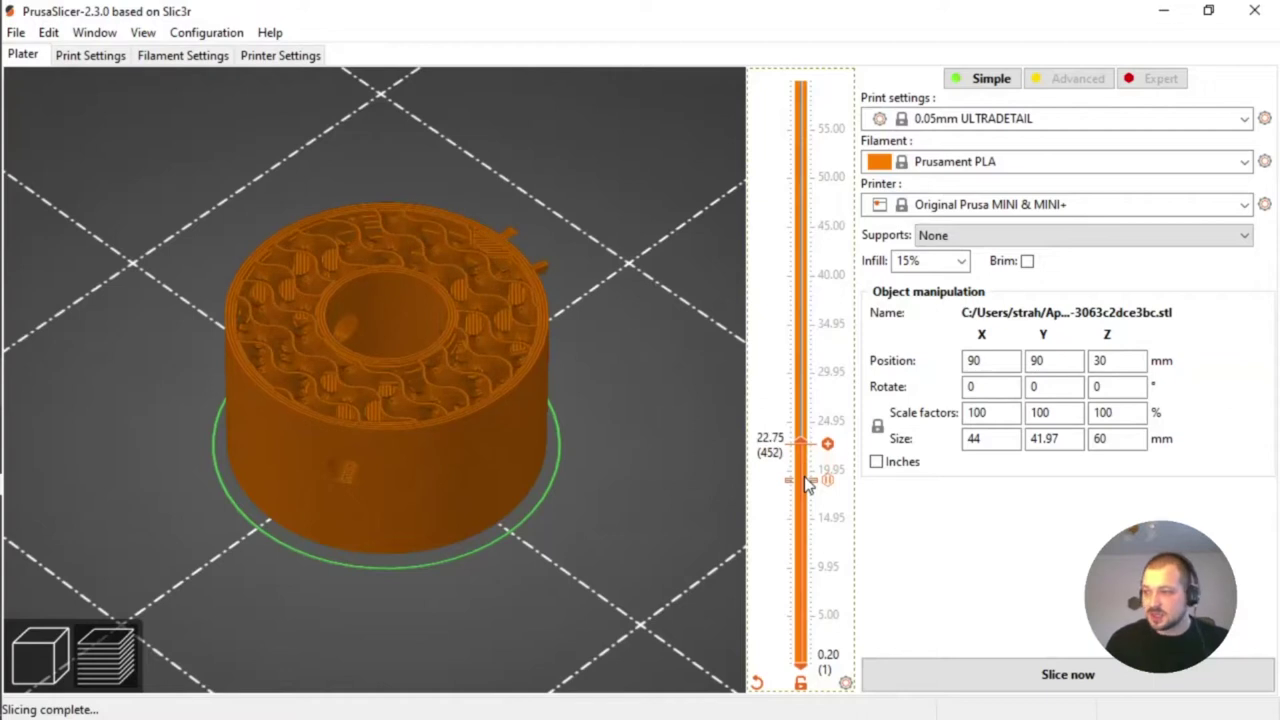
left_click_drag(806, 446, 801, 174)
middle_click_drag(700, 222, 659, 308)
key("Up")
key("Up")
key("Up")
key("Up")
key("Up")
key("Up")
key("Up")
key("Up")
key("Up")
key("Up")
key("Up")
key("Up")
key("Up")
key("Up")
key("Up")
key("Up")
key("Up")
key("Up")
key("Up")
key("Up")
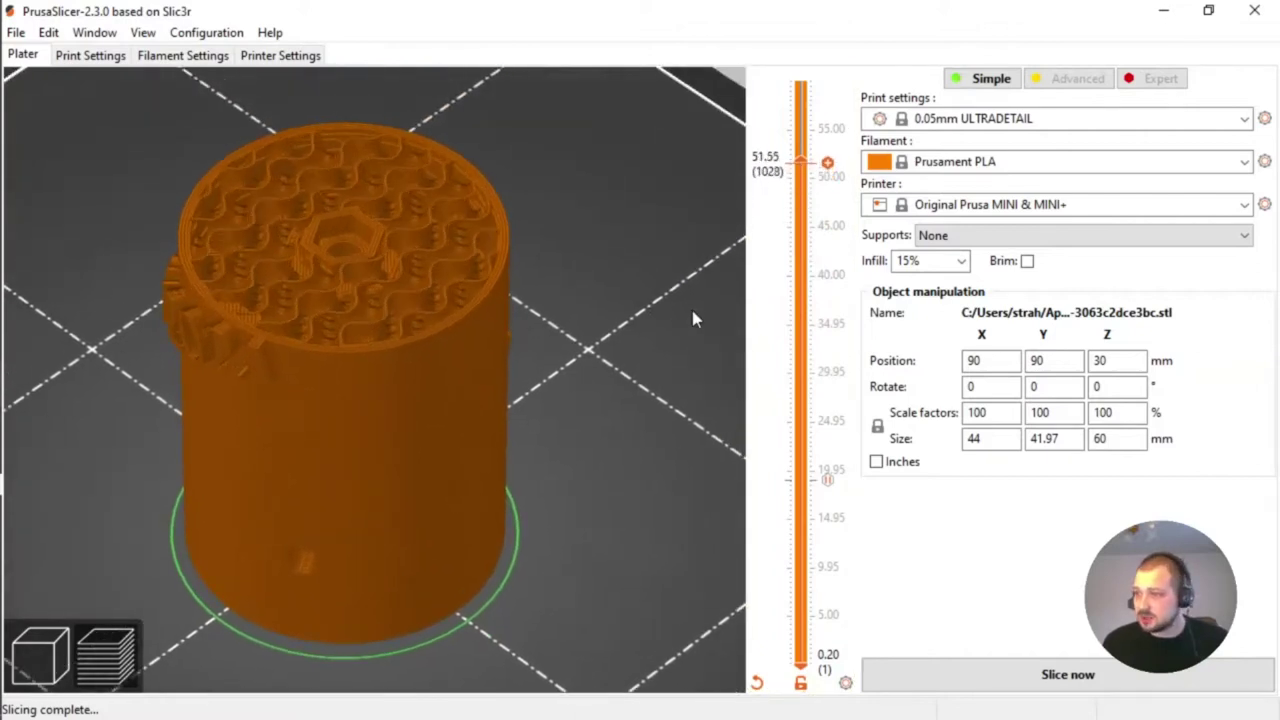
key("Down")
key("Down")
key("Down")
key("Down")
key("Down")
key("Down")
key("Down")
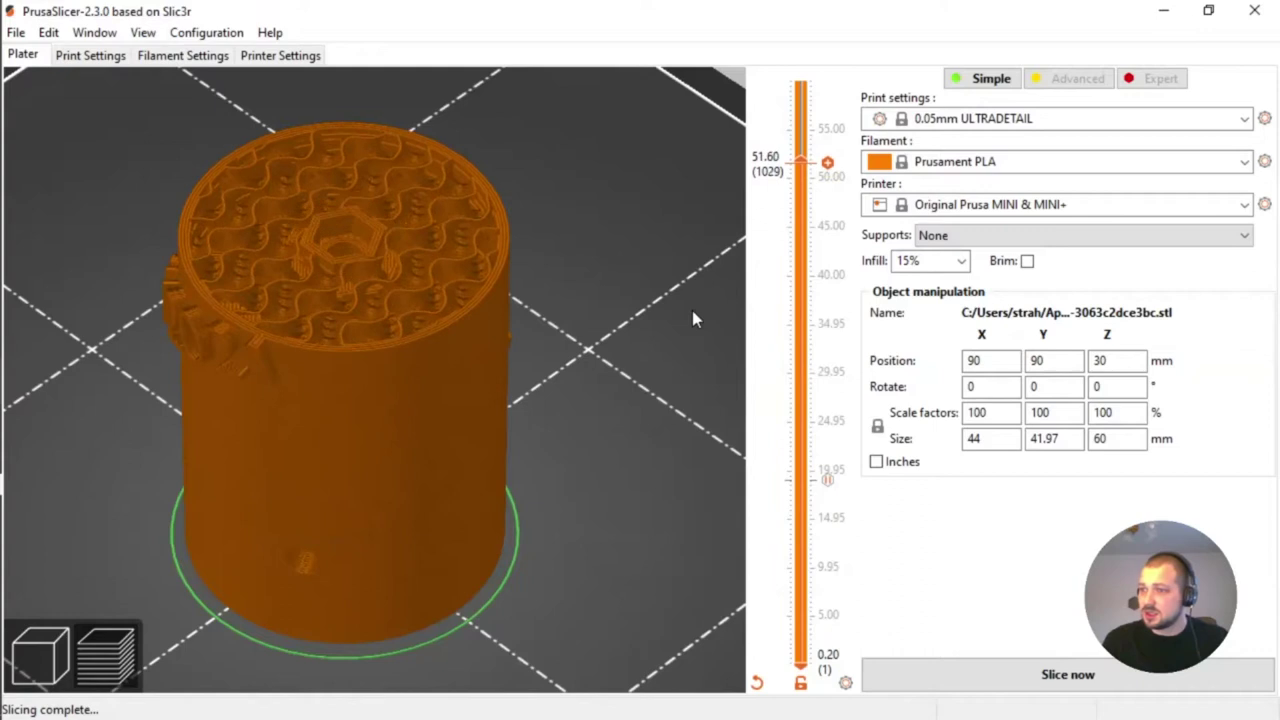
Step: Add a pause print at the 51.6 mm layer with the message "Place nut in slots and resume printing"
right_click(827, 163)
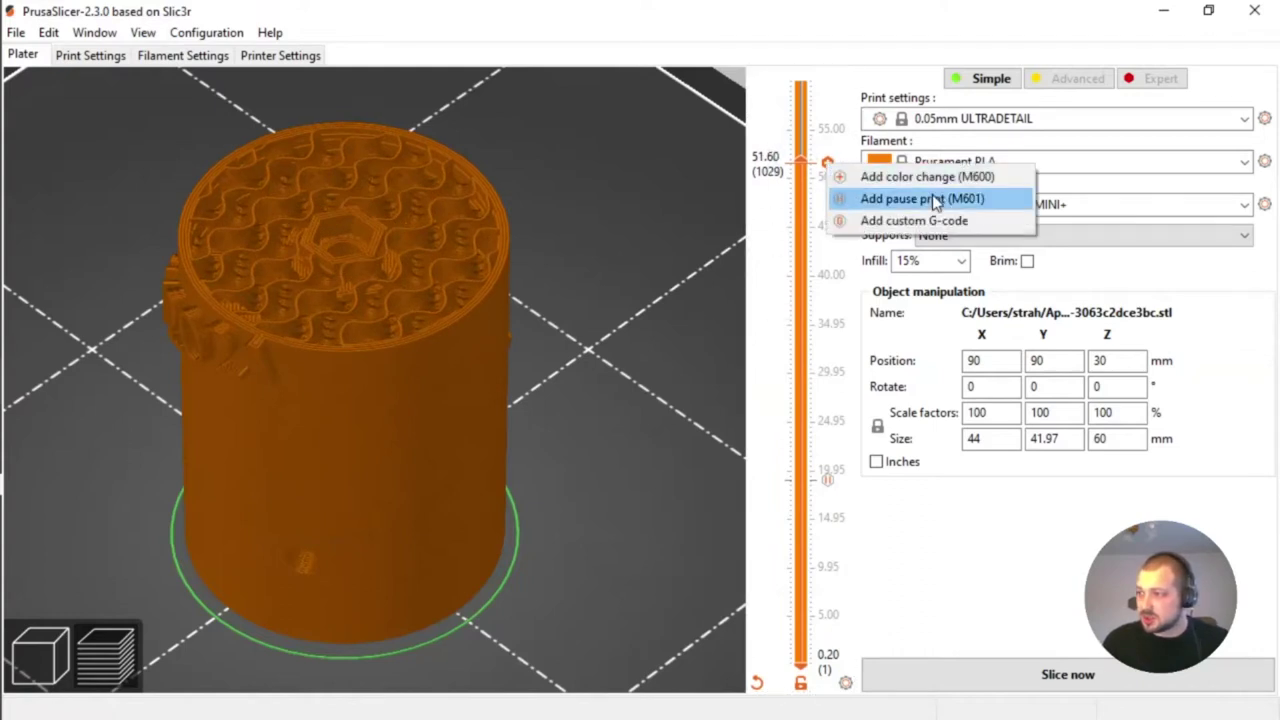
left_click(932, 199)
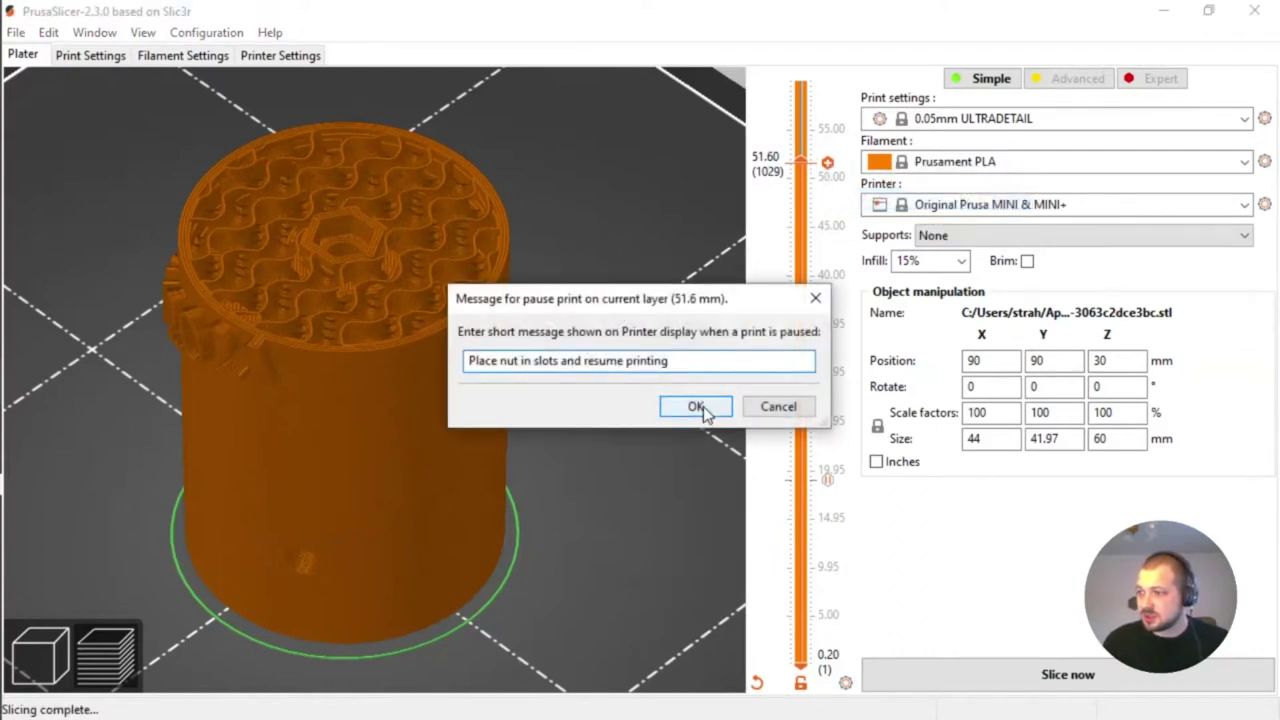
left_click(700, 407)
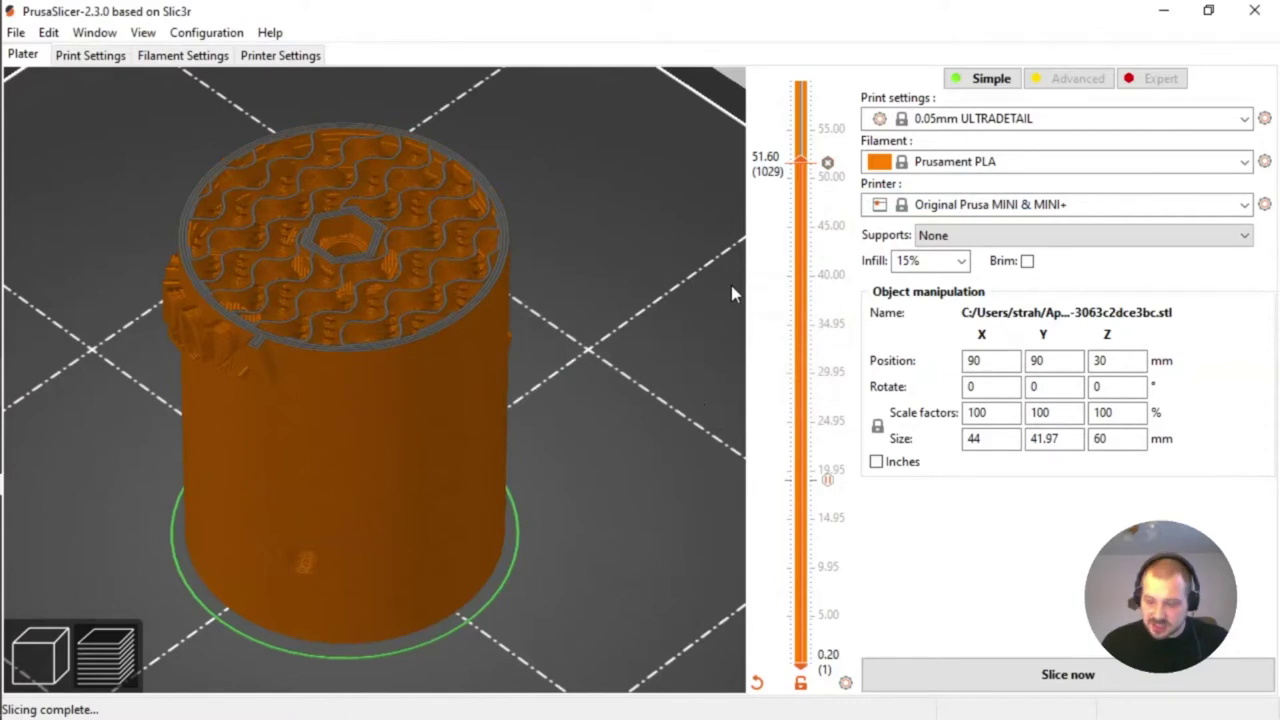
left_click_drag(298, 306, 525, 347)
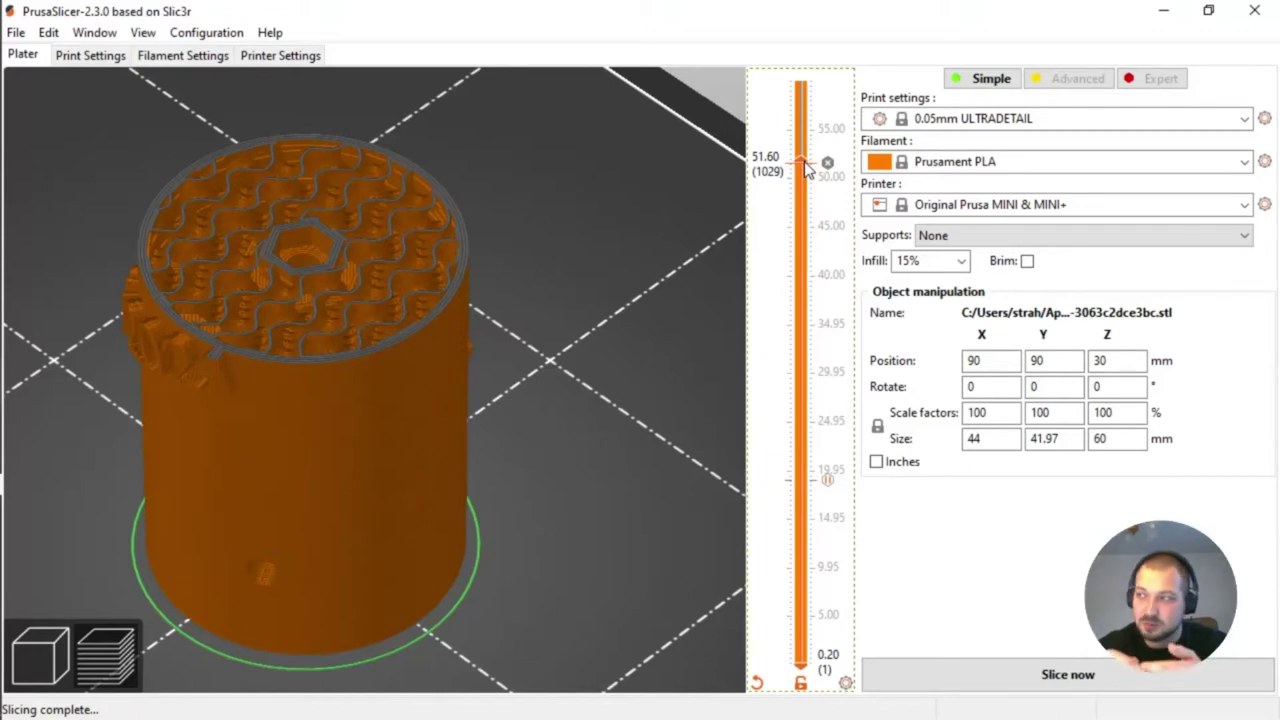
Step: Raise the layer preview to the full 60.00 mm height and view the complete sliced bushing on the print bed
left_click_drag(806, 168, 813, 57)
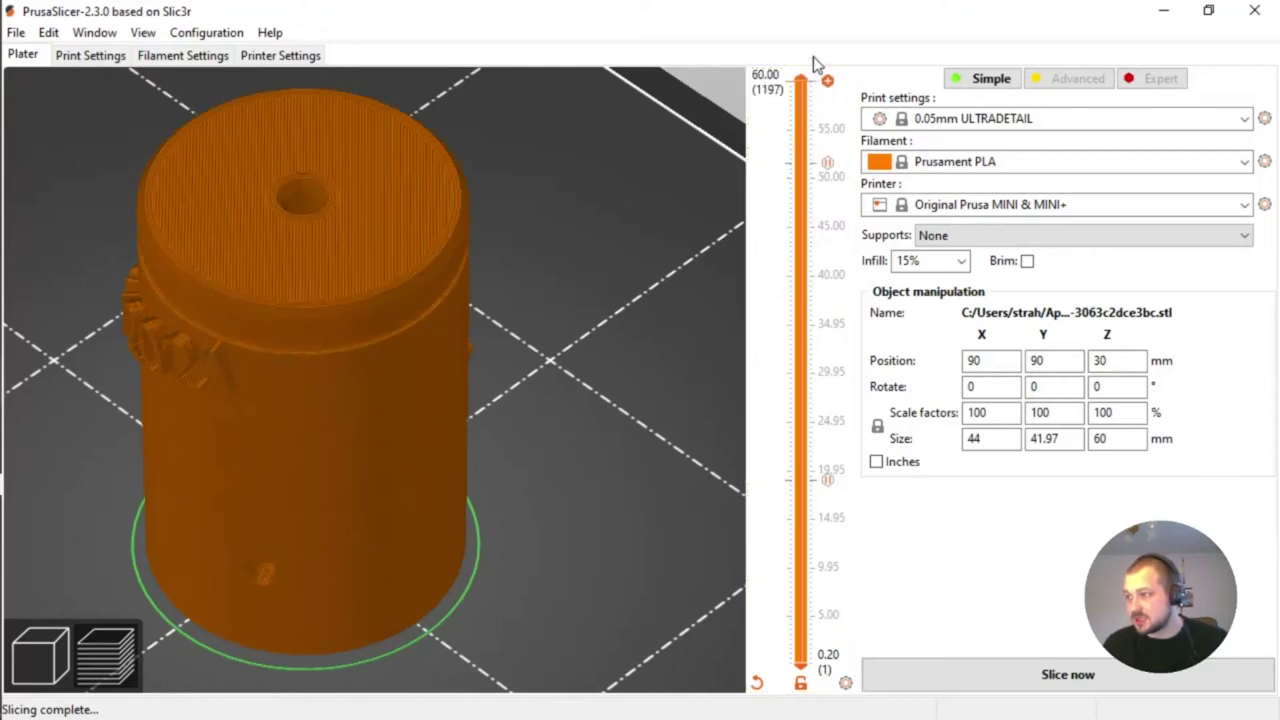
middle_click_drag(503, 343, 565, 365)
scroll(589, 427, "down", 5)
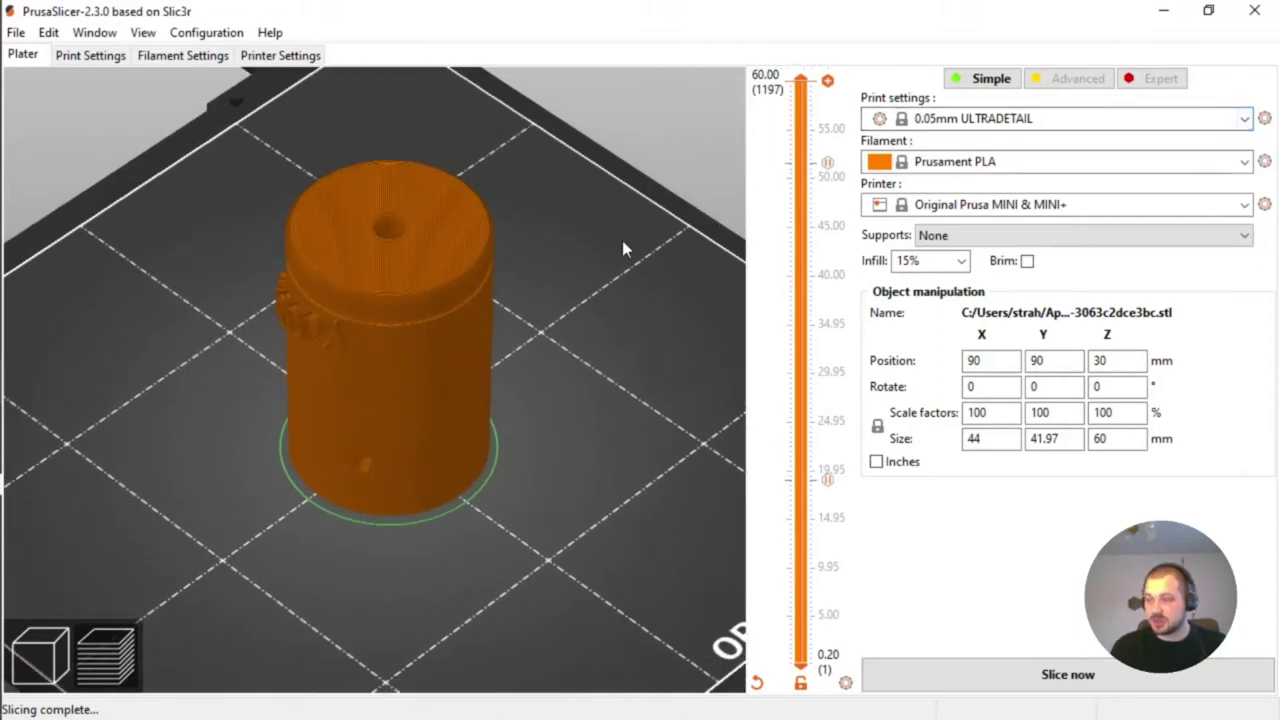
Step: Switch back to Fusion 360 and examine the tabbed box design from several angles
left_click(1170, 10)
left_click(958, 41)
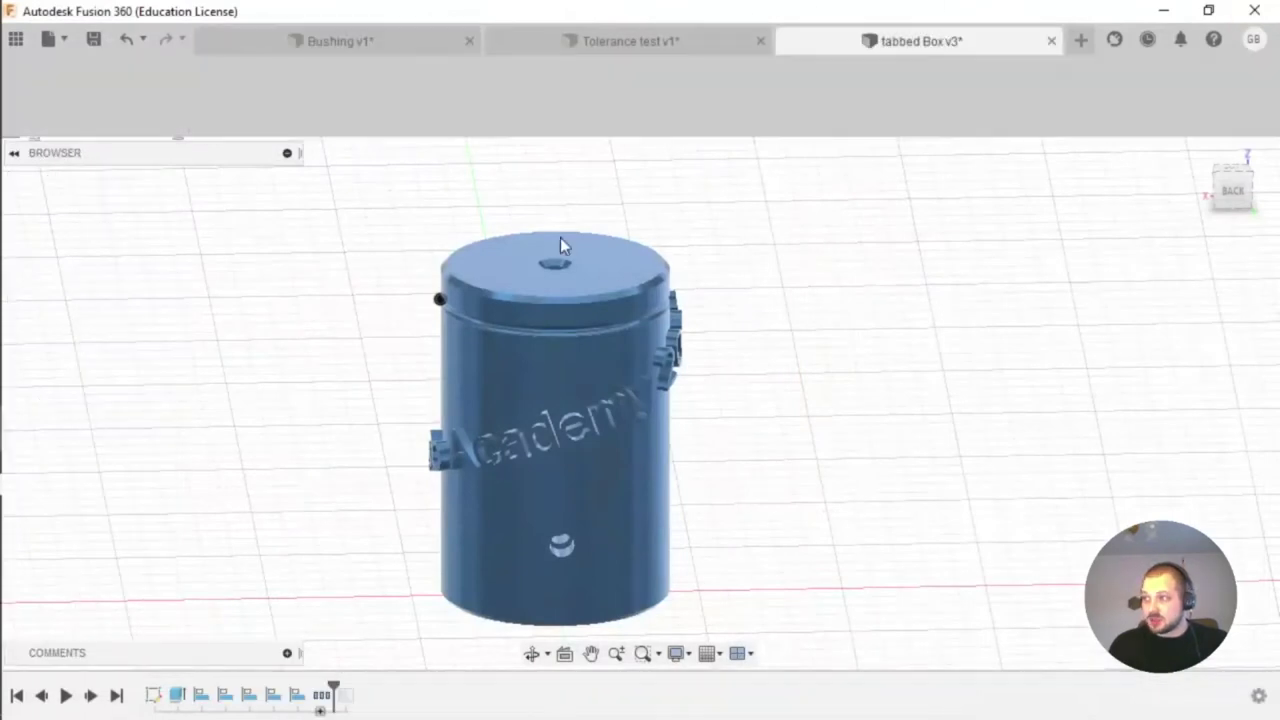
middle_click_drag(740, 375, 571, 420)
mouse_move(426, 349)
middle_mouse_down("shift")
mouse_move(461, 351)
mouse_move(440, 356)
middle_mouse_up("shift")
middle_click_drag(829, 323, 782, 370, "shift")
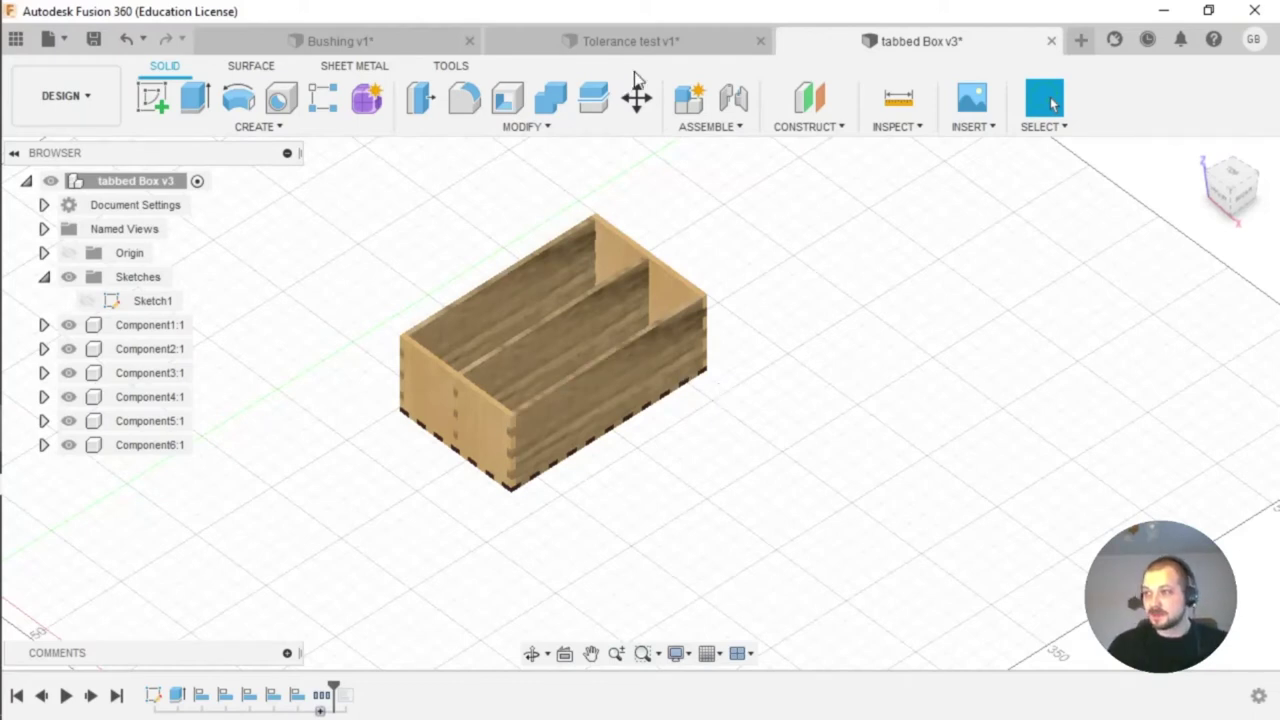
Step: View the Tolerance test design, return to the Bushing design and highlight the offset faces of its three radial screw holes
left_click(652, 41)
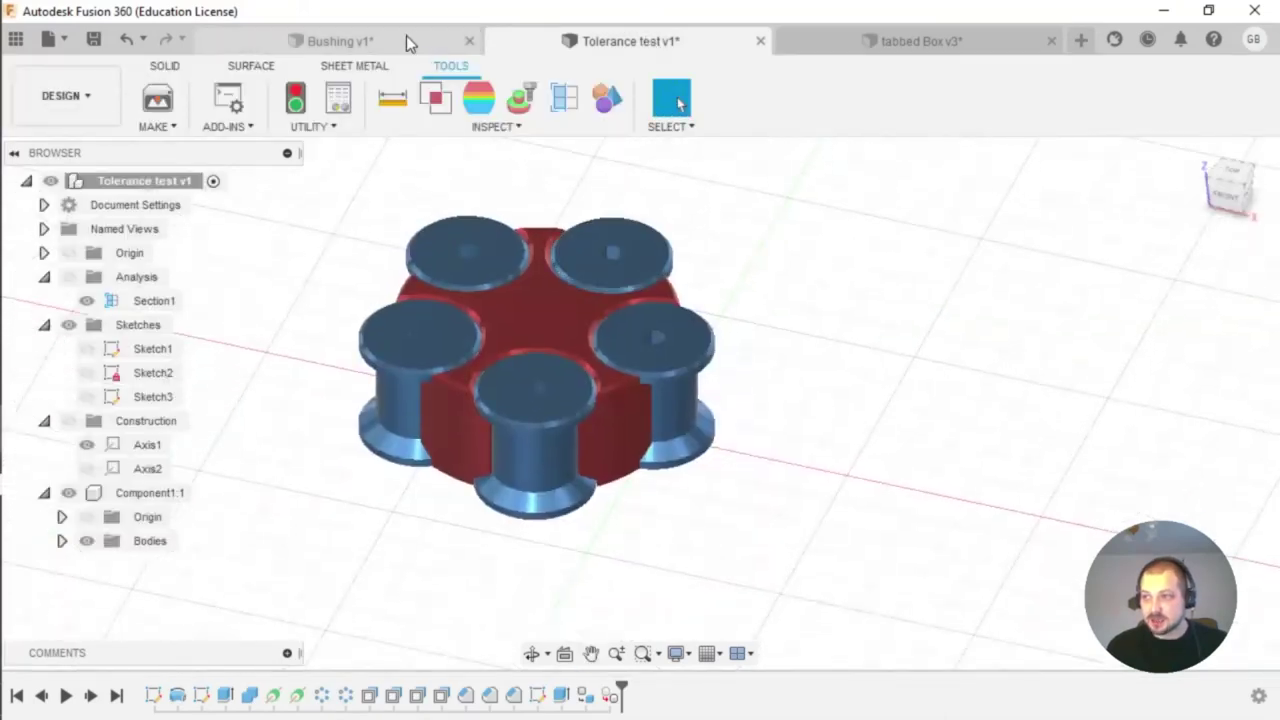
left_click(406, 38)
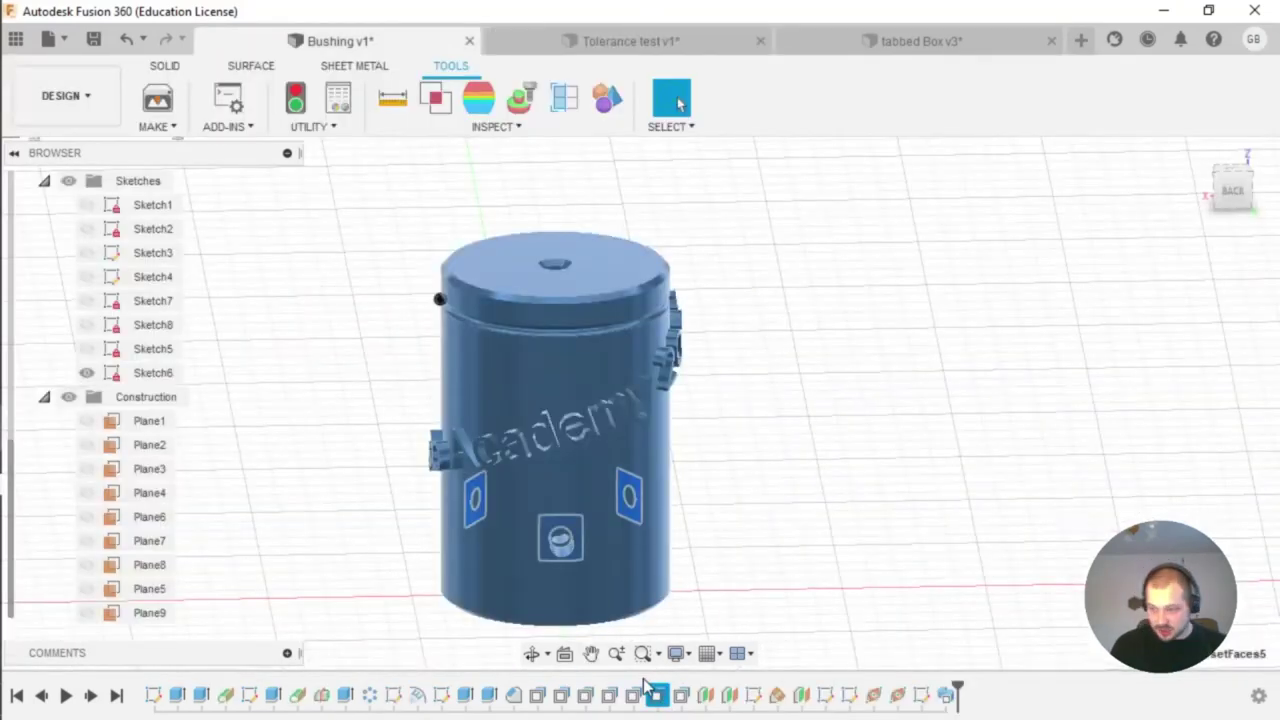
middle_click_drag(709, 594, 616, 626, "shift")
left_click(606, 697)
left_click(588, 697)
left_click(609, 697)
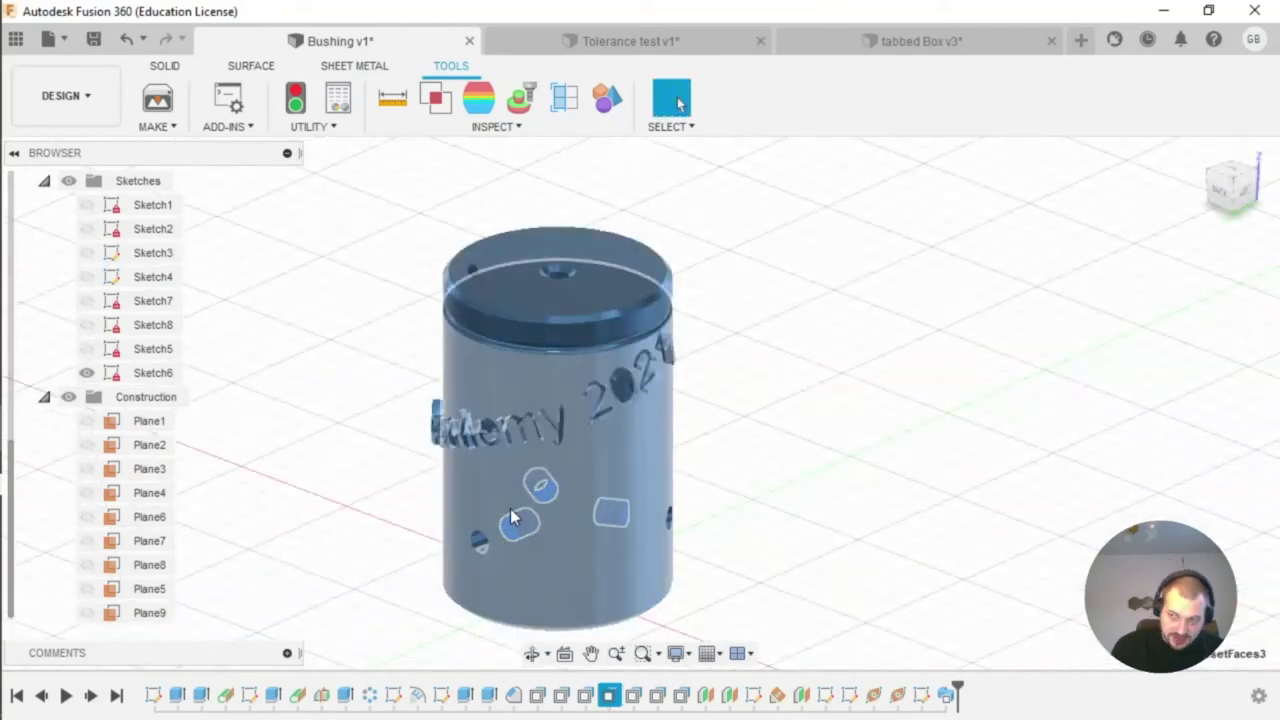
Step: Examine the bushing's other offset-face features one by one, finishing with the offset of the three rectangular nut slots
left_click(633, 694)
left_click(657, 694)
left_click(681, 694)
left_click(609, 695)
left_click(585, 695)
left_click(561, 695)
left_click(538, 695)
left_click(633, 694)
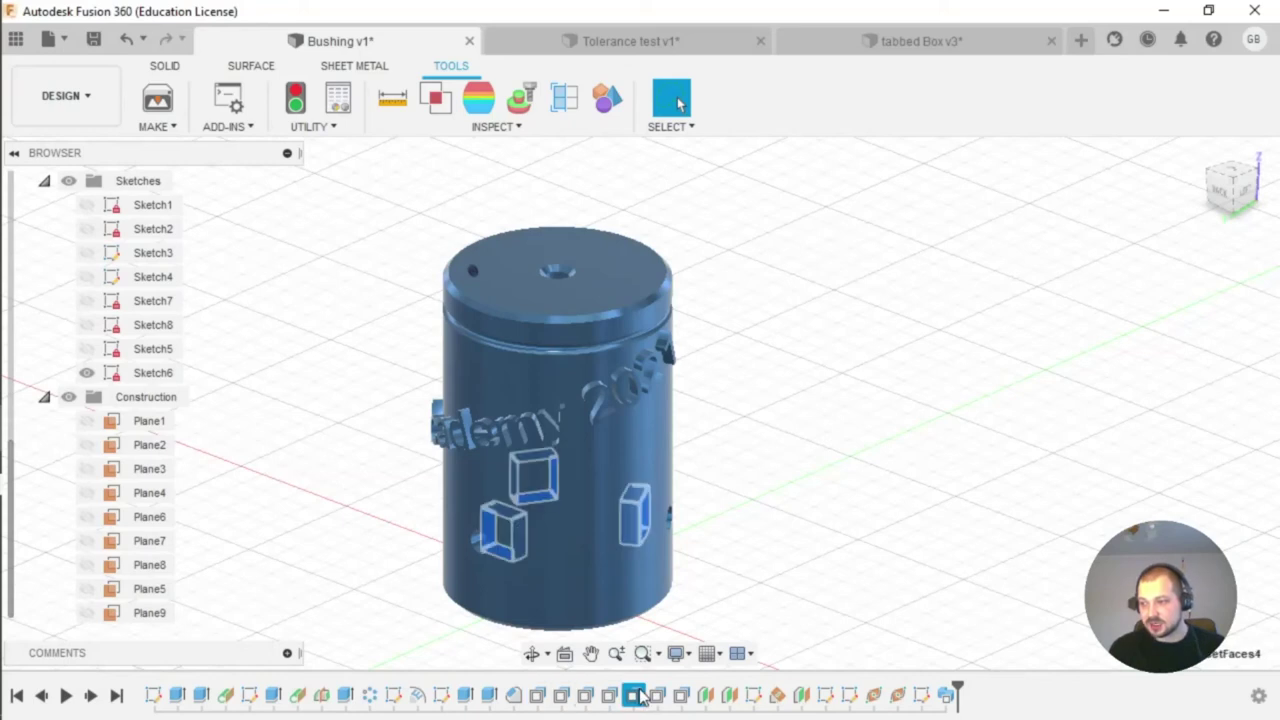